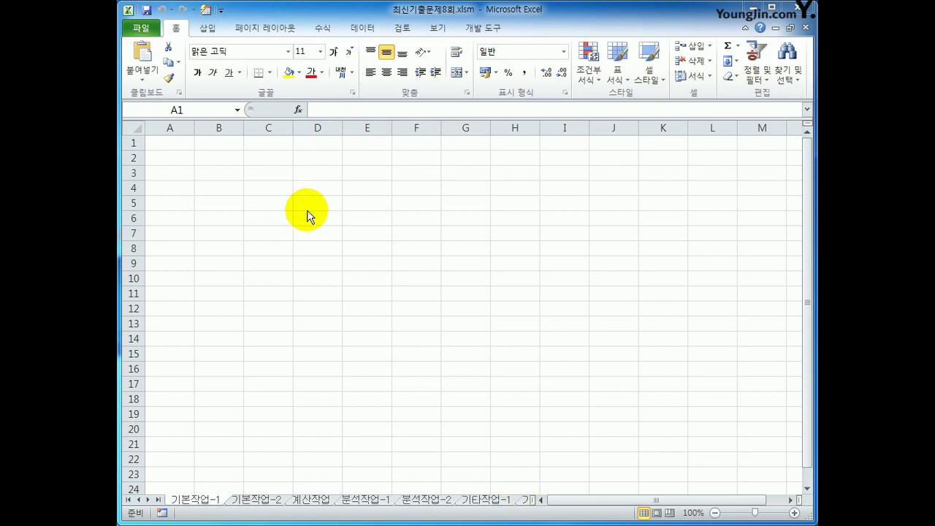
Start a Microsoft Query import at cell A2 using MS Access Database as the data source.
click(176, 156)
click(175, 158)
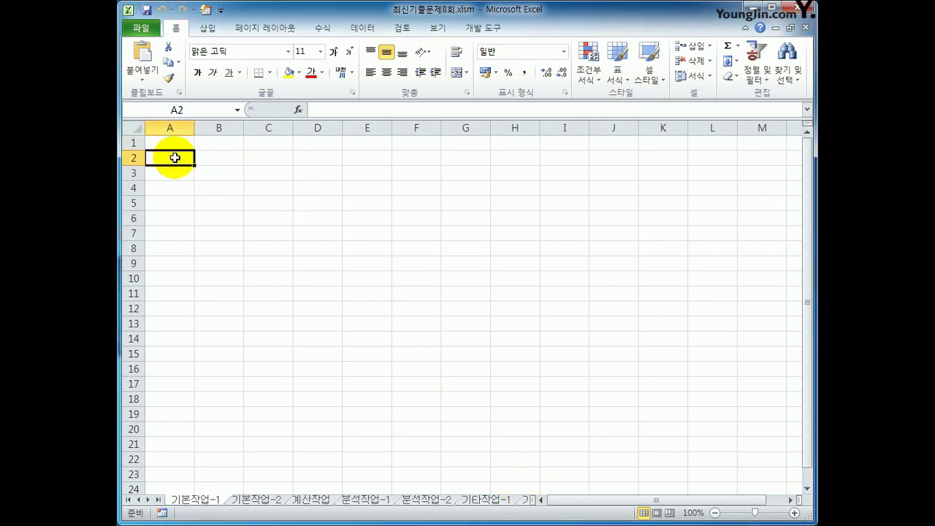
click(362, 28)
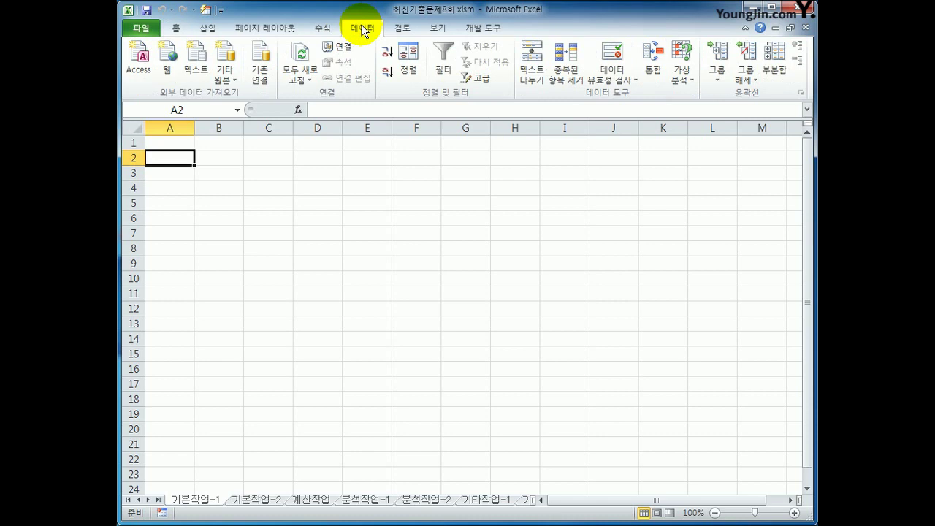
click(228, 73)
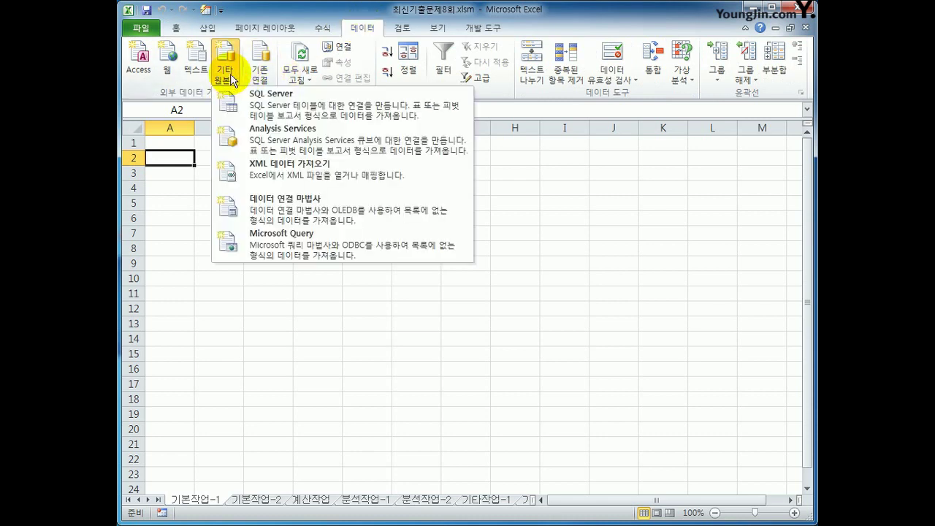
click(289, 242)
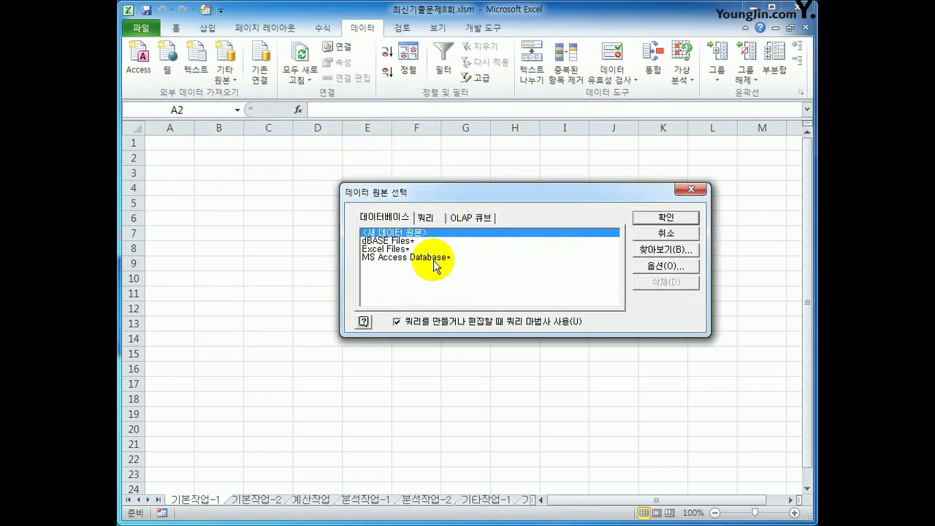
click(431, 257)
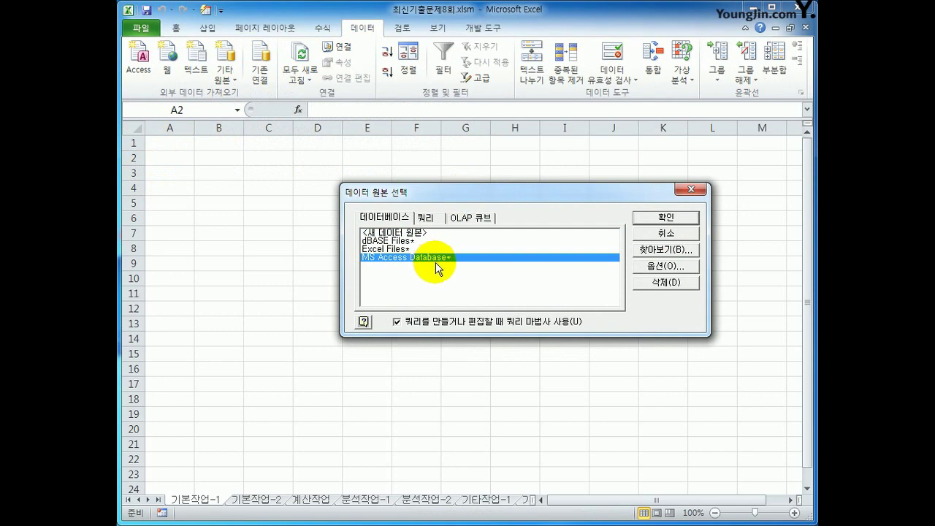
click(661, 218)
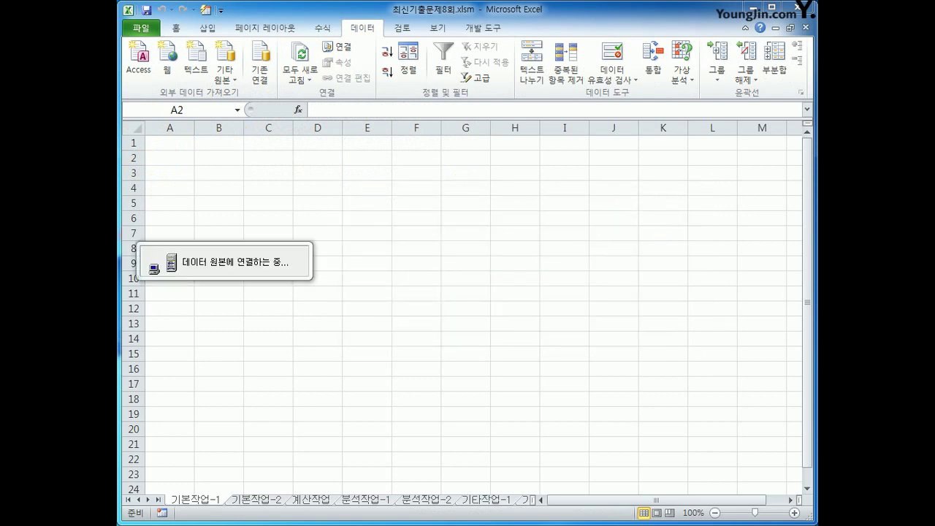
Choose the database 선물세트판매.accdb from the folder c:\2020컴활1급\스프레드시트\기출문제.
double_click(504, 218)
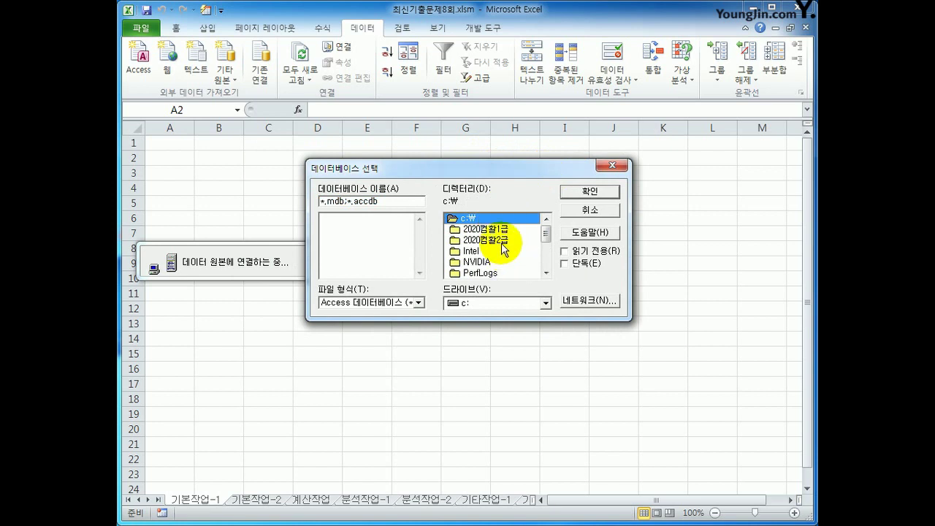
double_click(501, 229)
double_click(502, 251)
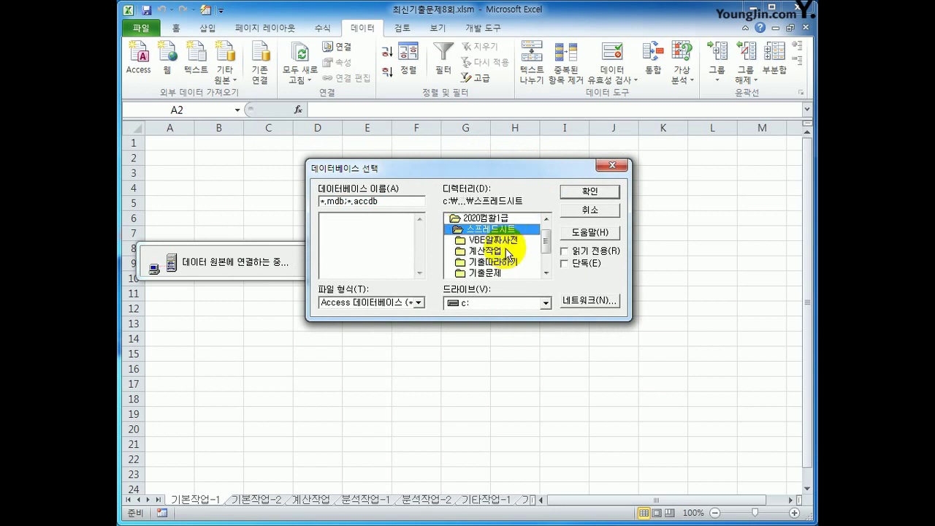
double_click(510, 274)
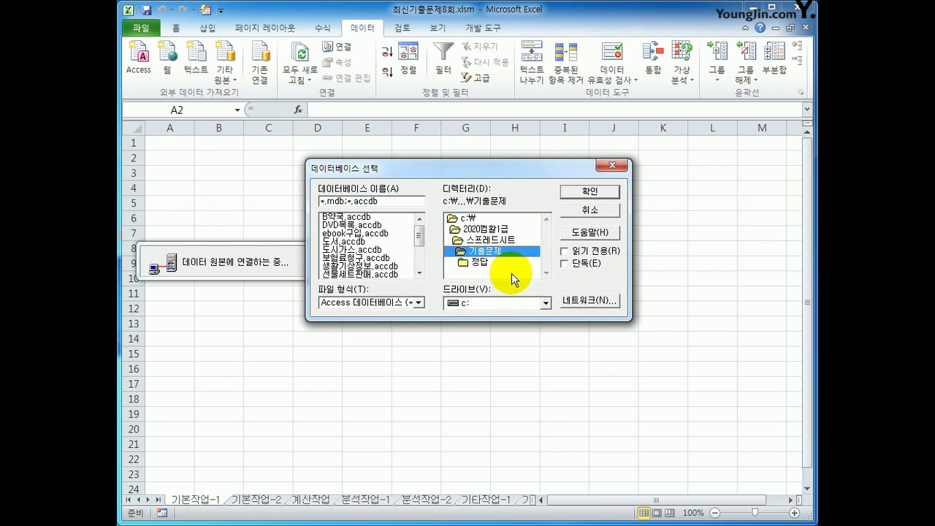
click(362, 275)
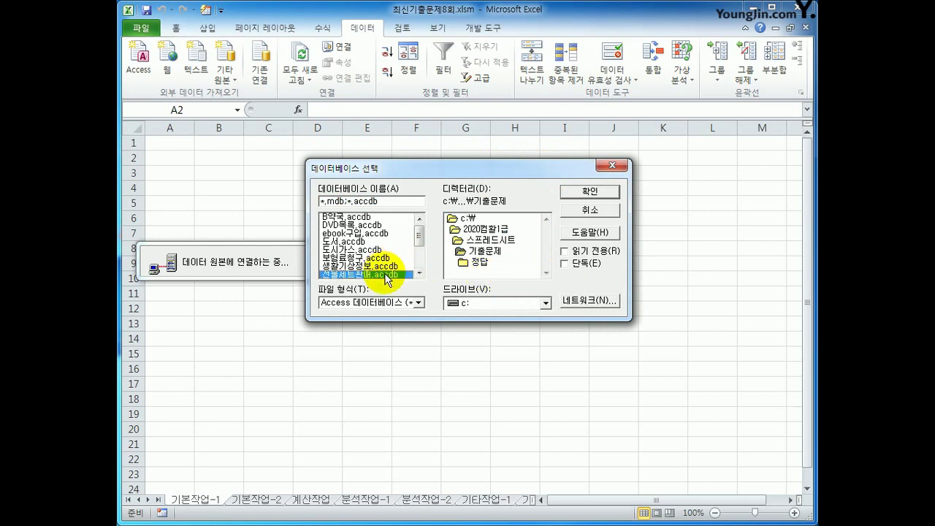
click(577, 194)
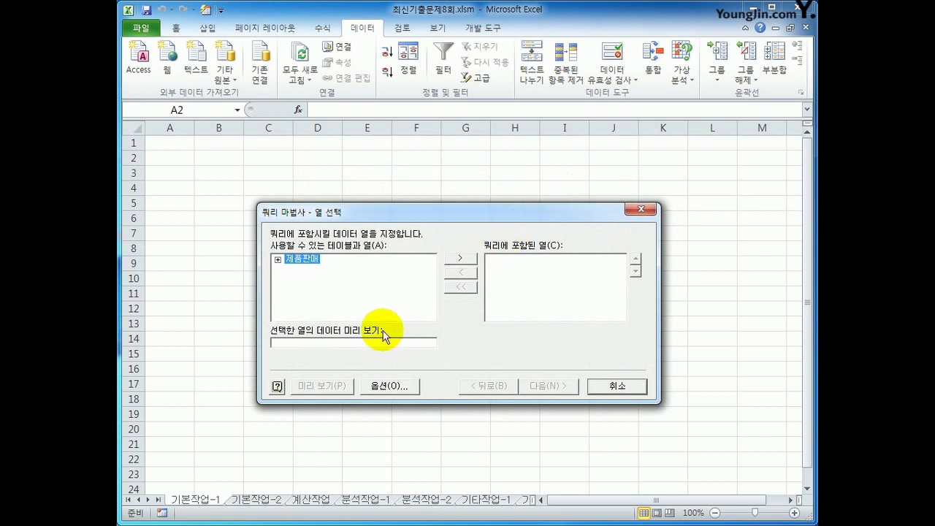
Include the 제품판매 columns 제품명, 구분, 브랜드이름, 권장소비자가격, 제조일자 and 판매수량 in the query, in that order.
double_click(302, 259)
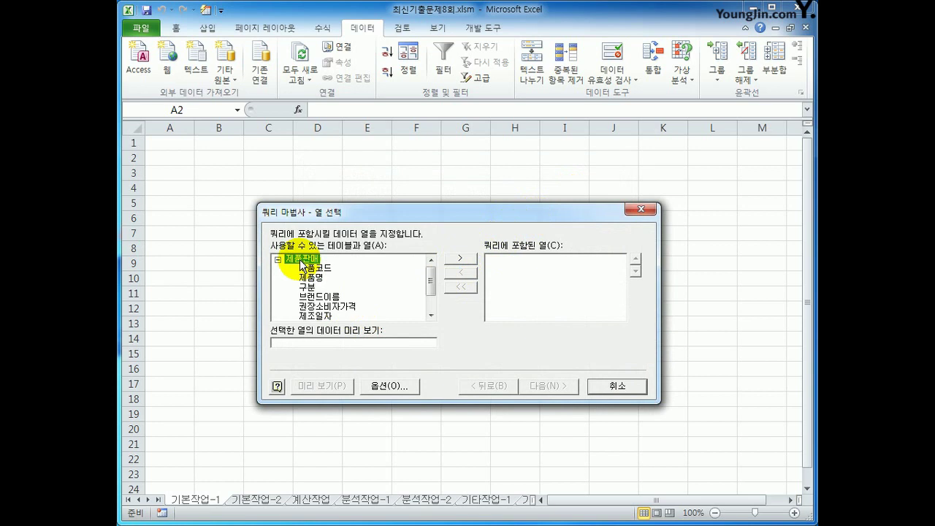
double_click(312, 279)
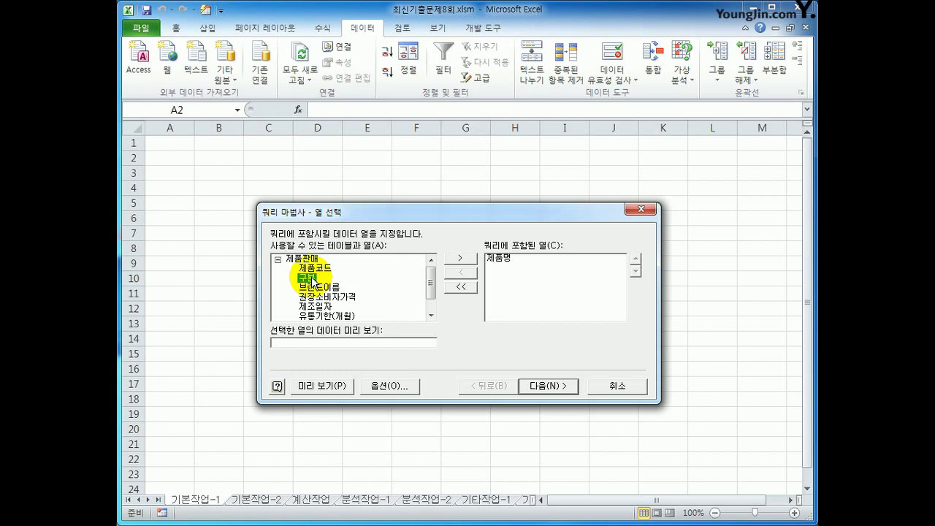
double_click(312, 278)
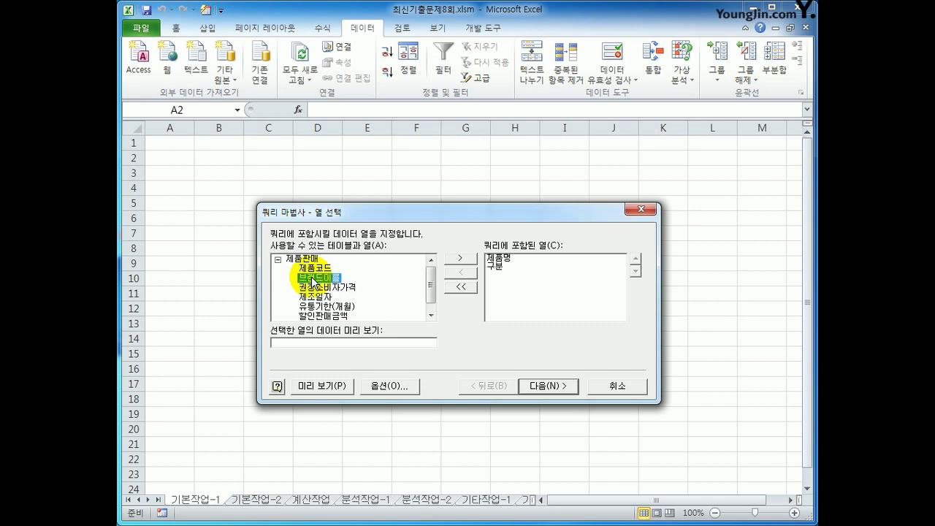
double_click(313, 279)
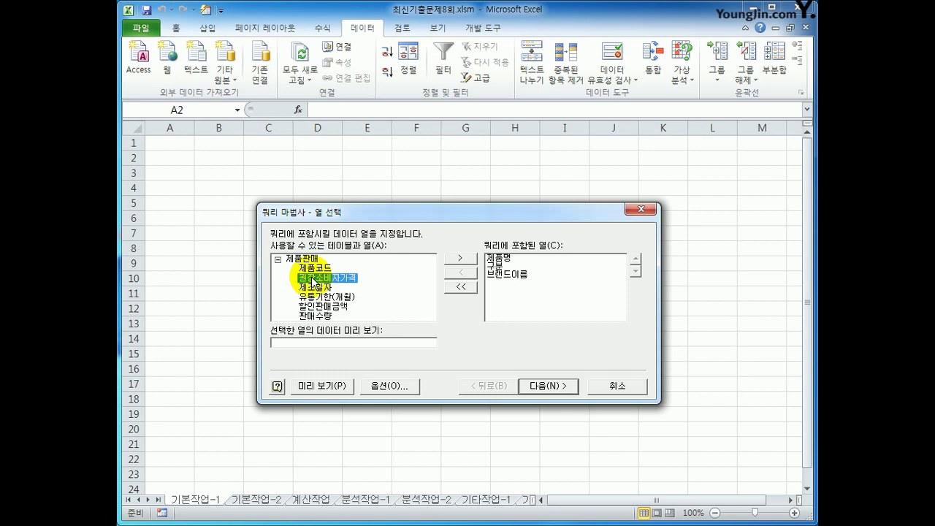
double_click(313, 279)
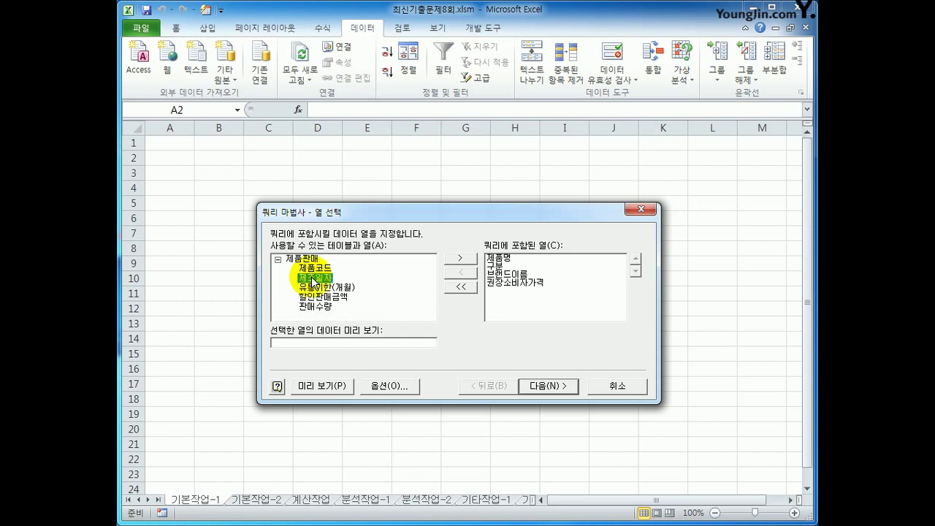
double_click(312, 278)
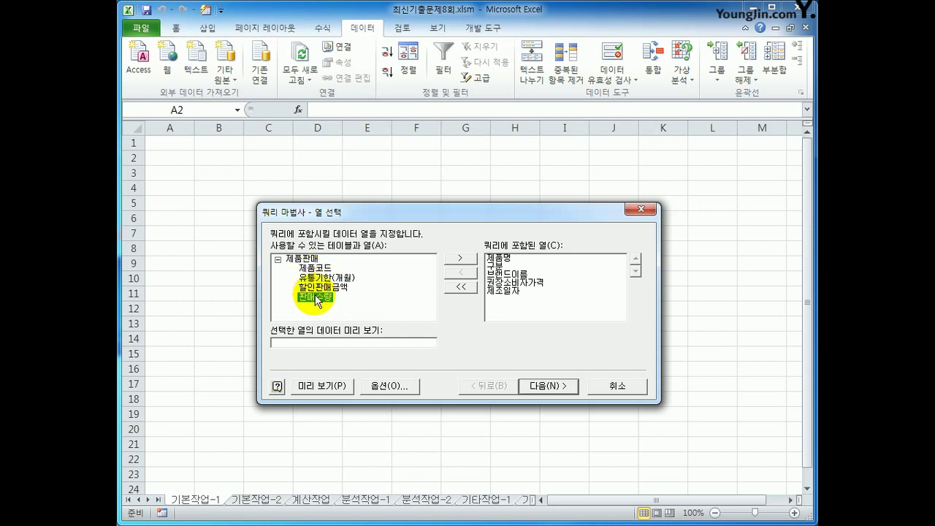
double_click(314, 296)
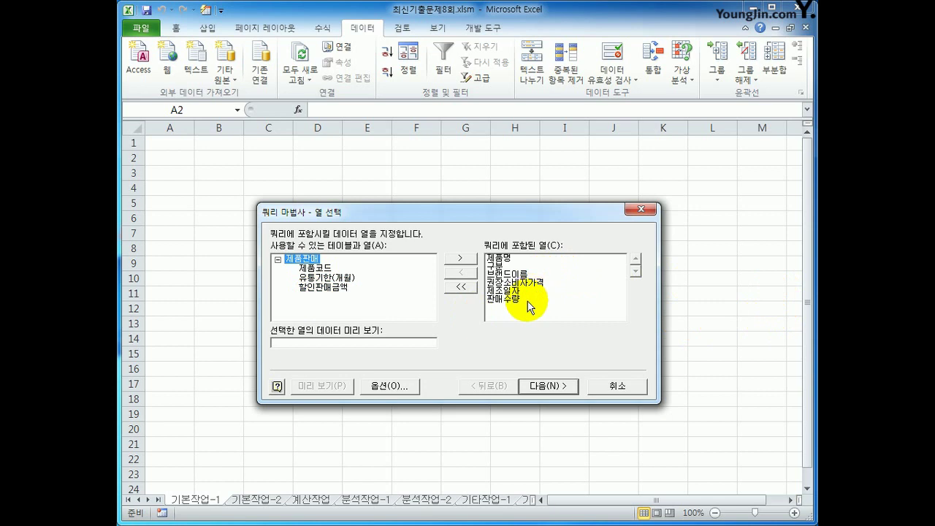
click(556, 387)
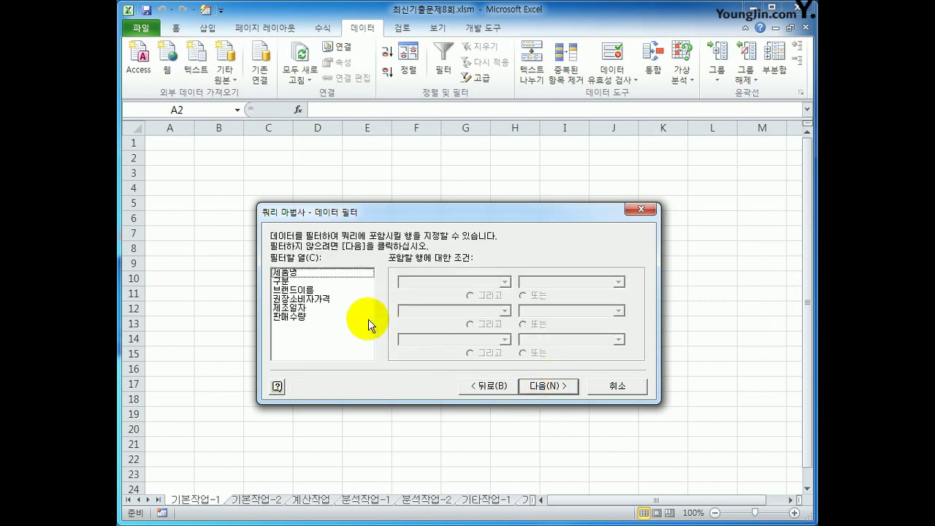
Filter the query rows to those with 권장소비자가격 >= 80000.
click(335, 300)
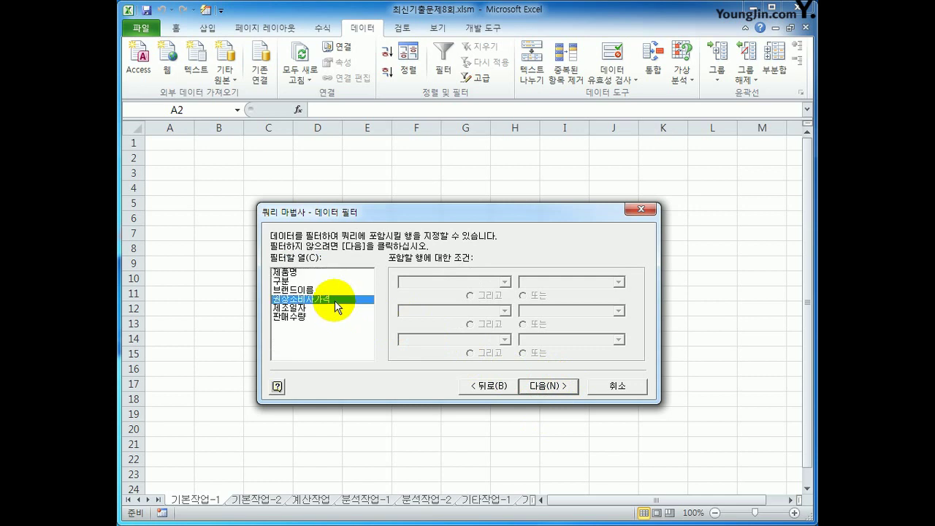
click(504, 282)
click(476, 322)
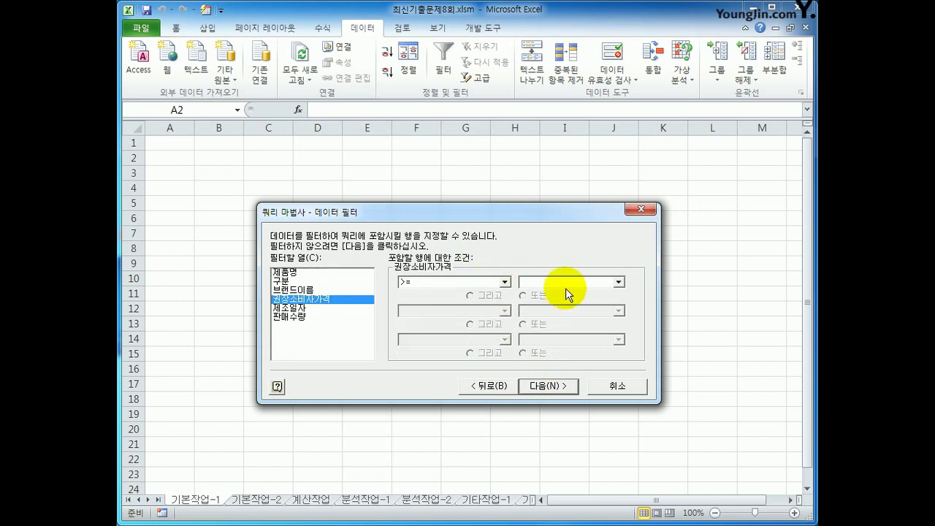
text(80000)
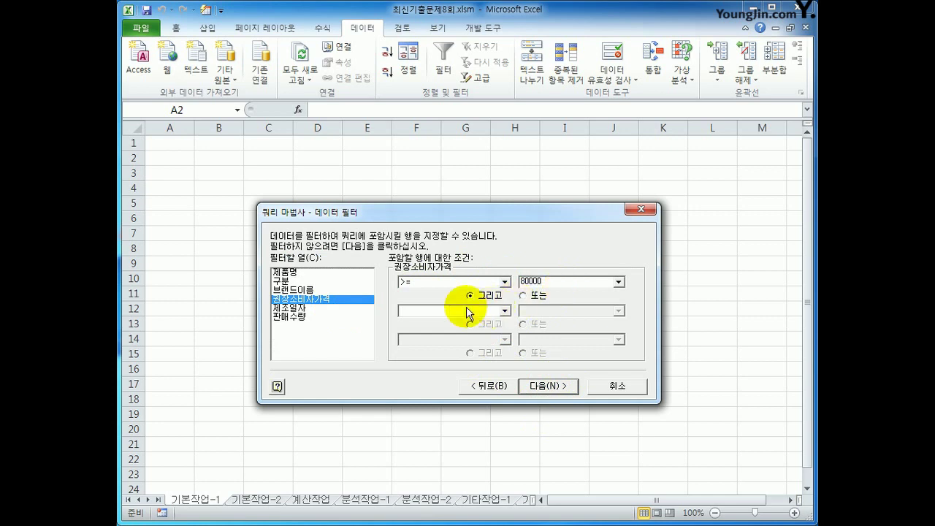
Add a second filter condition requiring 제조일자 >= 2020-03-01 and accept the filters.
click(337, 309)
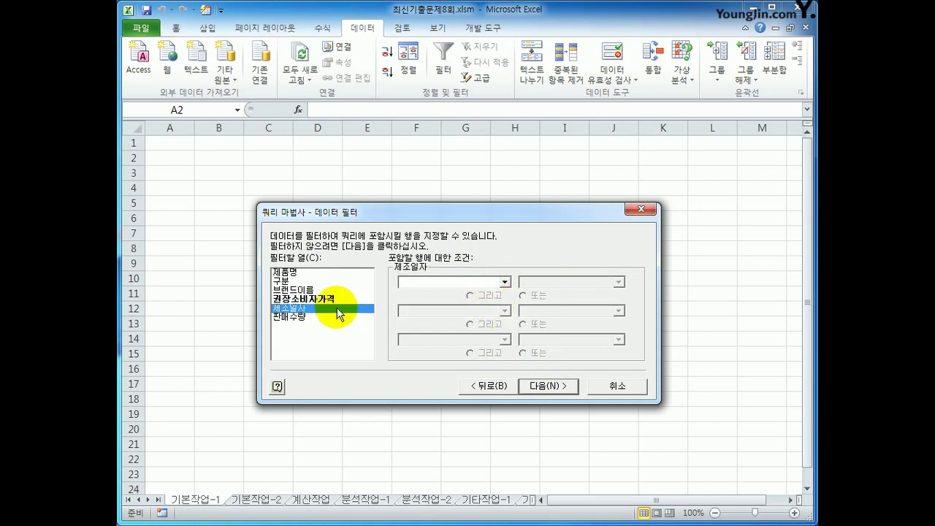
click(453, 282)
click(461, 331)
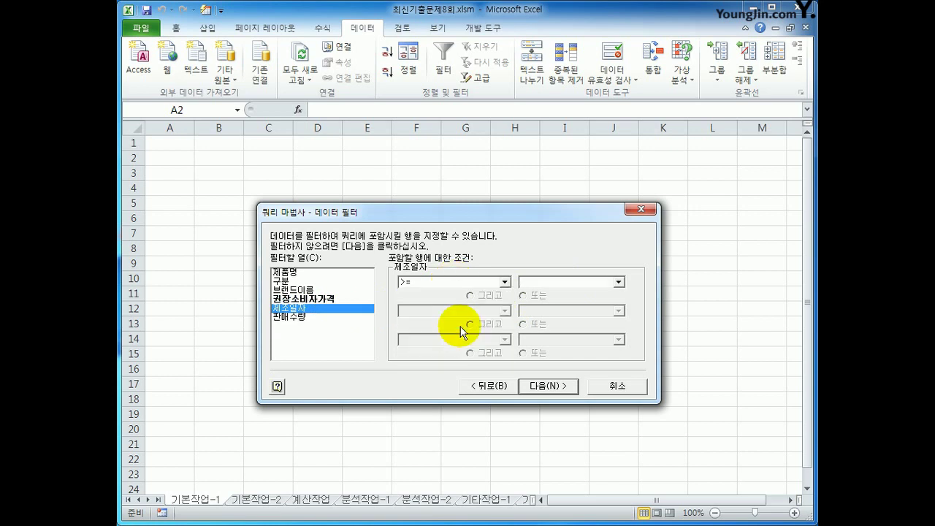
key(Tab)
text(2020-)
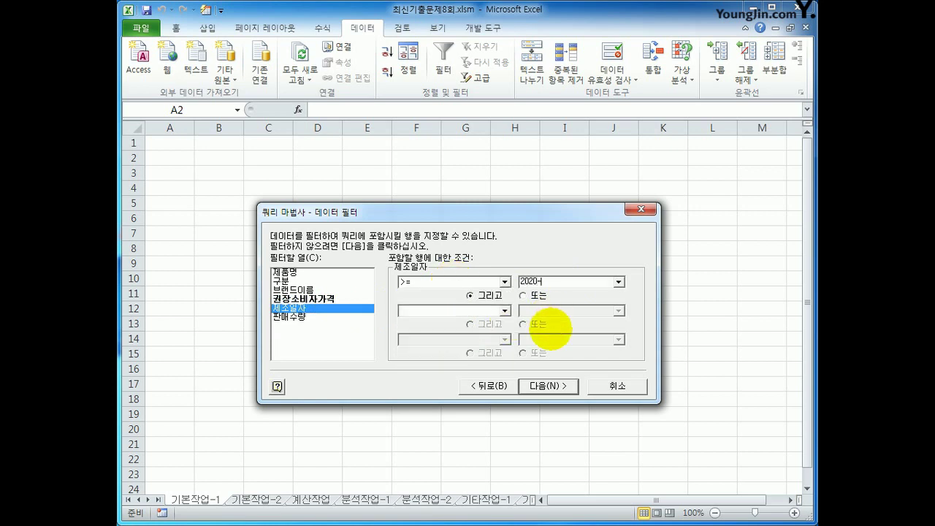
text(03-01)
click(542, 388)
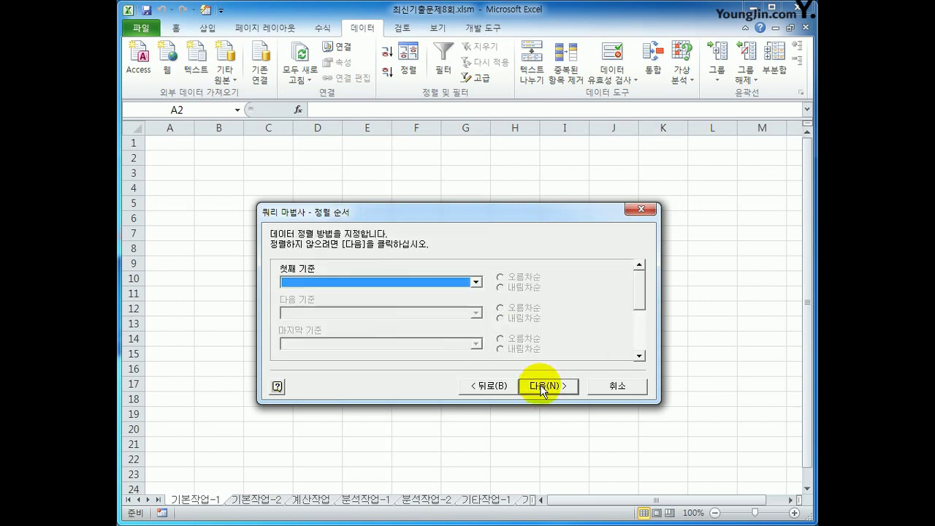
Sort the query first by 권장소비자가격 in descending order and second by 제조일자 in ascending order.
click(475, 282)
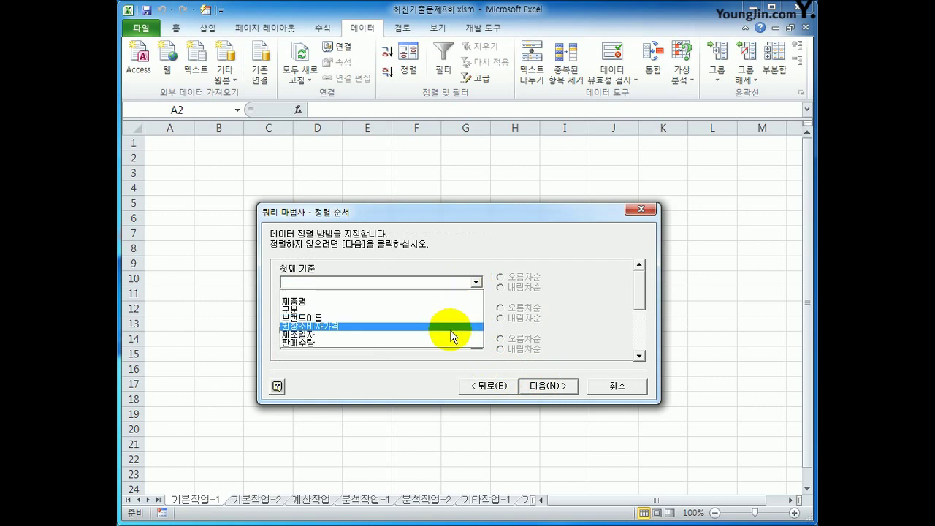
click(453, 327)
click(526, 288)
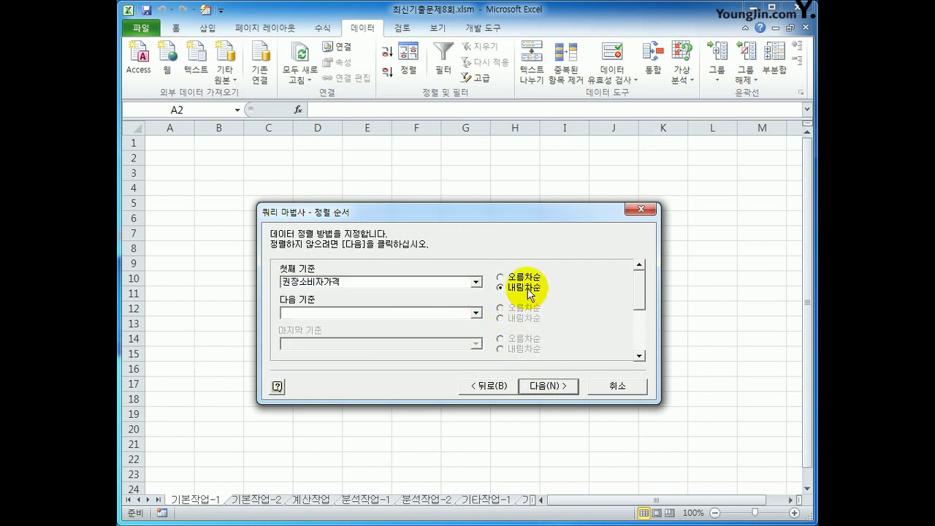
click(476, 313)
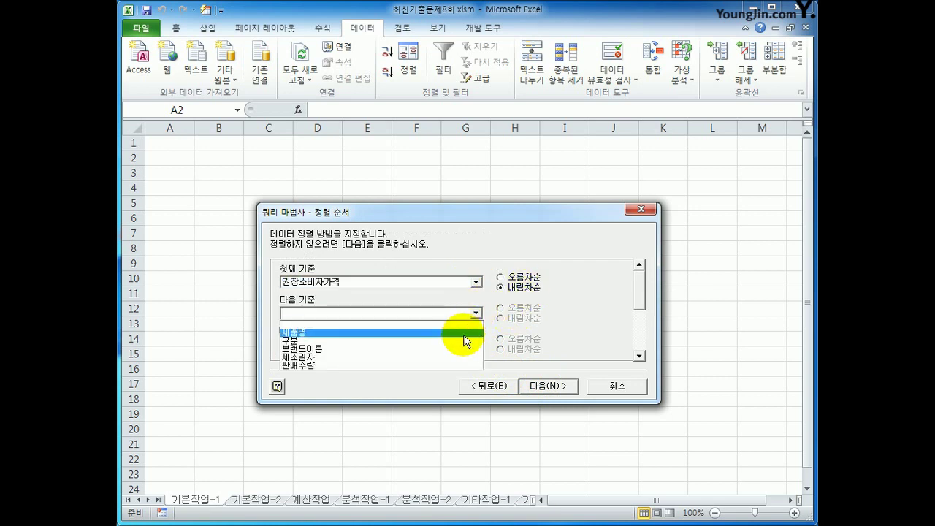
click(464, 361)
click(534, 310)
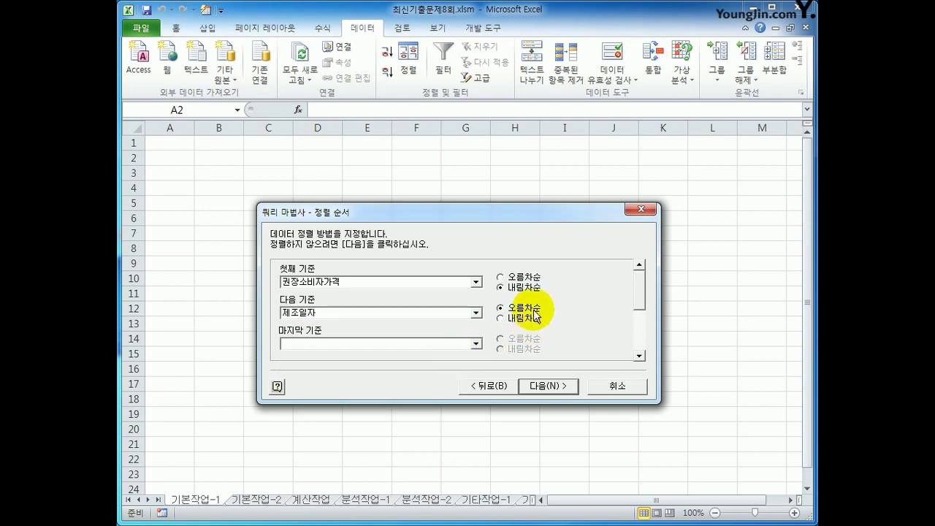
click(547, 385)
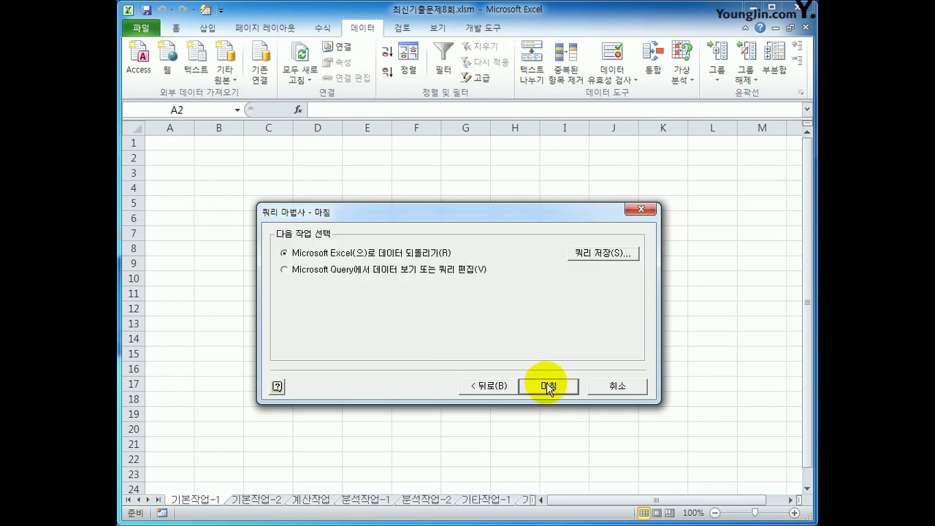
Finish the query and return its data to Excel as a table at cell A2 of the existing worksheet.
click(548, 387)
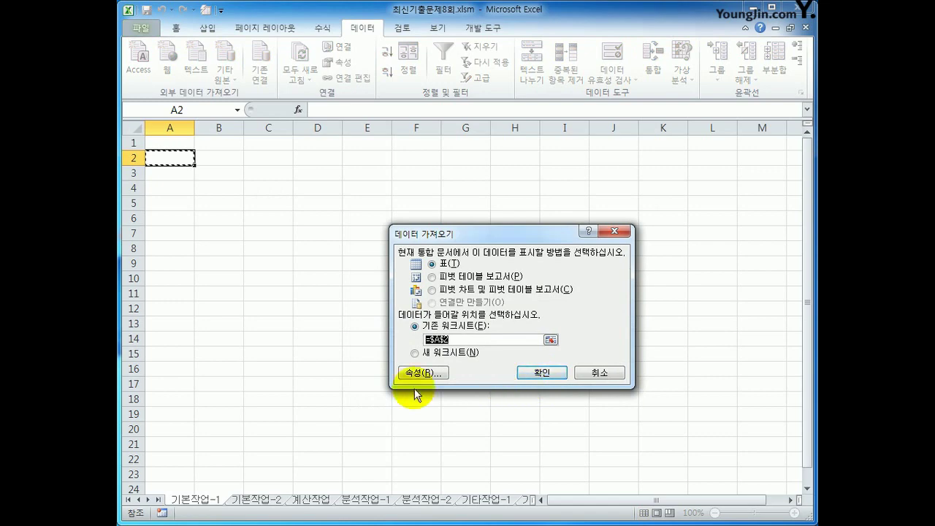
click(532, 369)
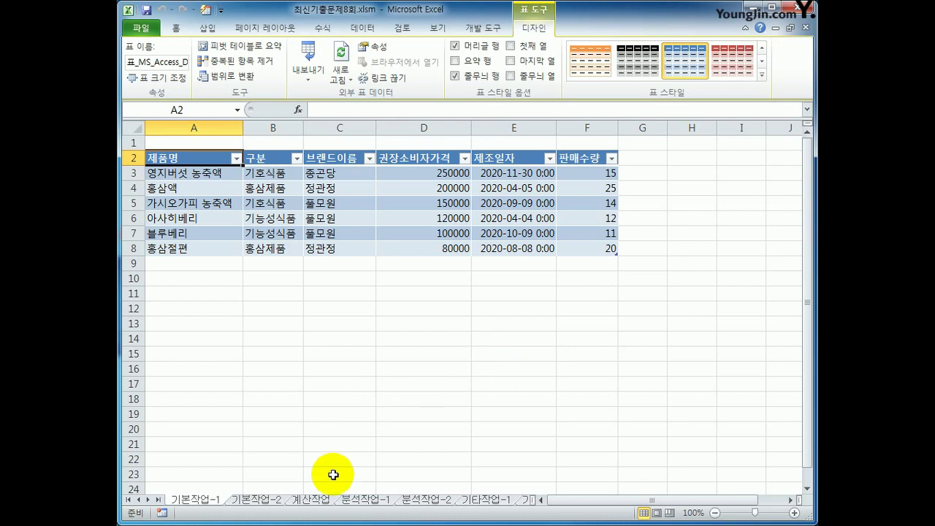
On the 기본작업-2 sheet, enter the criteria heading 조건 in cell A28 below the product table.
click(265, 501)
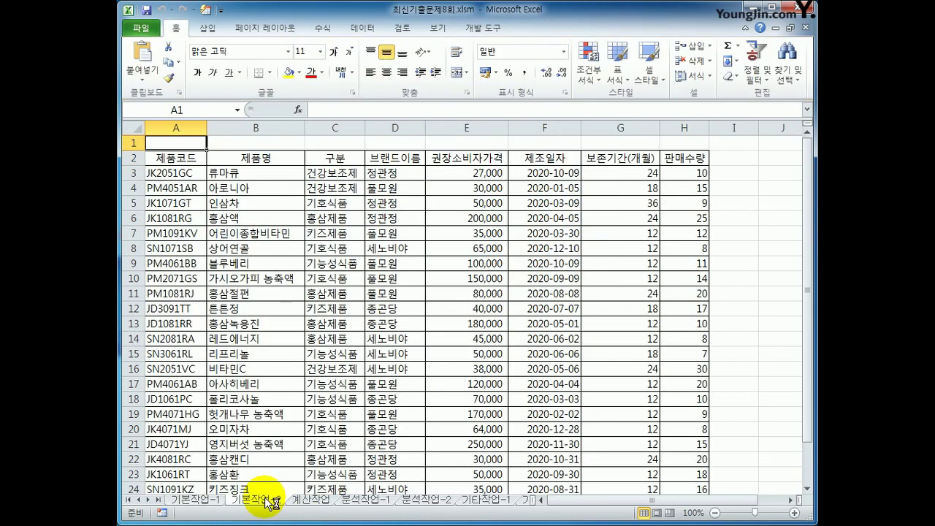
scroll(287, 465, down, 3)
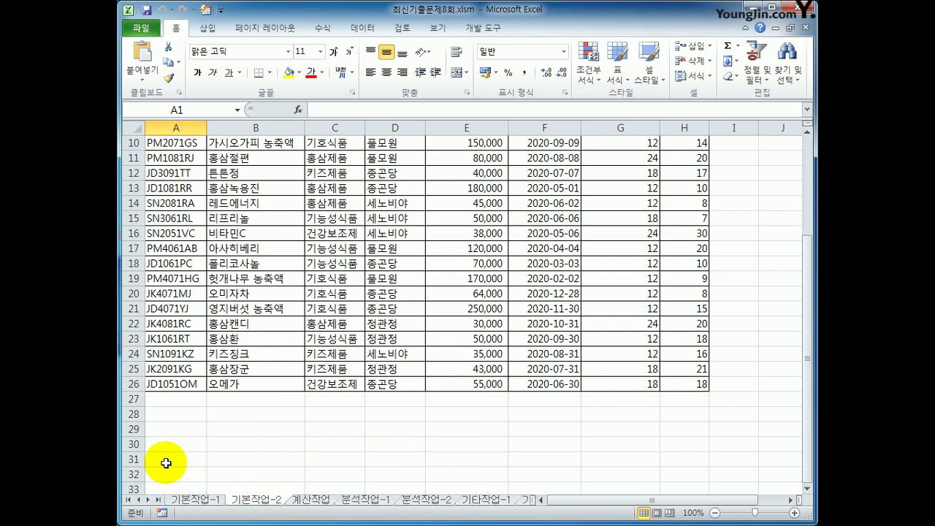
click(178, 418)
double_click(182, 422)
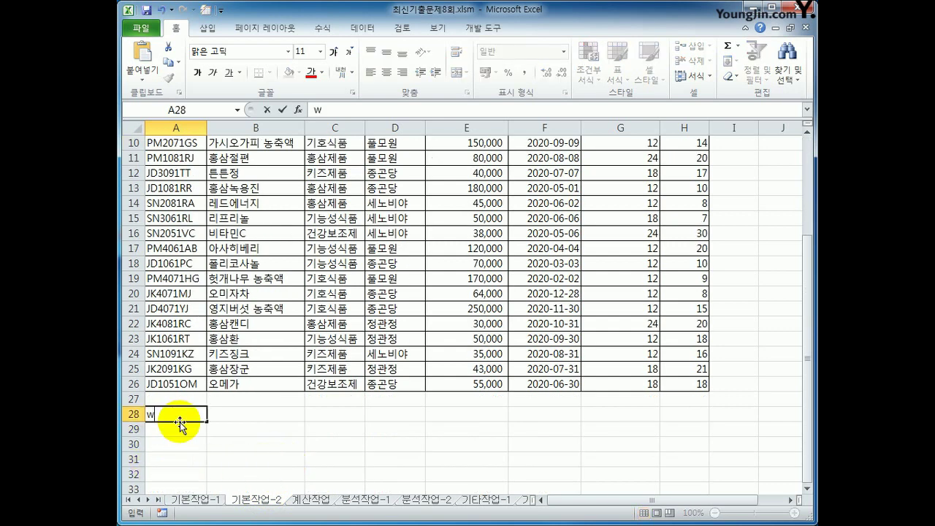
text(조건)
key(Return)
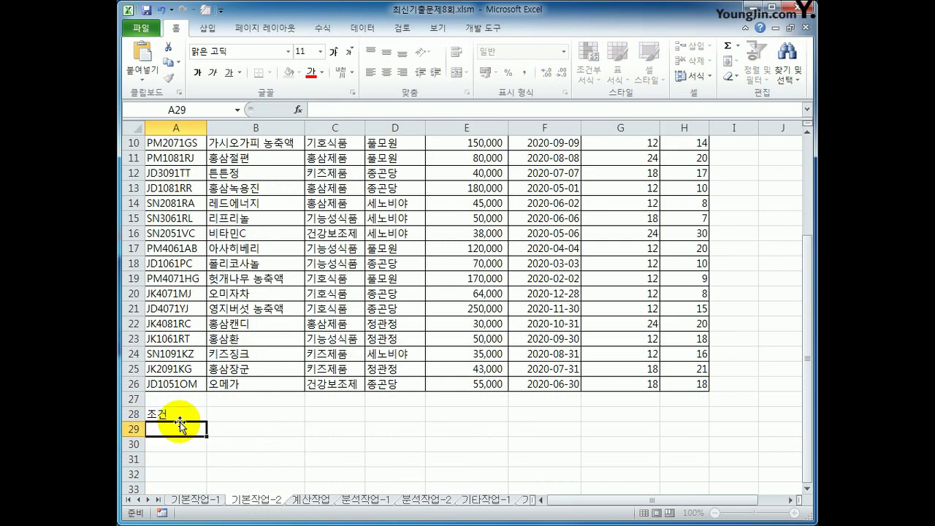
Enter an OR formula in A29 testing $C3="건강보조제", with only the column of the reference made absolute.
text(=)
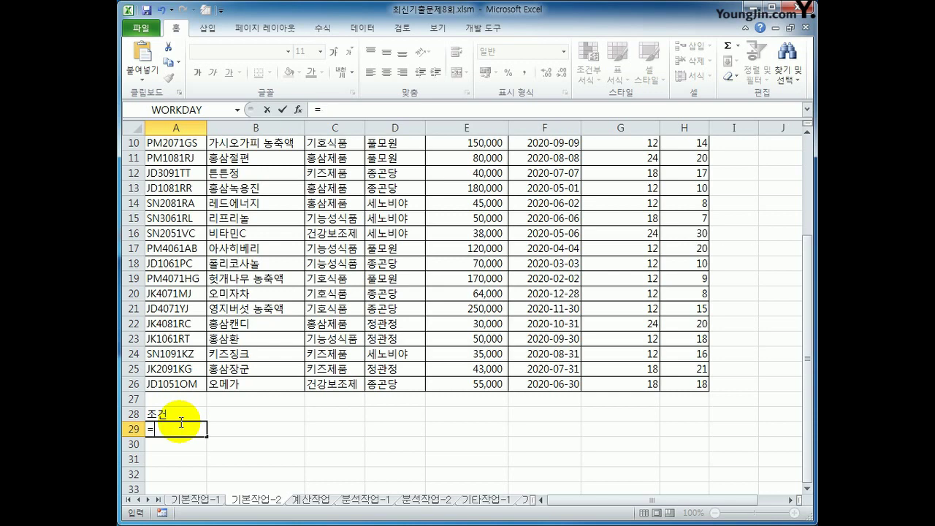
text(or()
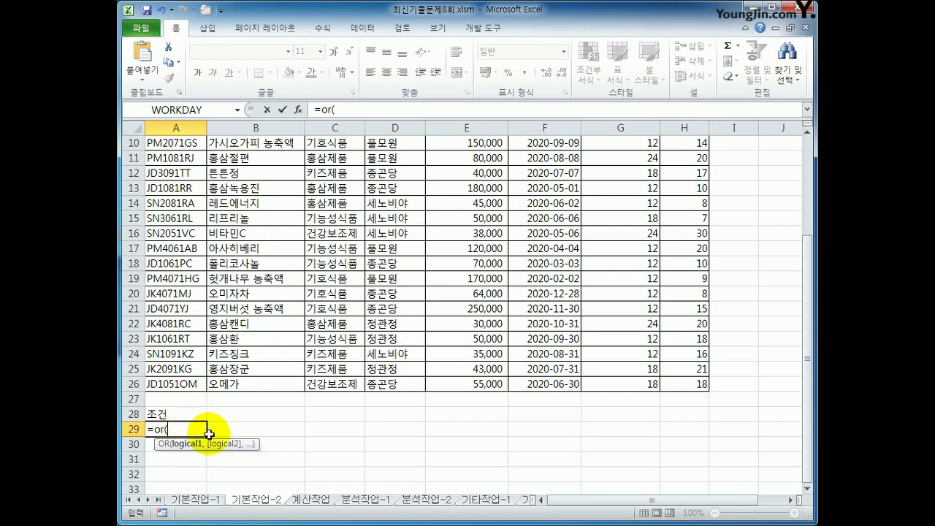
scroll(209, 430, up, 3)
click(344, 176)
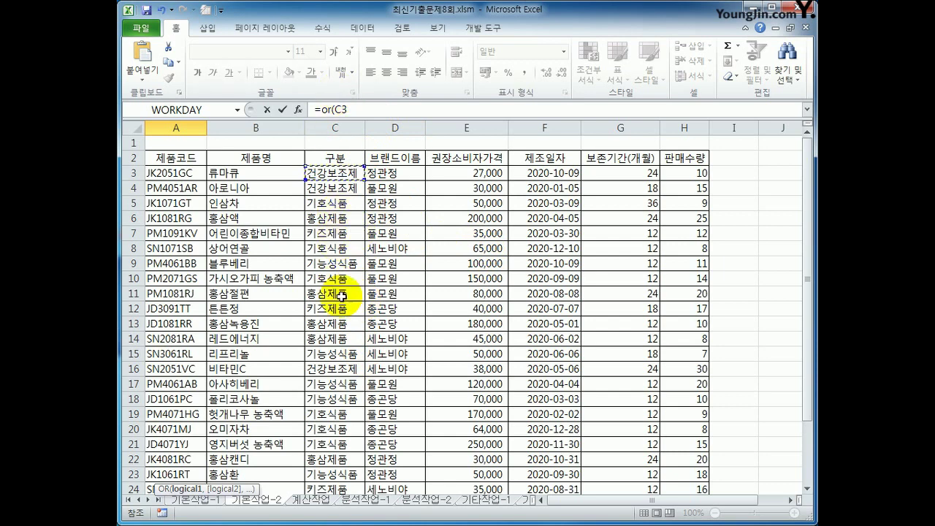
key(F4)
key(F4)
key(F4)
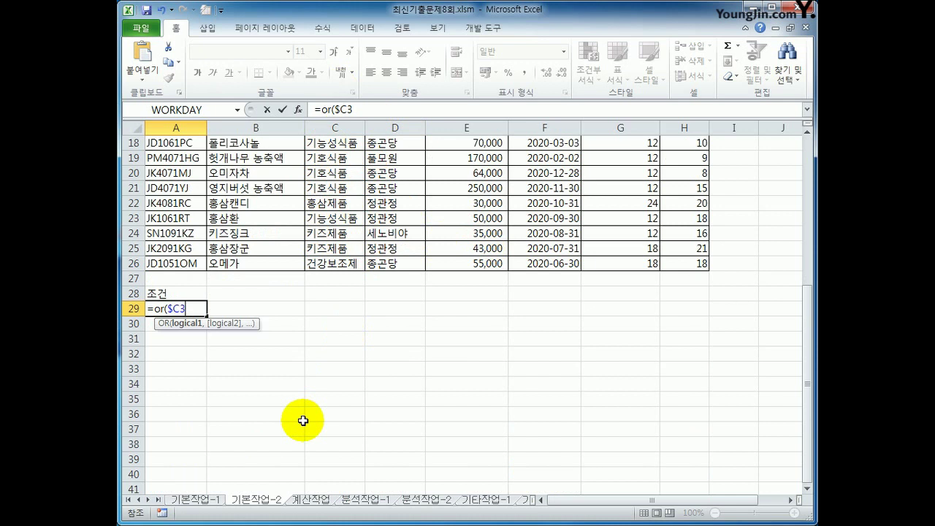
text(=)
text(")
text(건강보좆)
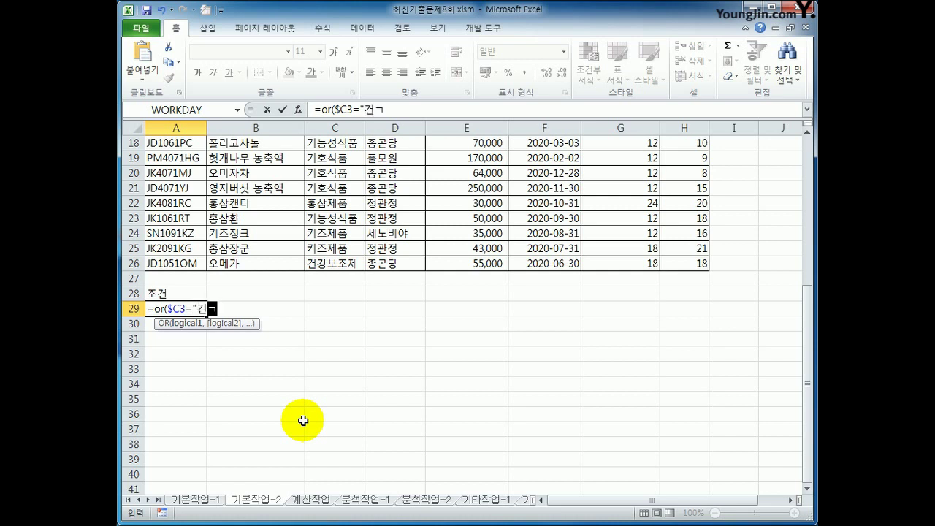
text(제)
key(Up)
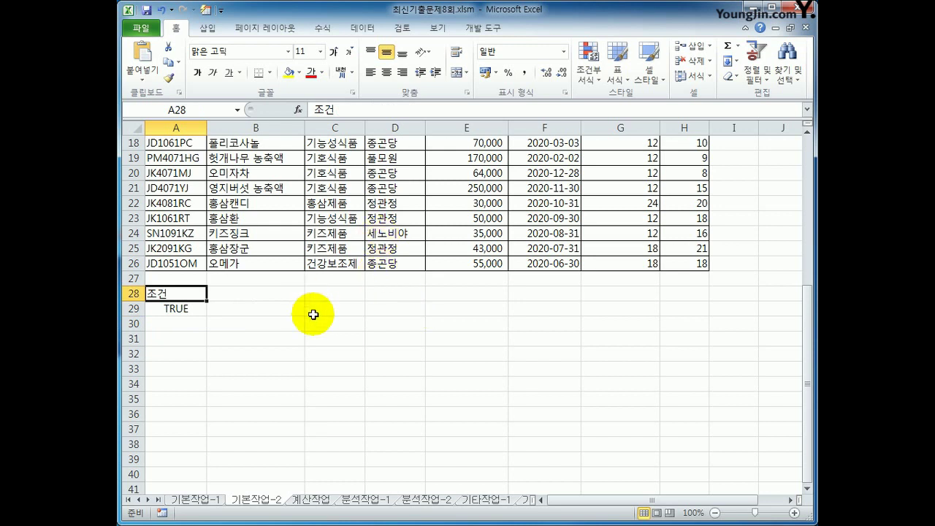
Add $C3="홍삼제품" as the second condition of the OR formula in A29, keeping A29 selected.
click(186, 308)
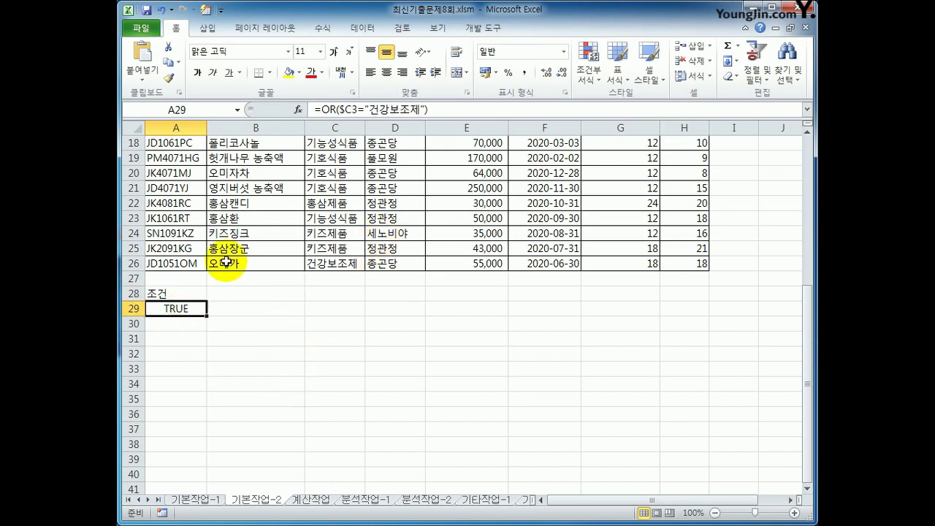
click(429, 110)
key(BackSpace)
text(,)
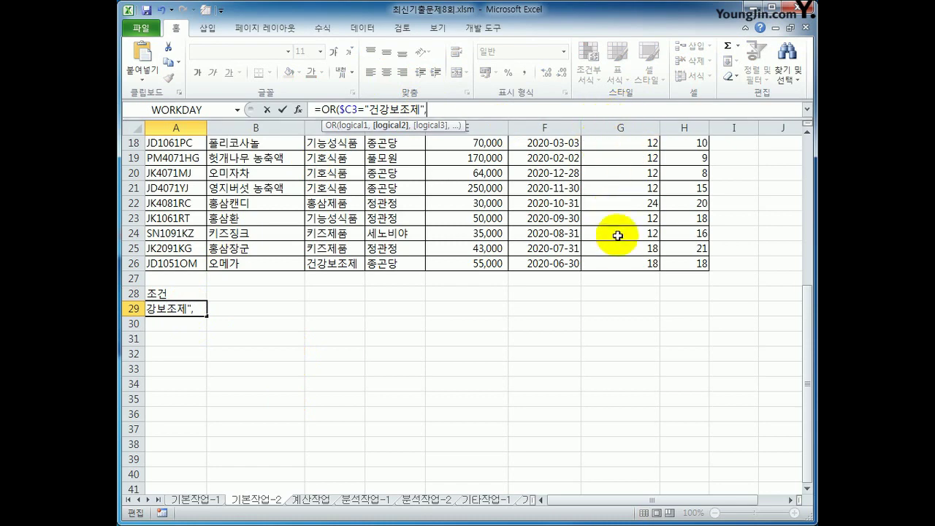
drag(807, 342, 769, 175)
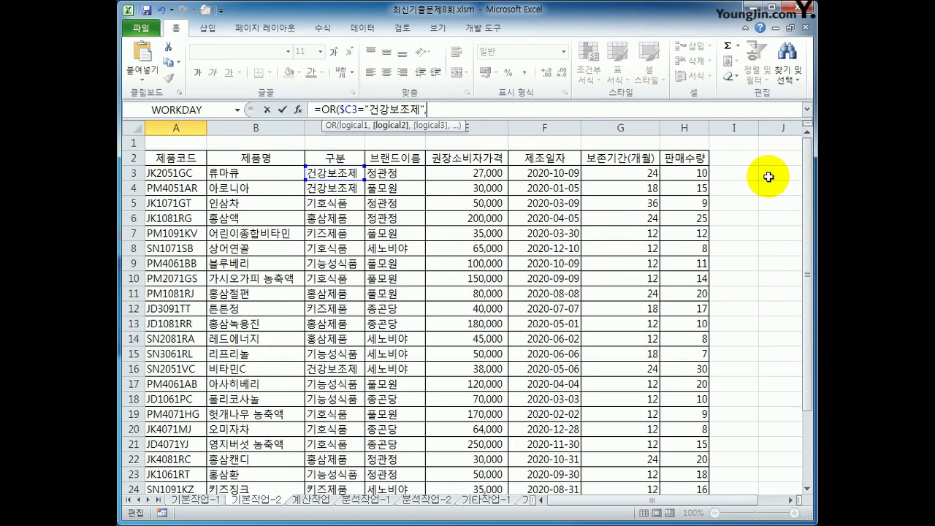
click(352, 173)
key(F4)
key(F4)
key(F4)
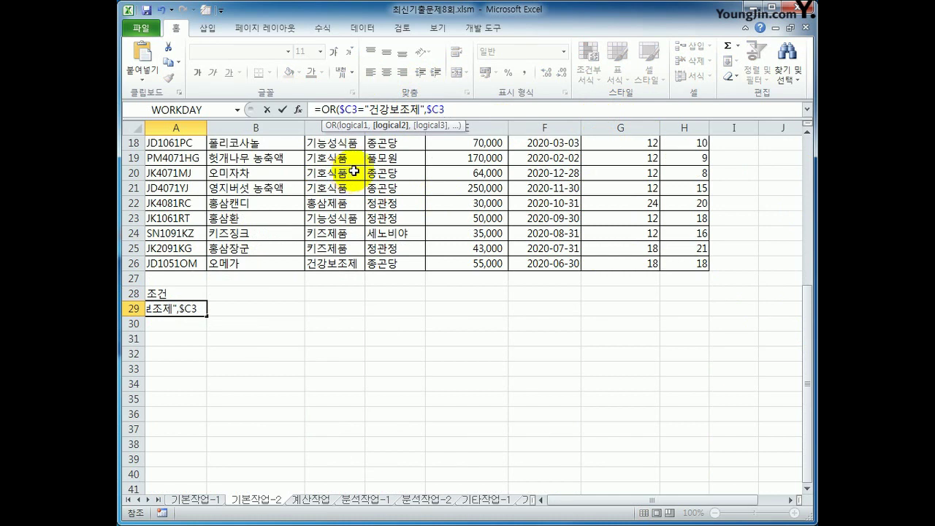
text(="홍ㅅ)
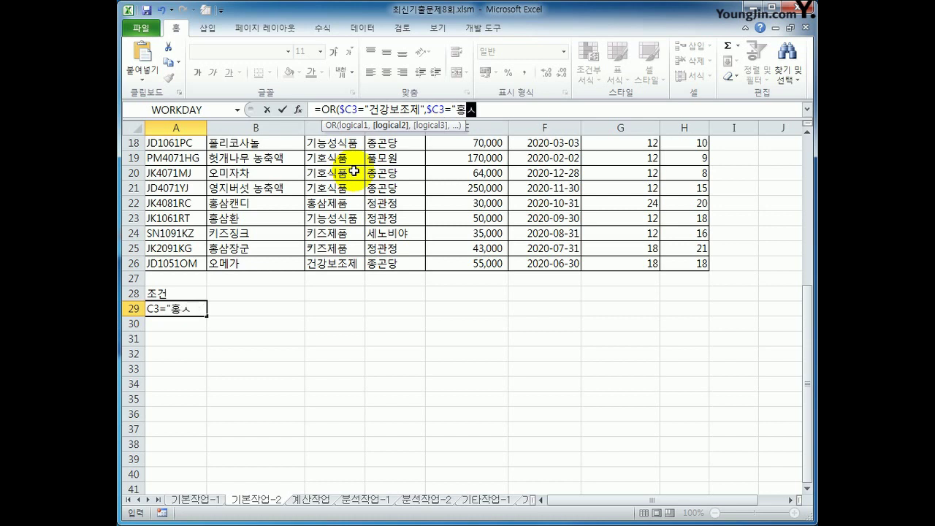
text(삼제품")
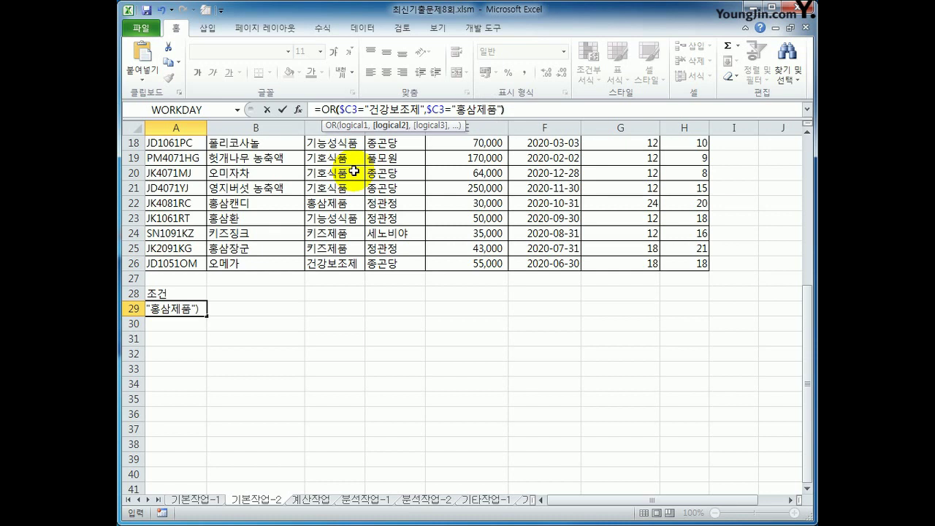
text())
key(ctrl+Return)
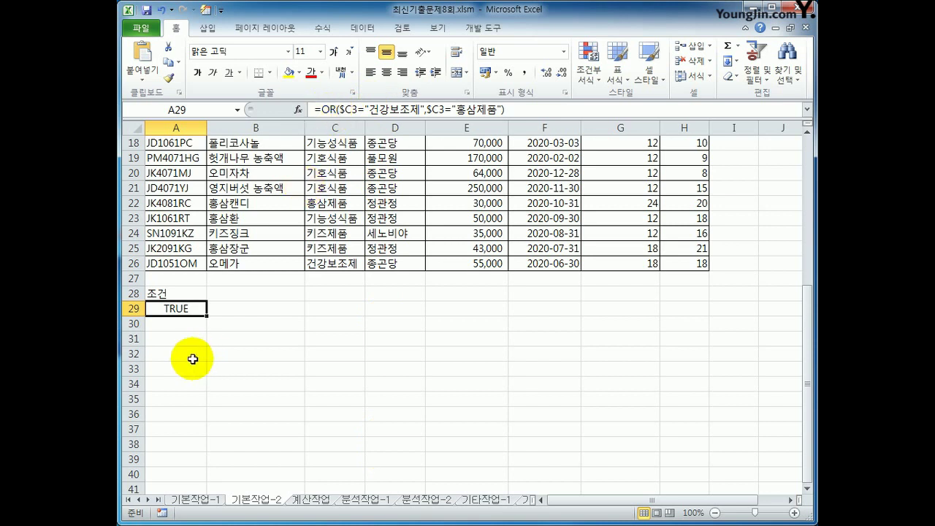
Nest the whole OR expression in A29 as the first argument of a new AND function.
click(322, 110)
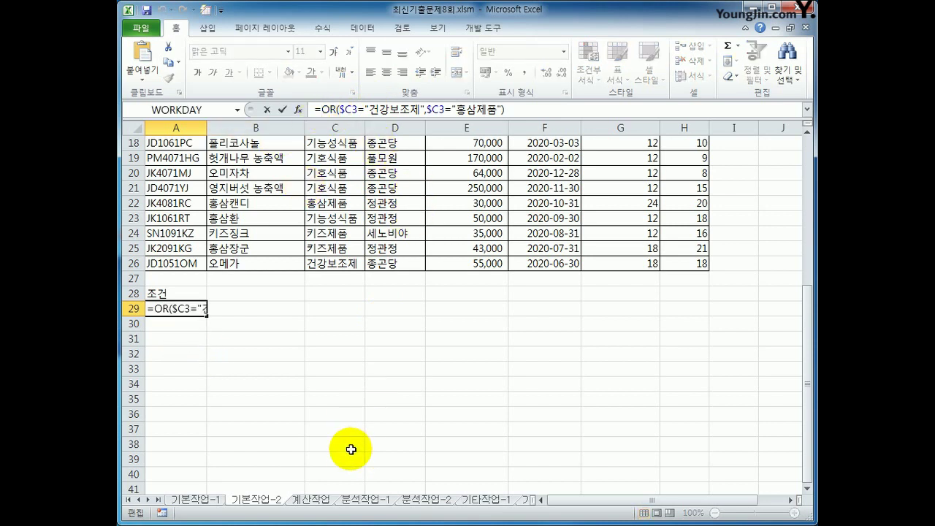
text(ㅁ)
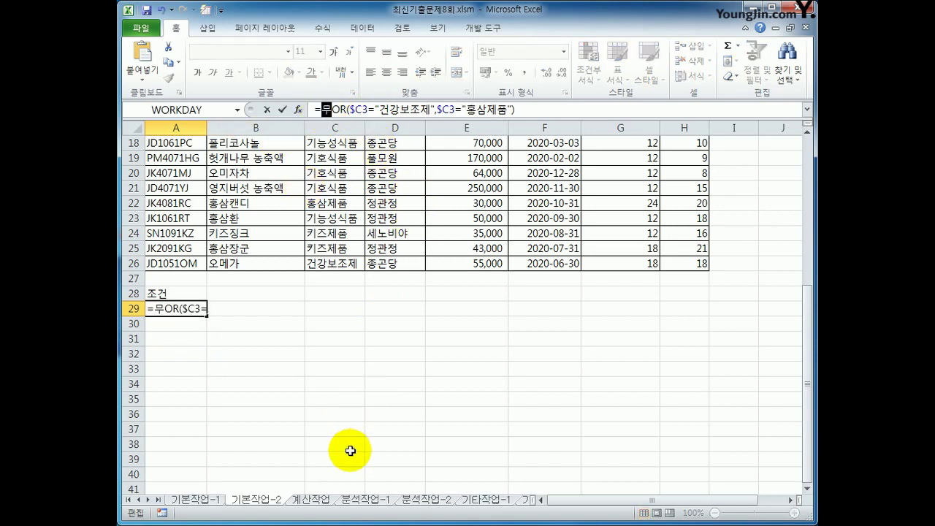
key(BackSpace)
text(and()
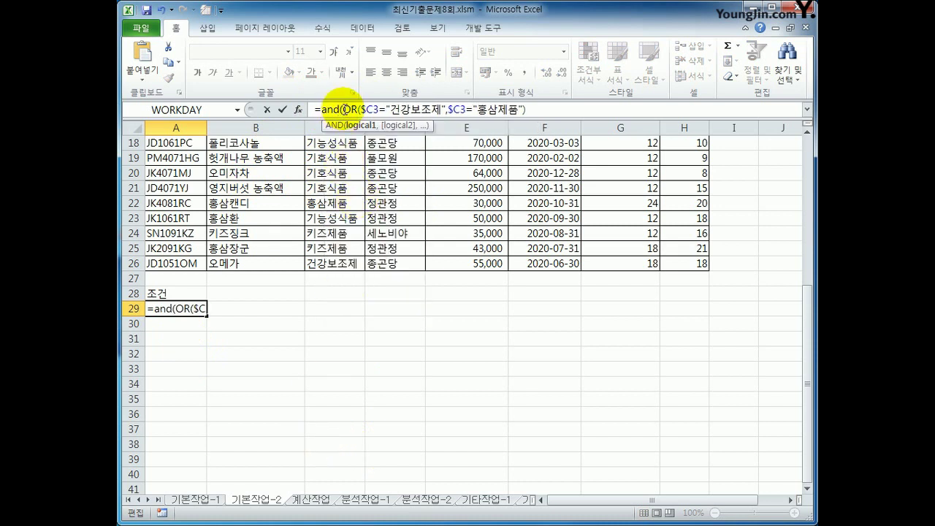
drag(343, 110, 527, 110)
click(527, 109)
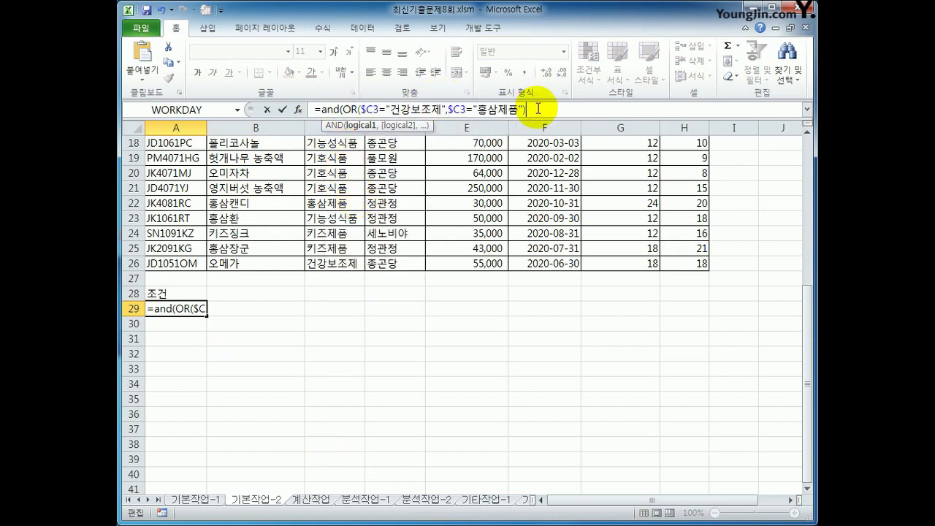
Start the AND function's second argument with the column-absolute reference $H3 for 판매수량.
text(,)
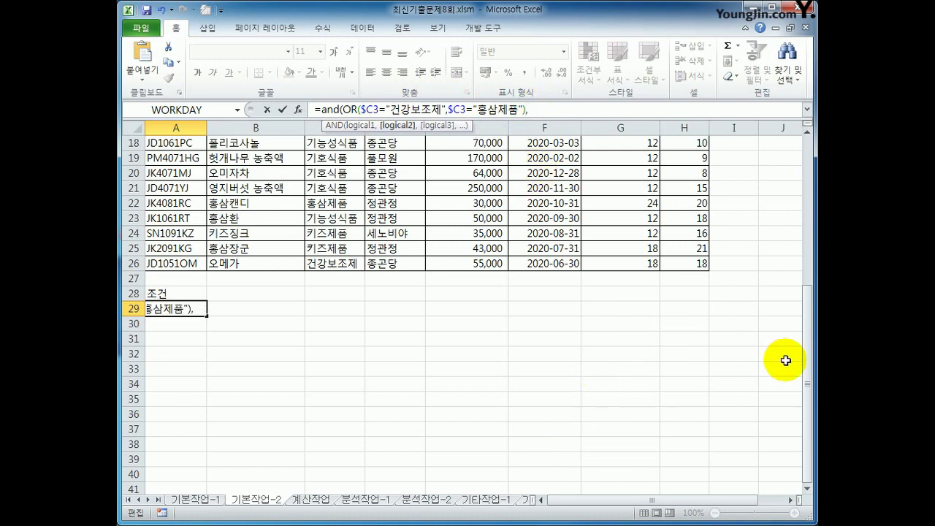
scroll(782, 358, up, 6)
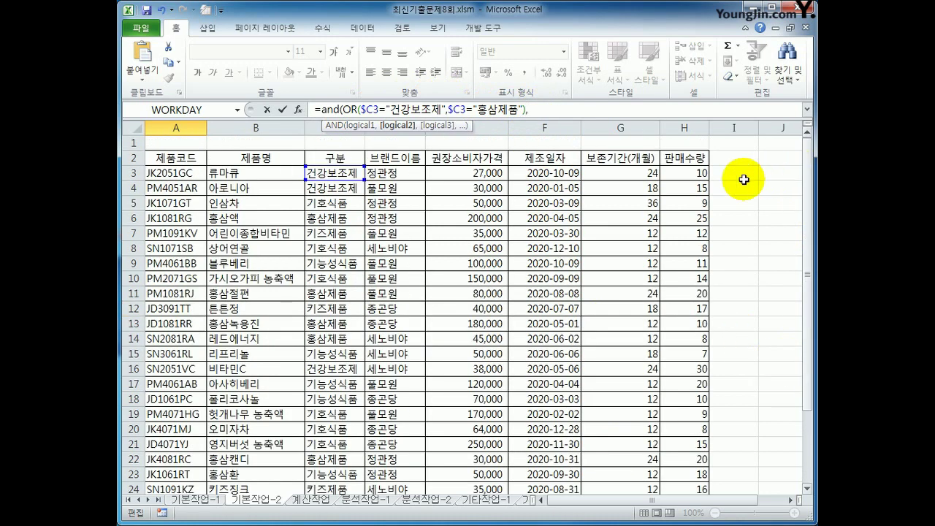
click(699, 173)
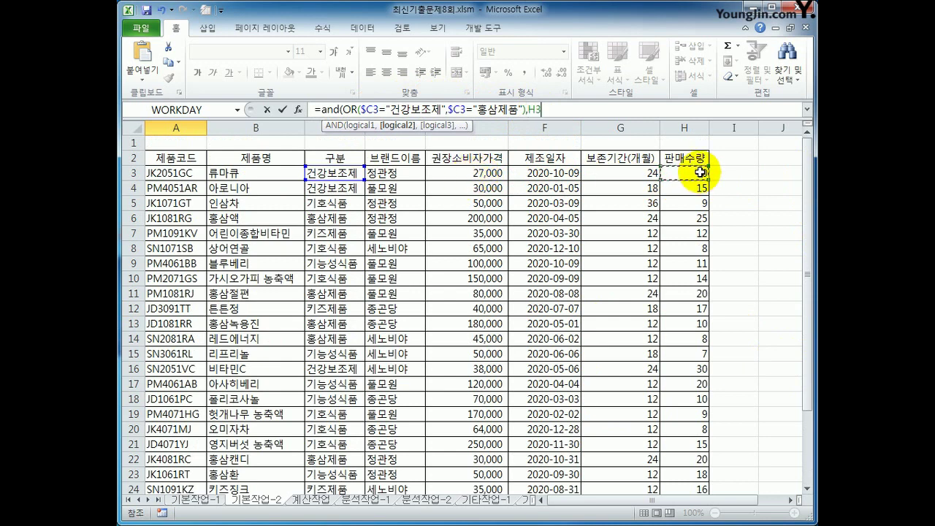
key(F4)
key(F4)
key(F4)
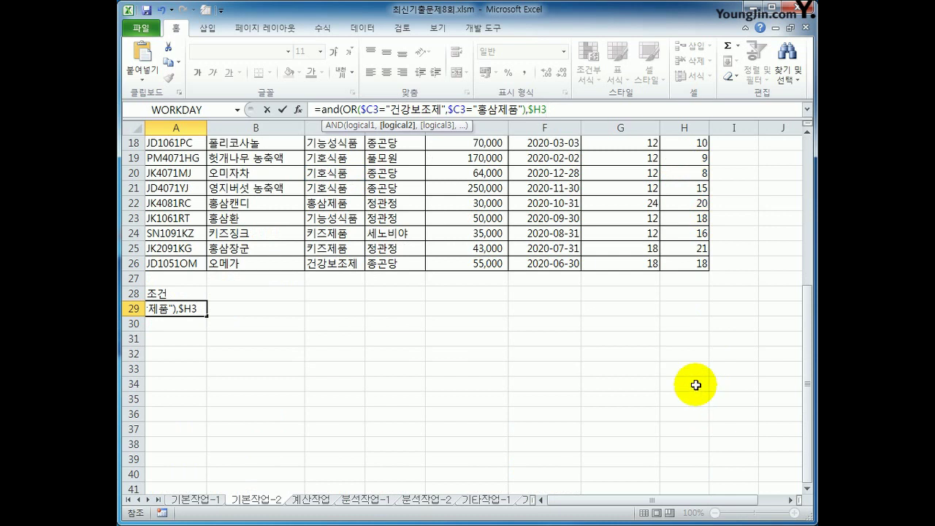
Complete the second AND condition as greater than AVERAGE($H$3:$H$26) and commit the formula in A29.
text(>ave)
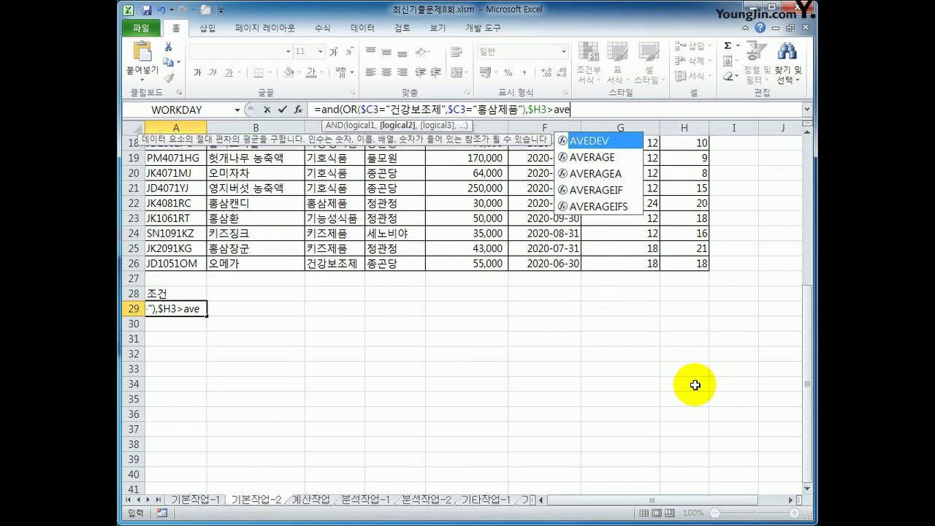
key(Down)
key(Tab)
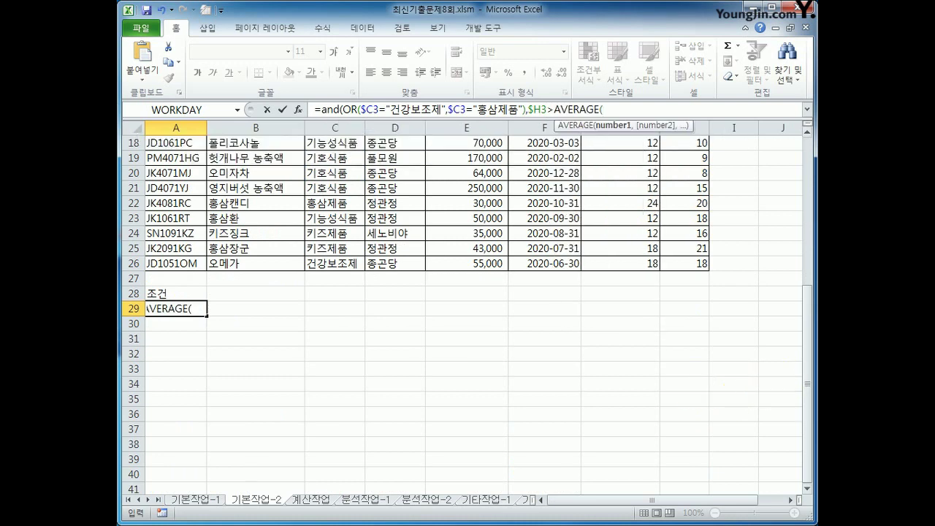
drag(808, 388, 804, 183)
drag(685, 158, 676, 455)
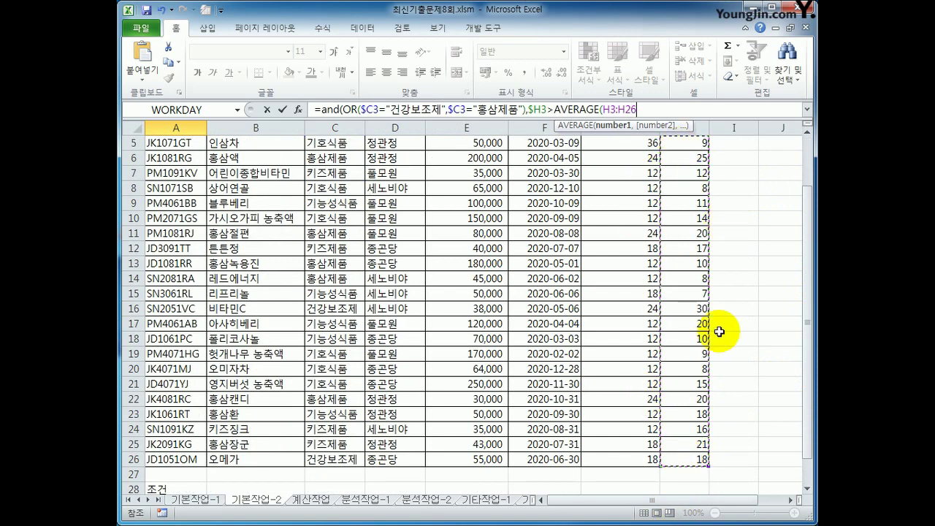
scroll(709, 358, down, 4)
key(F4)
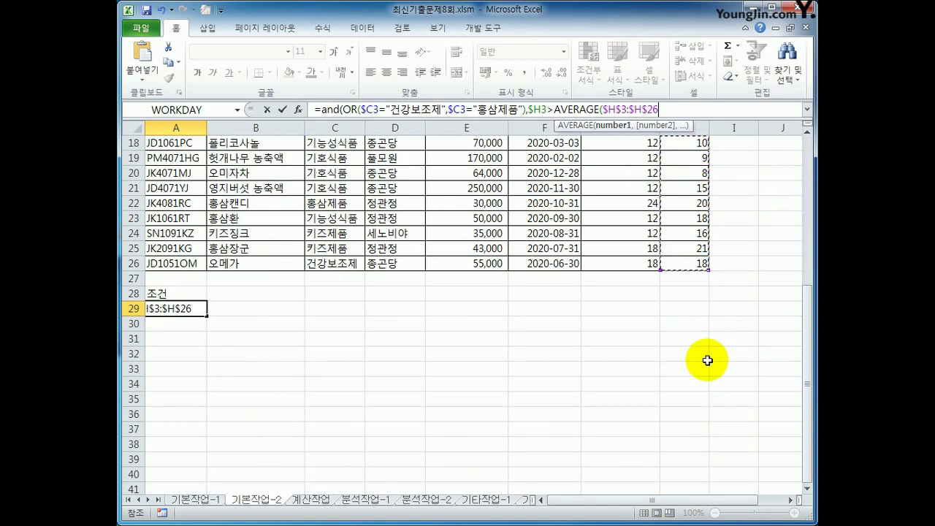
text())
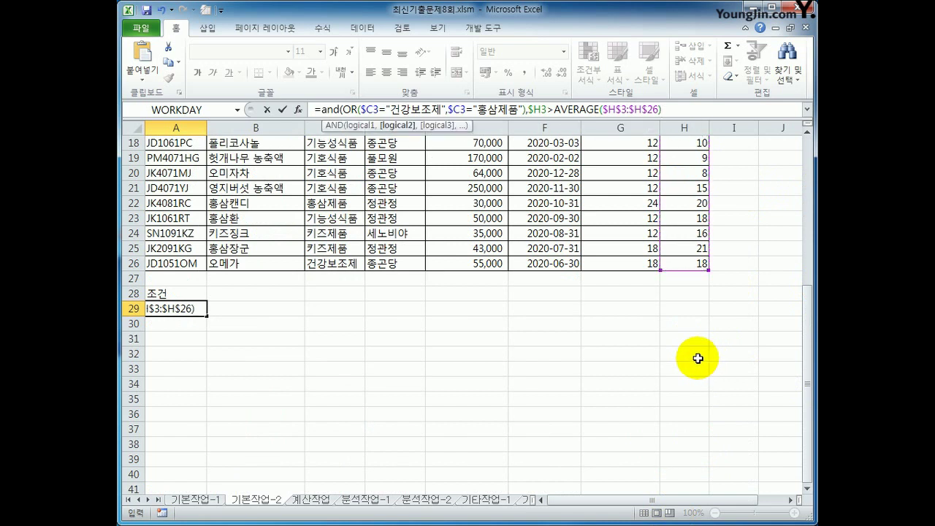
text())
key(Return)
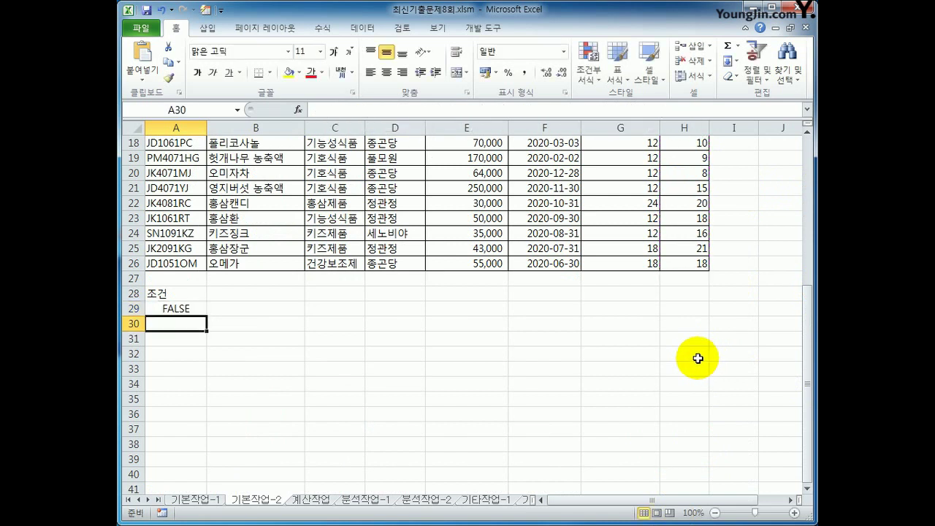
Check the A29 criteria formula against the 구분 value in C3 and the 판매수량 value in H3.
key(Up)
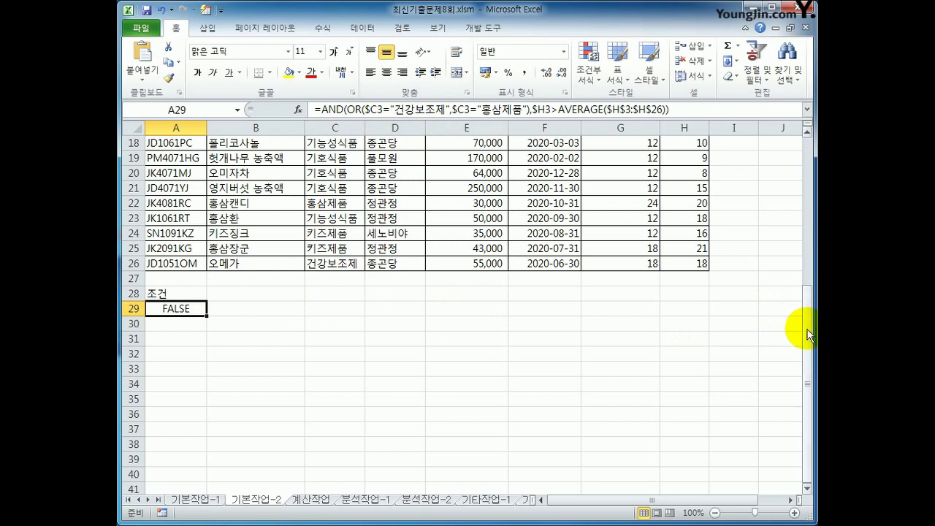
drag(807, 335, 806, 184)
click(335, 173)
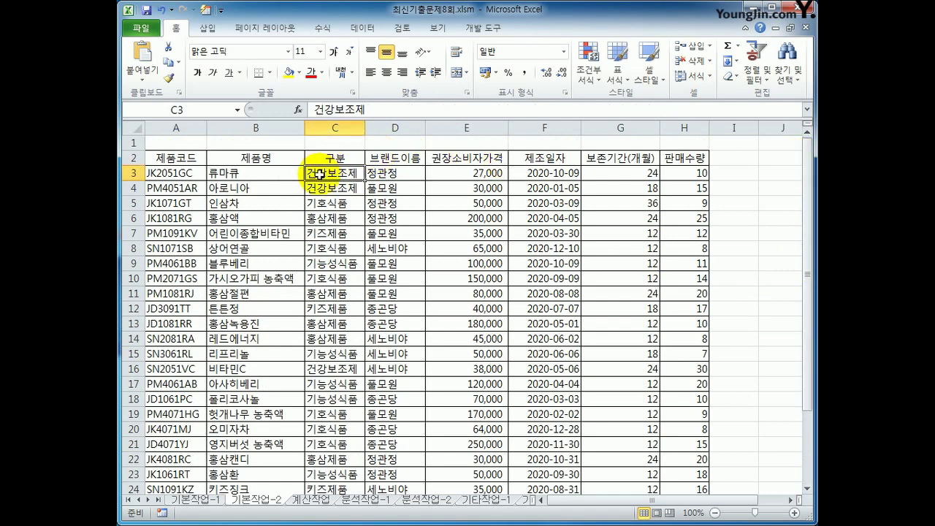
click(687, 174)
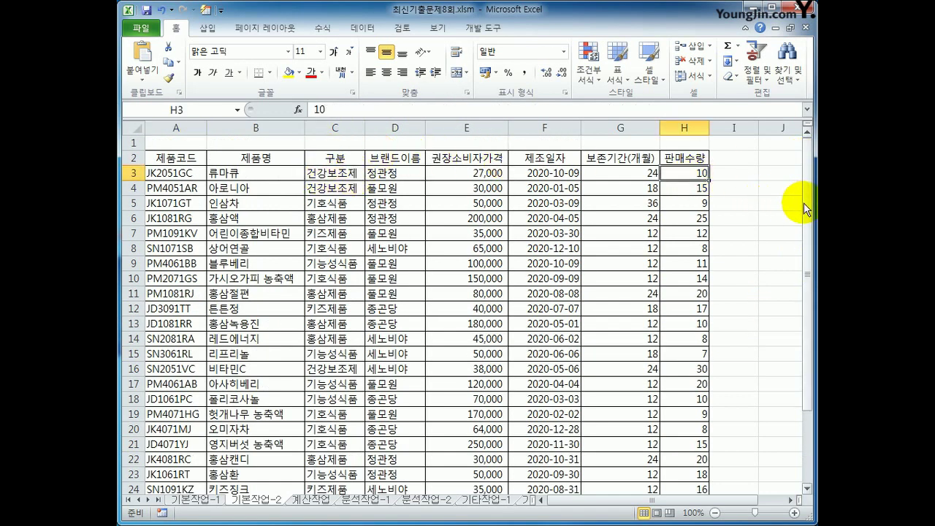
drag(808, 209, 810, 364)
click(199, 475)
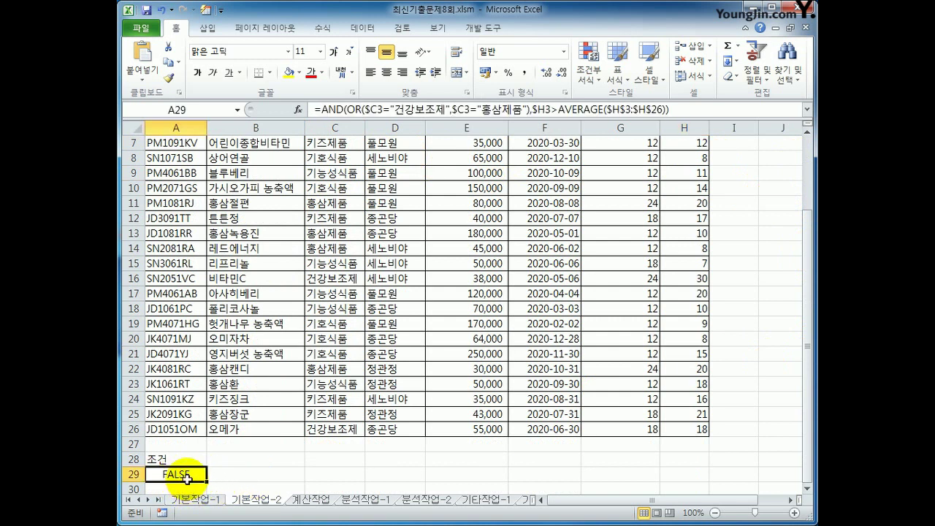
Open the Advanced Filter for the product table and set its criteria range to A28:A29.
scroll(187, 483, down, 2)
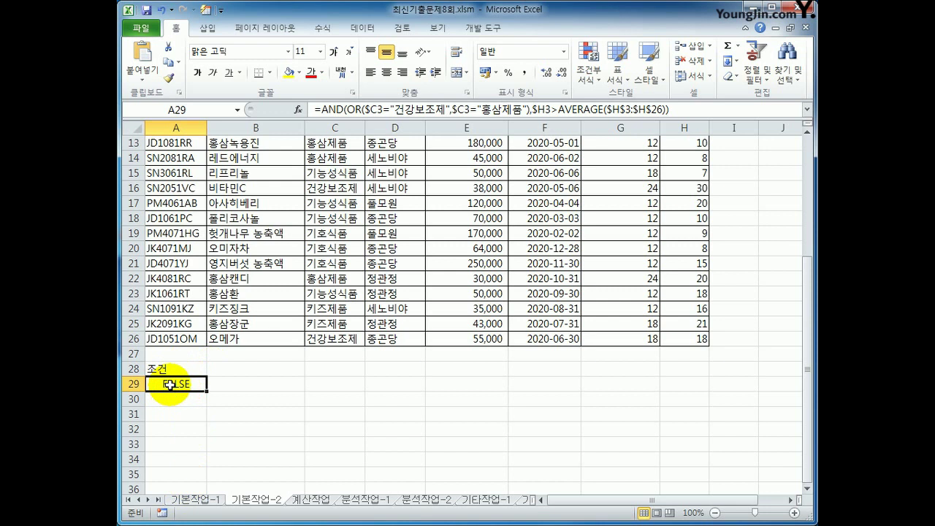
click(241, 294)
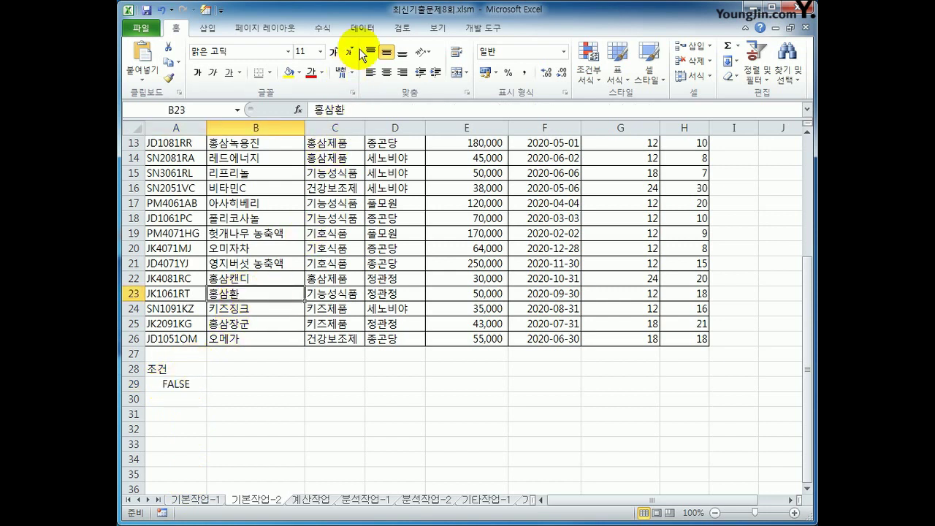
click(369, 27)
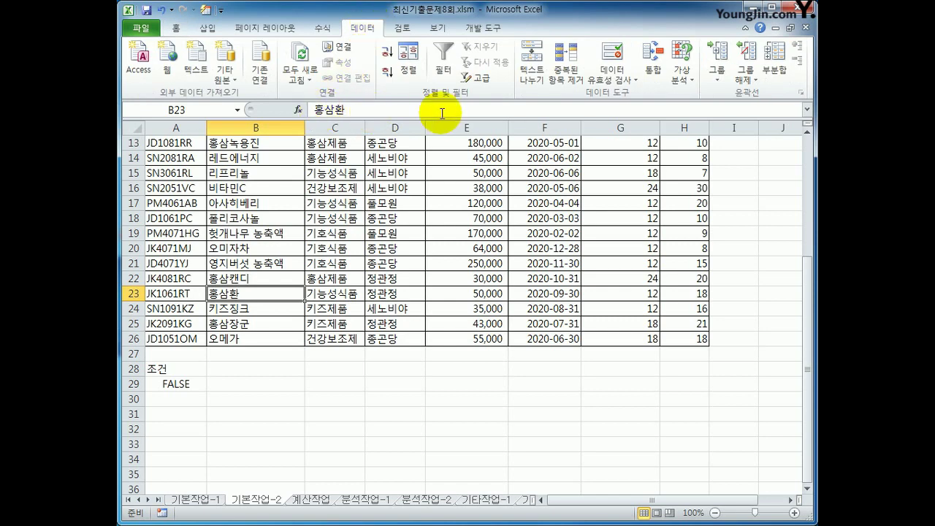
click(478, 77)
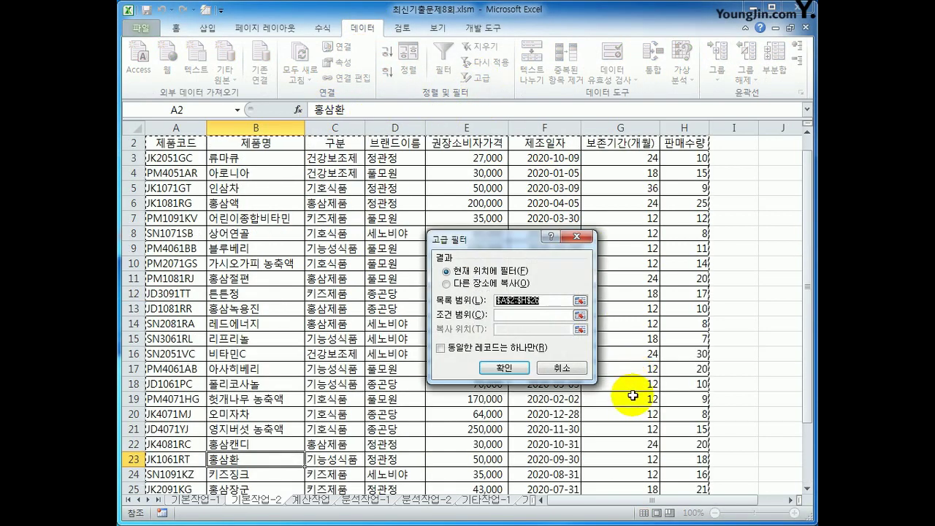
scroll(635, 395, down, 2)
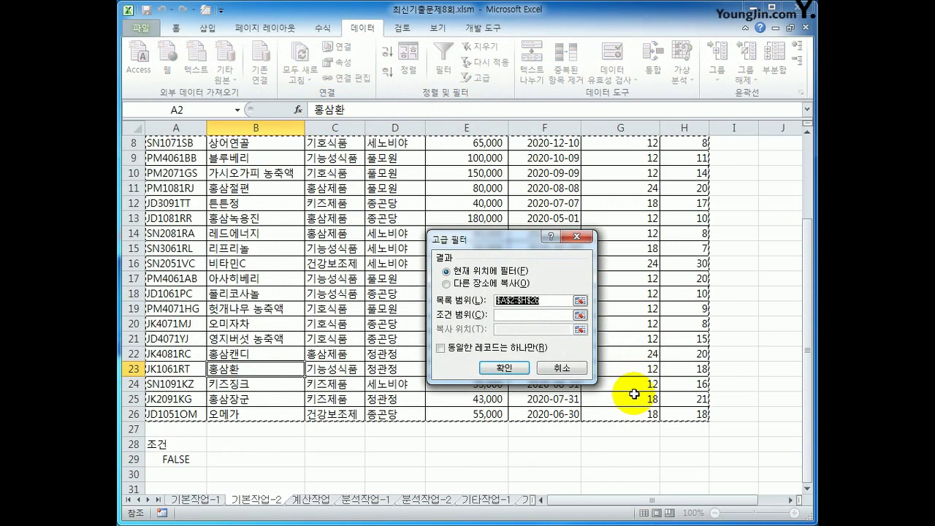
click(515, 316)
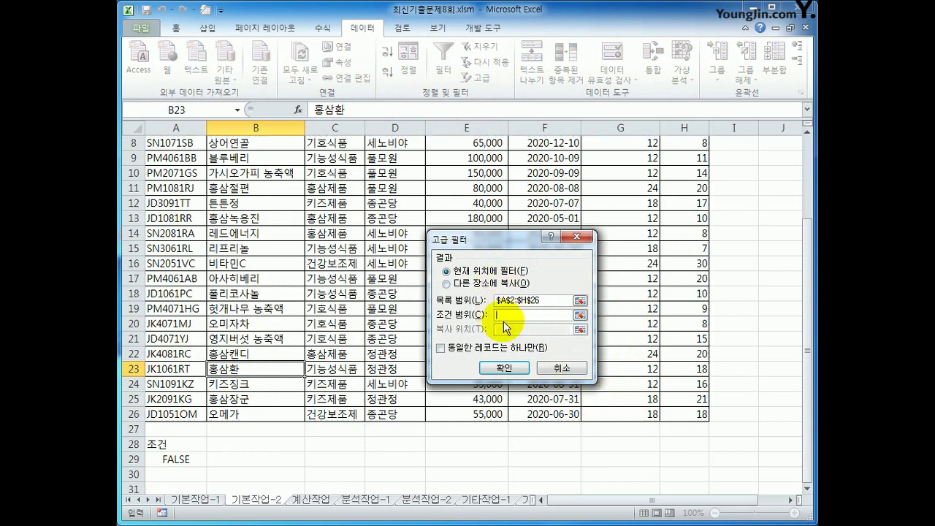
drag(155, 444, 167, 458)
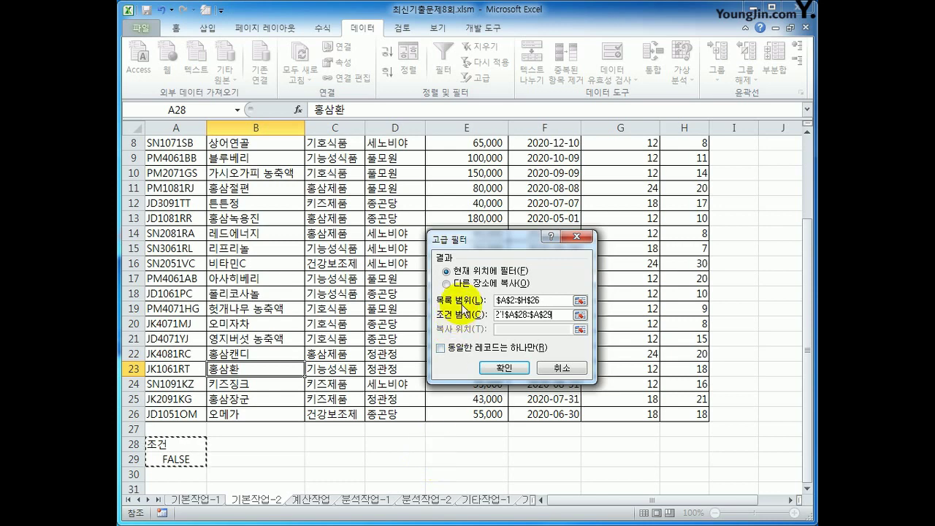
Run the filter with its results copied to another location starting at A31, and check the extracted 구분 values.
click(446, 283)
click(516, 330)
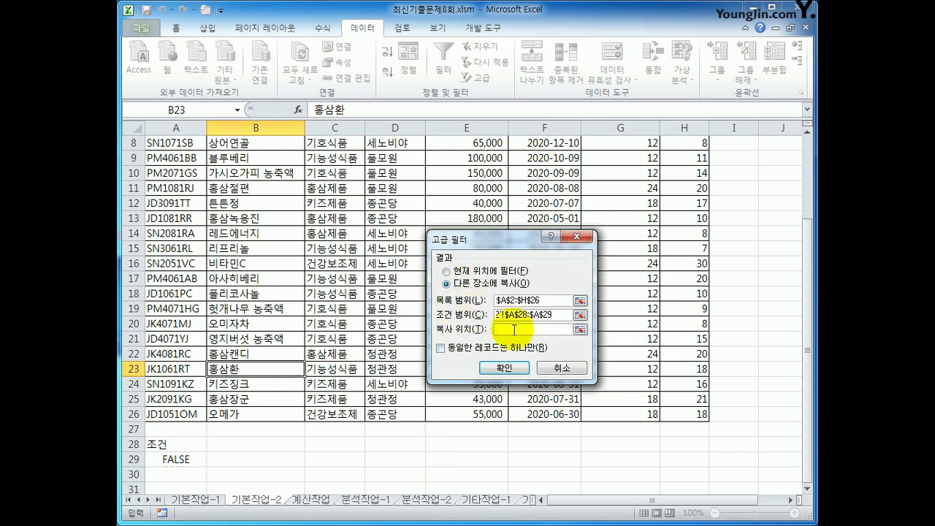
scroll(294, 422, down, 1)
click(176, 445)
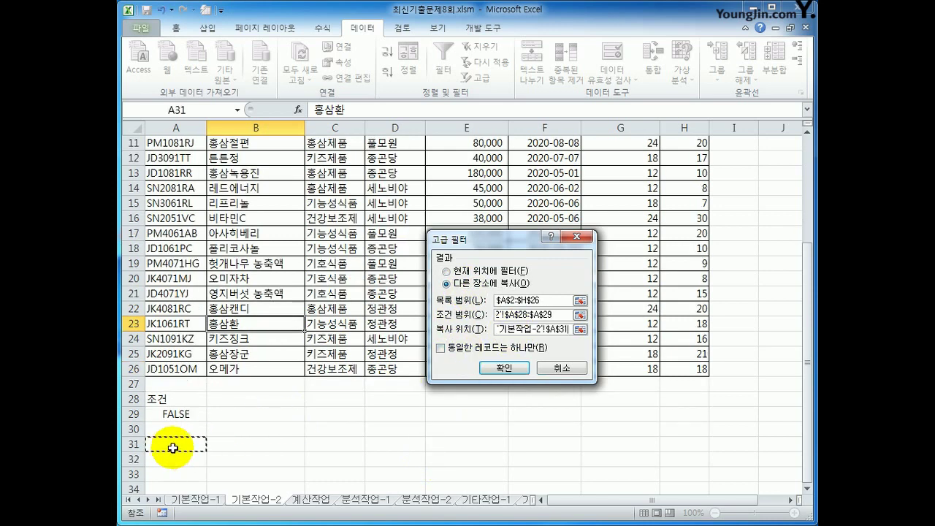
click(520, 368)
scroll(511, 369, down, 3)
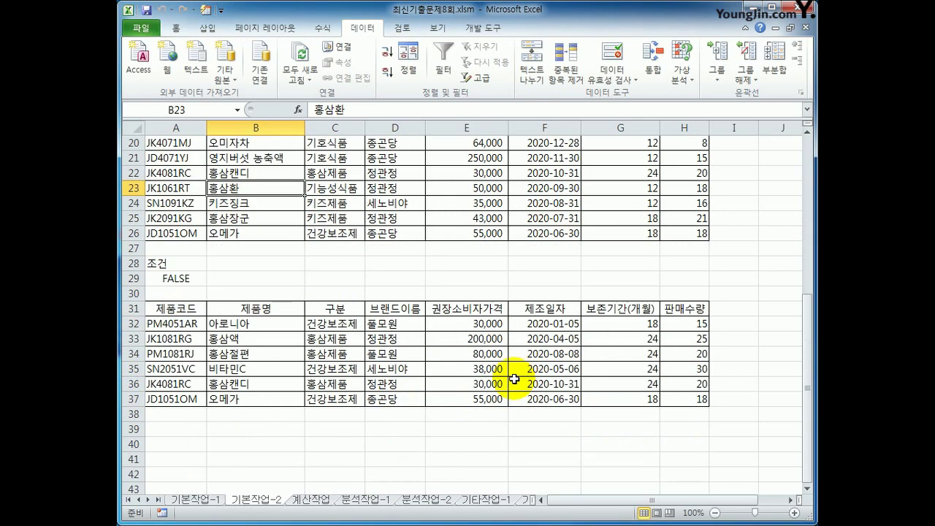
drag(336, 324, 351, 403)
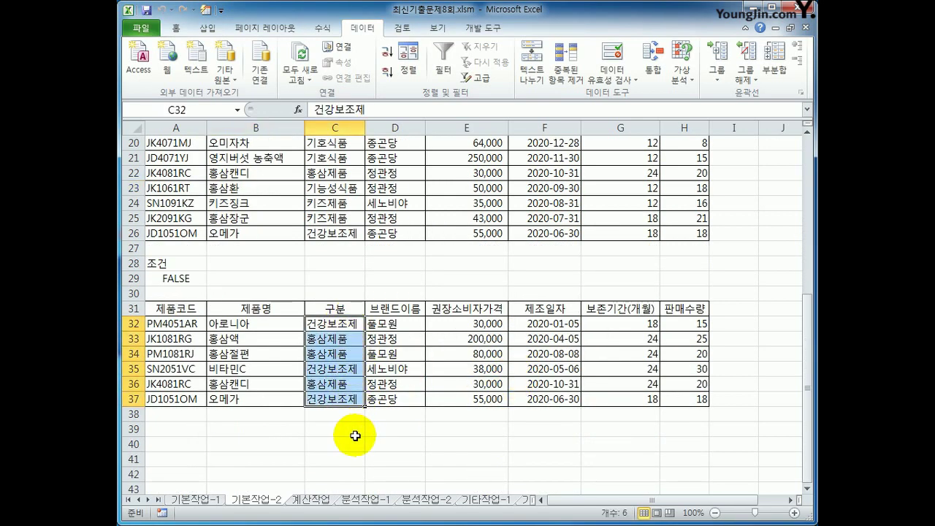
Calculate the average 판매수량 in H28 with =AVERAGE(H3:H26).
click(691, 263)
text(=)
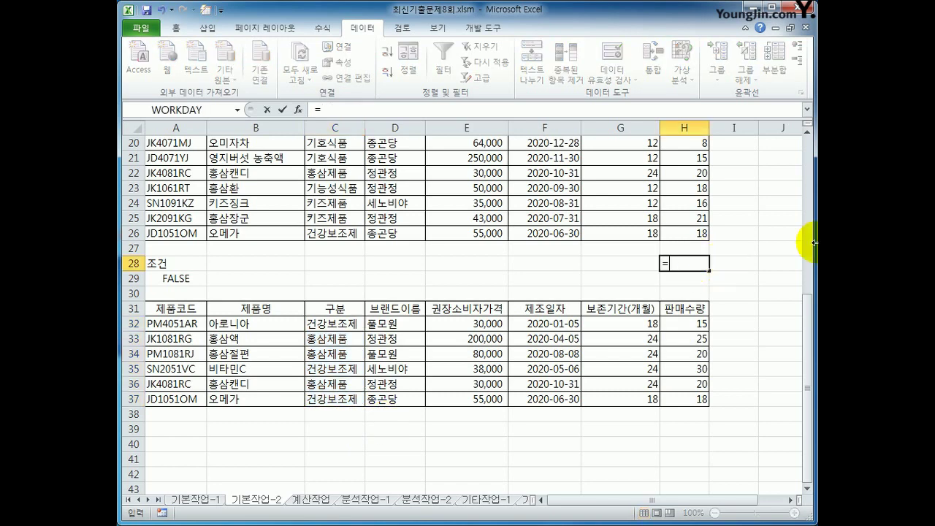
text(ㅁㅁ)
key(BackSpace)
key(BackSpace)
text(ave)
key(Tab)
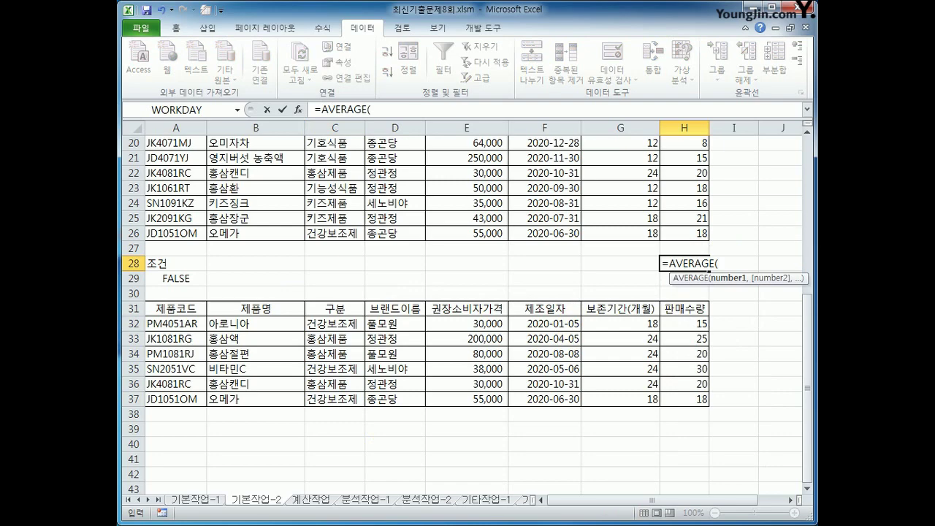
drag(804, 310, 800, 160)
drag(676, 146, 658, 467)
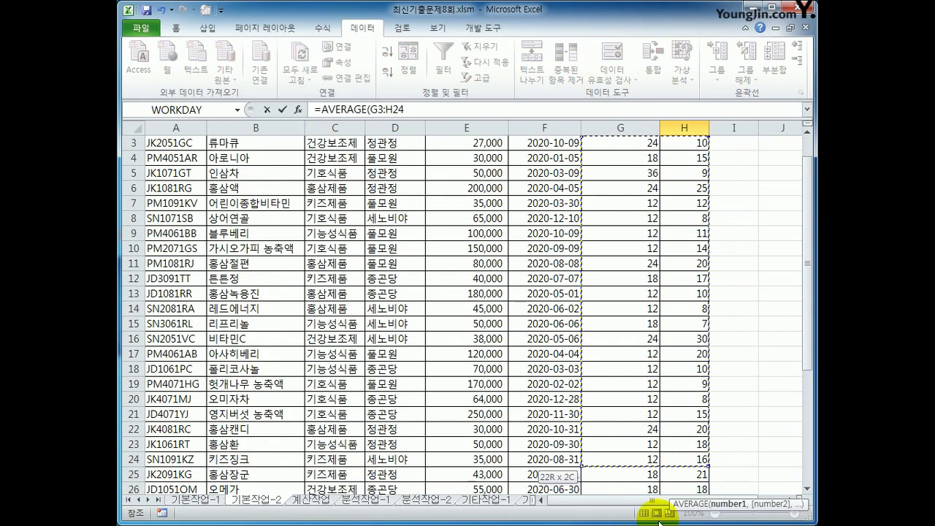
drag(654, 511, 692, 459)
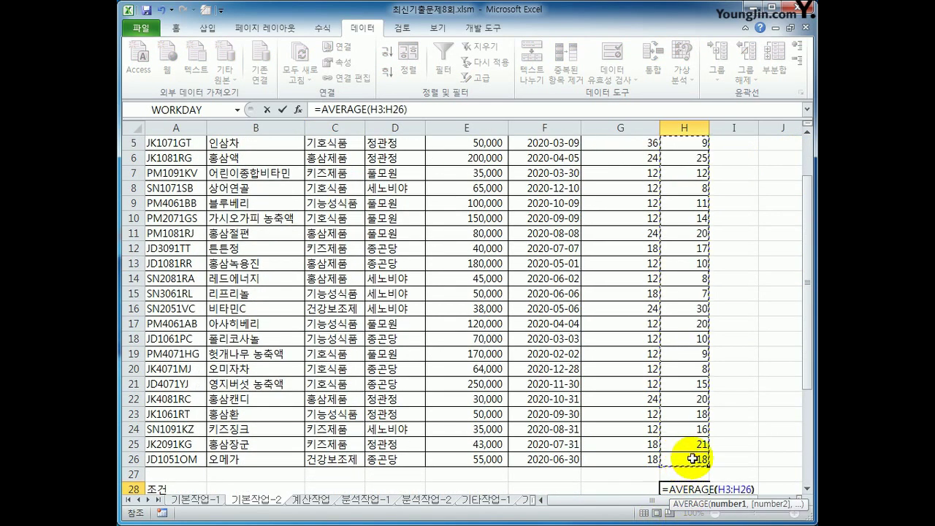
key(Return)
scroll(702, 461, down, 4)
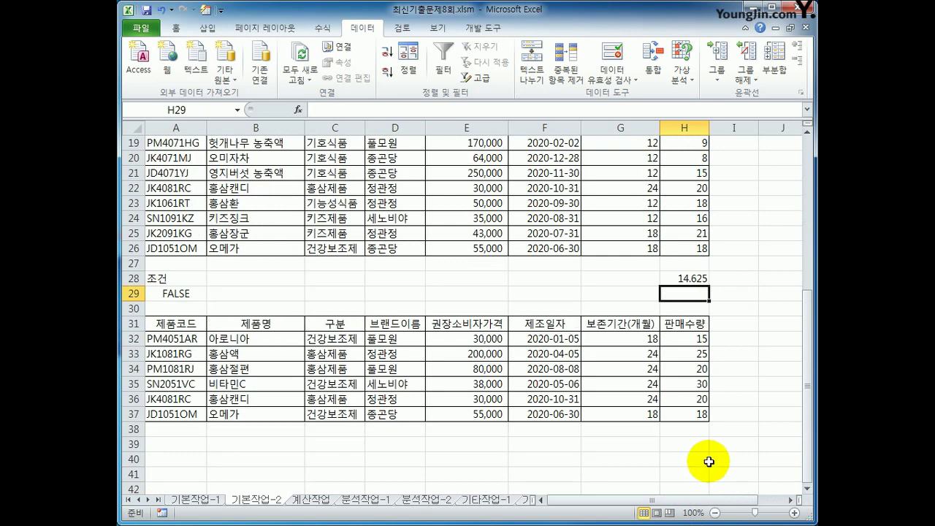
Compare the average in H28 with the extracted 판매수량 values in H32:H37, and clear H28.
click(698, 279)
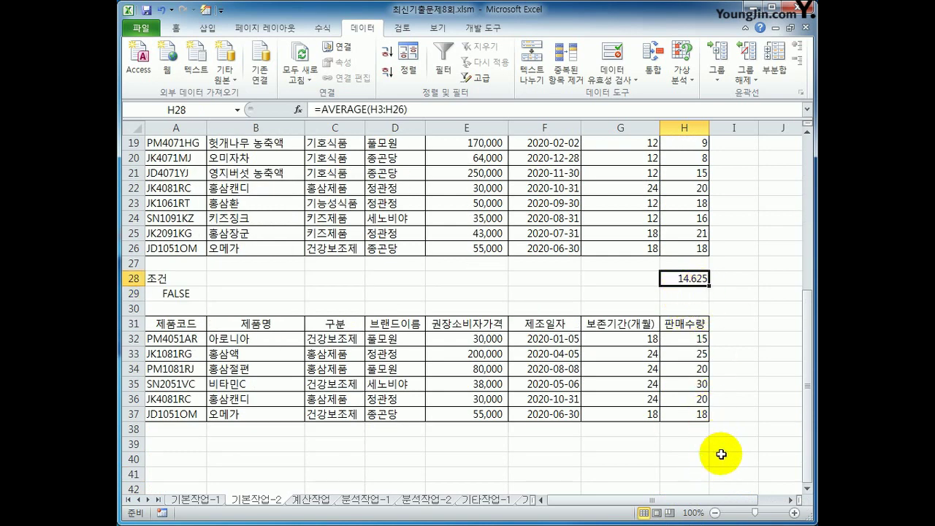
drag(685, 339, 692, 417)
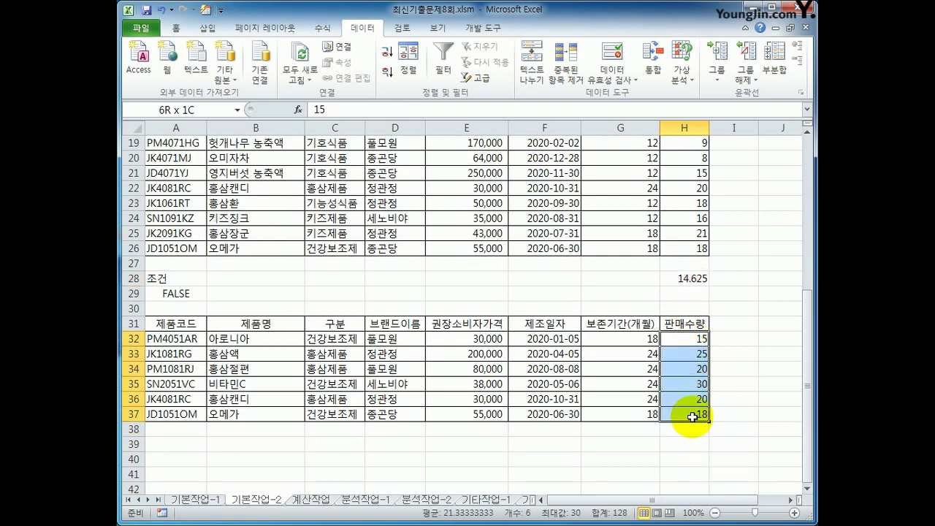
click(692, 277)
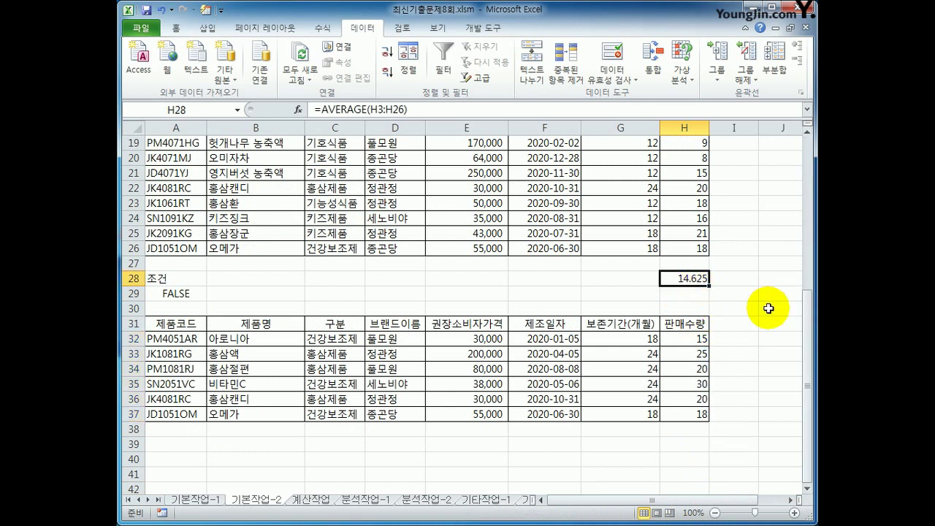
key(Delete)
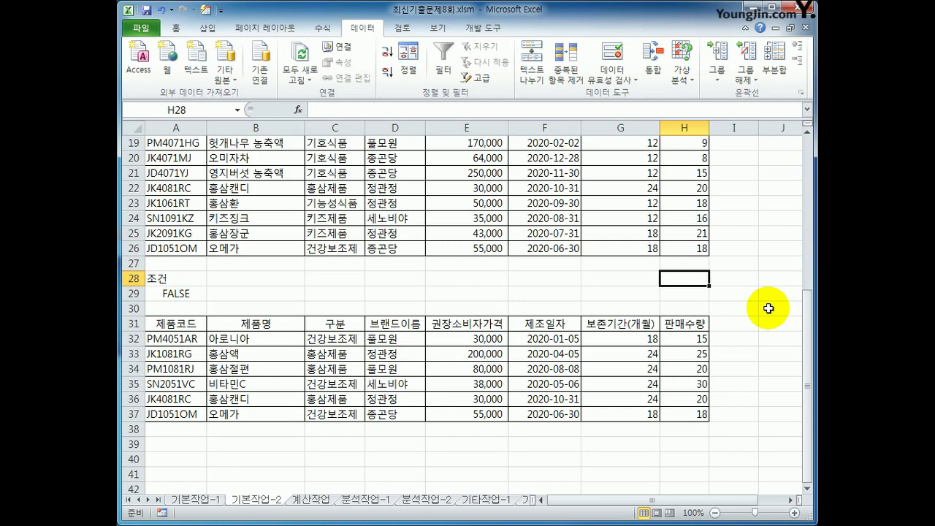
Start a new formula-based conditional formatting rule for the product table's data range A3:H26.
scroll(769, 309, up, 6)
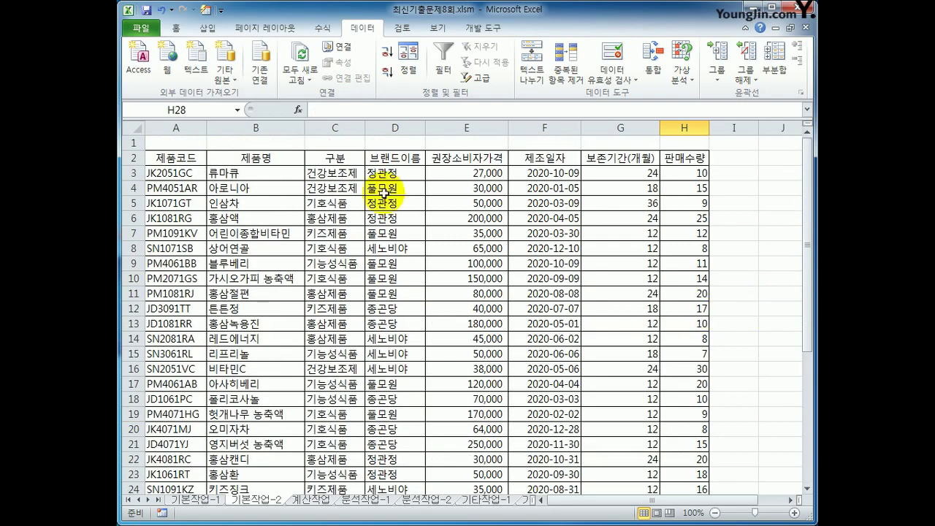
drag(176, 173, 684, 458)
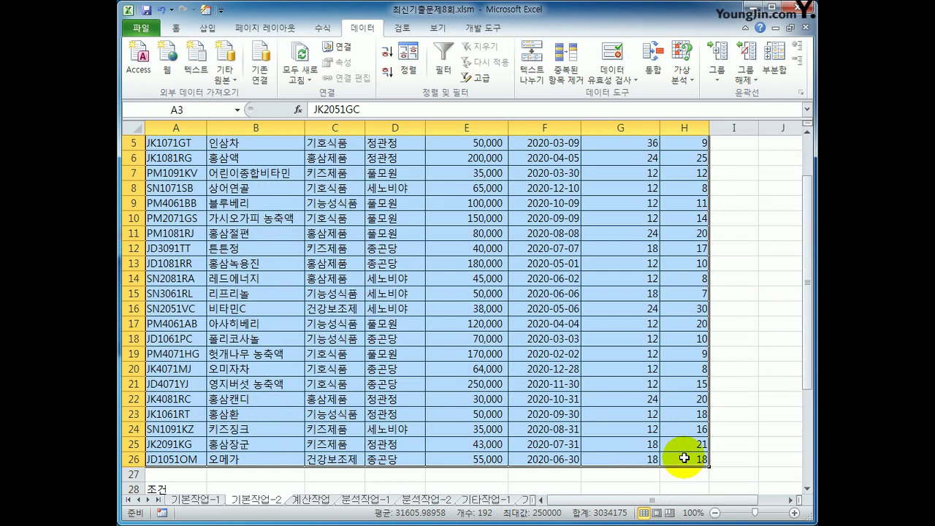
click(174, 27)
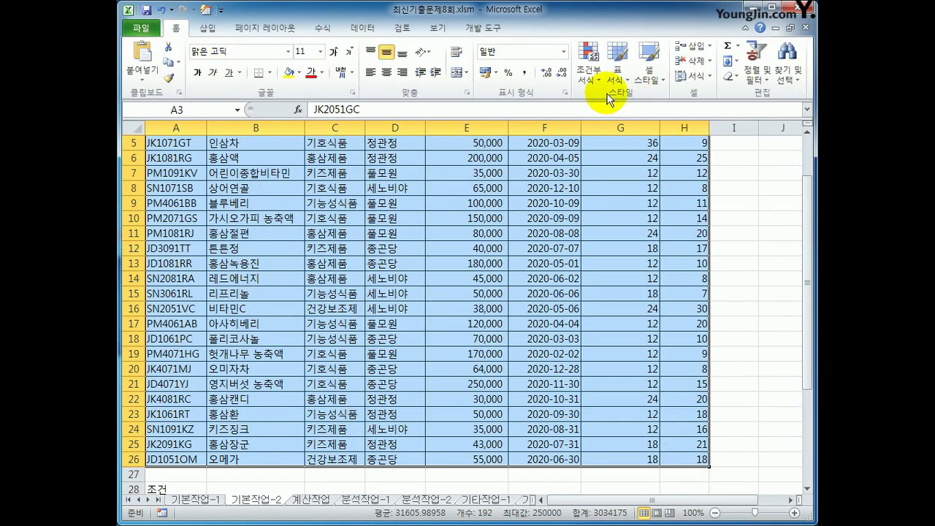
click(589, 74)
click(622, 256)
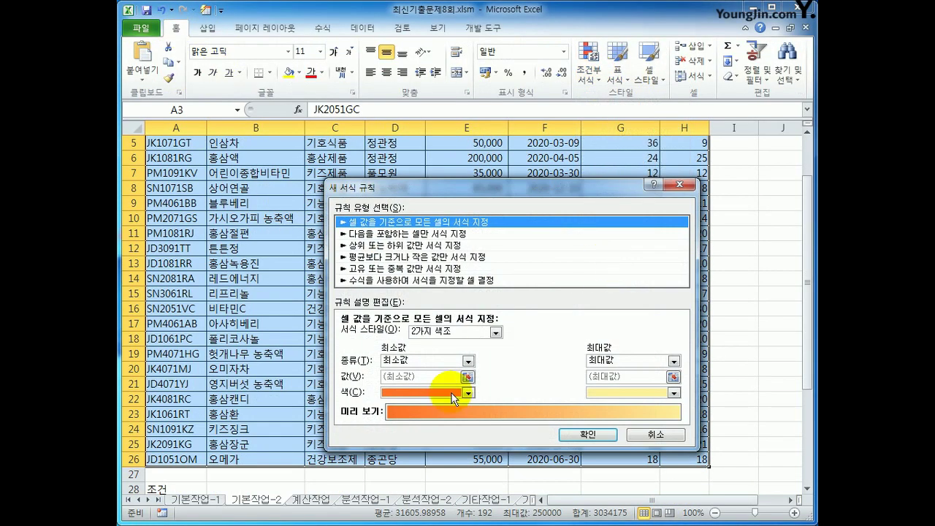
click(417, 280)
click(417, 335)
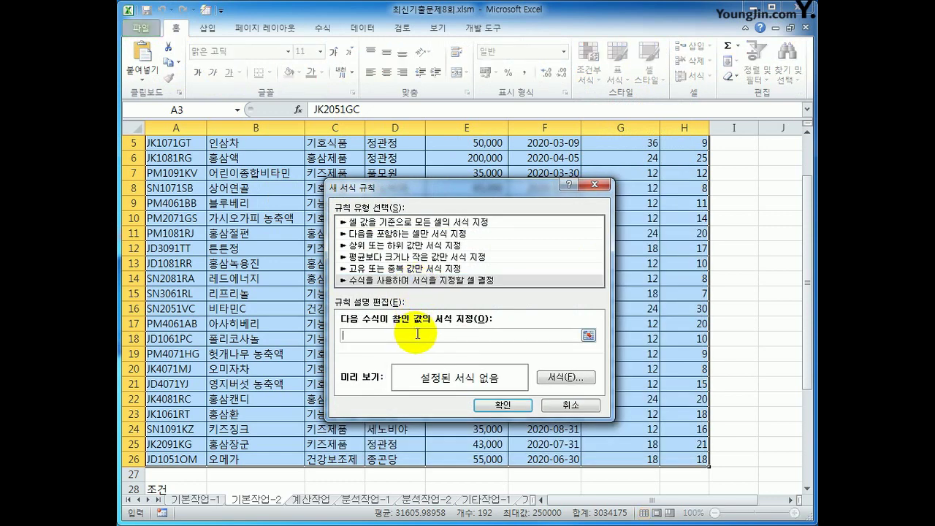
Begin the rule's formula with an AND function whose first condition is $C3="건강보조제".
text(ㅋ)
text(=and()
scroll(366, 285, up, 2)
click(342, 172)
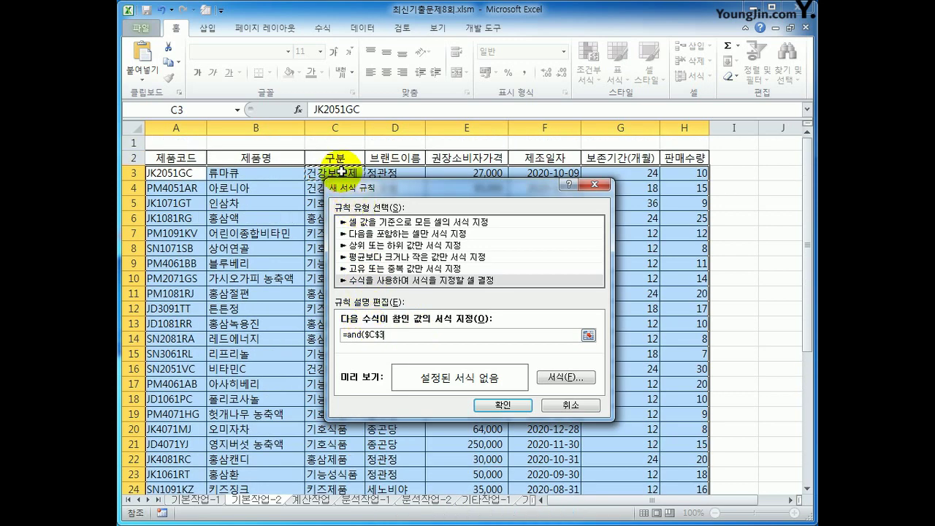
key(F4)
key(F4)
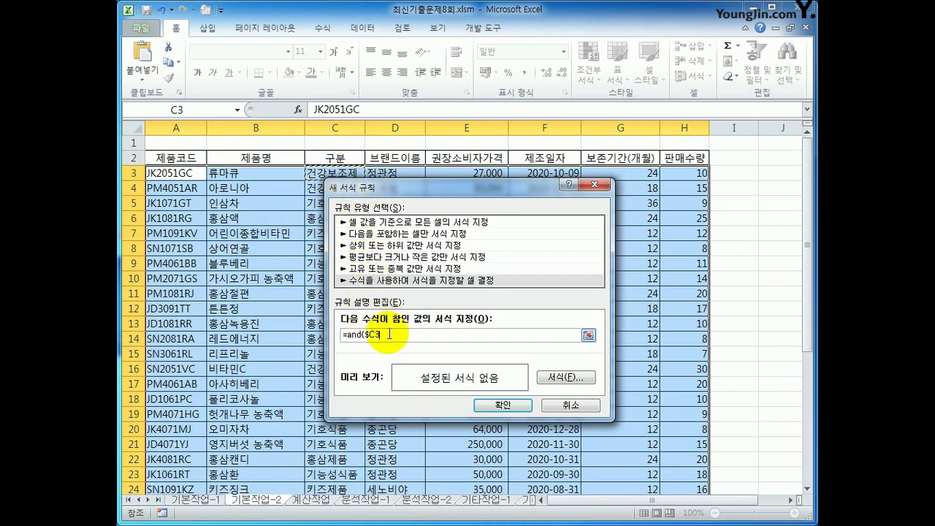
click(373, 335)
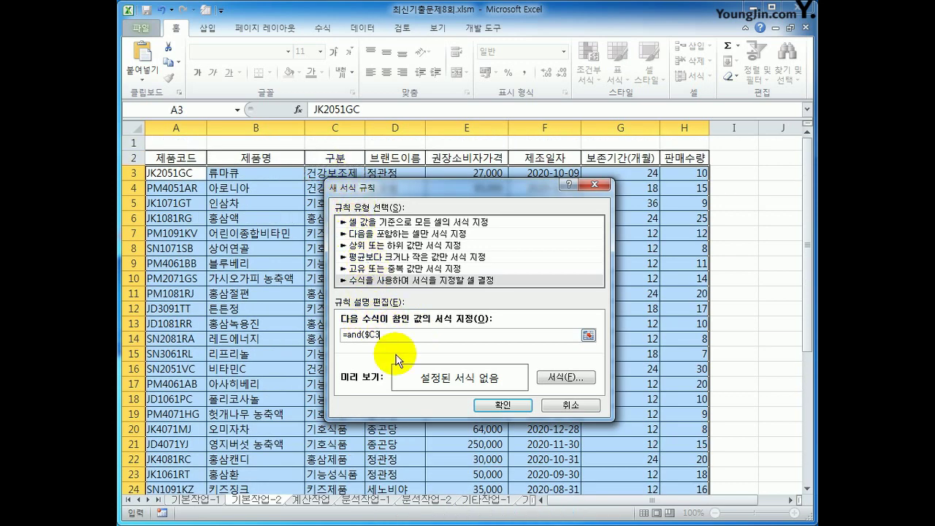
text(="건강보조제")
text(,)
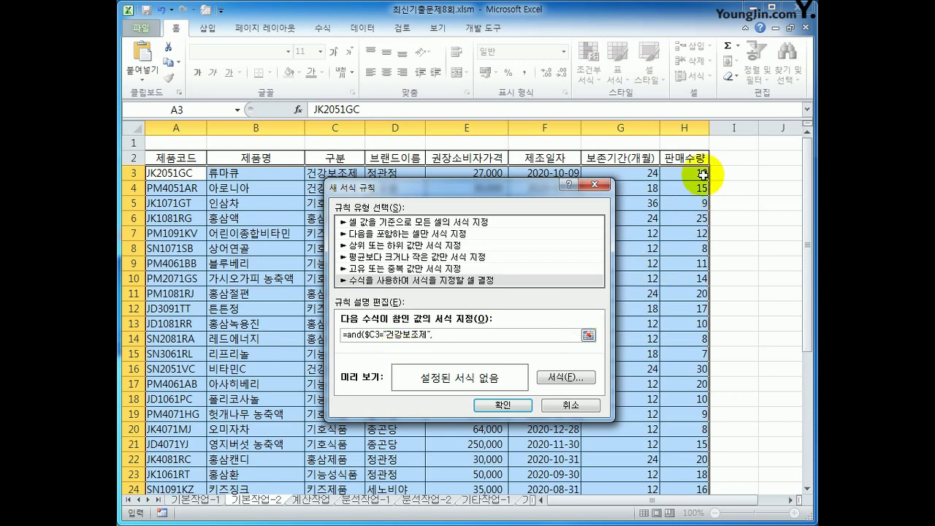
Add $H3>=large($H$3:$H$26,12) as the second condition of the rule's formula and close the AND function.
click(688, 169)
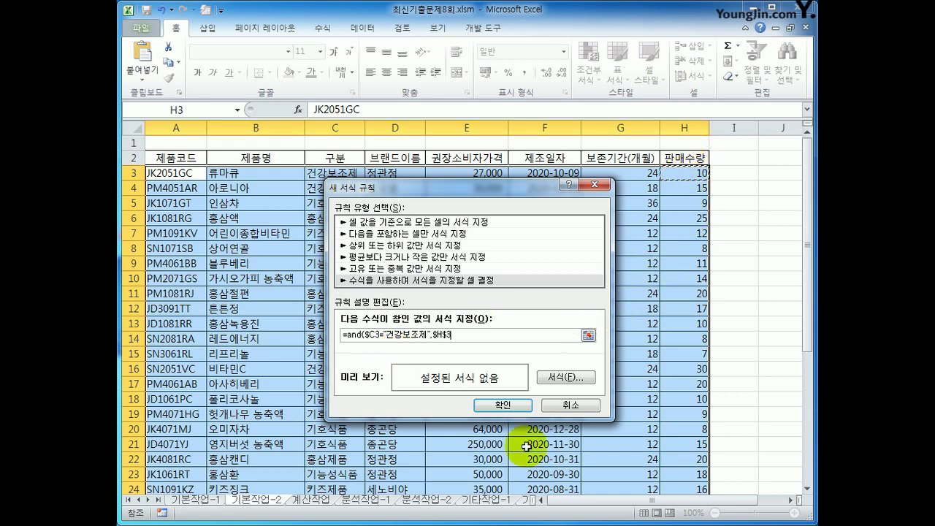
key(F4)
key(F4)
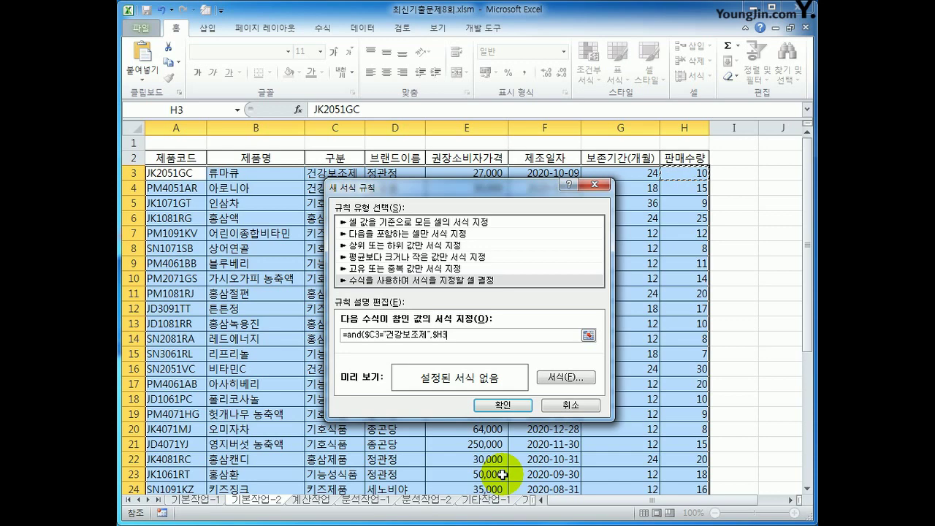
text(<)
text(>=)
text(large)
text(()
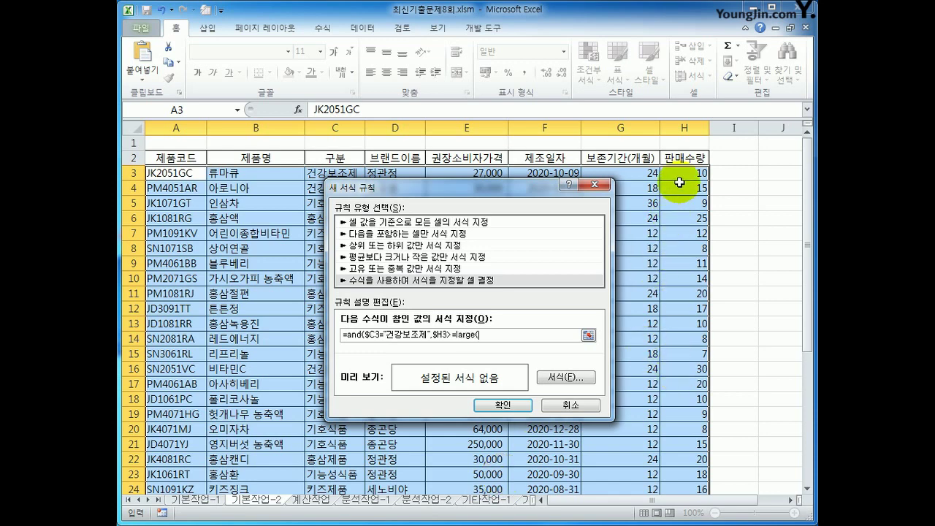
drag(684, 173, 702, 460)
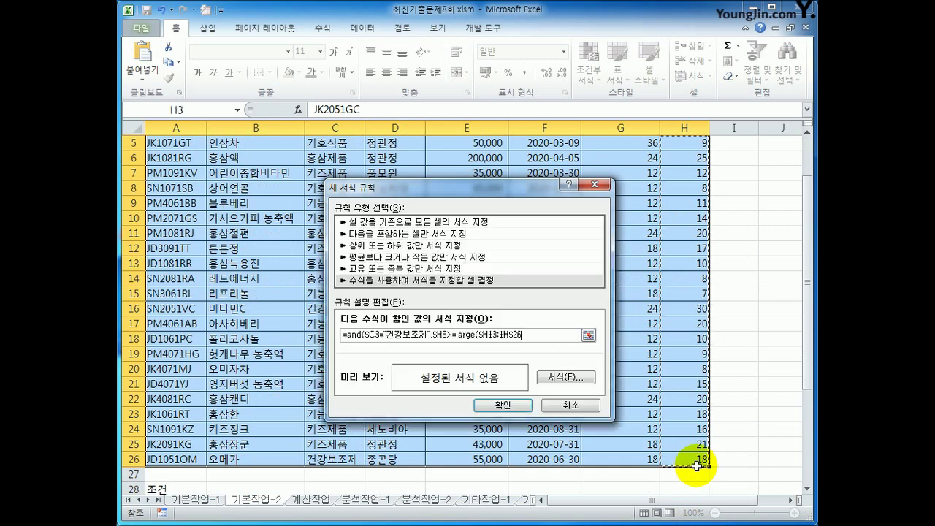
text(,12)
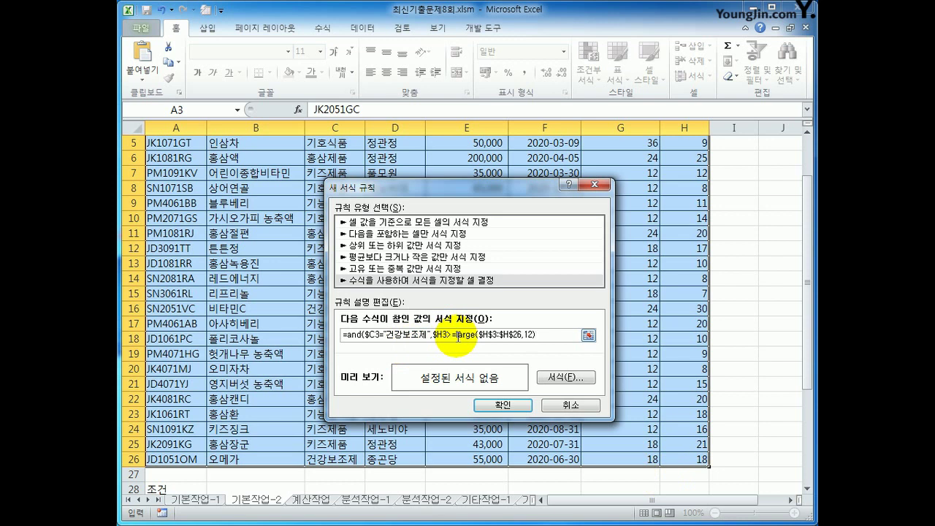
text())
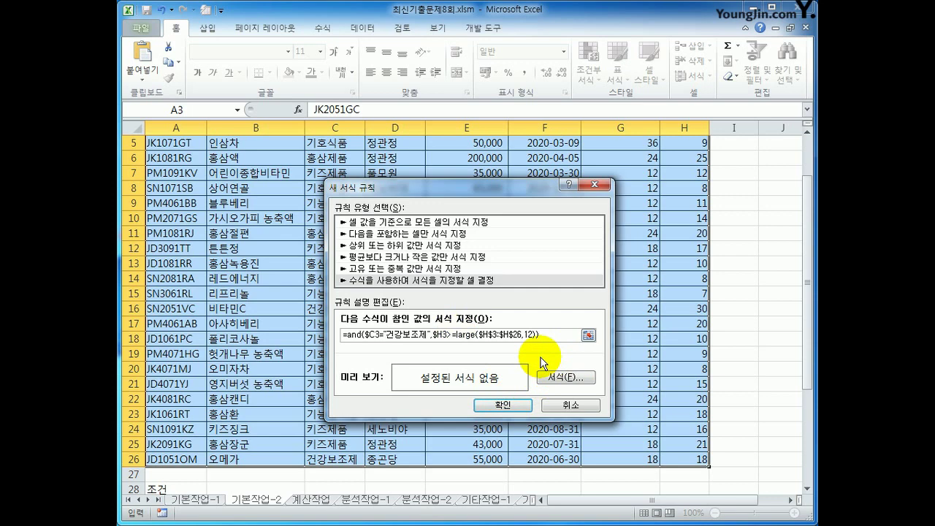
Format the rule's matches with a bold italic font in standard green, apply the rule, and check the highlighted 건강보조제 rows.
click(568, 377)
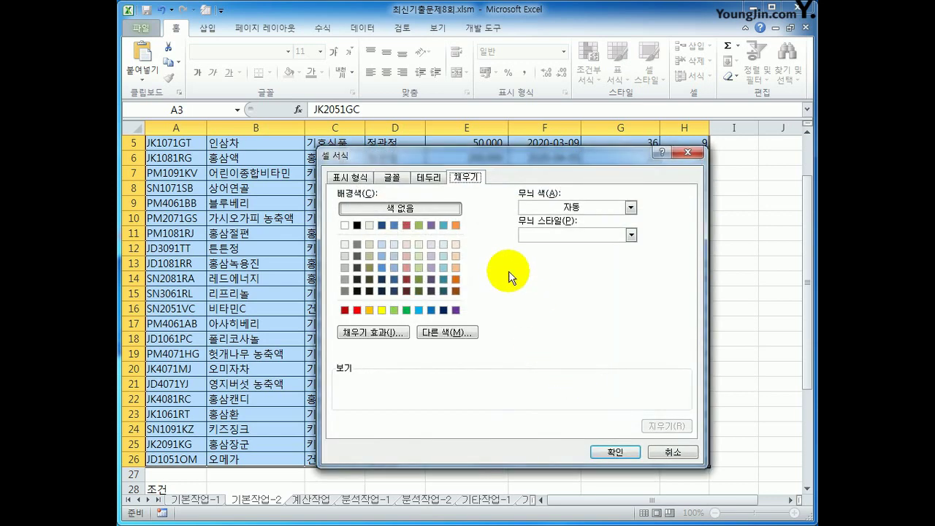
click(360, 177)
click(393, 179)
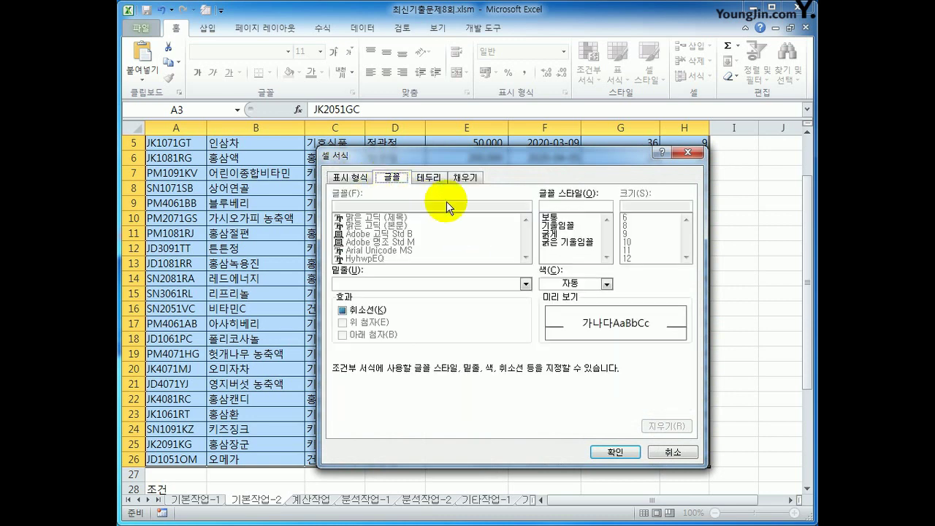
click(566, 242)
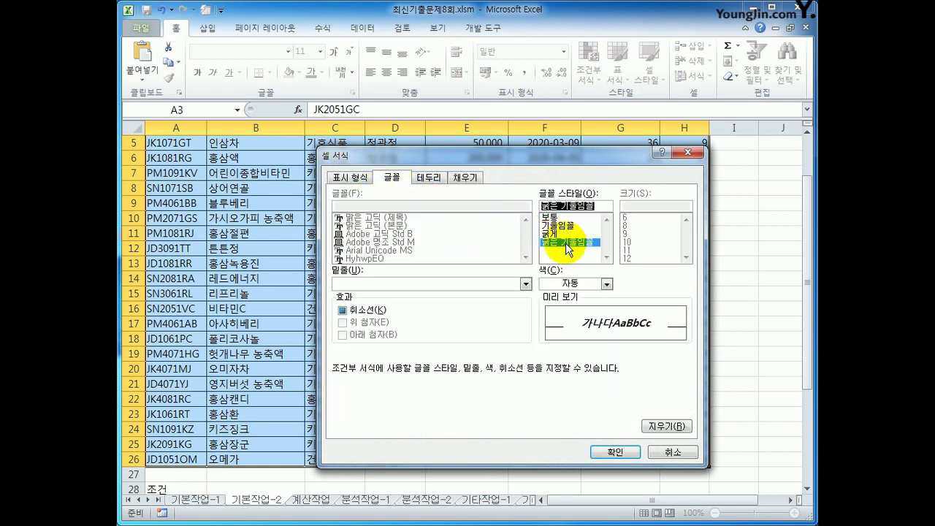
click(607, 284)
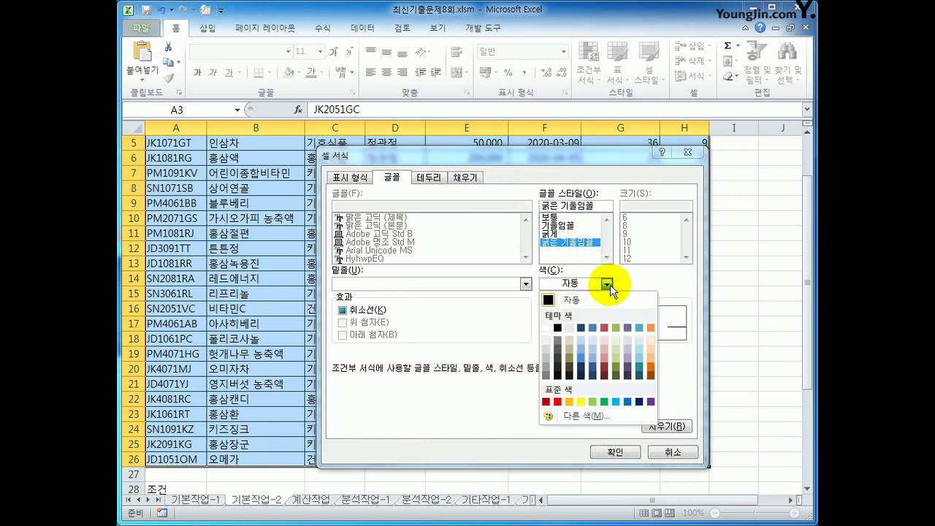
click(605, 402)
click(616, 452)
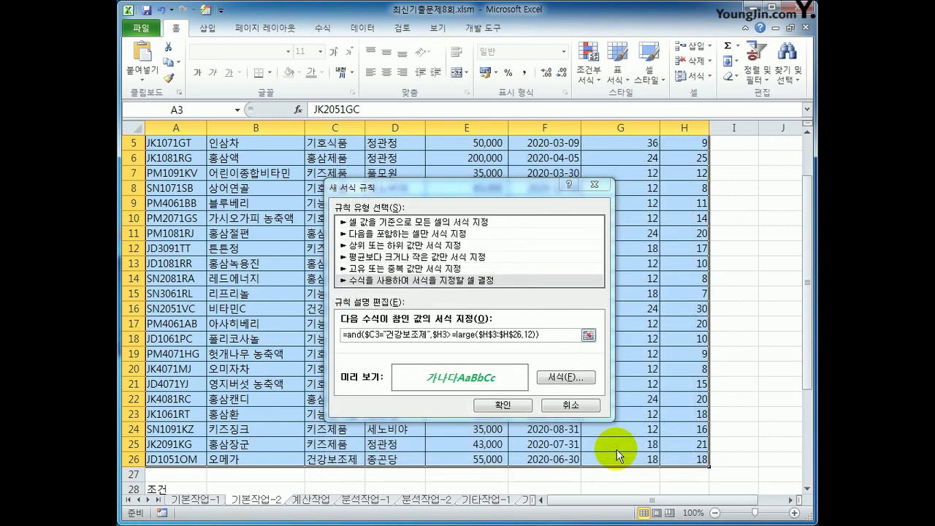
click(503, 405)
scroll(566, 387, up, 2)
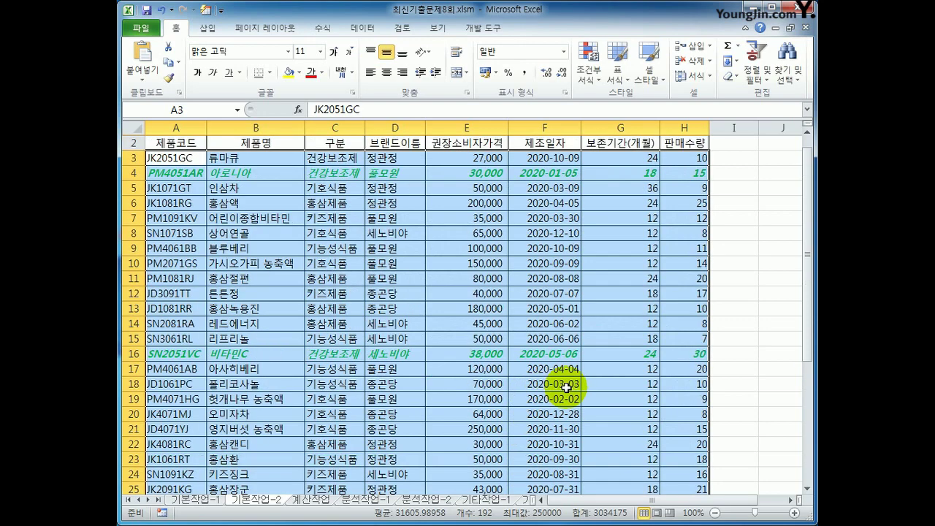
click(338, 184)
click(340, 369)
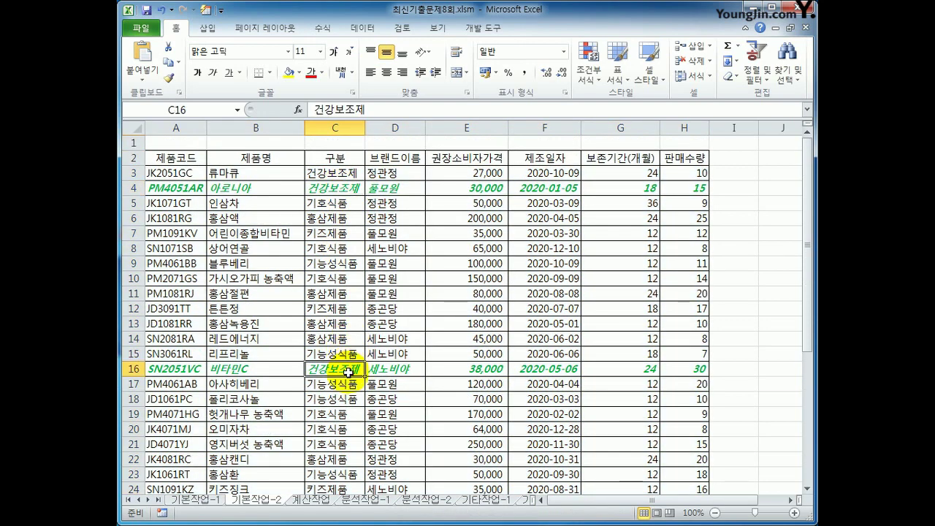
Calculate the 12th largest 판매수량 in H28 with =LARGE(H3:H26,12).
scroll(343, 410, down, 2)
click(691, 465)
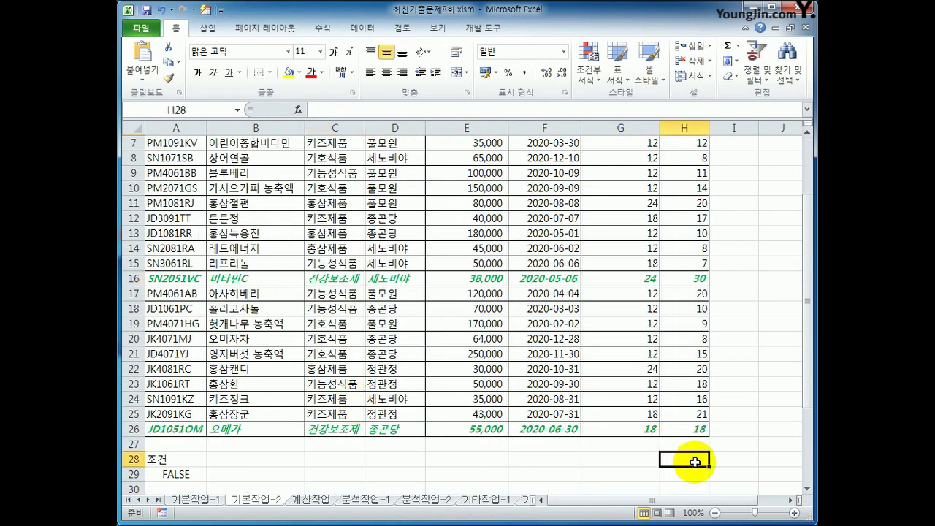
text(=)
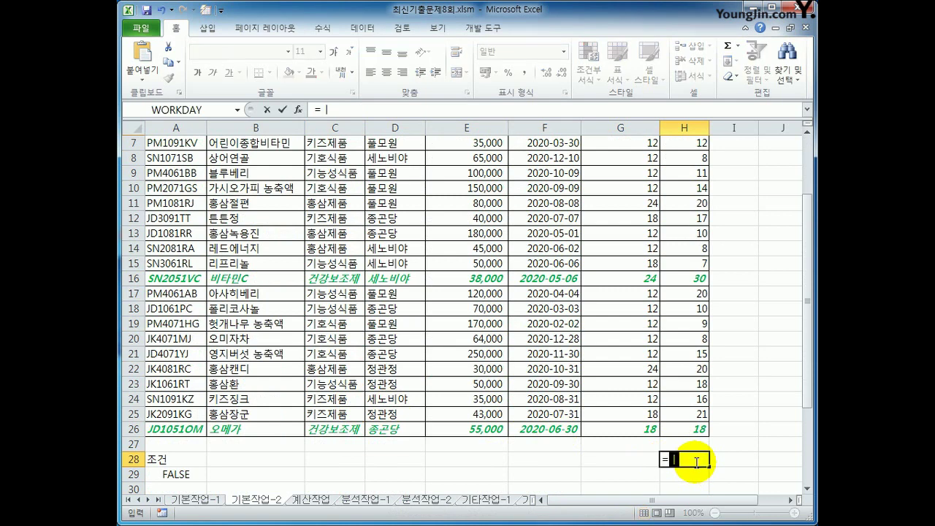
text(lar)
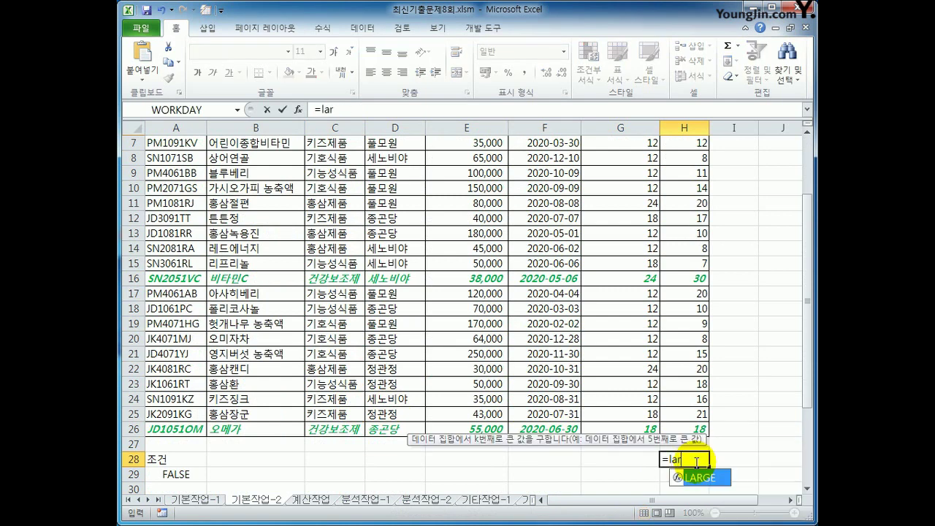
key(Tab)
drag(670, 173, 703, 459)
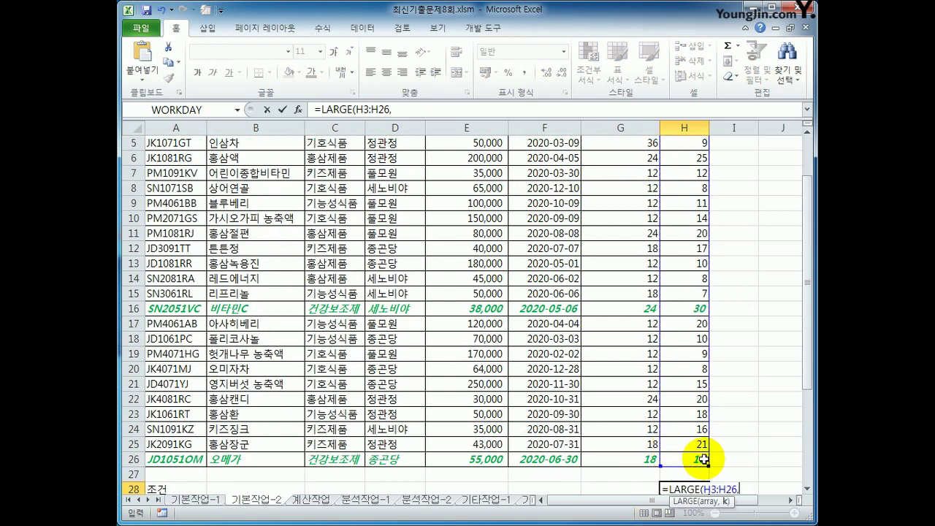
text(,3))
key(Return)
click(703, 459)
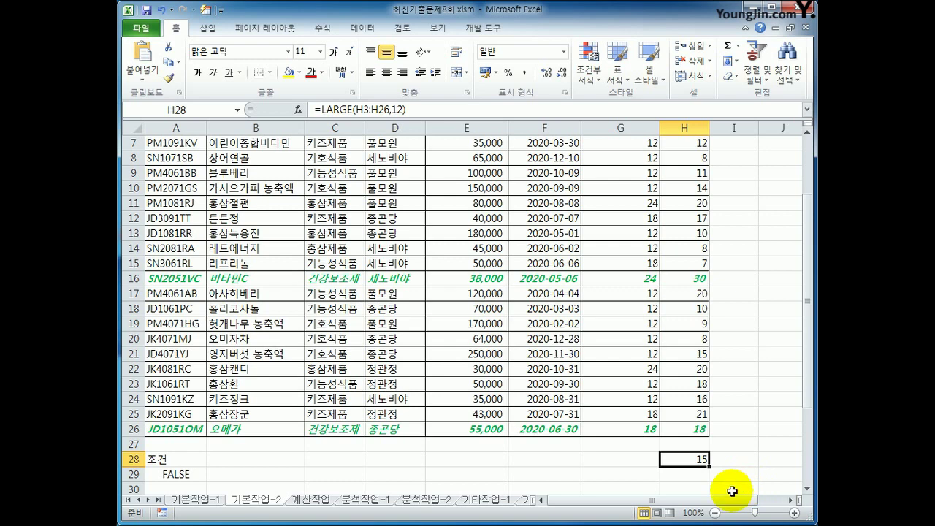
Compare the LARGE result in H28 with the 판매수량 values of the highlighted rows, and clear H28.
scroll(731, 491, down, 2)
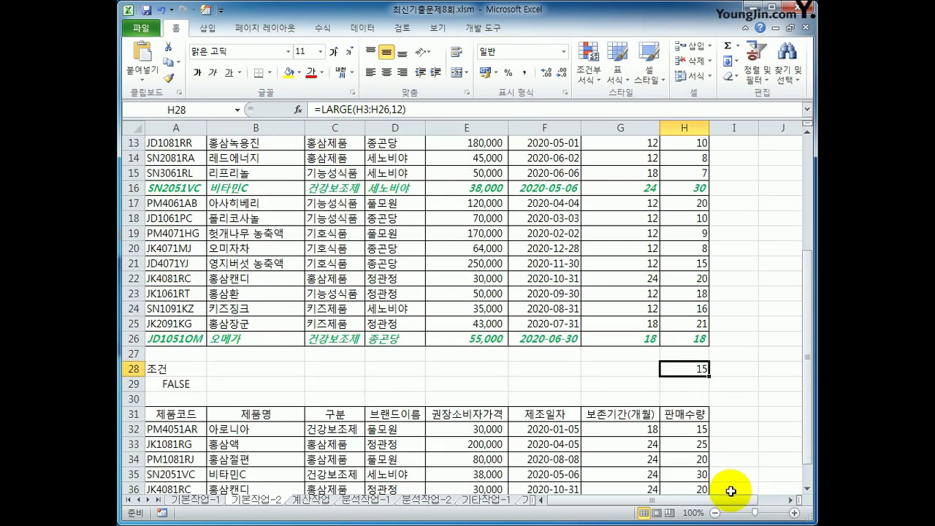
scroll(726, 491, up, 4)
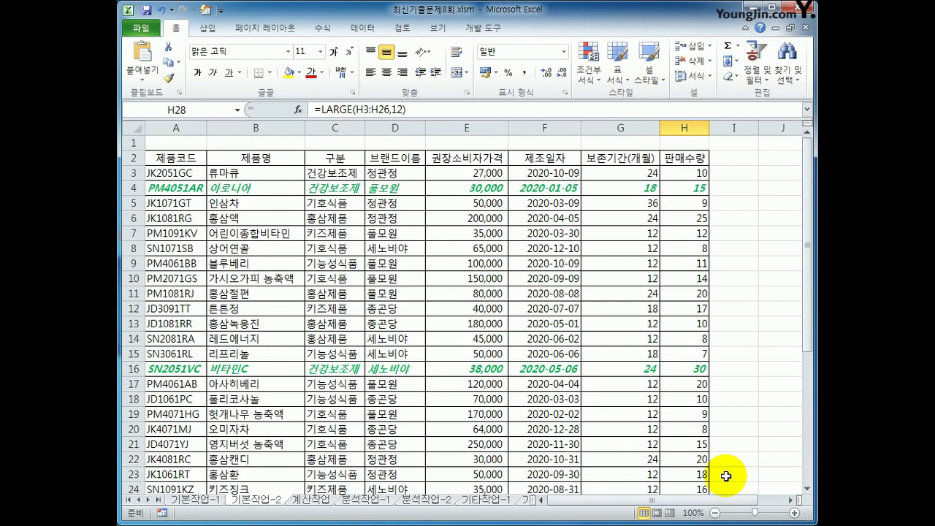
scroll(726, 476, down, 2)
scroll(723, 468, up, 2)
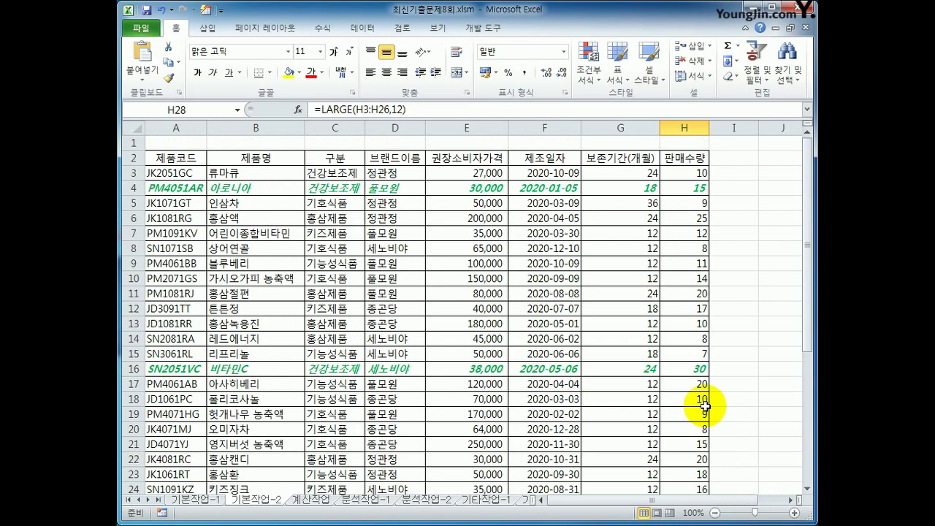
click(685, 188)
scroll(679, 293, down, 3)
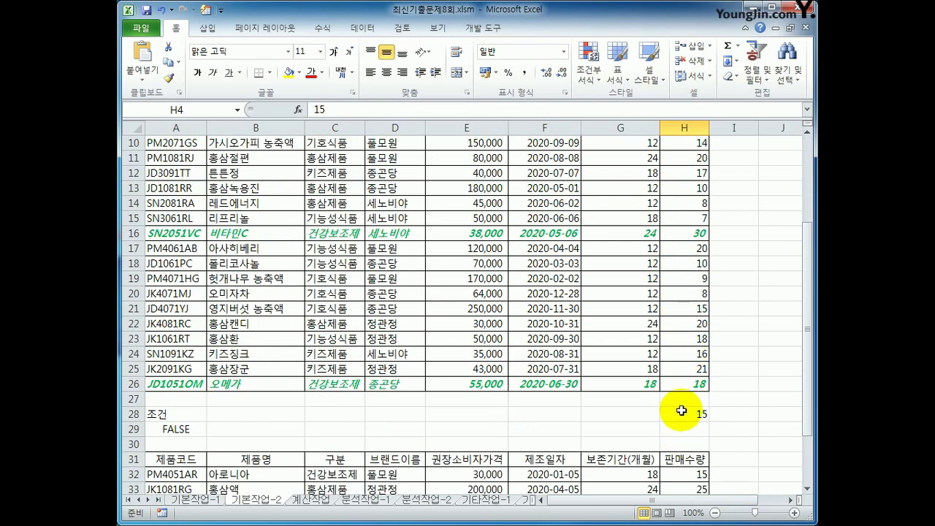
click(681, 412)
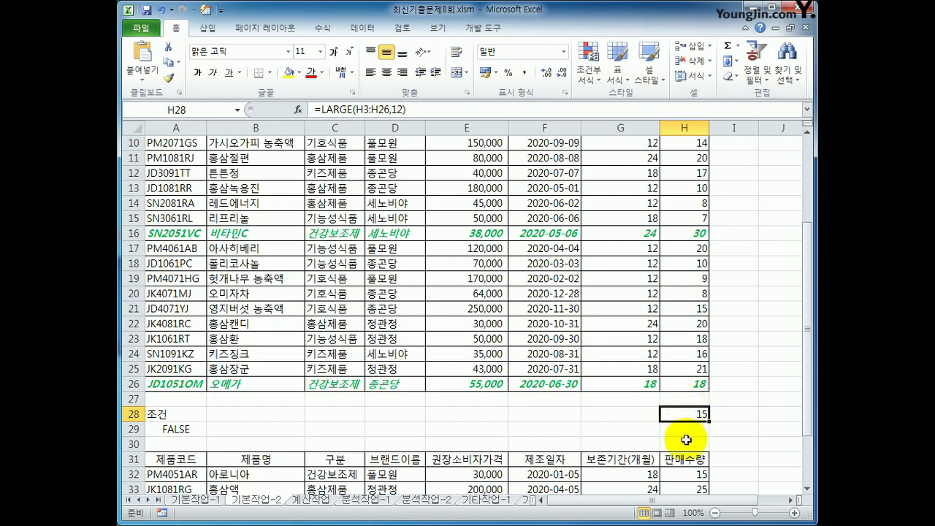
key(Delete)
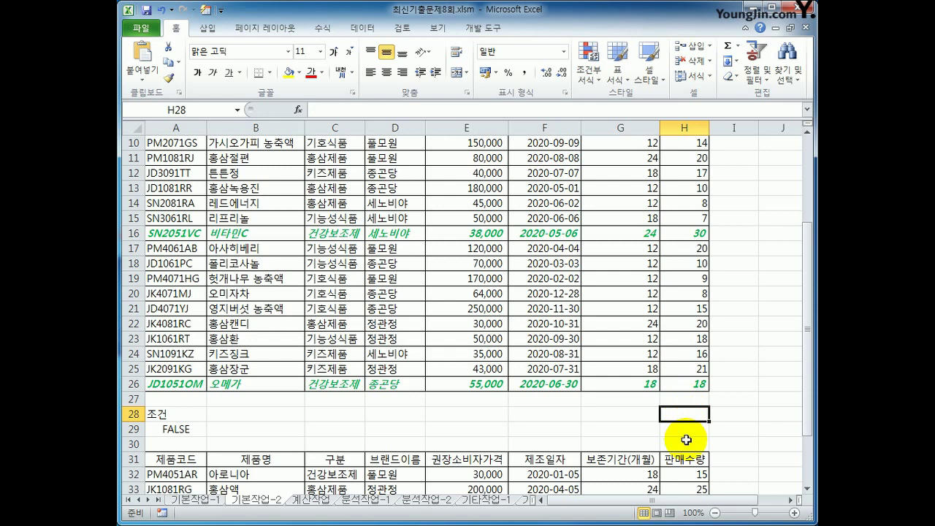
Open the sheet's page setup and center the printout on the page both horizontally and vertically.
click(265, 28)
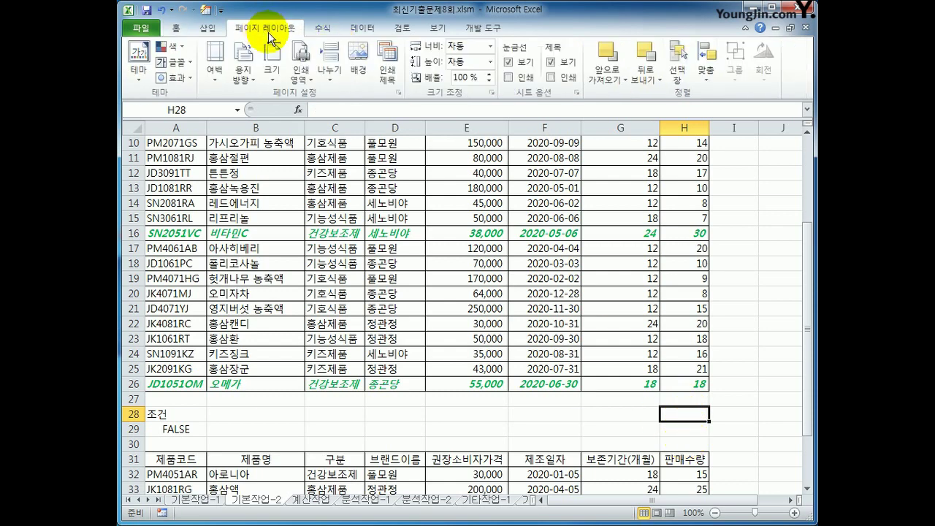
click(398, 92)
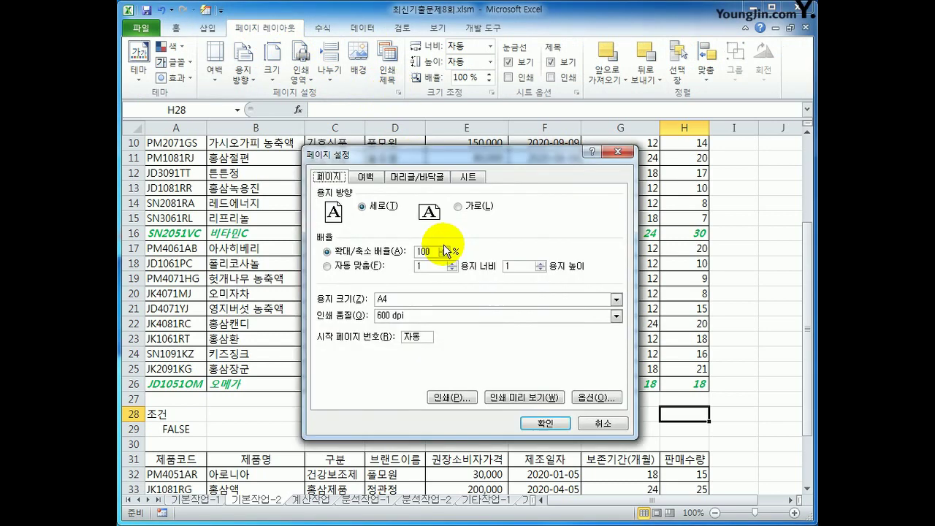
click(366, 177)
click(329, 352)
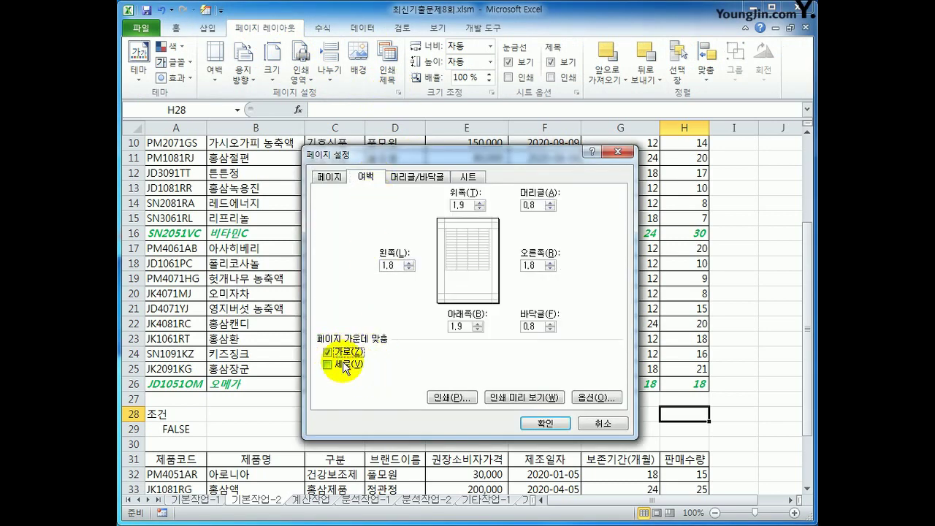
click(347, 367)
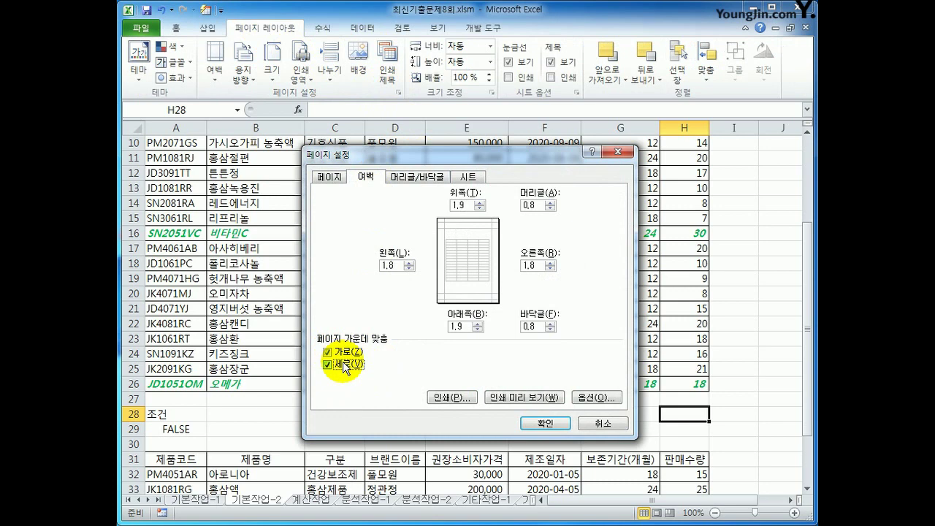
Add a custom footer whose right section reads "페이지 번호 : " followed by the page number field &[페이지 번호].
click(415, 177)
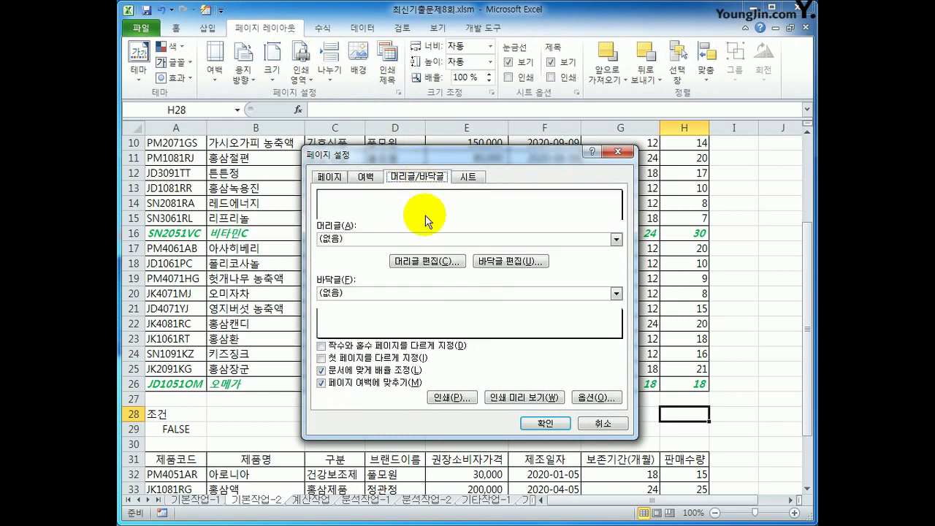
click(510, 264)
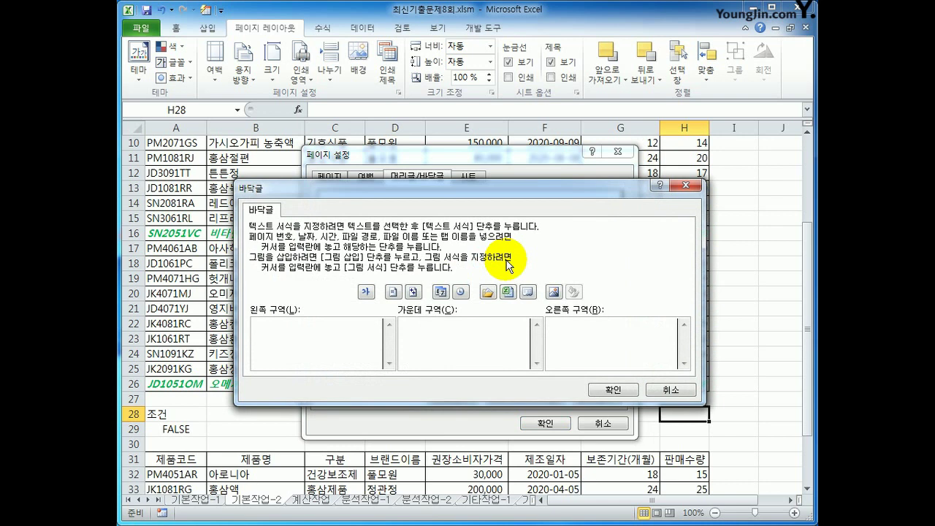
click(587, 335)
text(페)
text(이지ㅂ)
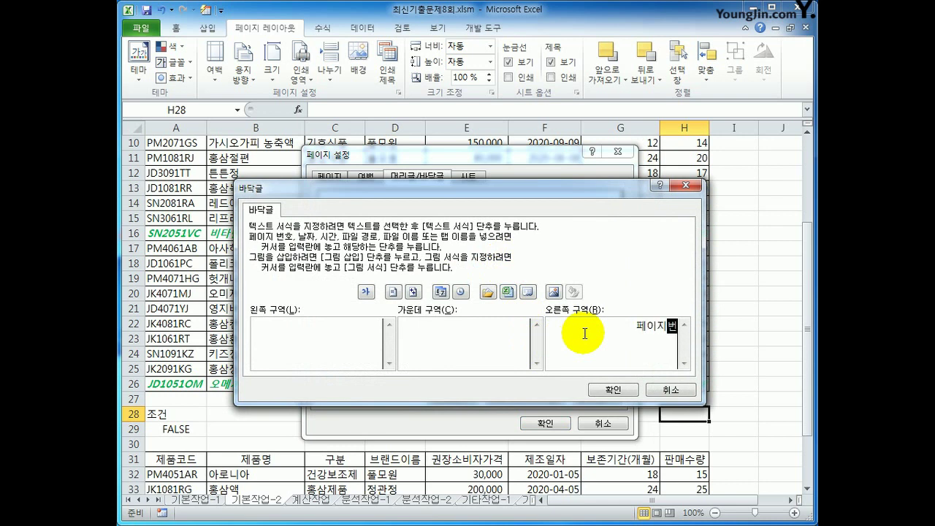
key(BackSpace)
text(ㅂ)
key(BackSpace)
text(ㅂ번호)
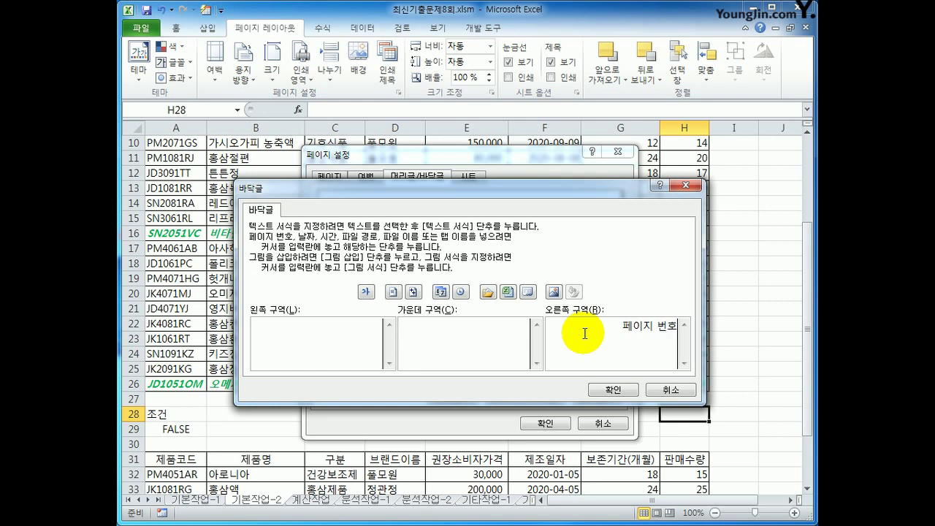
text( :)
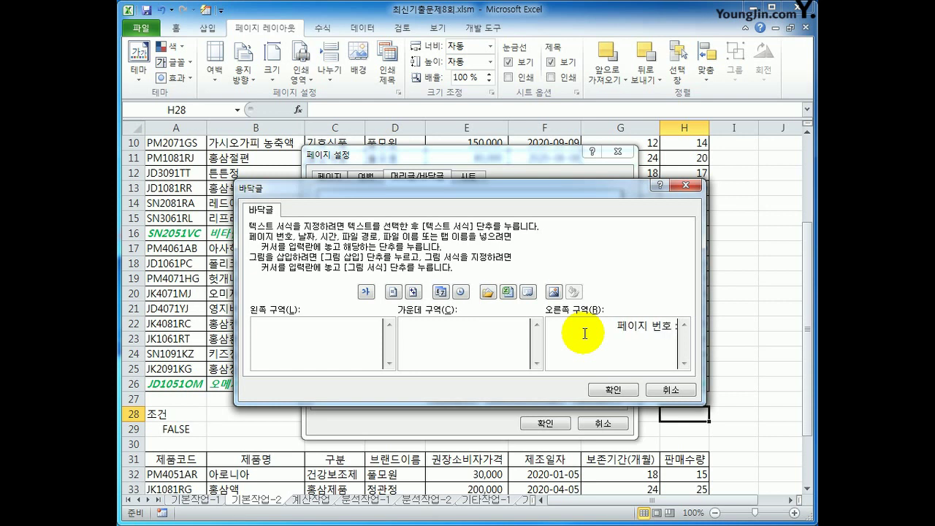
click(398, 291)
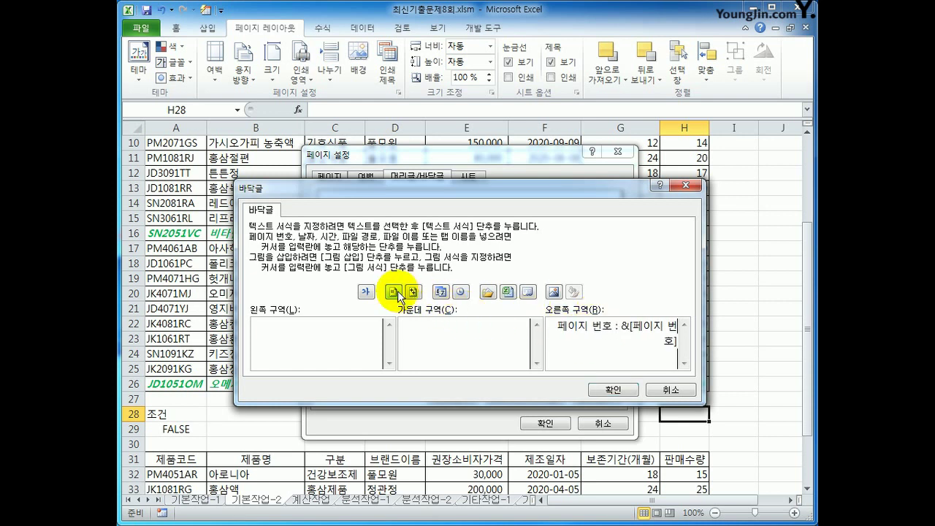
click(633, 392)
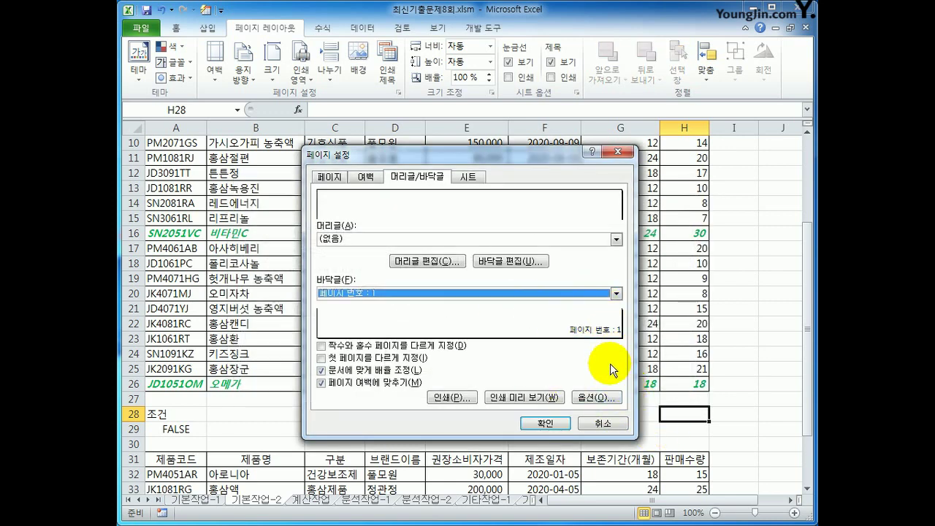
Set the print area to the product table including its headings, $A$2:$H$26.
click(471, 176)
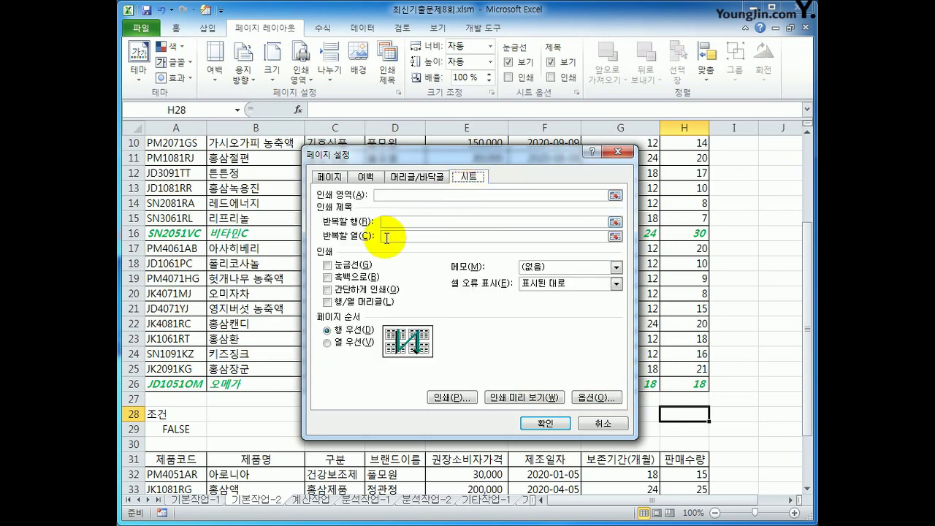
click(434, 196)
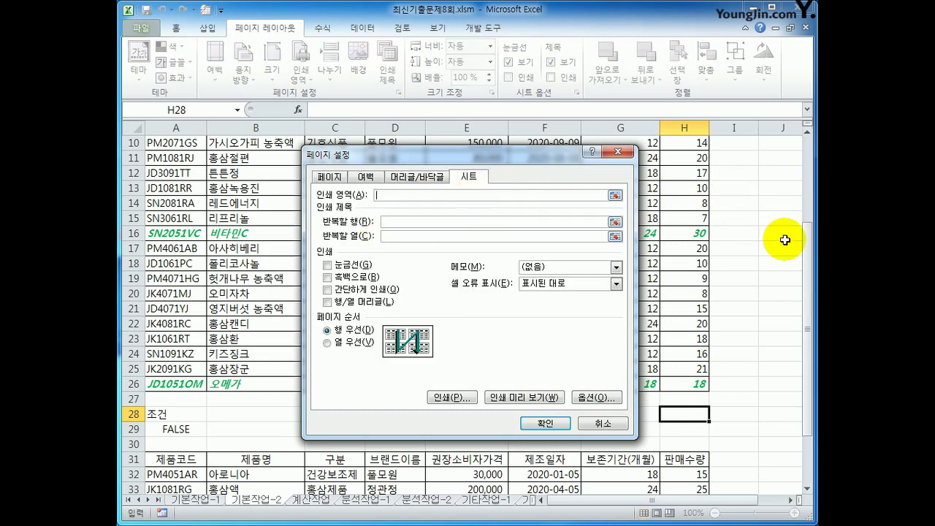
scroll(783, 236, up, 3)
drag(177, 169, 691, 476)
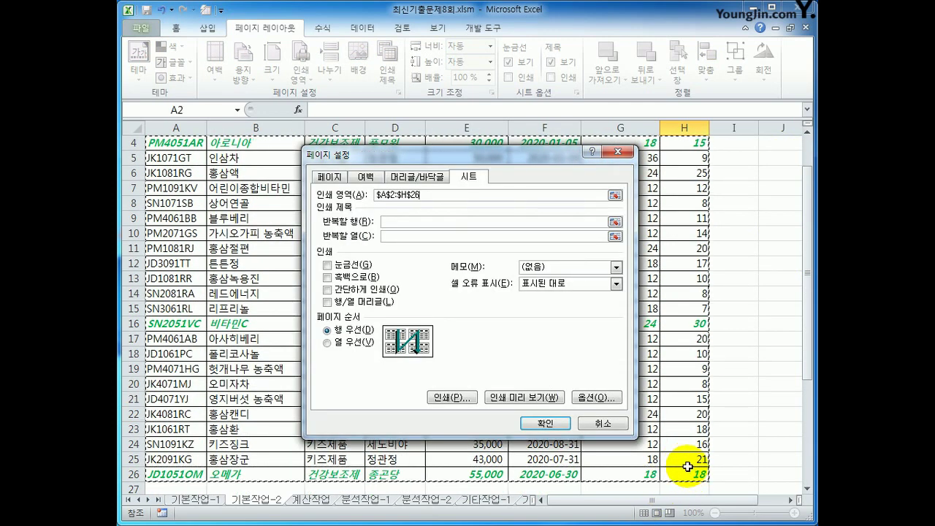
Set the page orientation to landscape (가로) and apply the page setup.
click(342, 178)
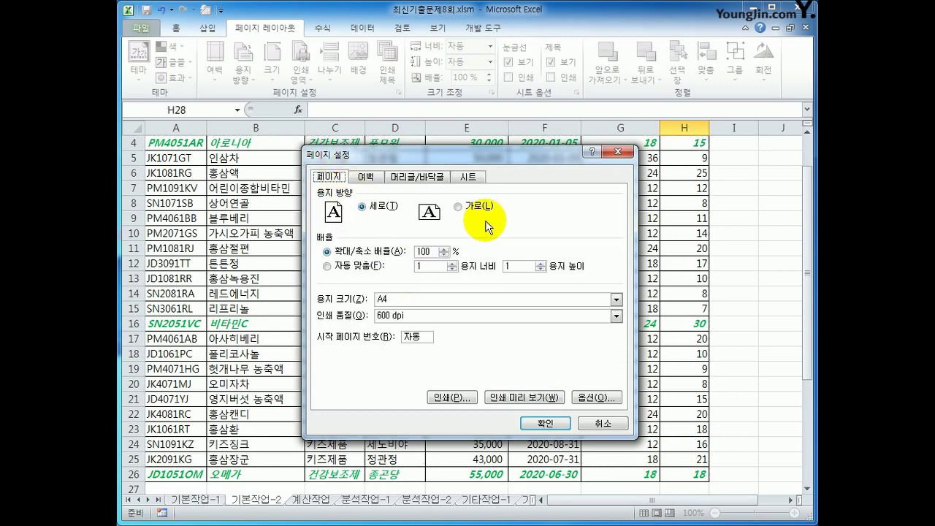
click(467, 211)
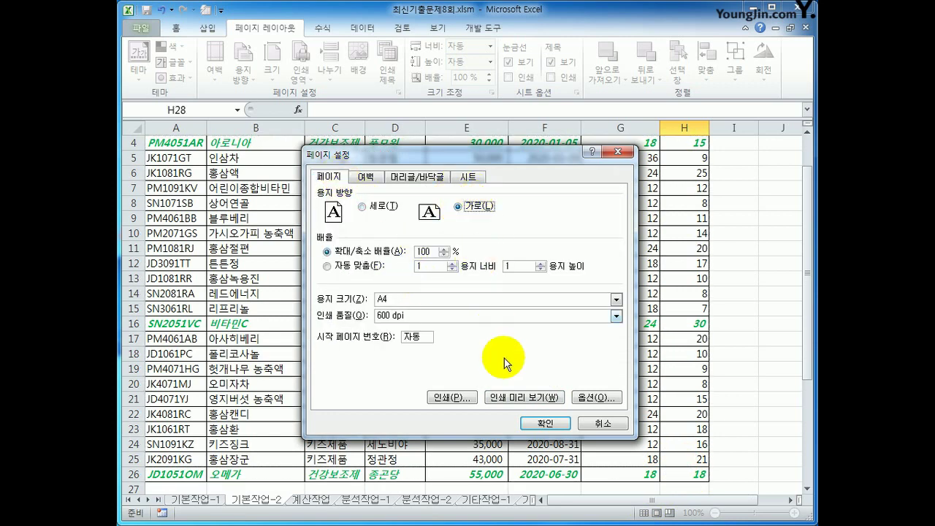
click(548, 423)
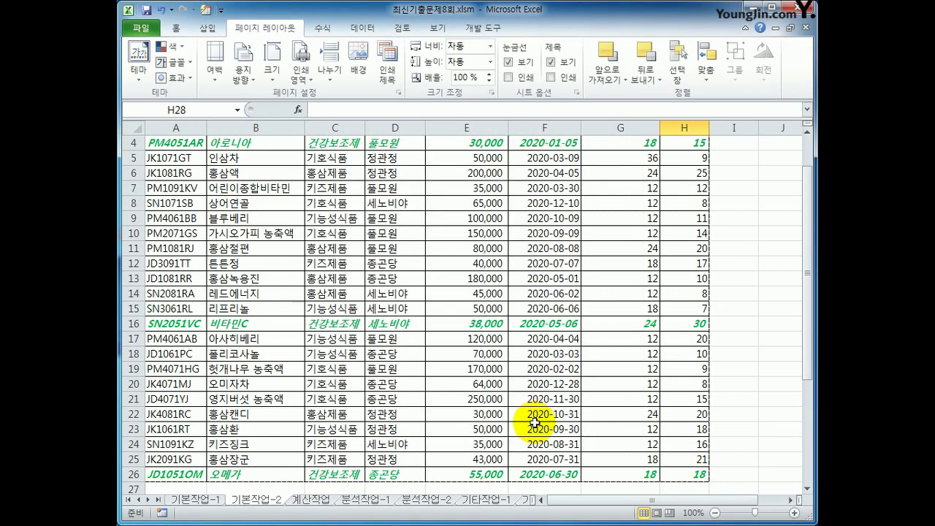
Check the print preview of the 기본작업-2 sheet, and open the 계산작업 sheet.
click(148, 29)
click(171, 211)
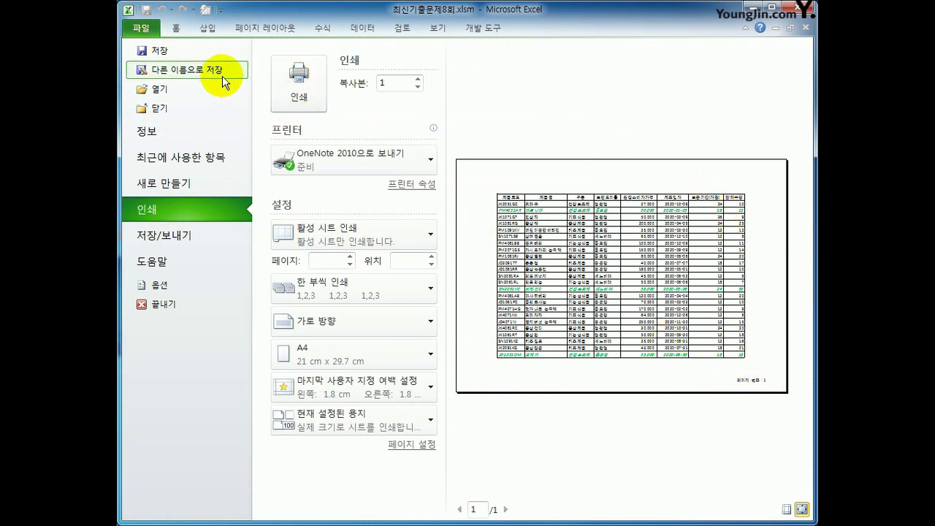
click(178, 30)
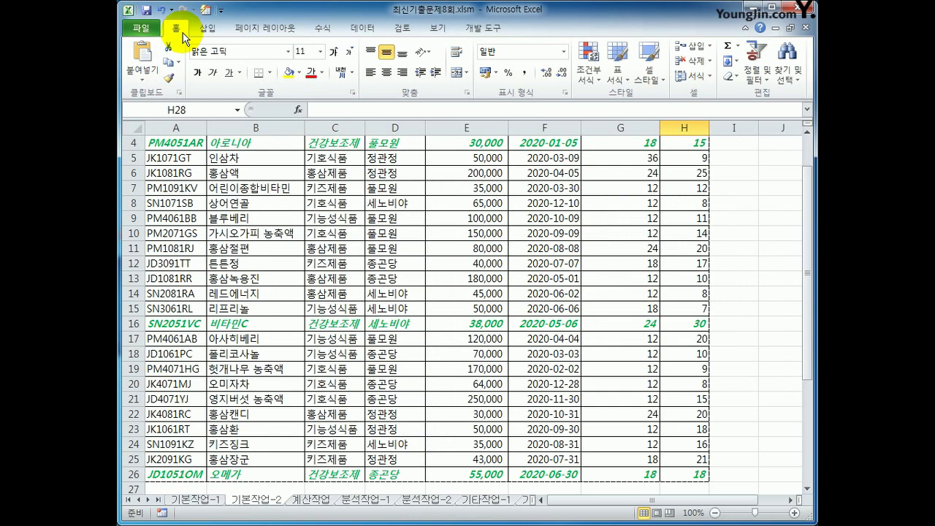
click(309, 501)
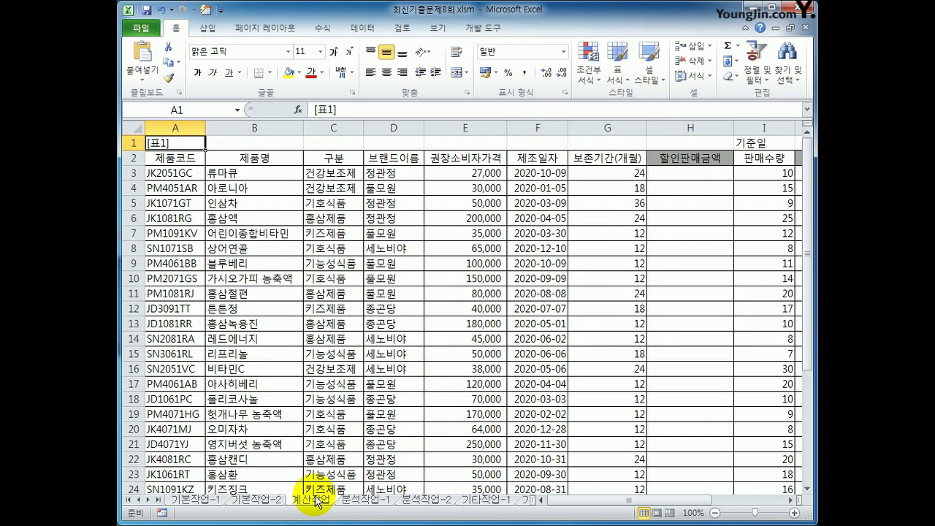
click(670, 177)
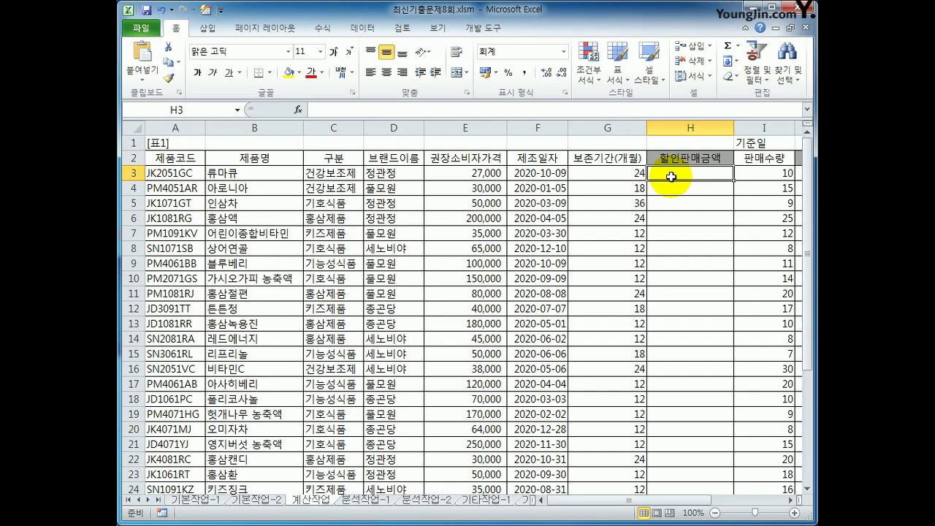
text(=)
key(Left)
key(Left)
key(Left)
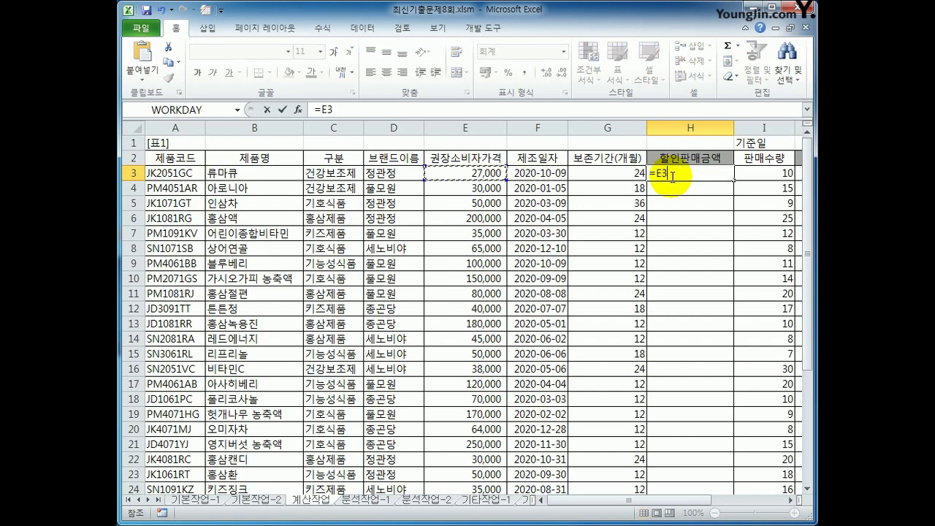
text(*(1-)
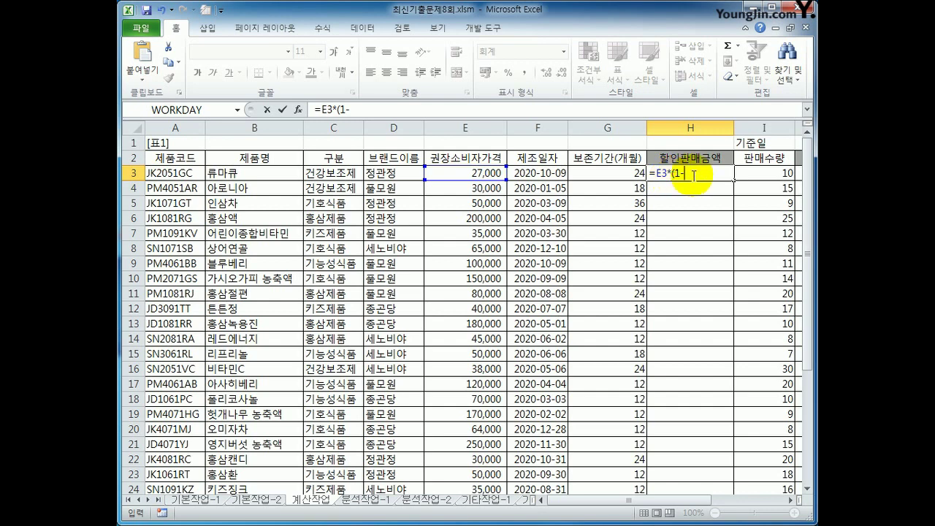
scroll(802, 328, down, 3)
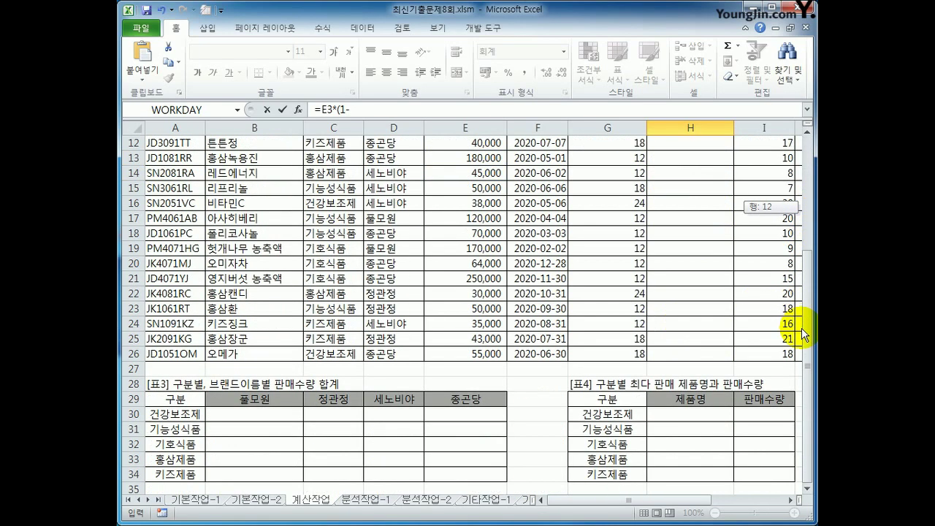
drag(663, 500, 580, 501)
scroll(664, 475, up, 4)
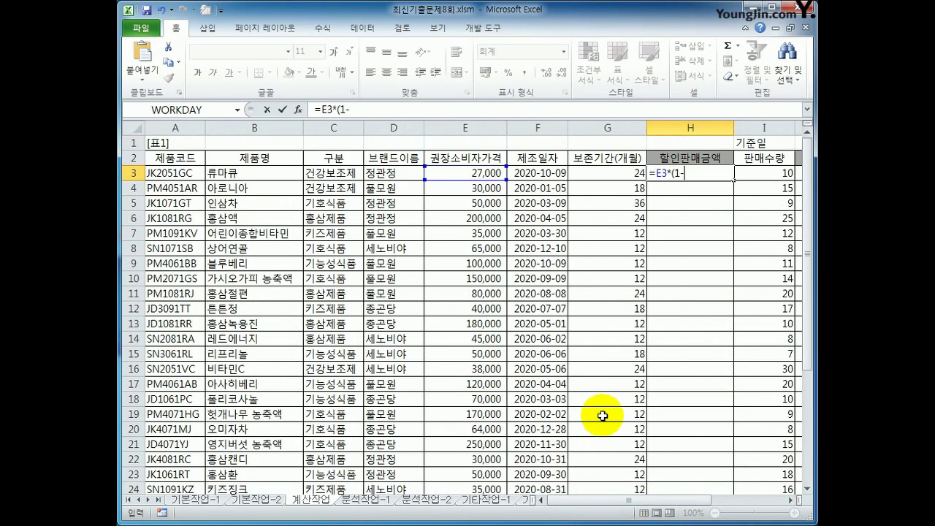
drag(670, 503, 735, 505)
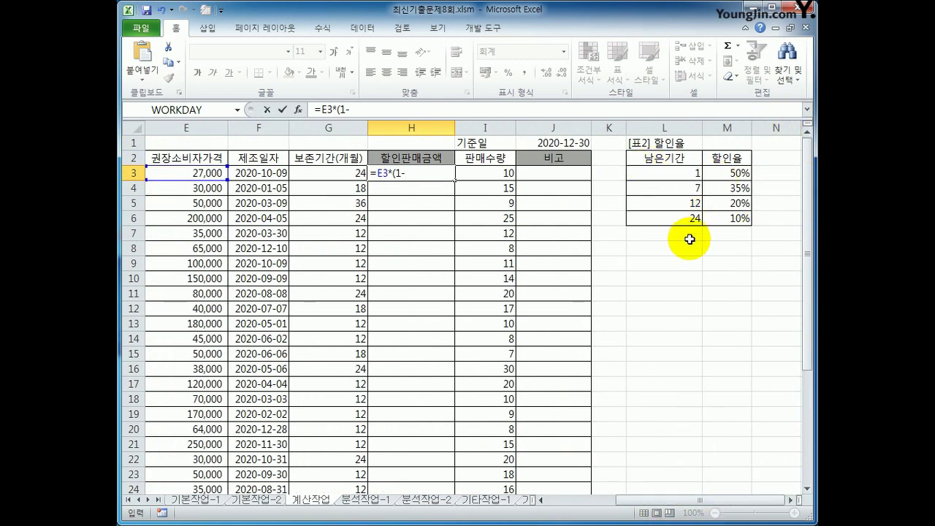
key(Escape)
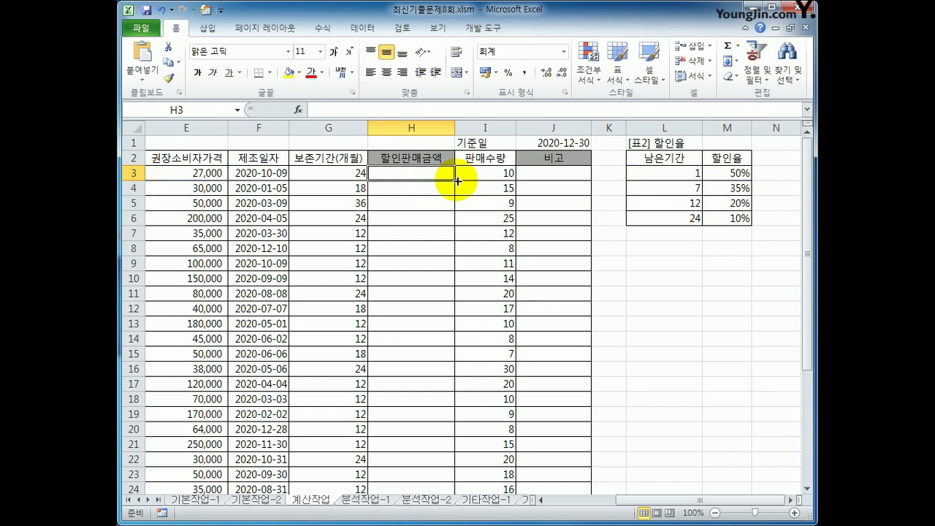
Enter the formula =EDATE(F3,G3) in cell H3, the first 할인판매금액 cell, to compute the product's expiry date.
text(=()
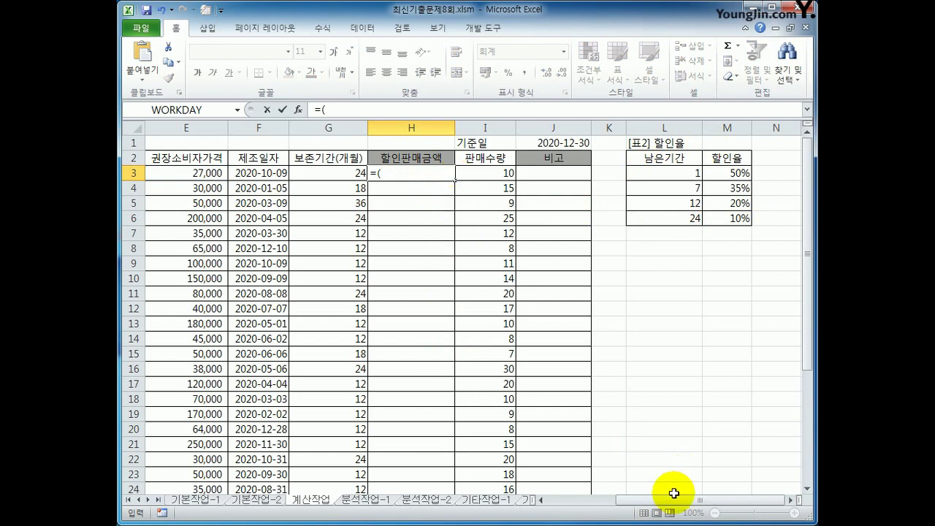
drag(668, 502, 634, 503)
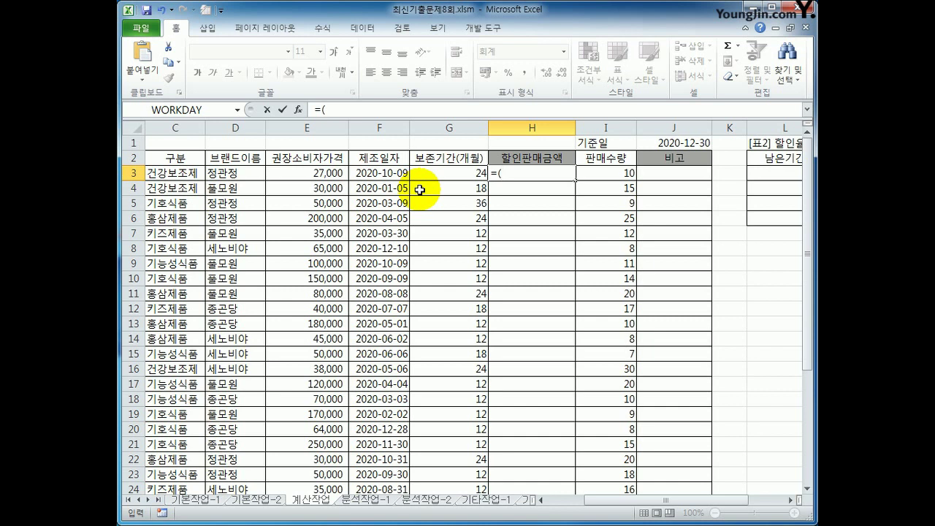
key(BackSpace)
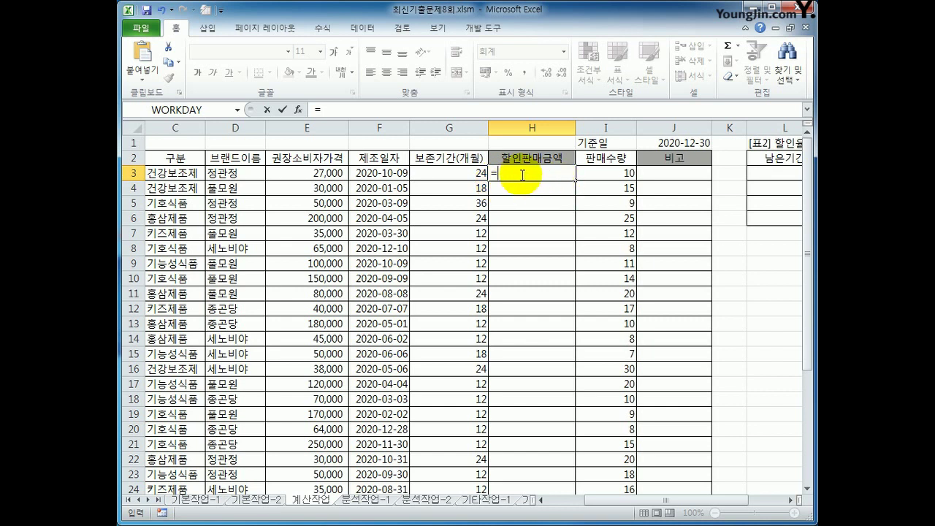
text(ㄷ)
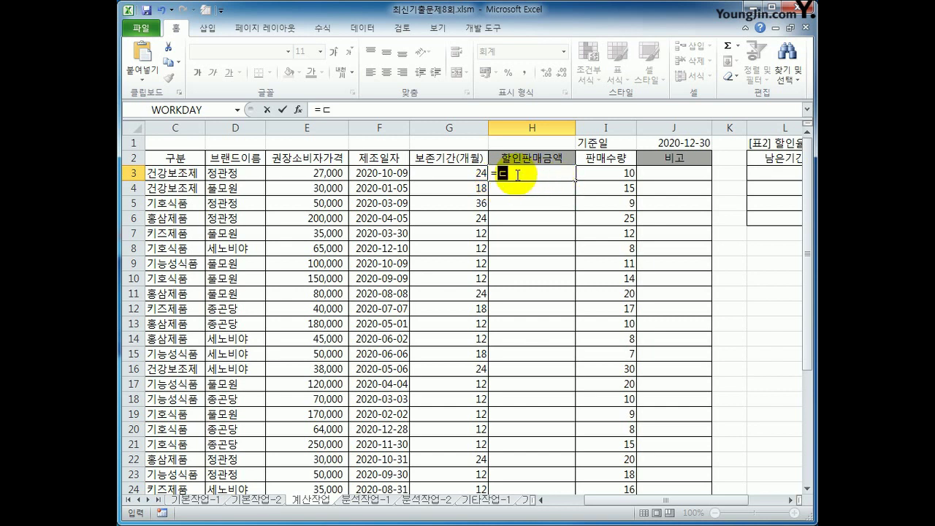
key(BackSpace)
key(Hangul)
text(e)
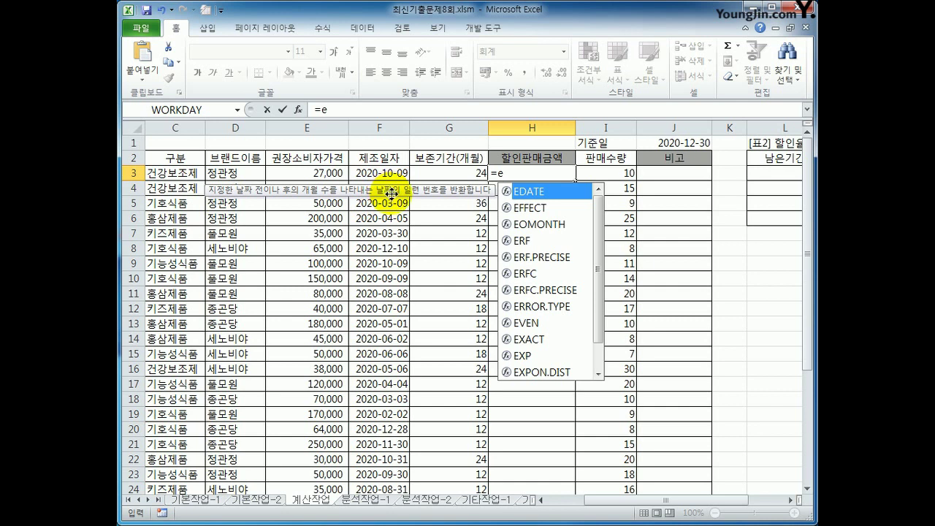
key(Tab)
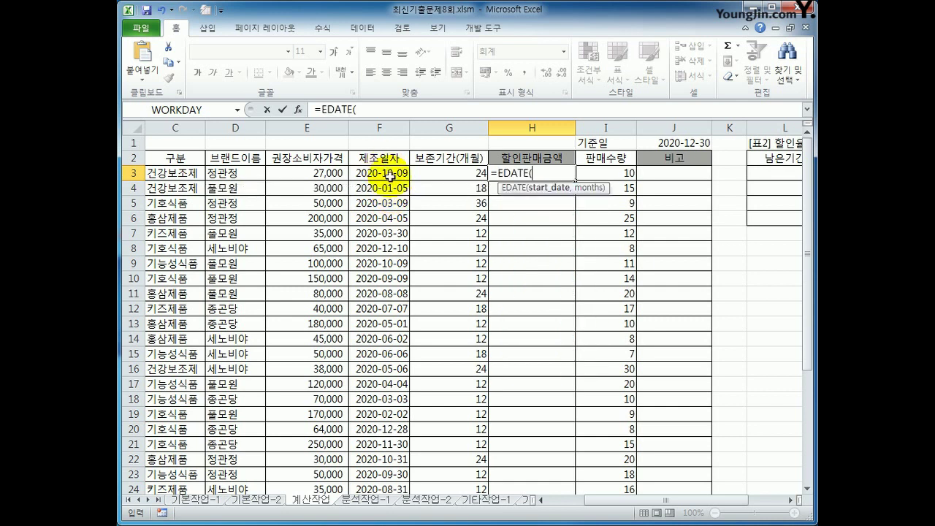
click(392, 174)
text(,)
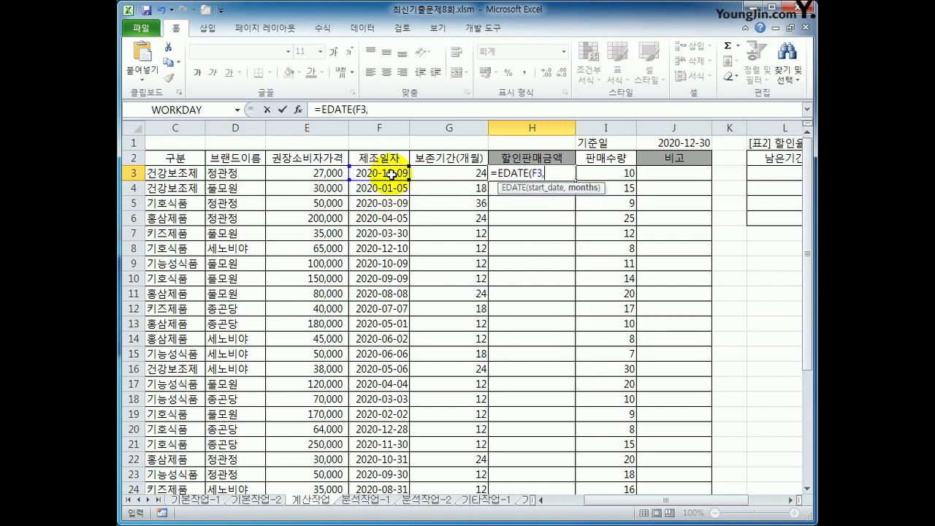
click(439, 173)
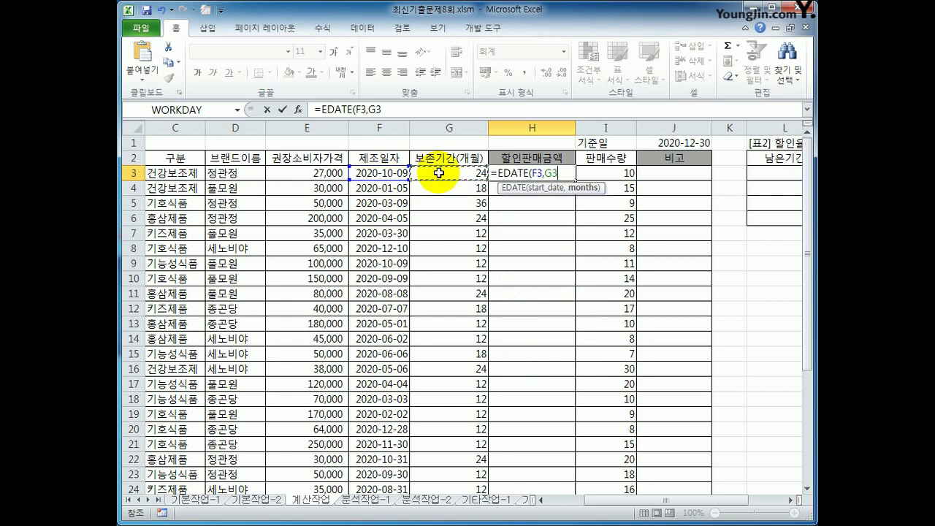
text())
key(Return)
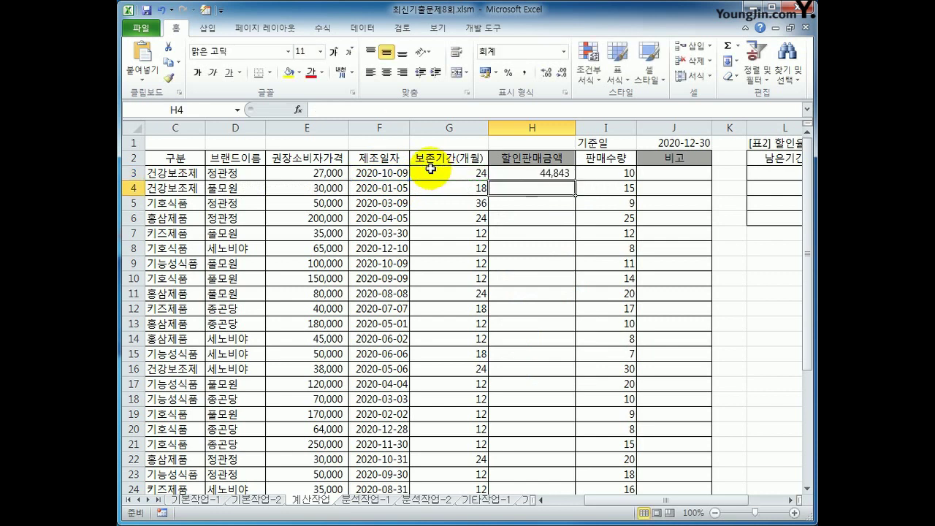
Format cell H3 with the date (날짜) category, using the *2001-03-14 type.
key(Up)
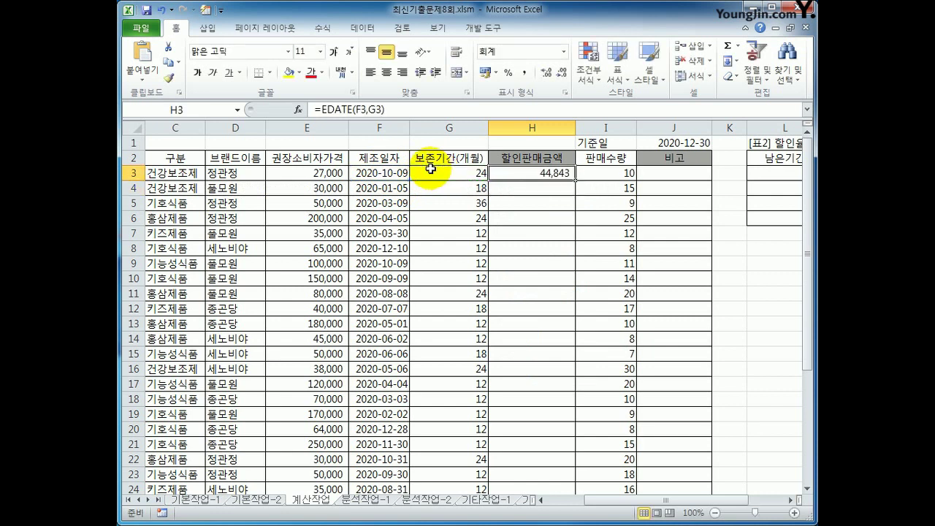
right_click(552, 179)
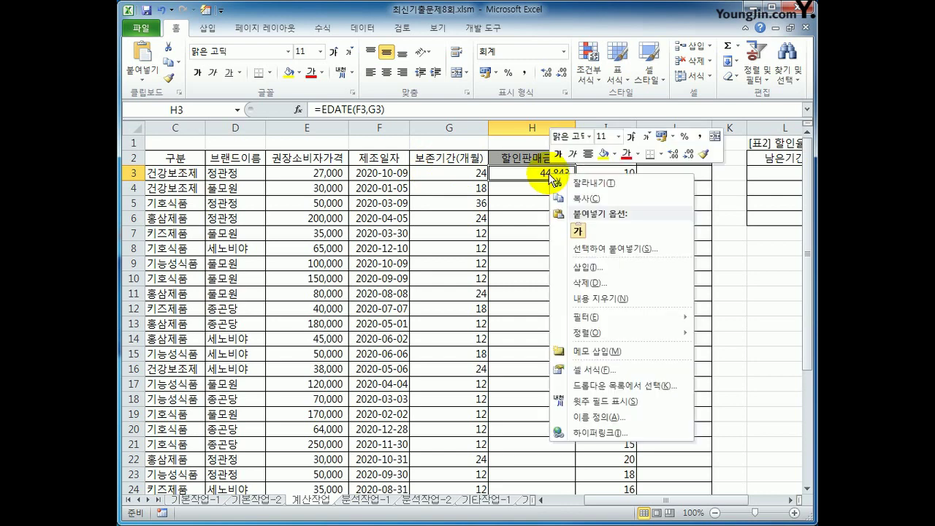
click(588, 370)
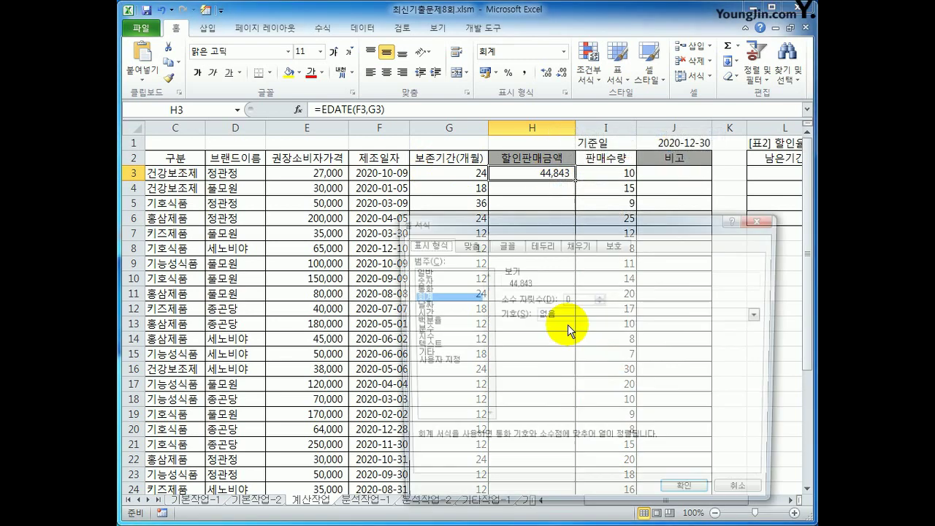
drag(502, 229, 379, 161)
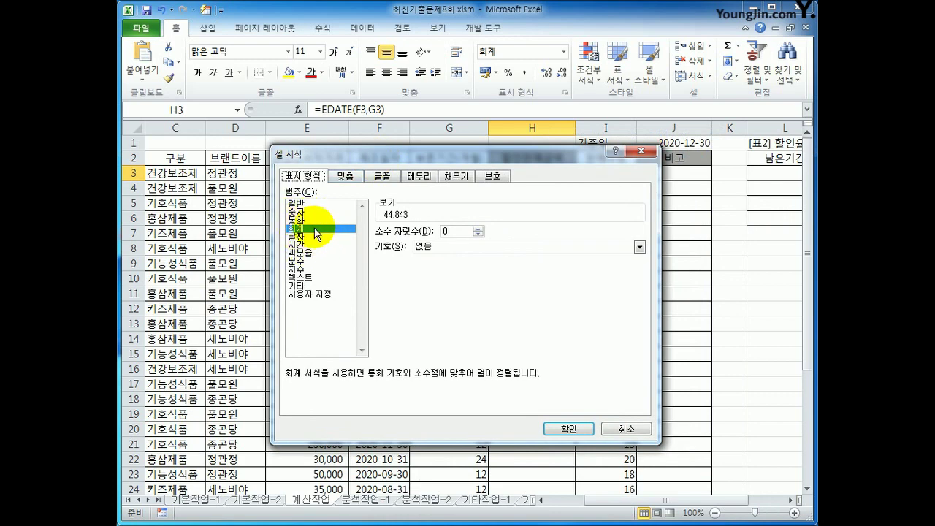
drag(432, 154, 481, 189)
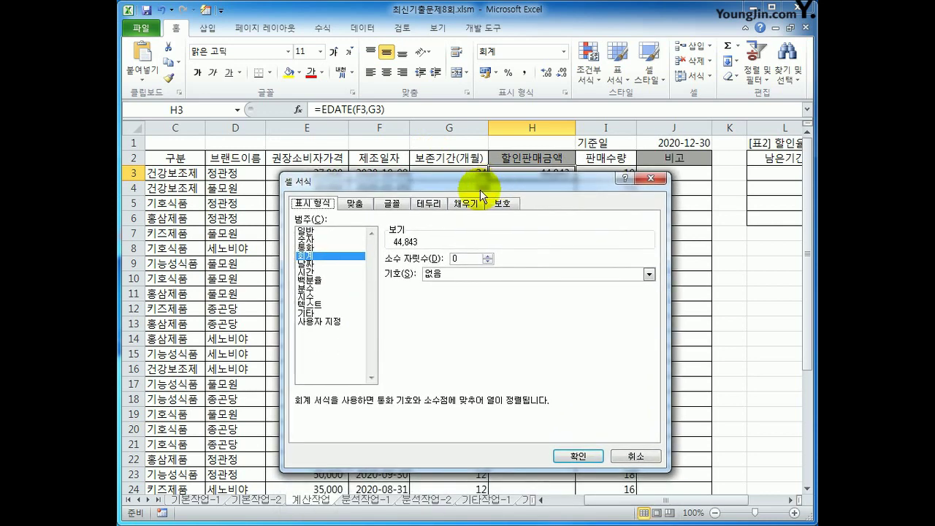
click(318, 265)
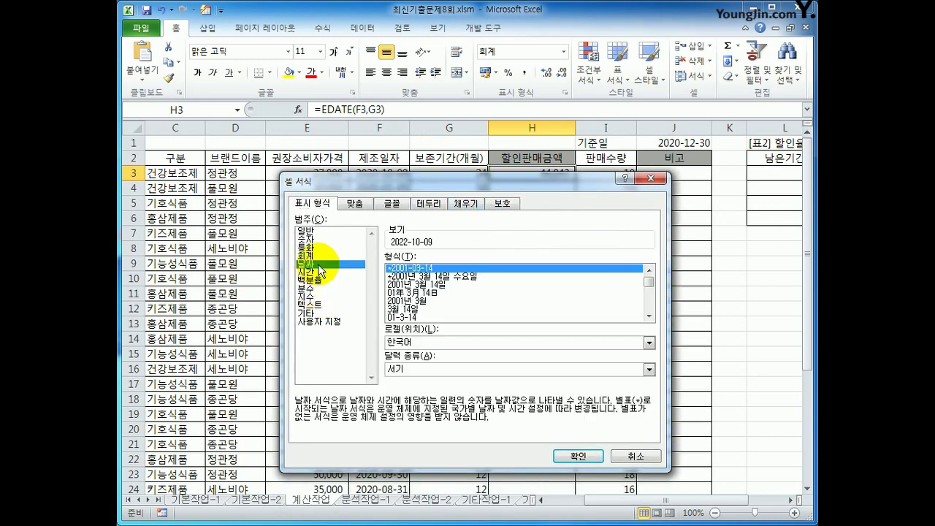
click(569, 457)
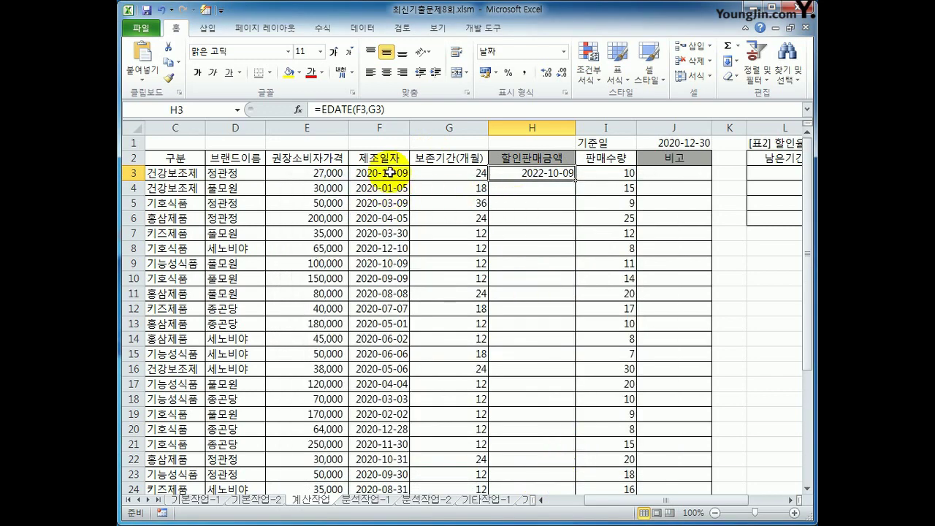
Extend the H3 formula to =(EDATE(F3,G3)-$J$1)/30 so it gives the months remaining from the 기준일 date.
click(388, 173)
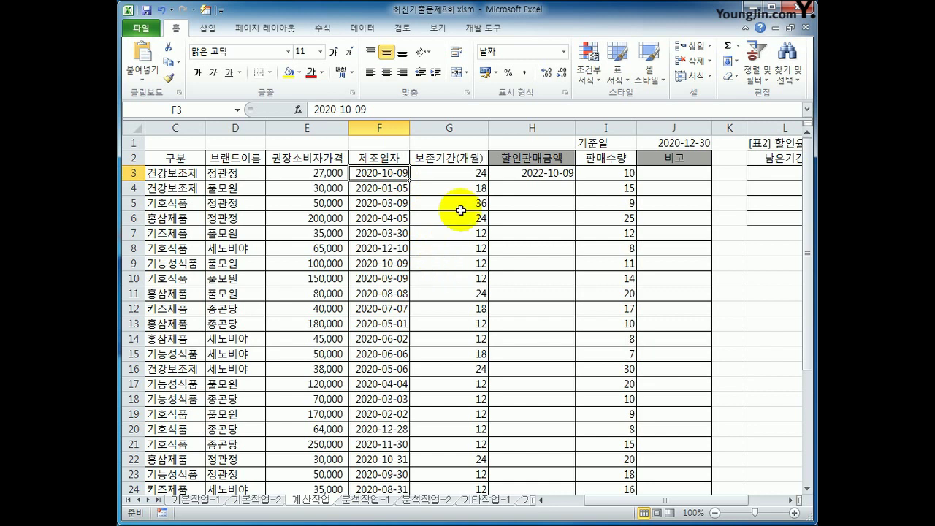
click(472, 174)
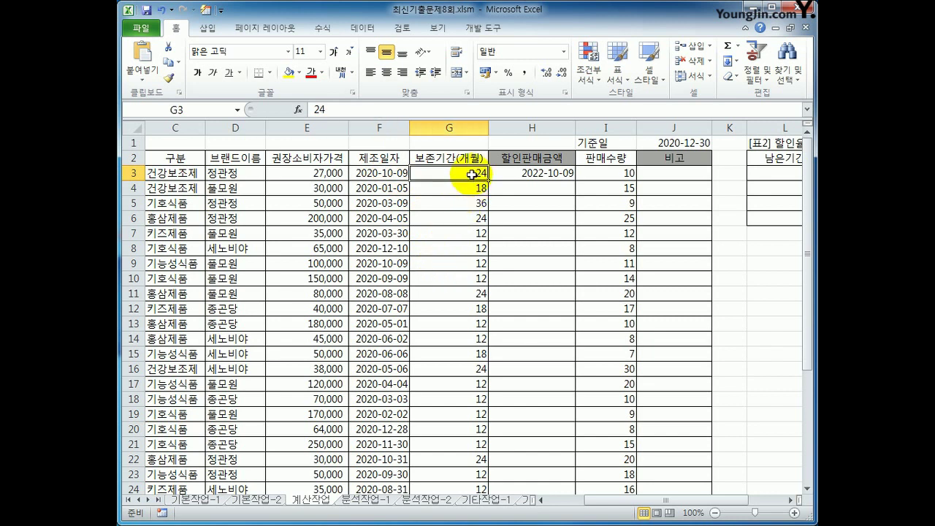
click(533, 174)
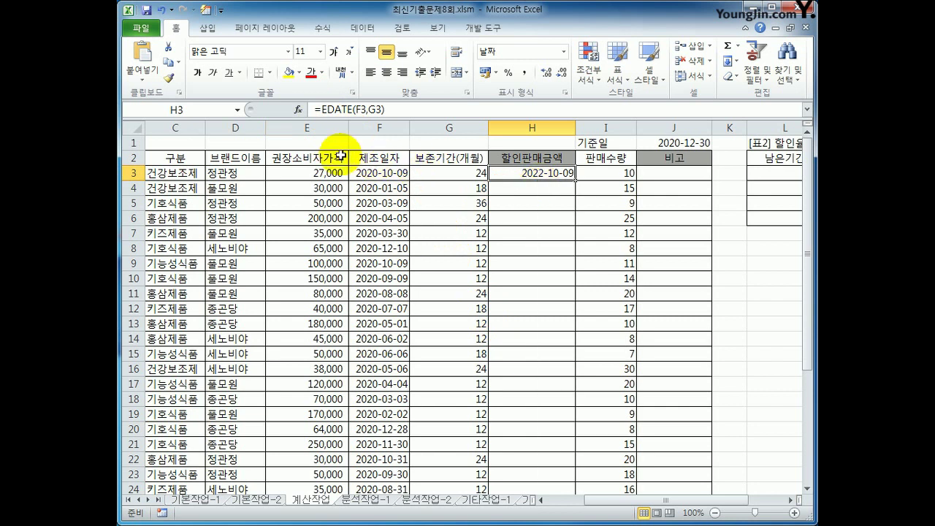
click(324, 110)
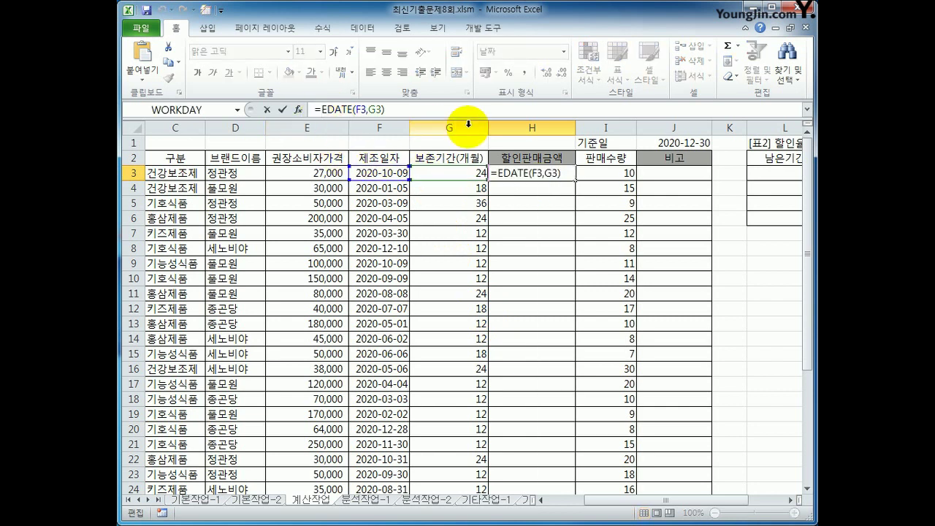
text(()
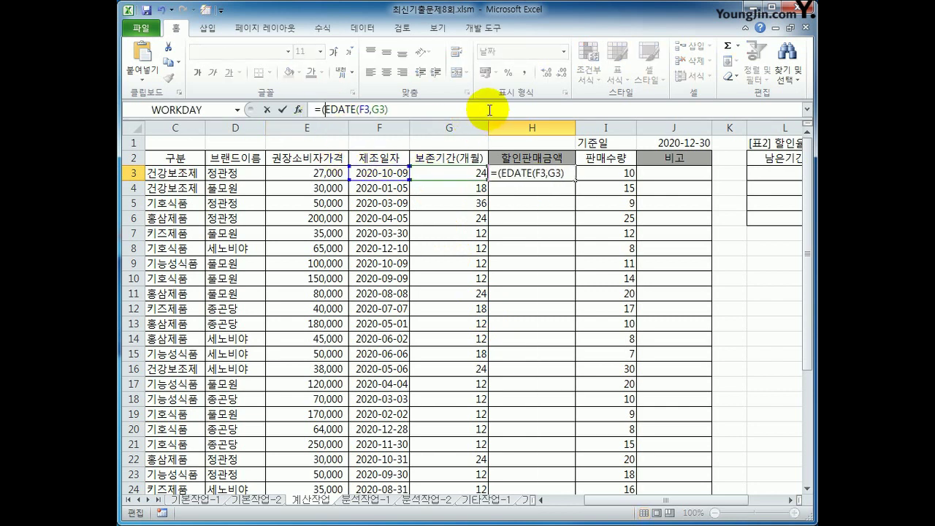
text(-)
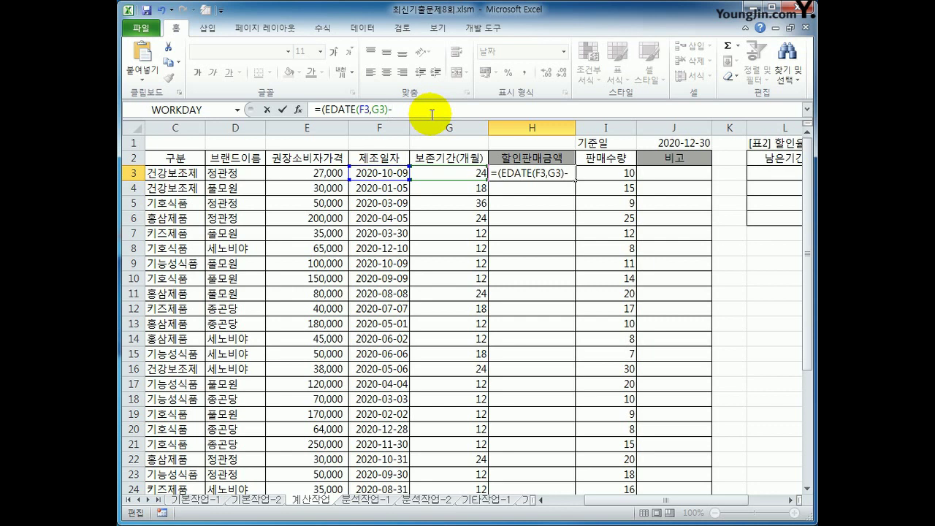
click(665, 142)
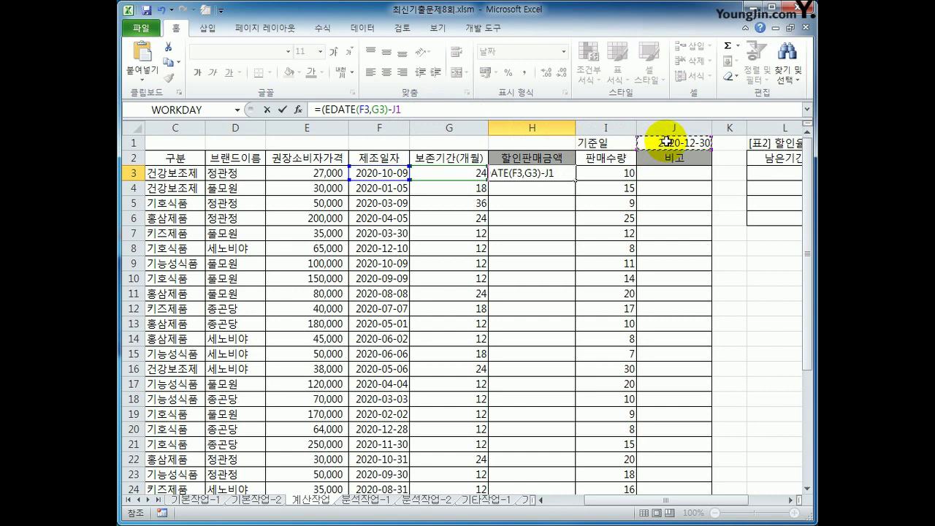
key(F4)
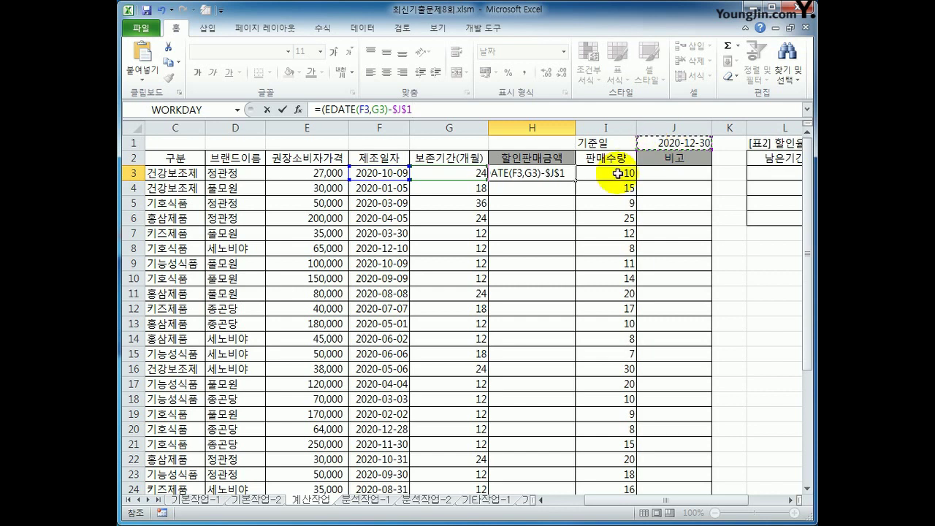
text()/30)
key(Return)
key(Up)
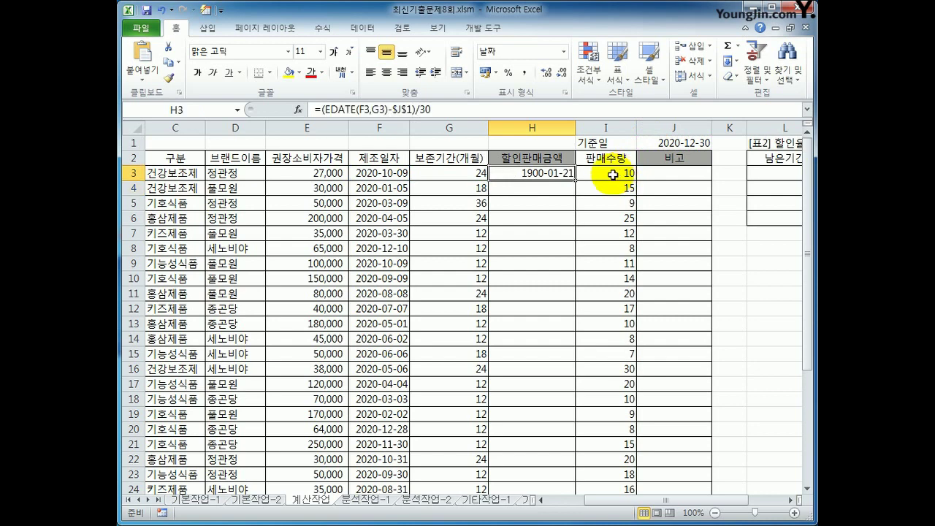
Format cell H3 with the general (일반) number category.
right_click(559, 171)
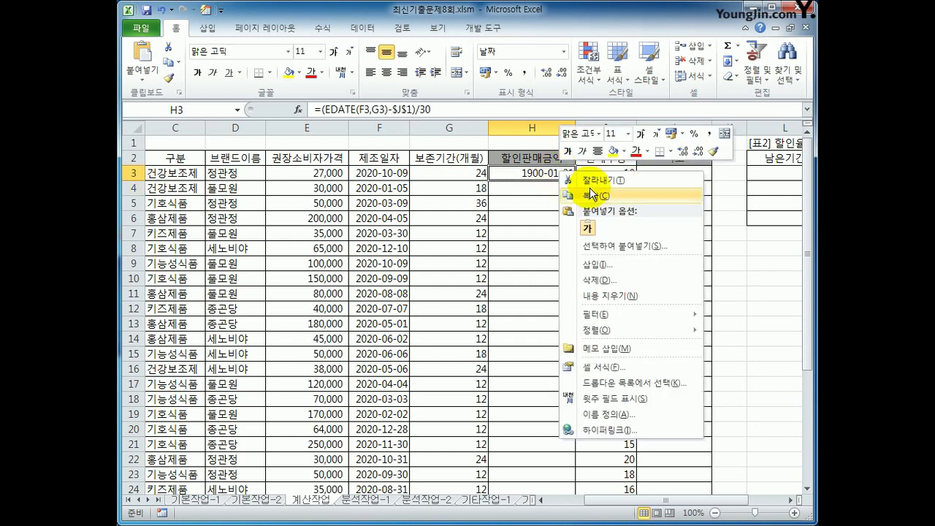
click(619, 370)
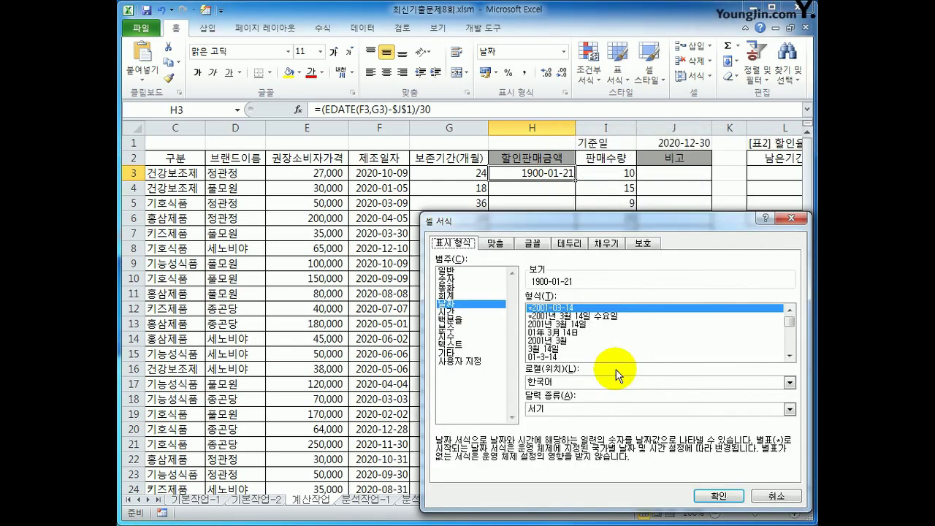
drag(538, 219, 462, 187)
click(405, 239)
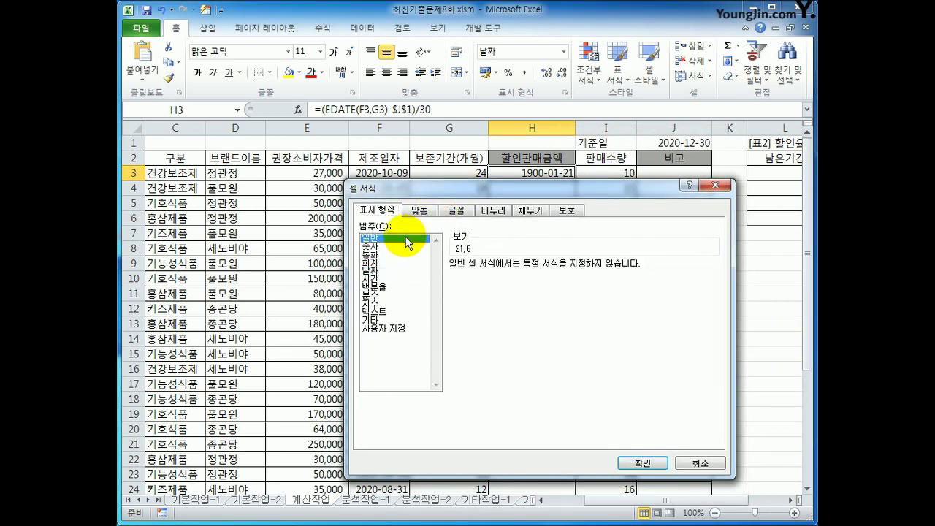
click(644, 463)
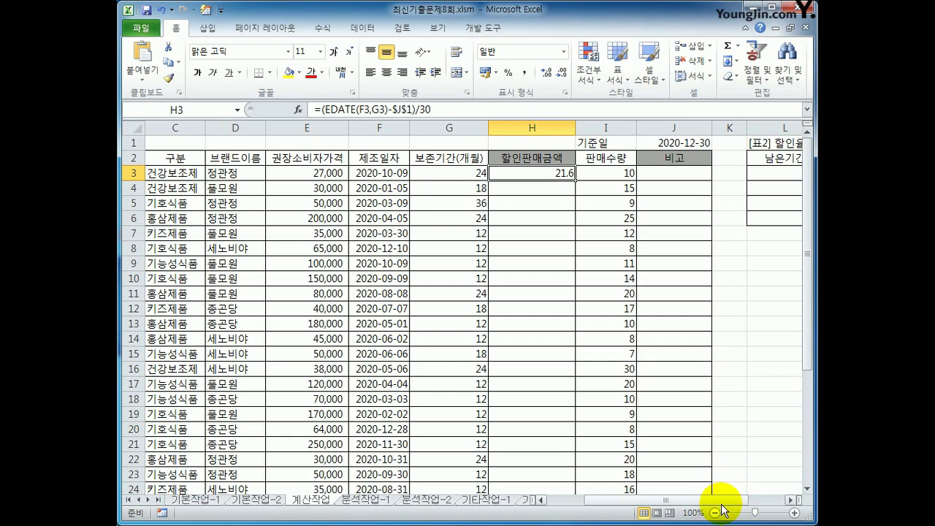
Check the 할인율 table in L3:M6, and cut the H3 formula back to =EDATE(F3,G3).
drag(721, 502, 758, 501)
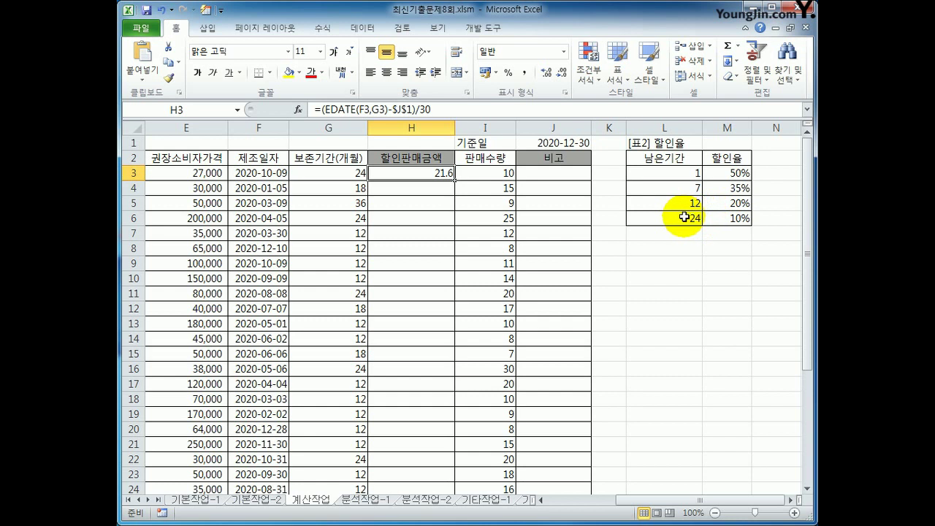
drag(687, 176, 729, 219)
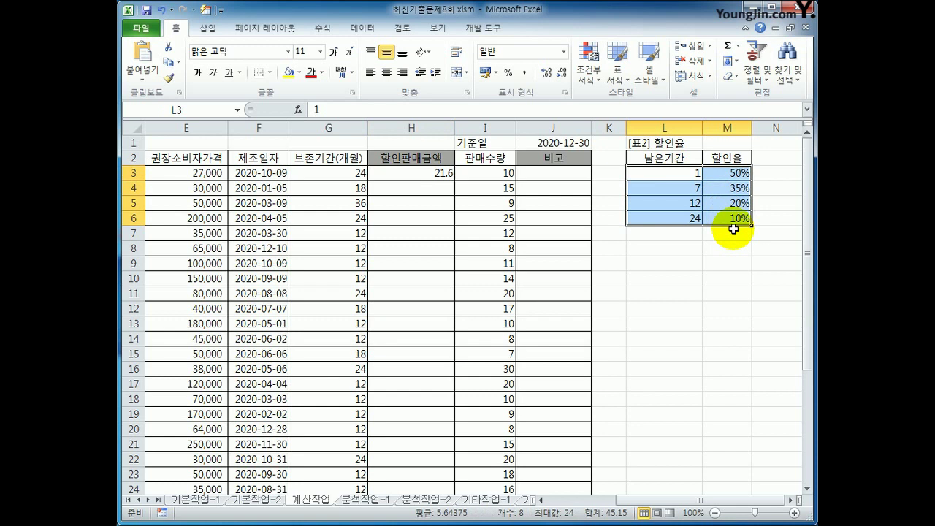
click(428, 172)
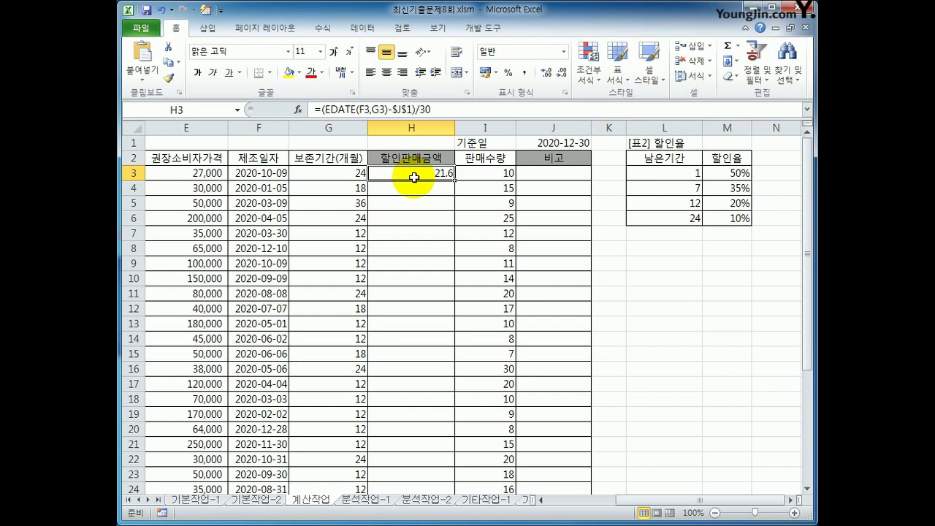
click(325, 109)
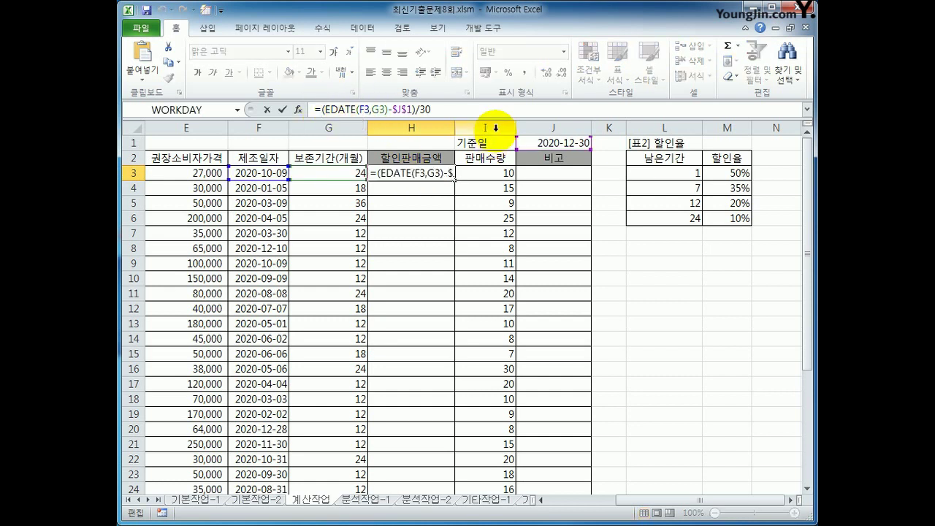
key(Delete)
key(End)
key(BackSpace)
key(BackSpace)
key(BackSpace)
key(BackSpace)
key(BackSpace)
key(BackSpace)
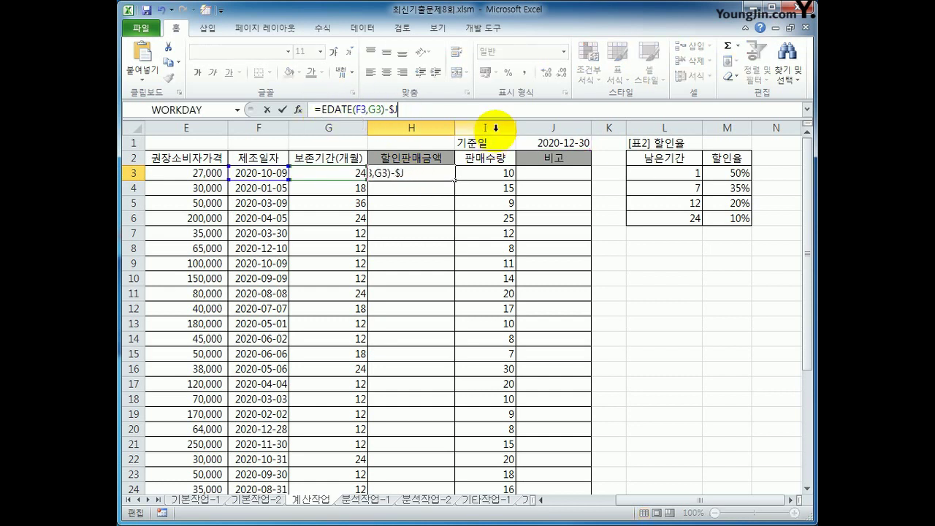
key(BackSpace)
key(BackSpace)
key(BackSpace)
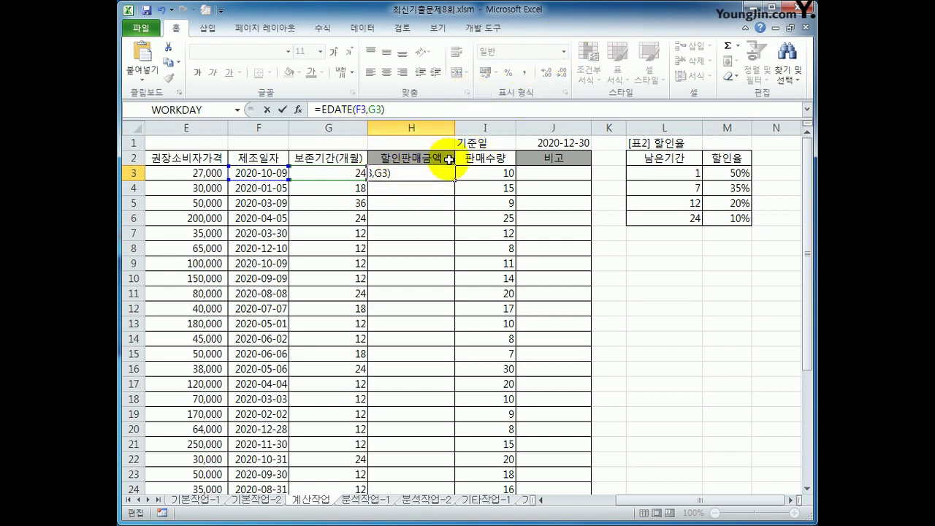
Change the H3 formula to =QUOTIENT(EDATE(F3,G3)-$J$1,30) for whole remaining months, and fill it down the 할인판매금액 column.
click(321, 110)
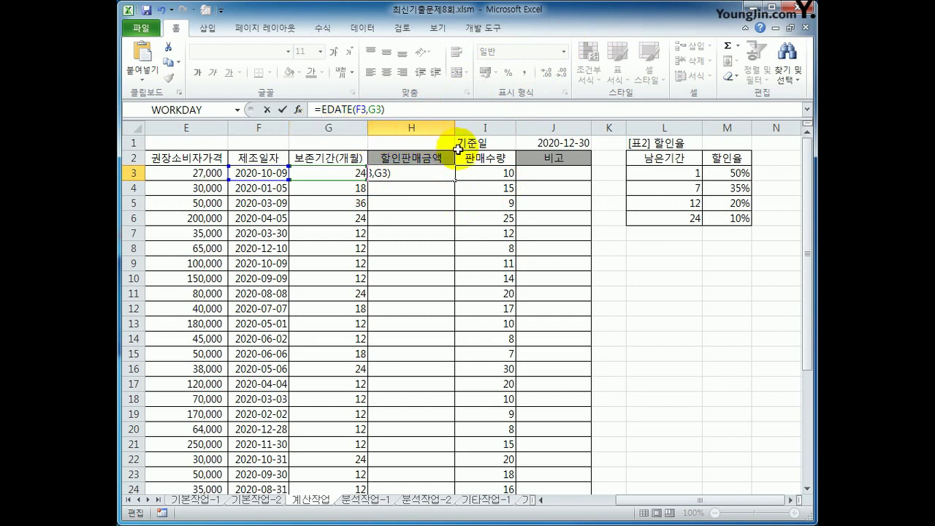
text(qo)
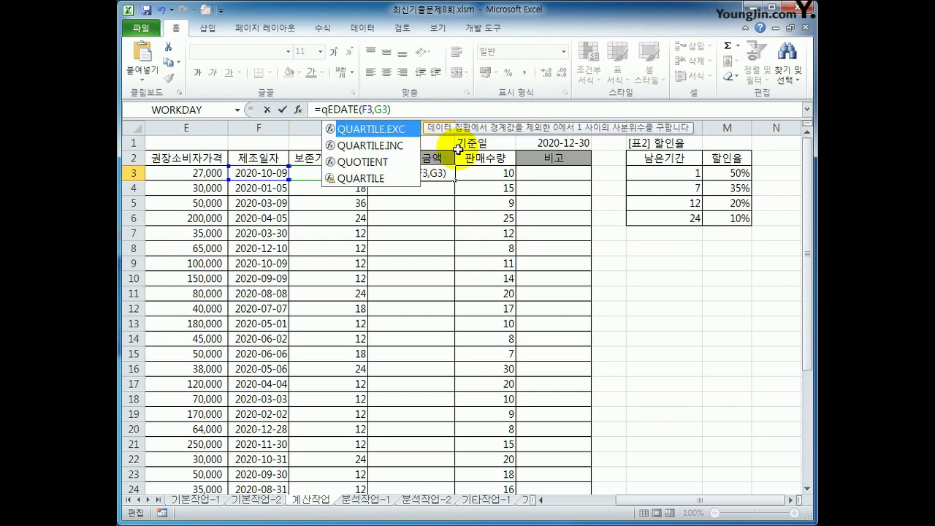
key(BackSpace)
text(uo)
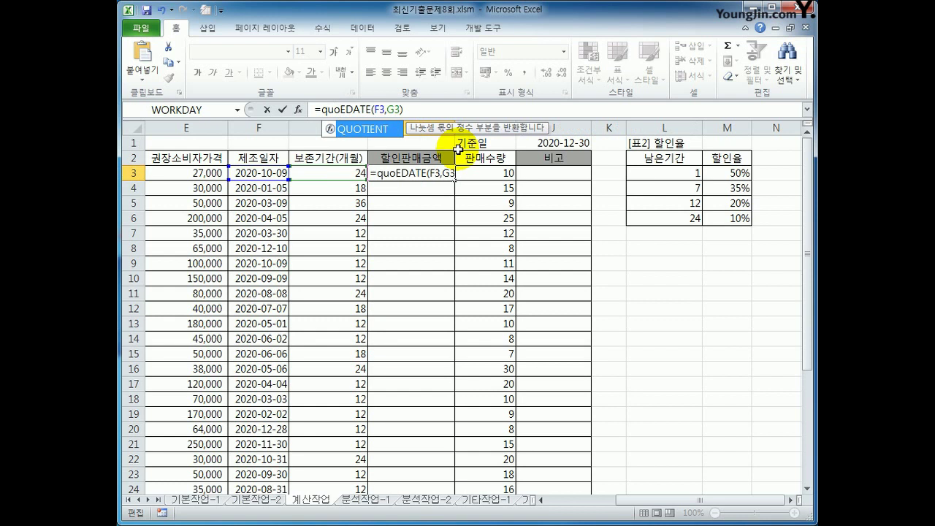
key(Tab)
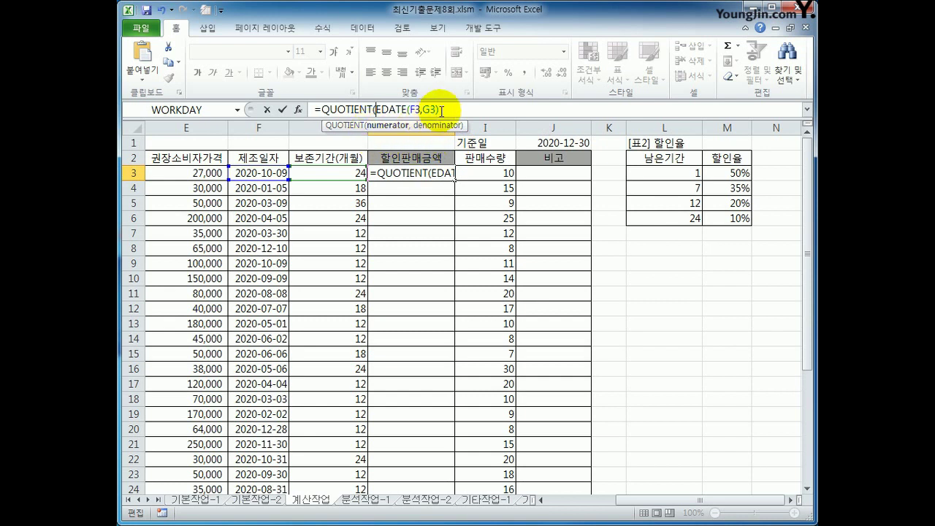
text(-)
click(541, 146)
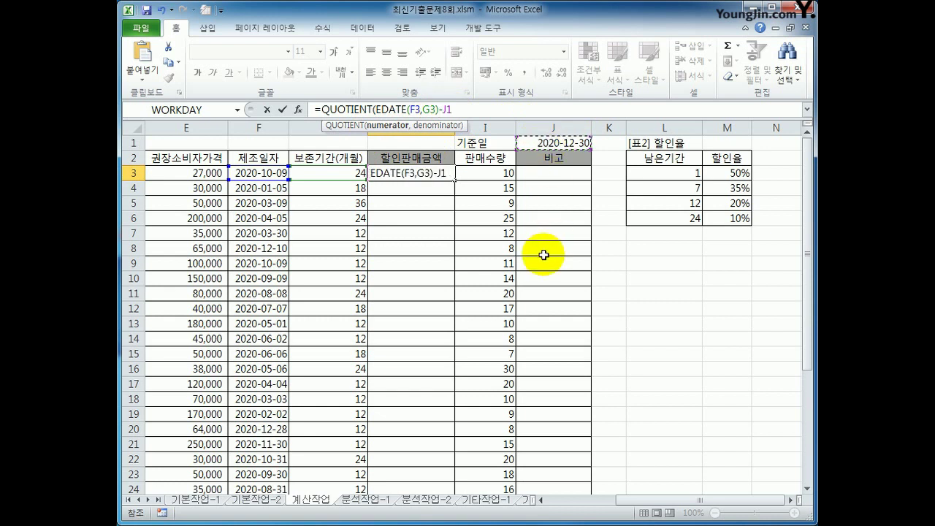
key(F4)
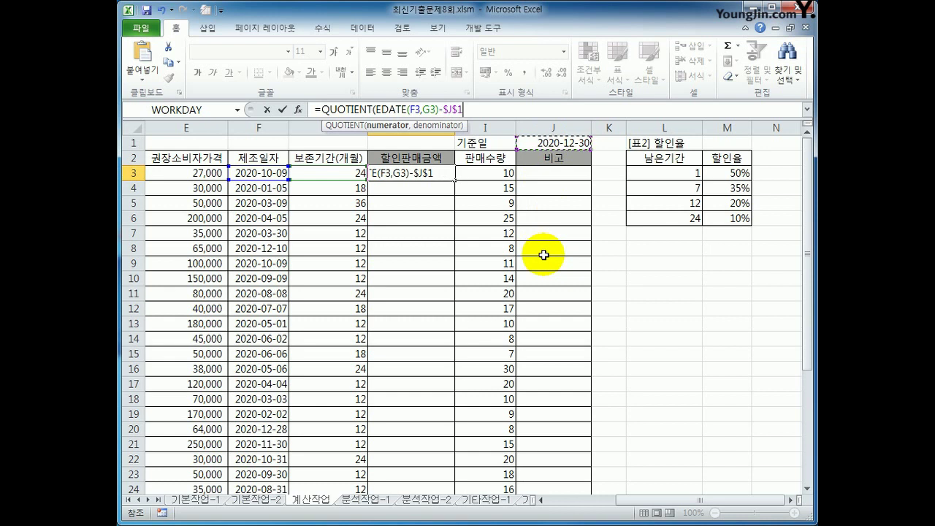
text(,)
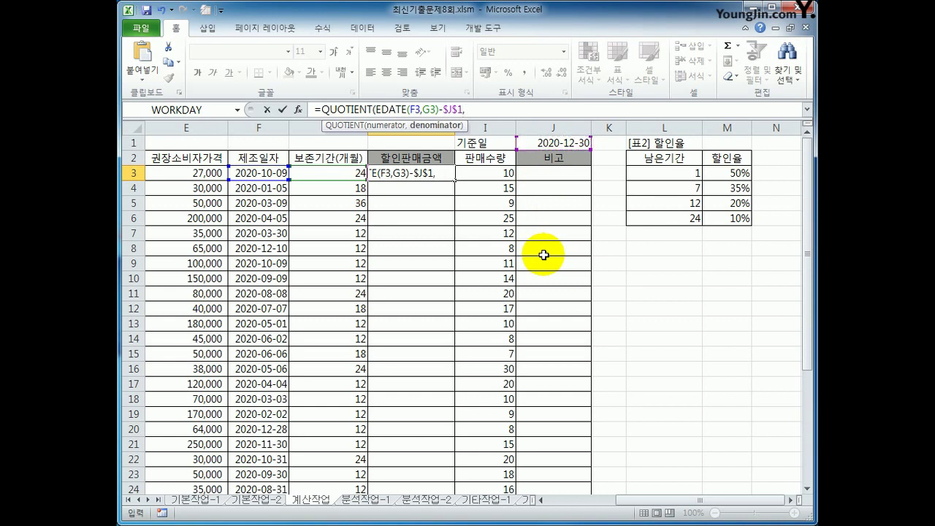
text(30))
key(Return)
key(Up)
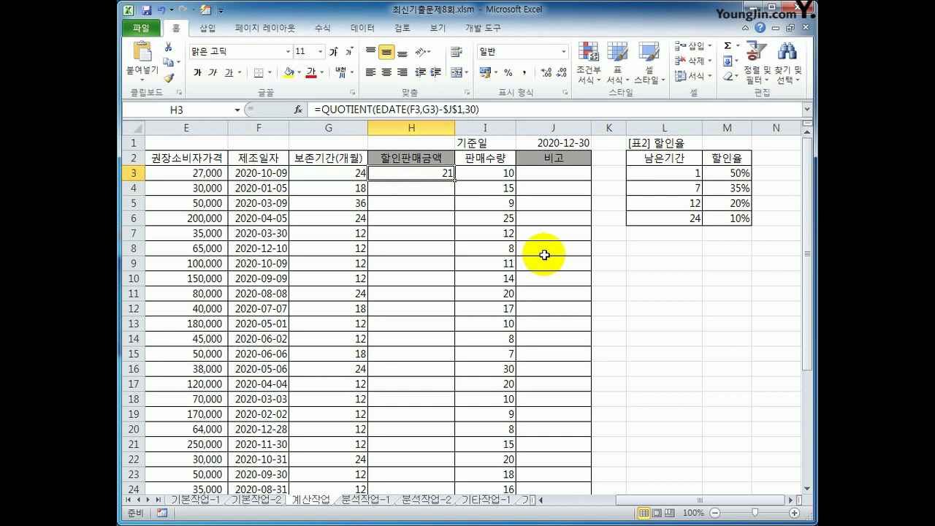
double_click(454, 180)
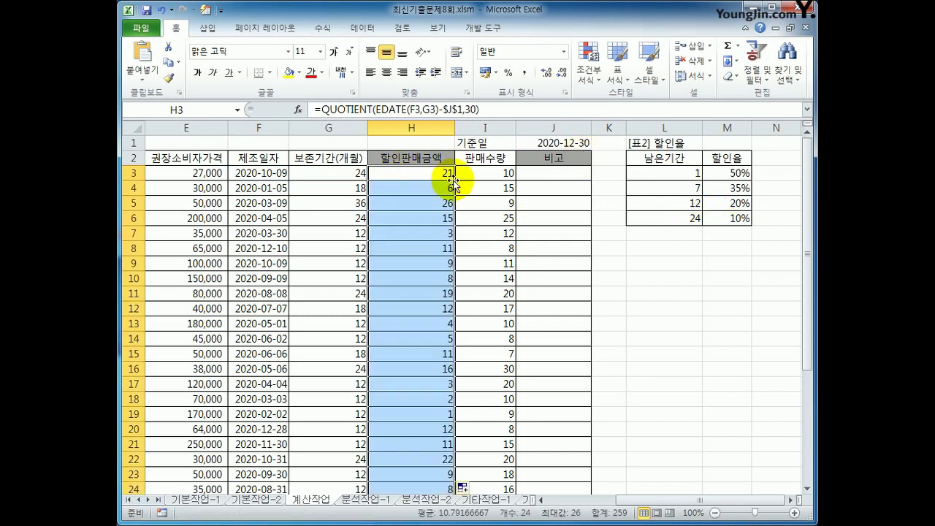
Wrap the H3 formula in a discount-rate lookup: =VLOOKUP(QUOTIENT(EDATE(F3,G3)-$J$1,30),$L$3:$M$6,2,TRUE).
click(432, 172)
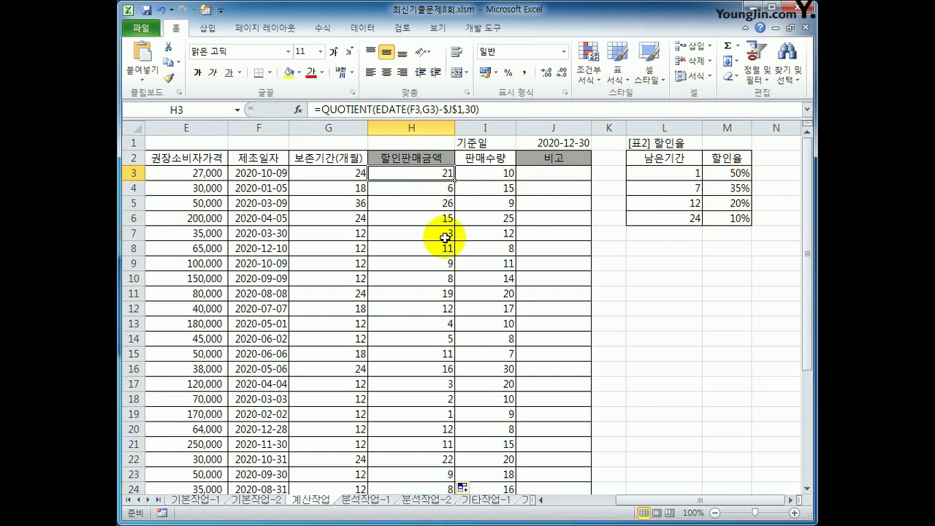
click(323, 110)
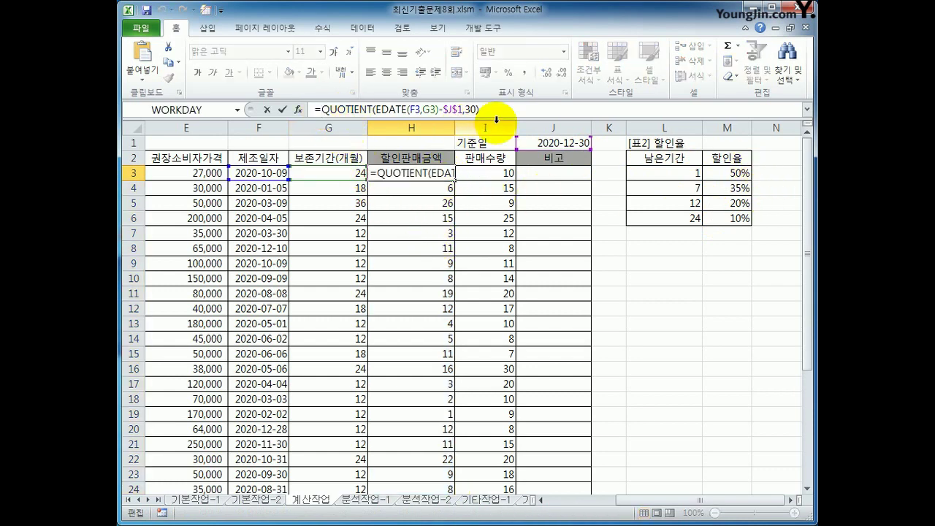
text(vl)
key(Tab)
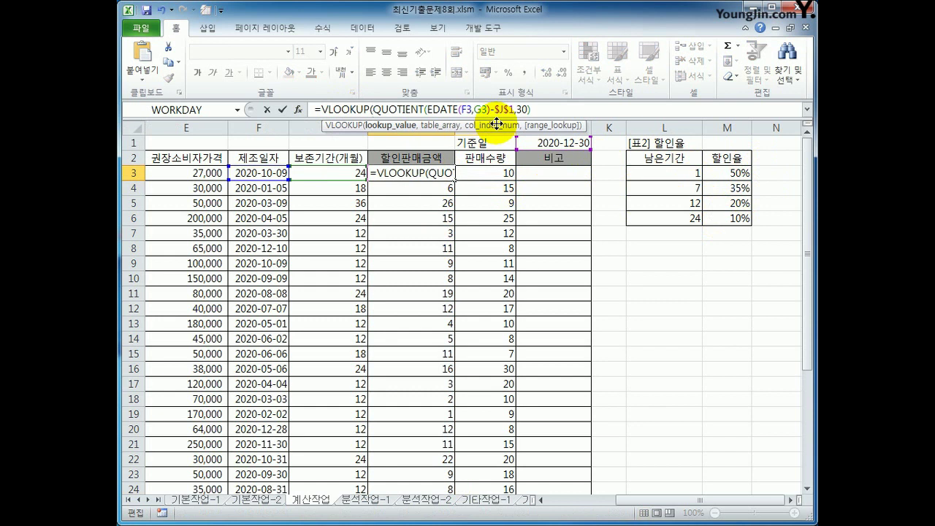
click(539, 108)
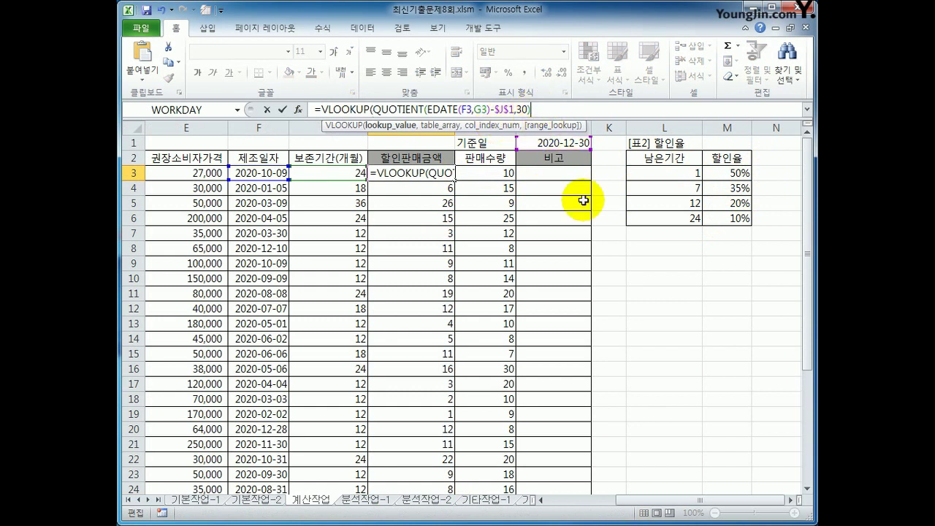
text(,)
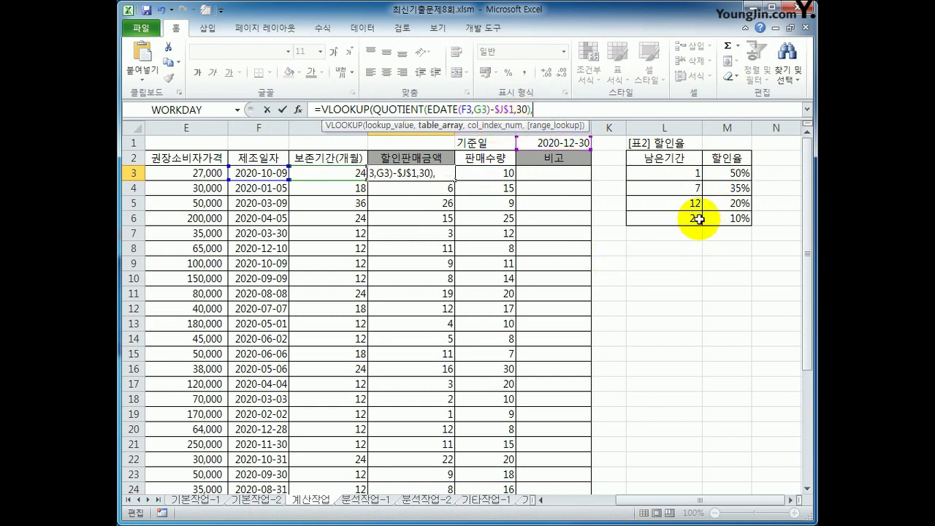
drag(683, 175, 709, 216)
key(F4)
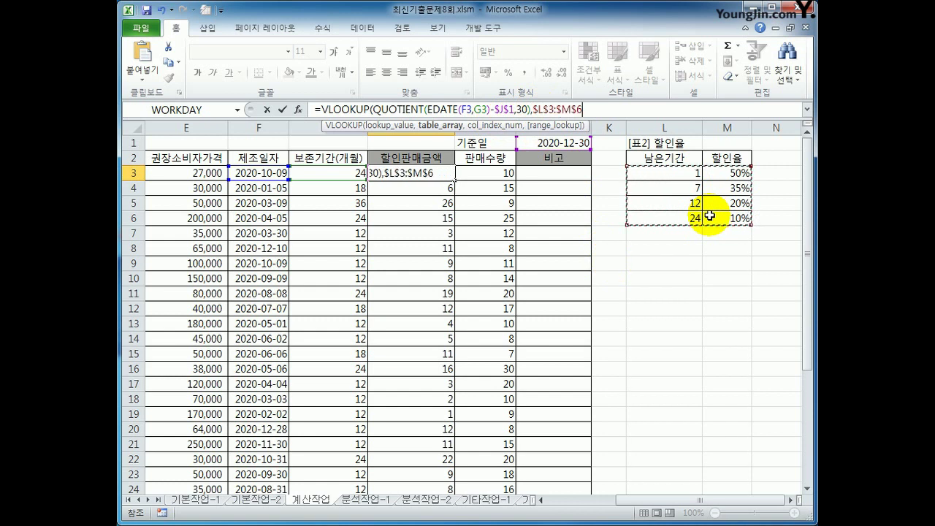
text(,2,)
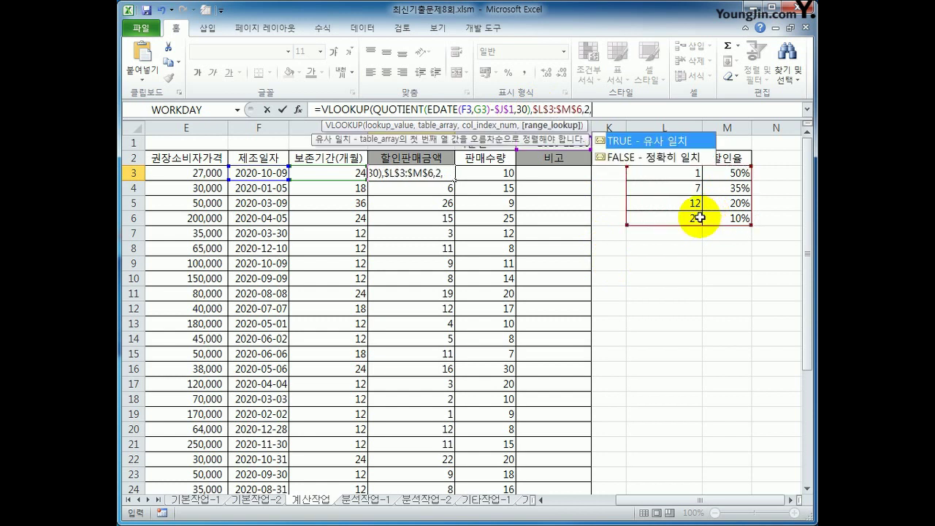
text(TRUE))
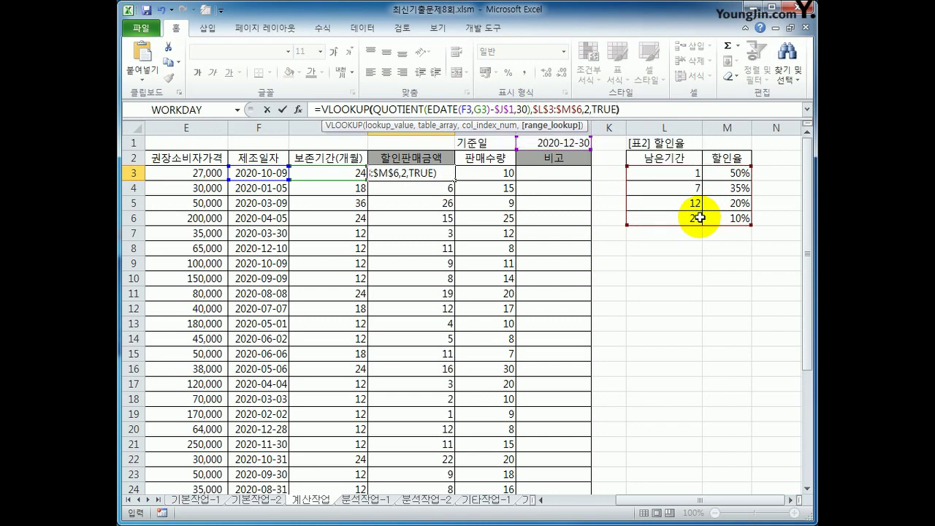
key(Return)
key(Up)
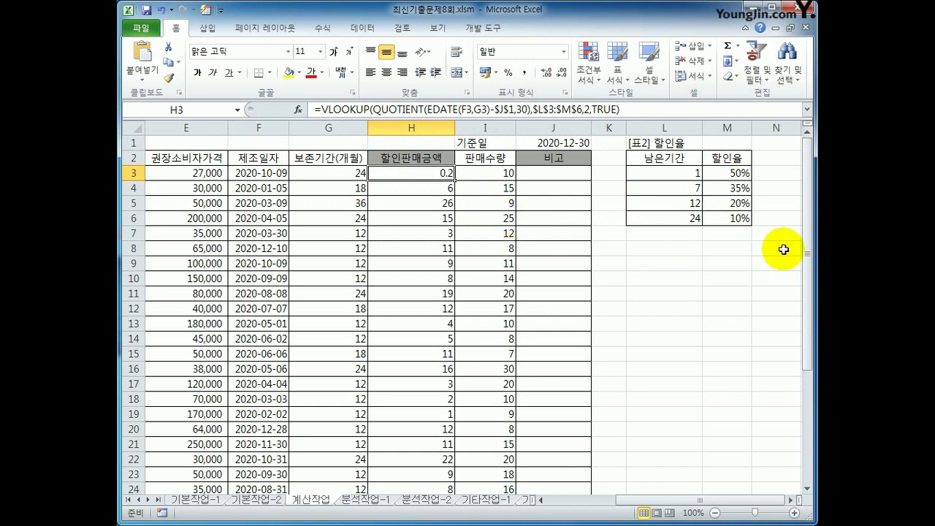
Check H3 against the 할인율 table, and fill its VLOOKUP formula down the 할인판매금액 column.
click(687, 219)
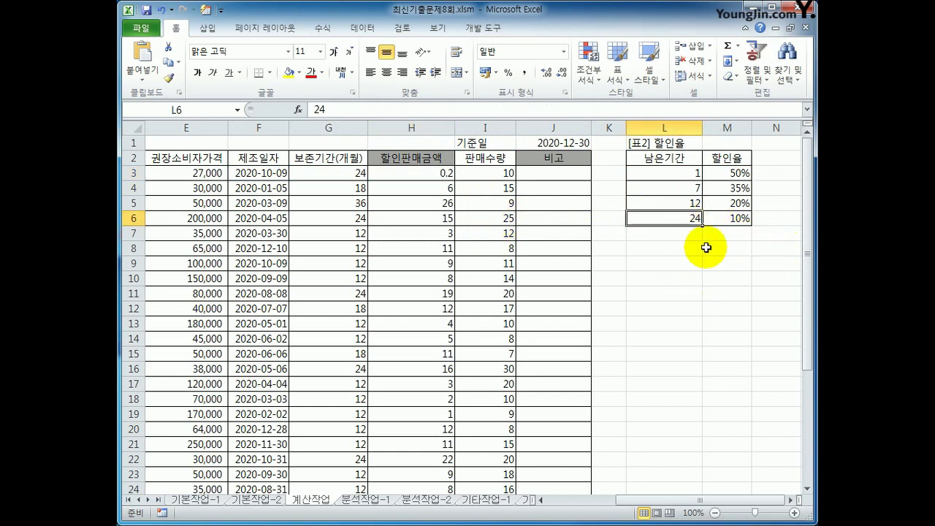
click(726, 205)
click(417, 175)
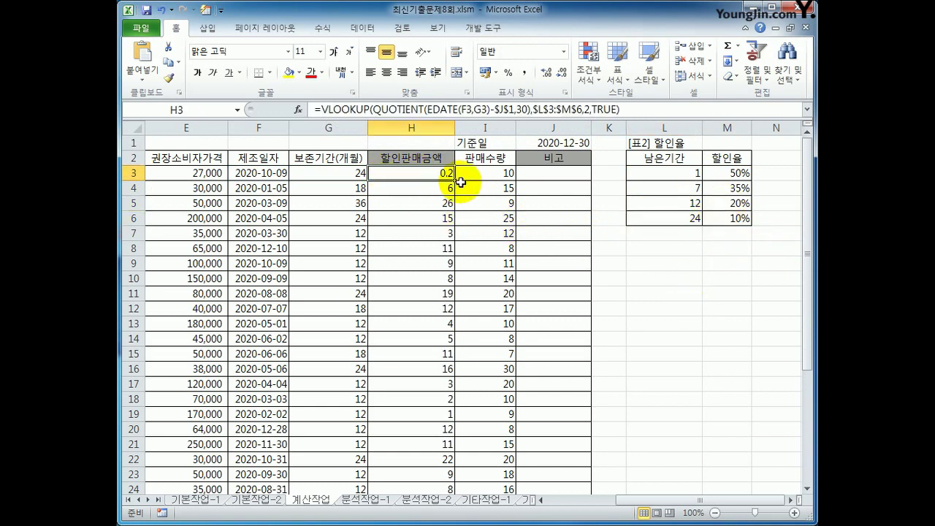
double_click(457, 180)
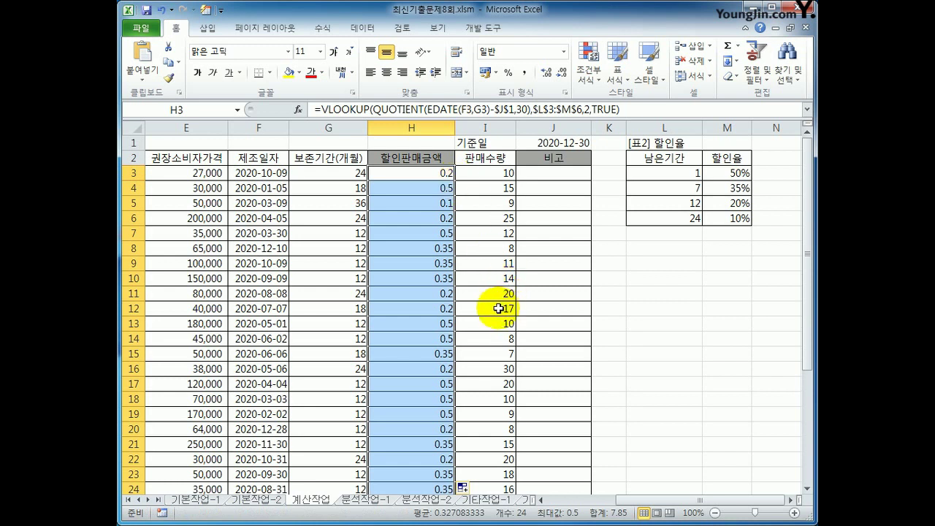
Change the H3 formula to the discounted price =E3*(1-VLOOKUP(QUOTIENT(EDATE(F3,G3)-$J$1,30),$L$3:$M$6,2,TRUE)).
click(436, 174)
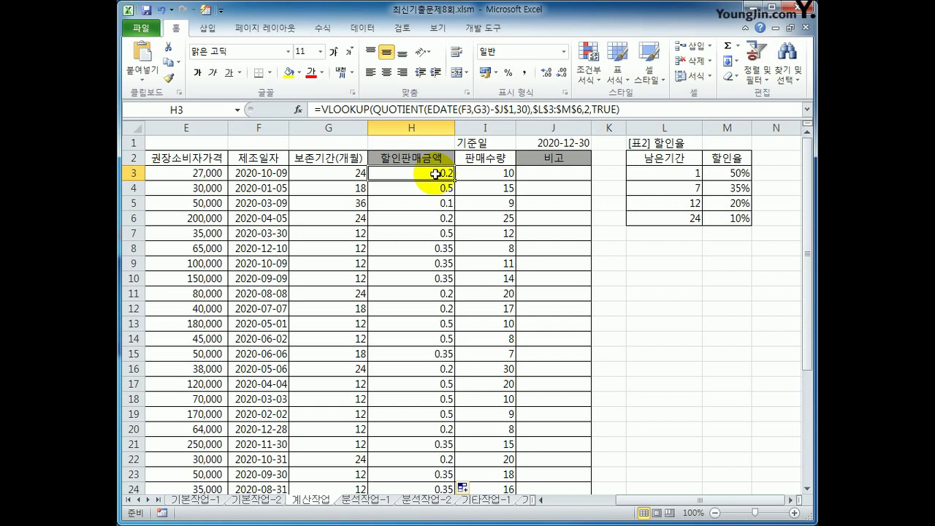
click(323, 110)
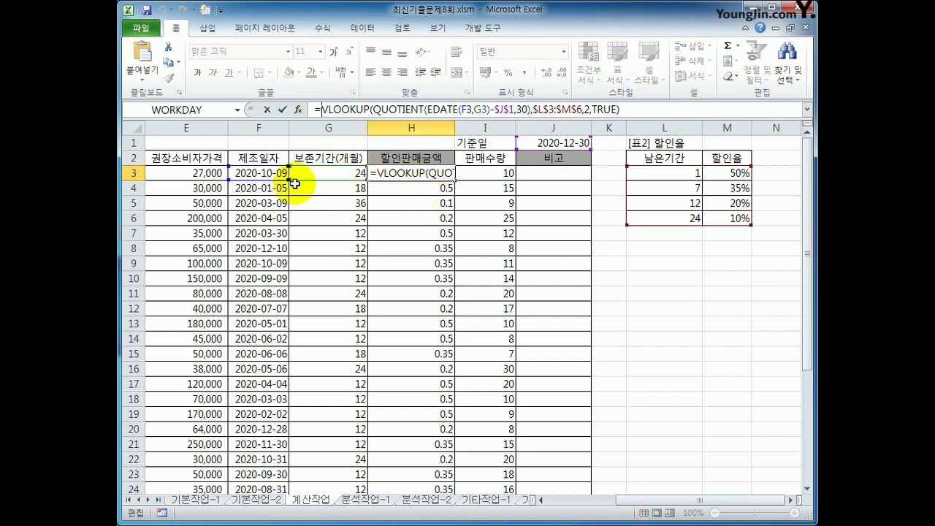
click(176, 173)
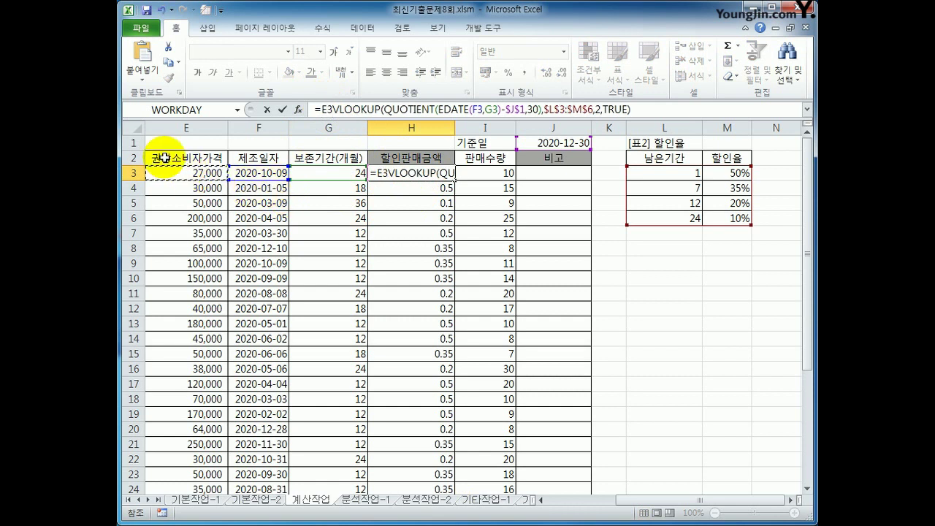
text(*)
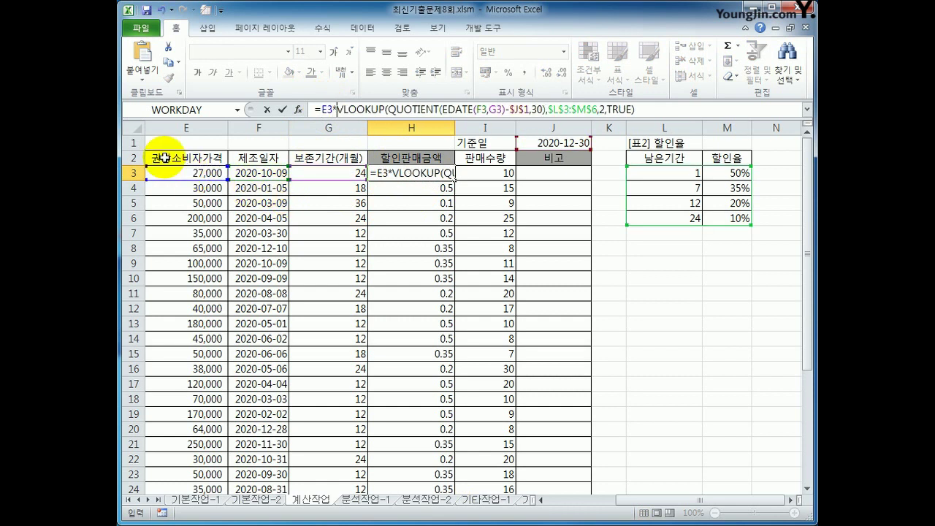
text((10)
key(BackSpace)
text(-)
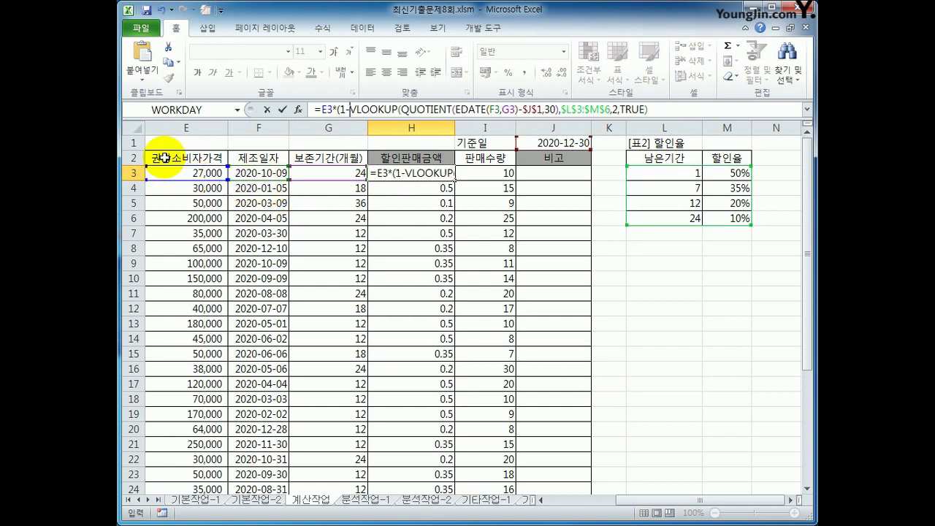
click(649, 109)
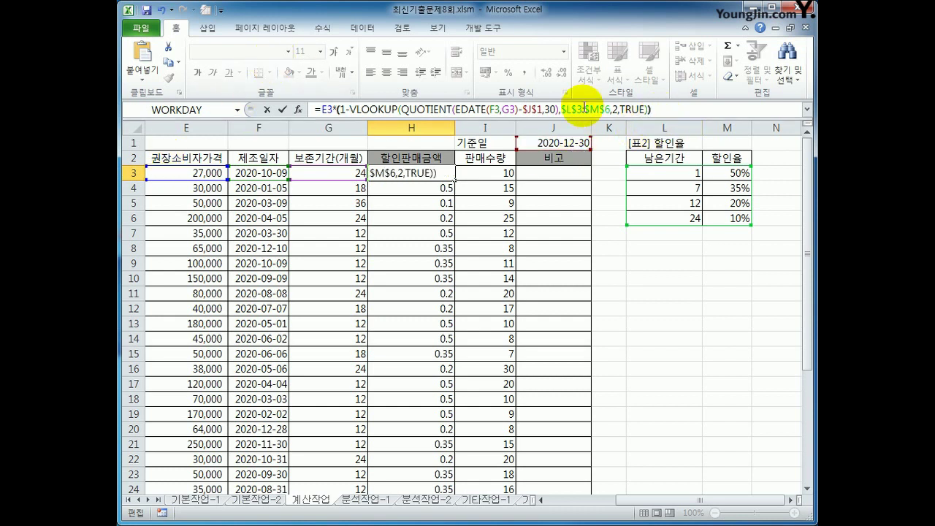
key(Return)
key(Up)
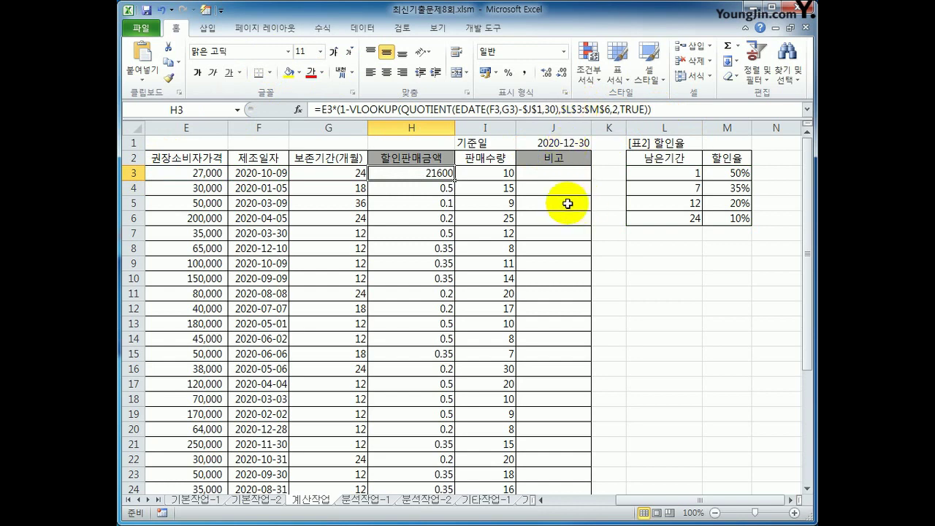
Format H3 as 회계 with the symbol set to 없음, and fill its formula down the 할인판매금액 column.
right_click(439, 176)
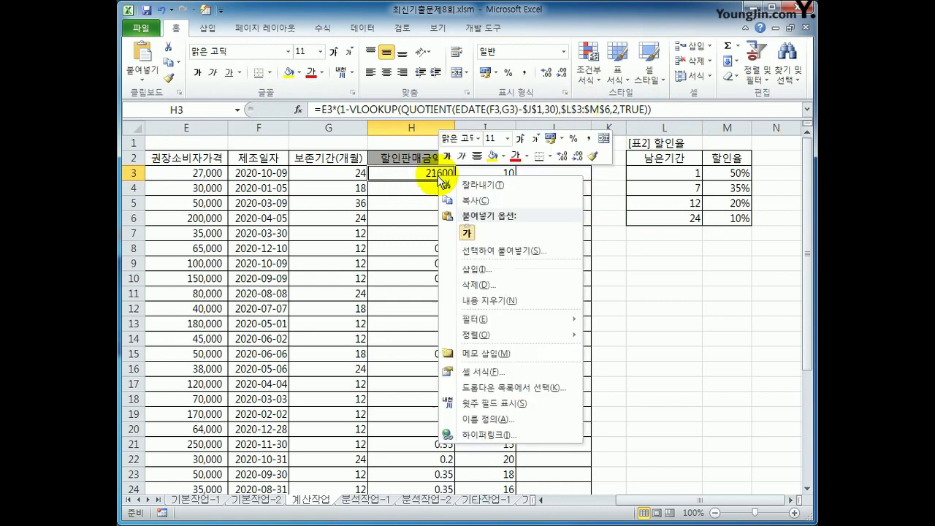
click(533, 376)
click(369, 298)
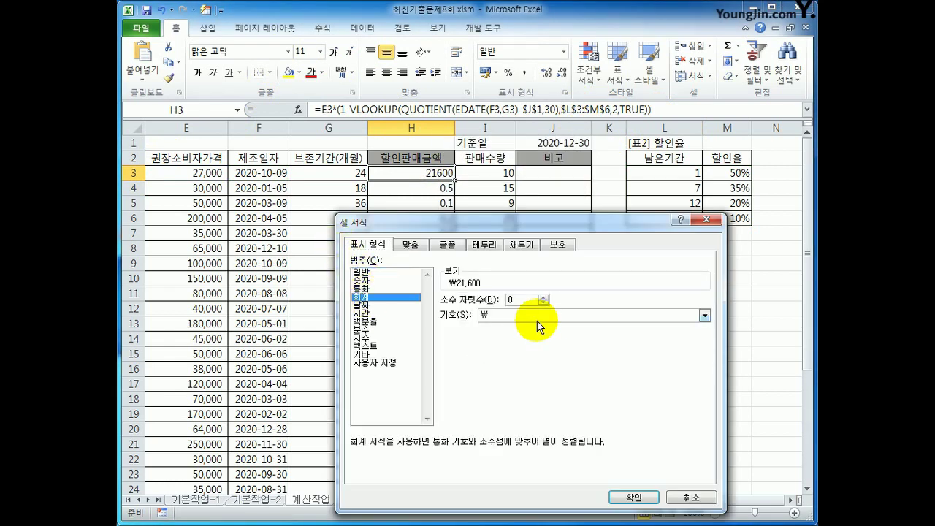
click(589, 316)
click(583, 328)
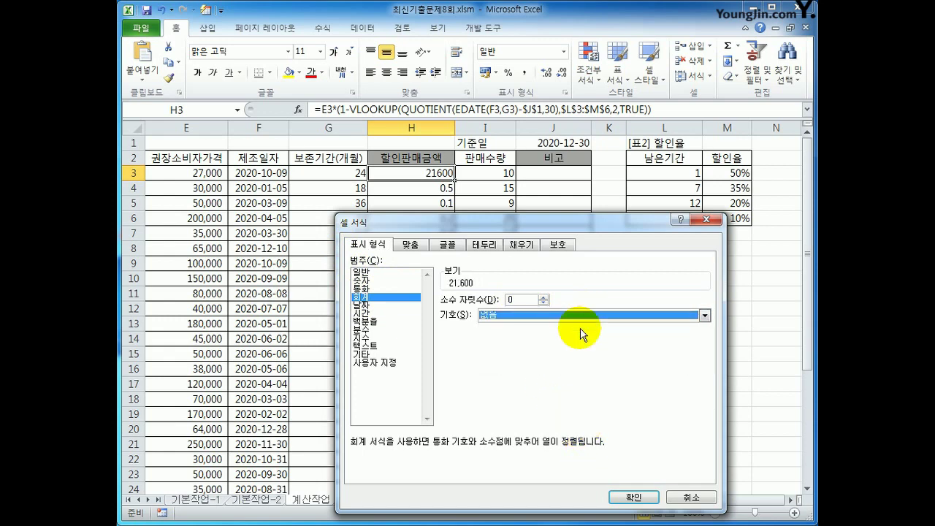
click(618, 499)
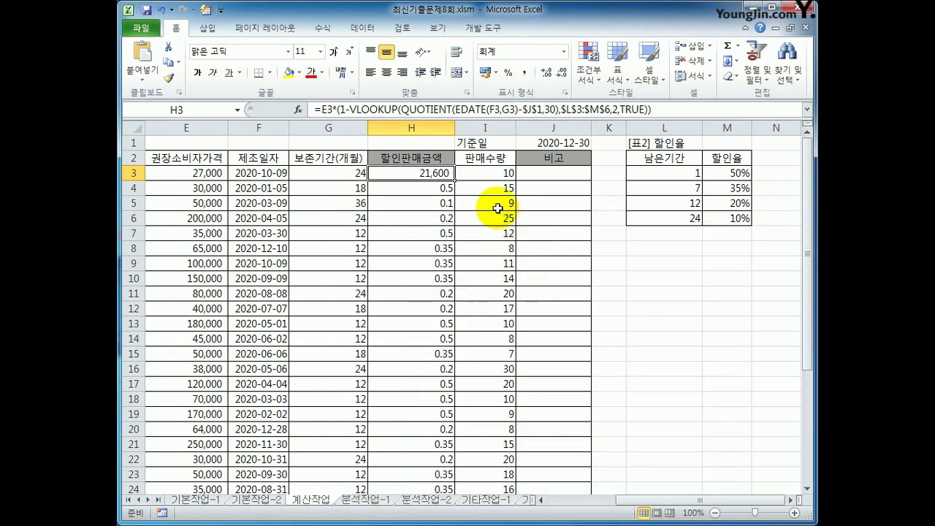
double_click(454, 180)
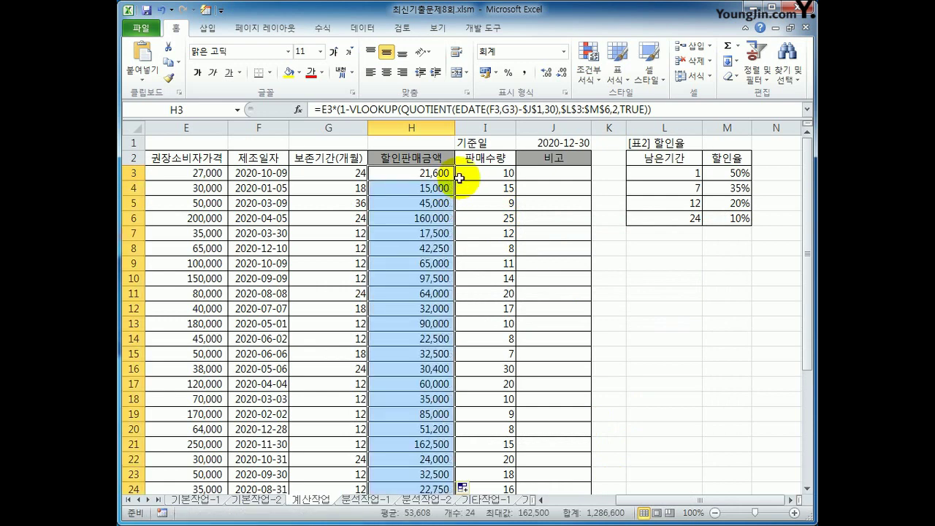
Check the number format settings of cell H3.
click(404, 173)
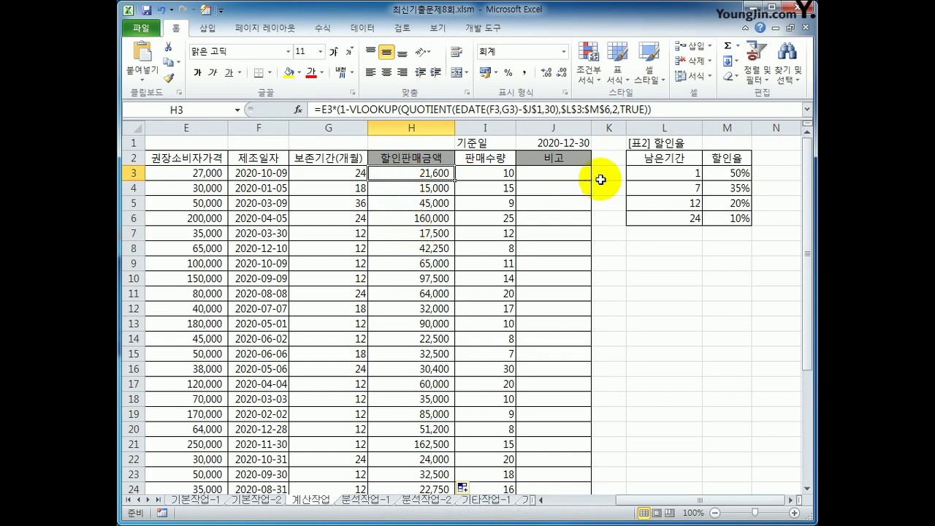
right_click(425, 173)
click(479, 370)
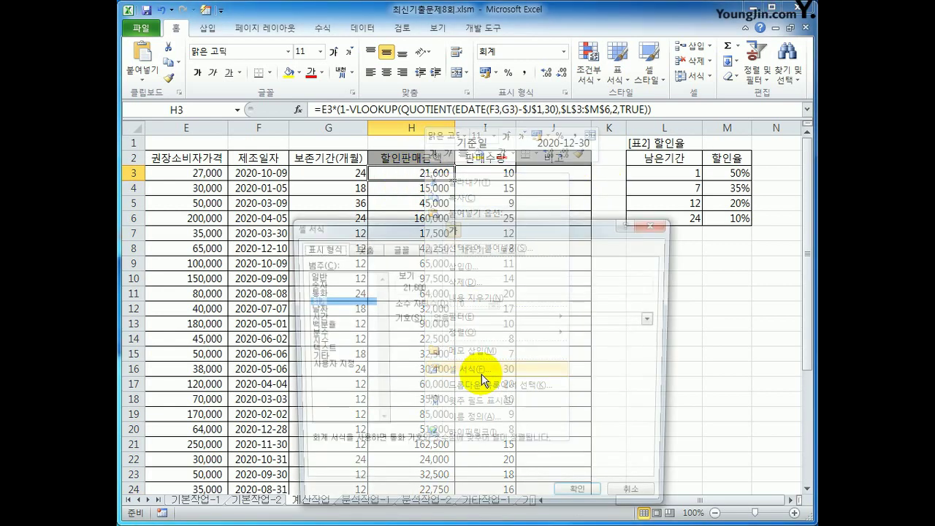
click(608, 501)
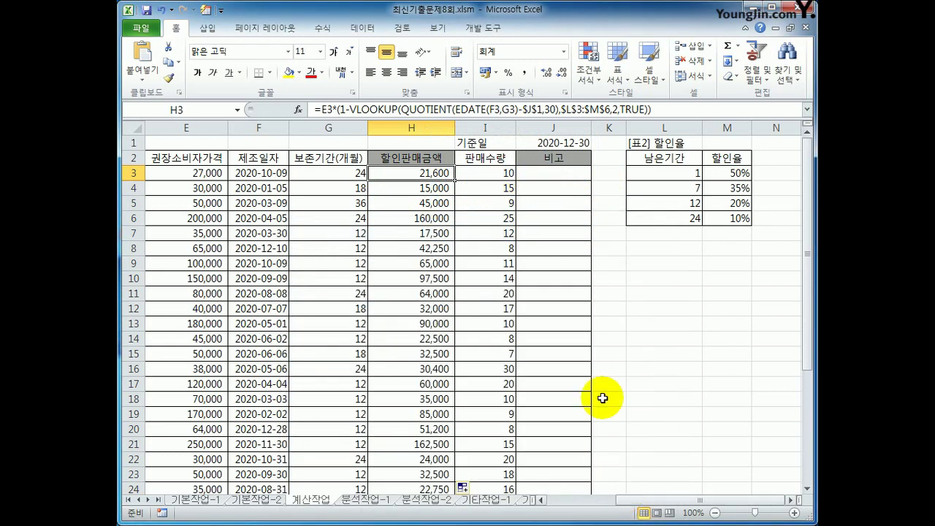
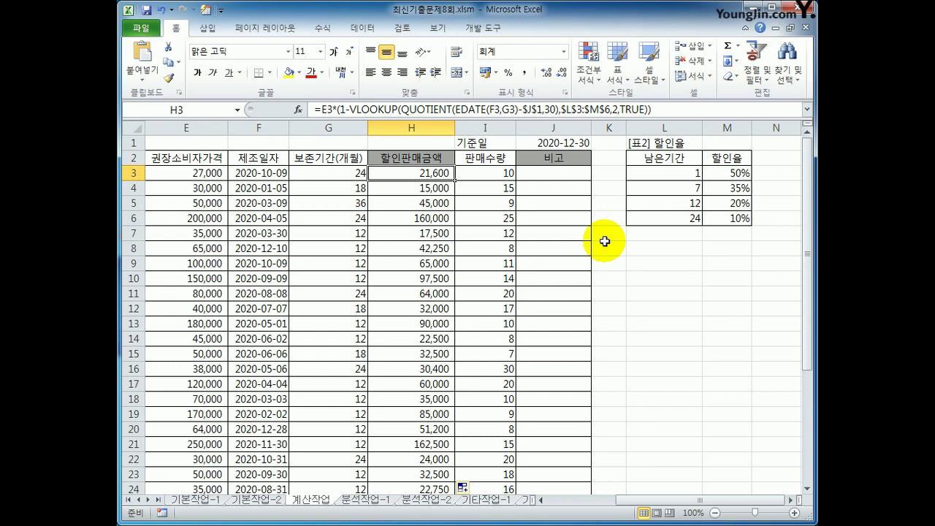
Start a SUMIFS formula in B30 of the 표3 quantity totals table, and bring up its function arguments.
scroll(600, 371, down, 4)
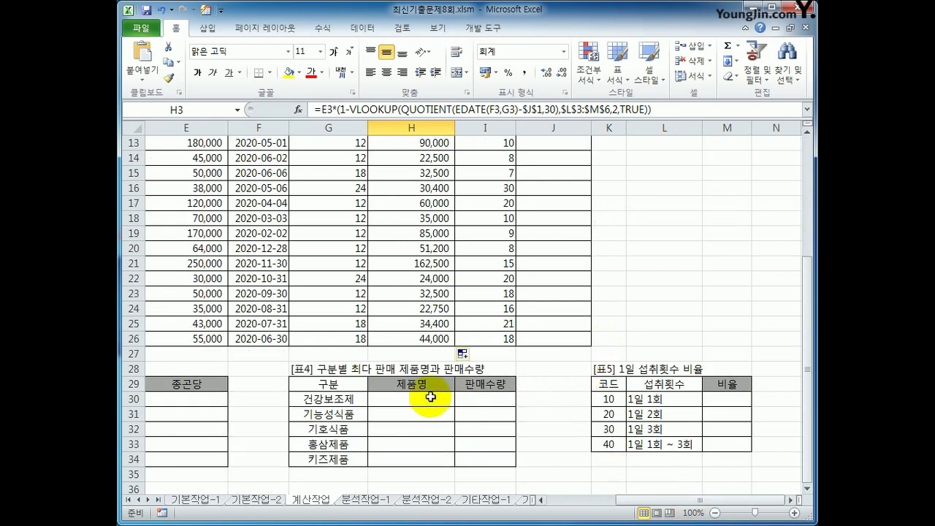
click(209, 398)
drag(741, 502, 660, 502)
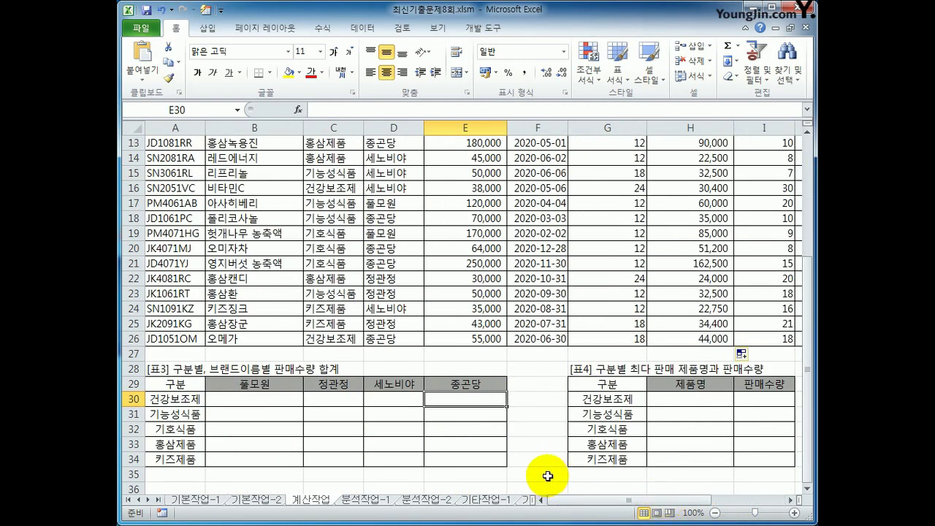
drag(252, 399, 458, 456)
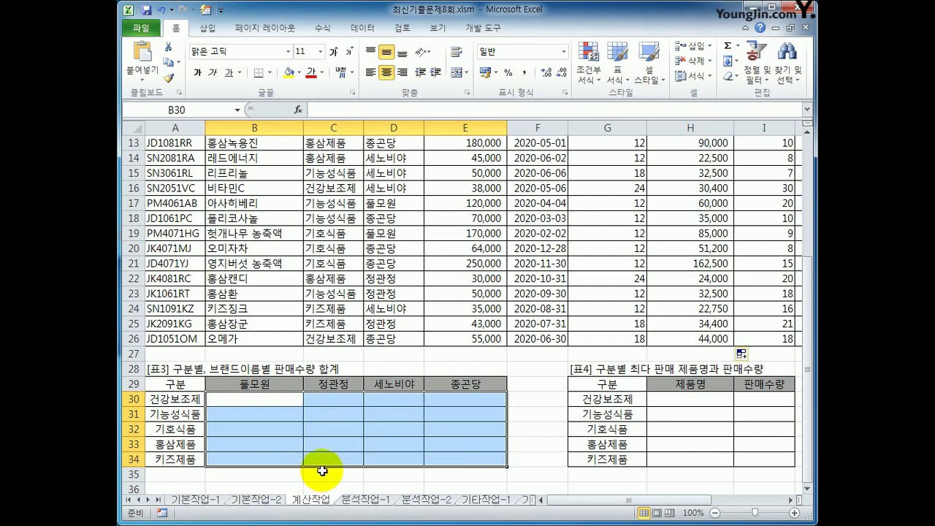
click(274, 399)
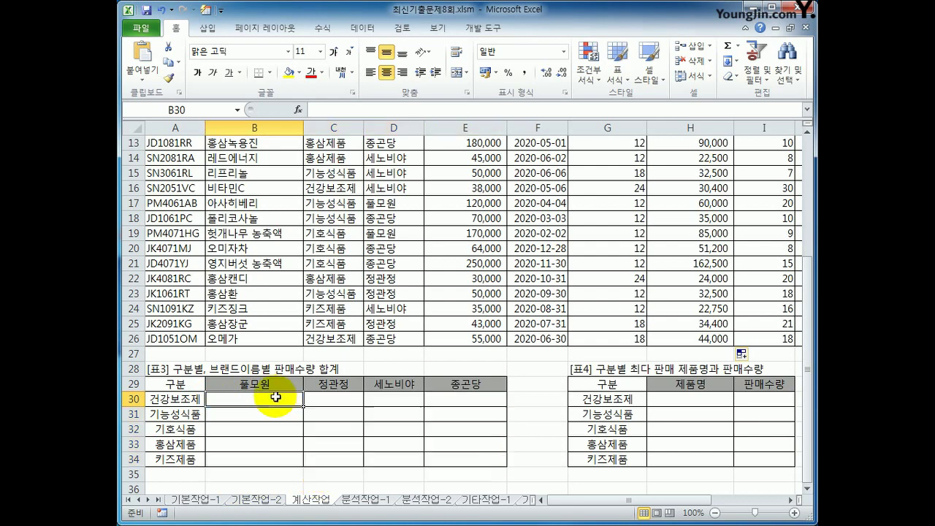
text(=sumifs)
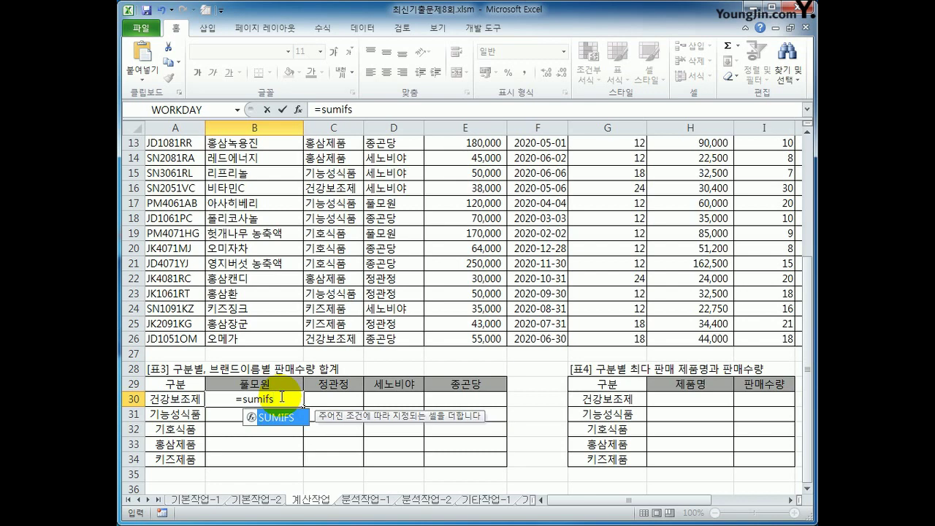
key(Tab)
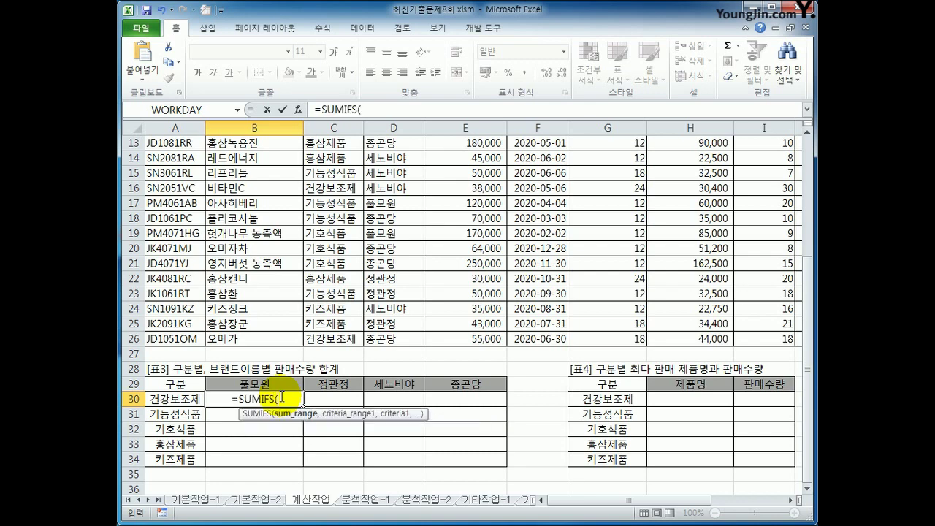
click(298, 110)
Set the SUMIFS Sum_range to the 판매수량 values as the absolute range $I$3:$I$26.
drag(453, 189, 513, 198)
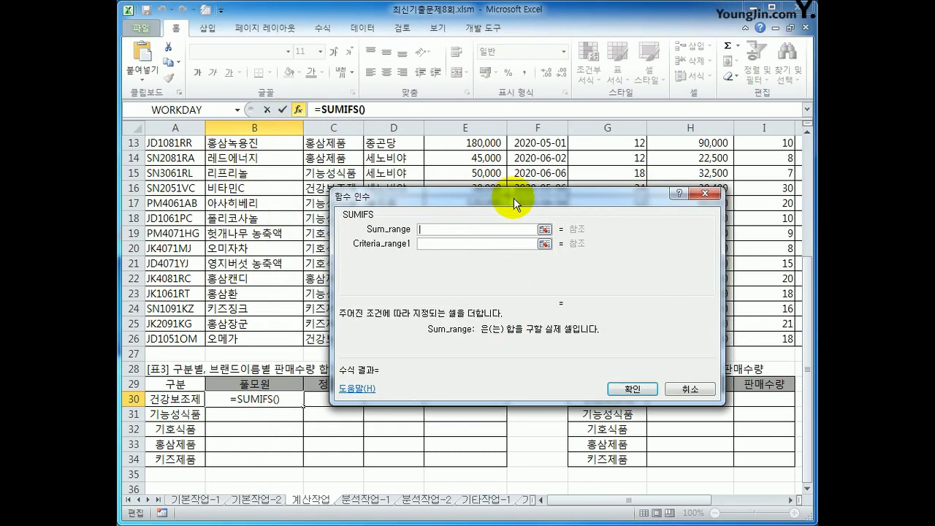
click(447, 230)
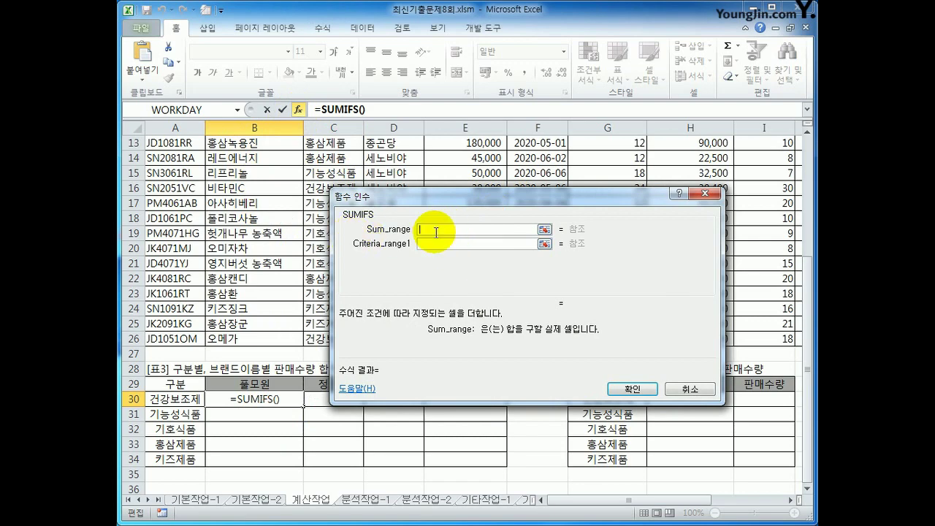
drag(438, 196, 466, 251)
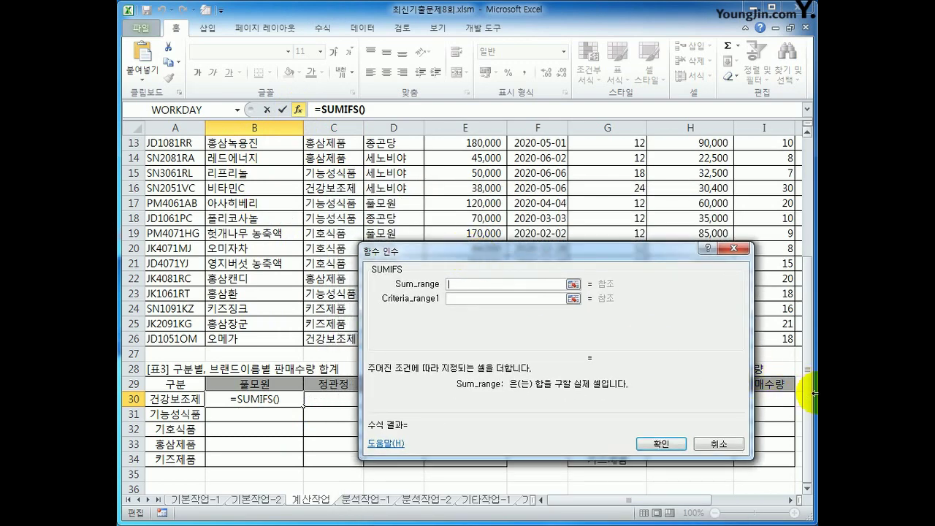
scroll(807, 398, up, 4)
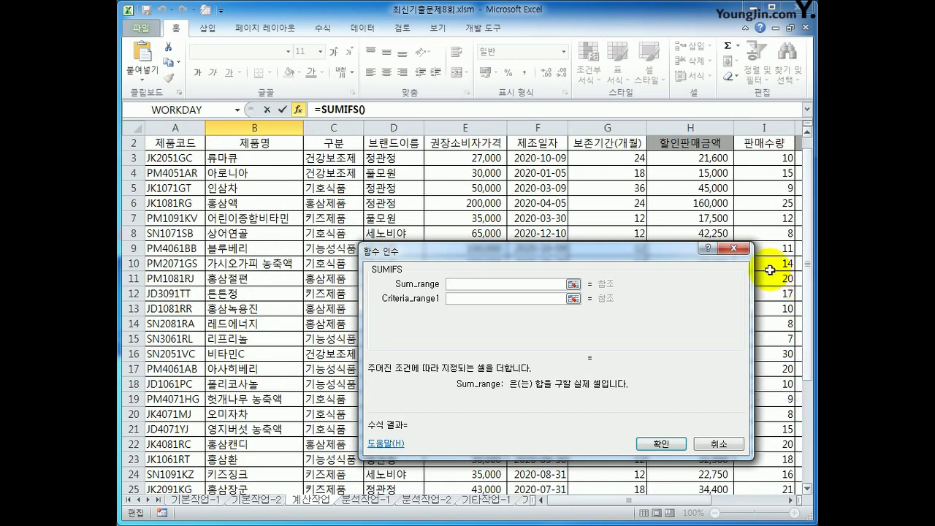
drag(765, 158, 766, 465)
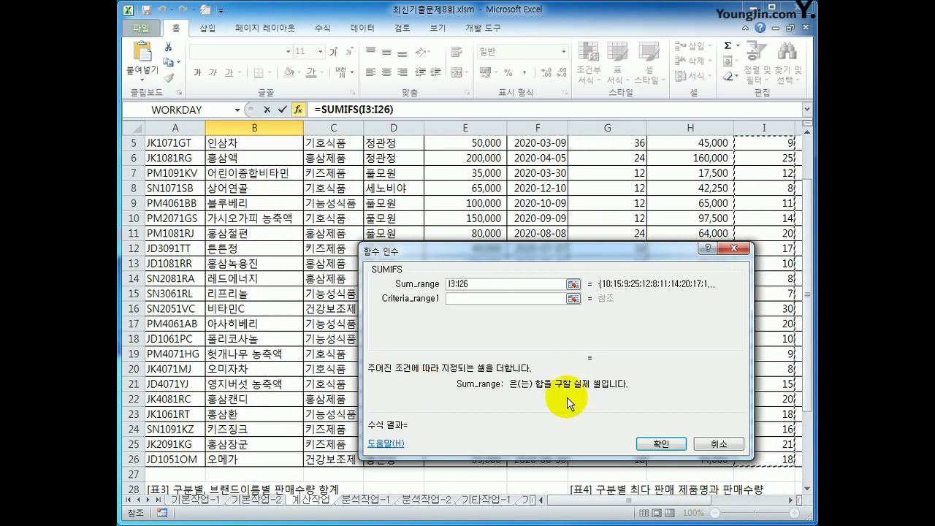
key(F4)
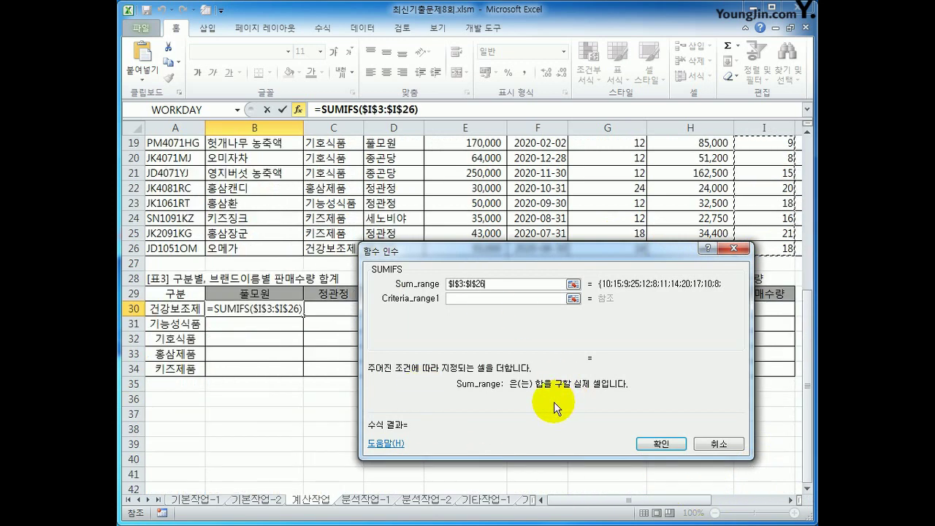
Add the 구분 condition to SUMIFS, with Criteria_range1 $C$3:$C$26 and Criteria1 $A30.
click(494, 296)
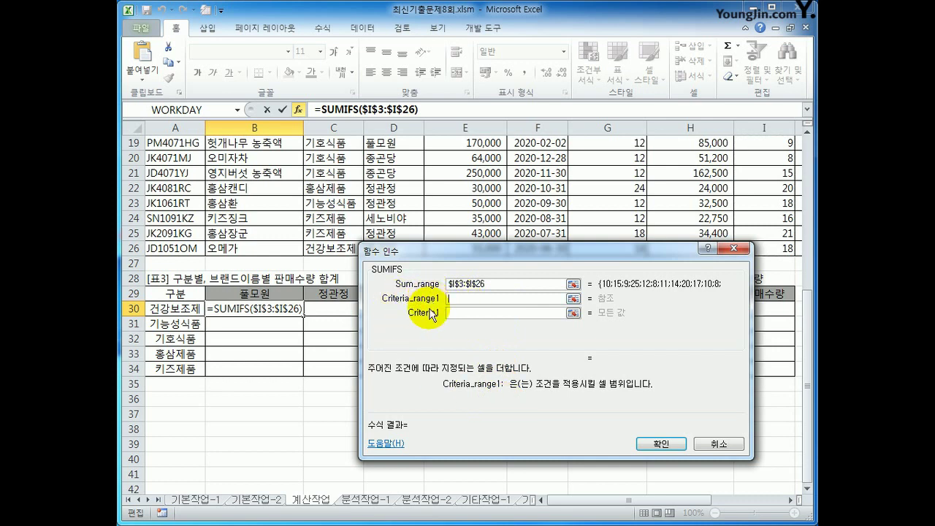
scroll(461, 380, up, 6)
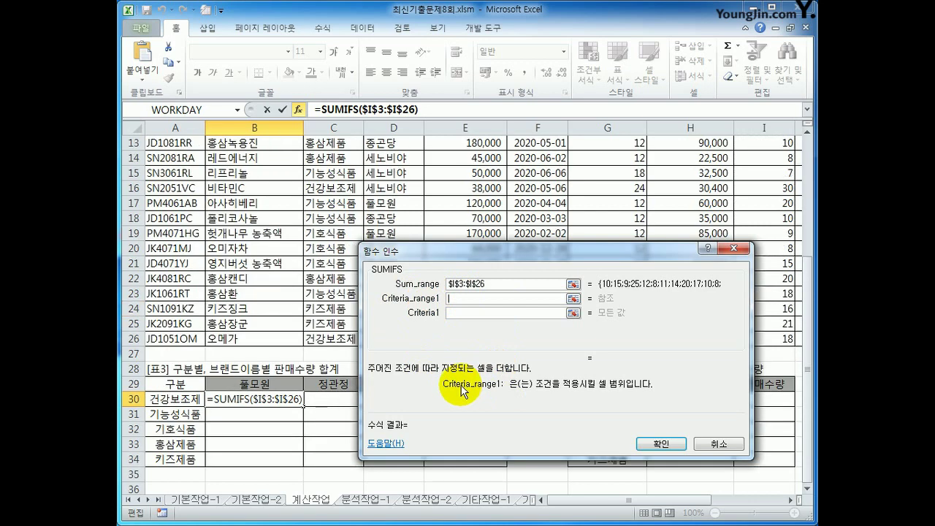
drag(333, 174, 355, 463)
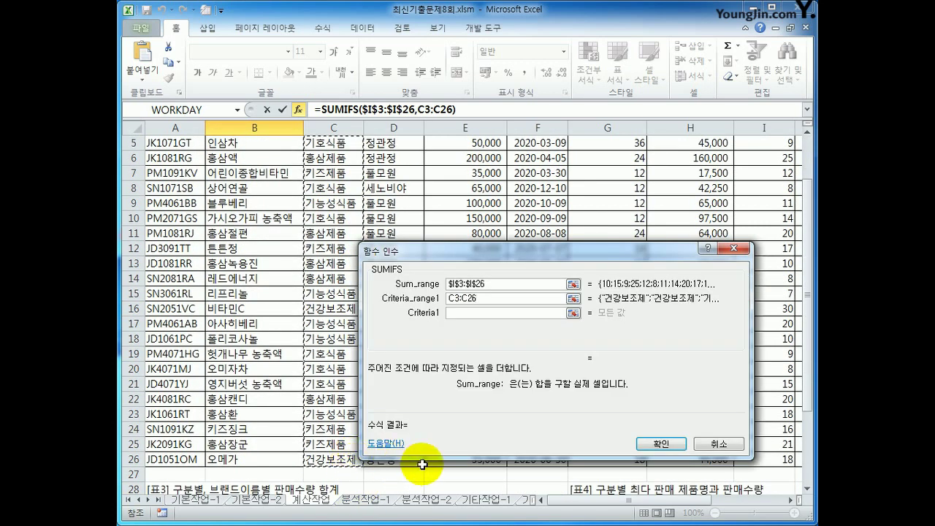
key(F4)
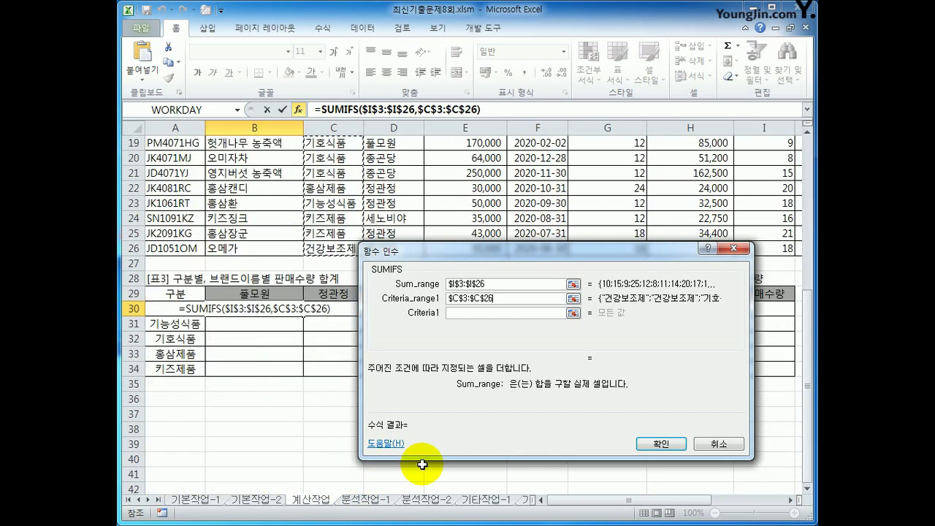
click(449, 312)
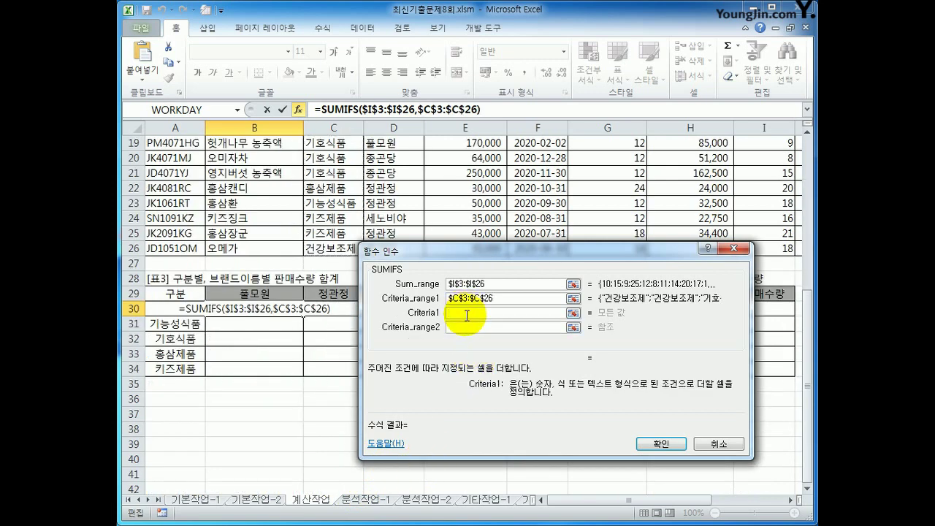
click(168, 308)
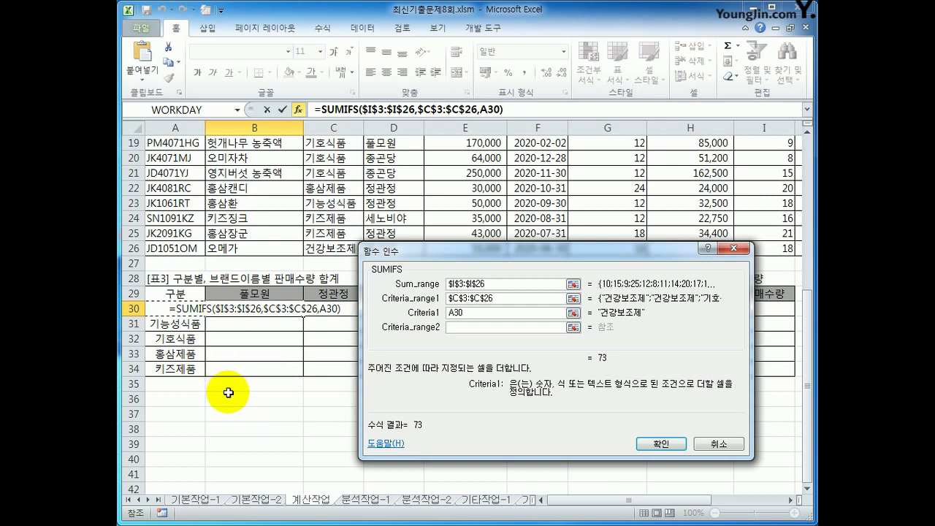
key(F4)
key(F4)
key(F4)
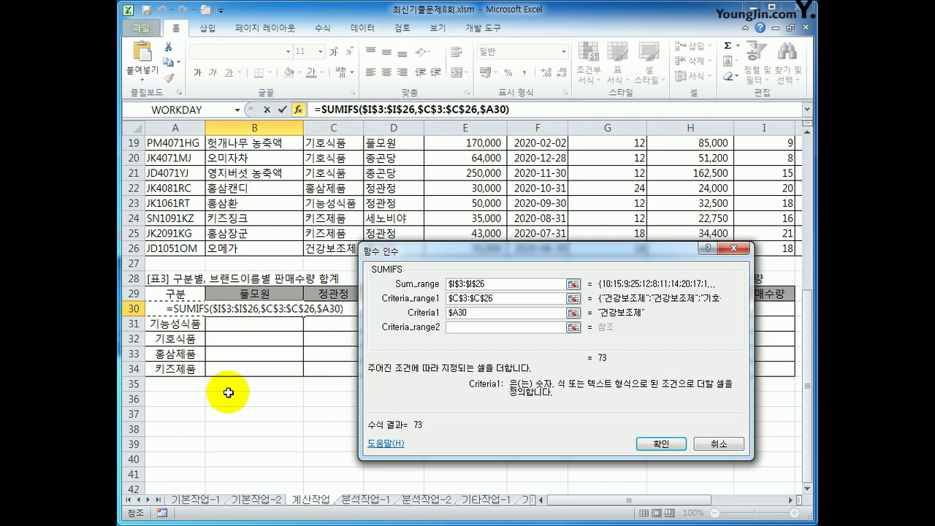
Add the 브랜드이름 condition to SUMIFS, with Criteria_range2 $D$3:$D$26 and Criteria2 B$29, and enter the formula.
click(518, 328)
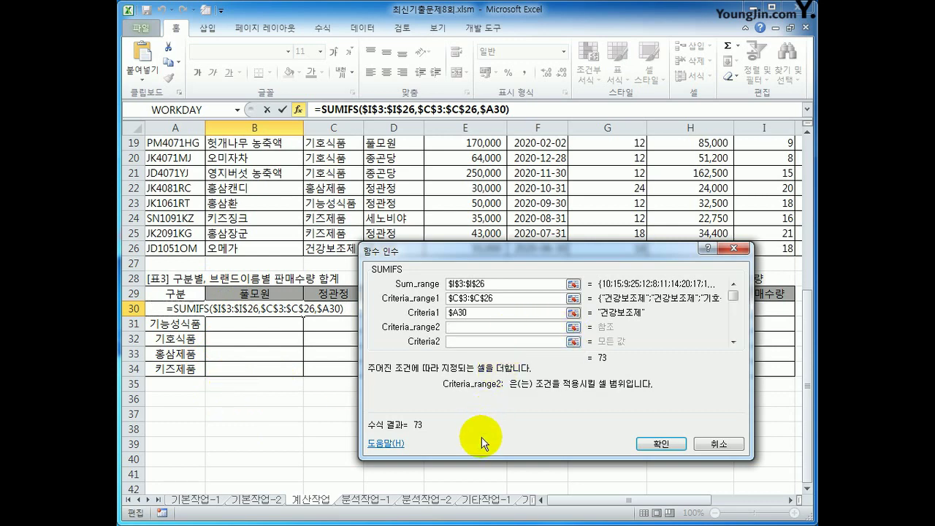
scroll(482, 437, up, 6)
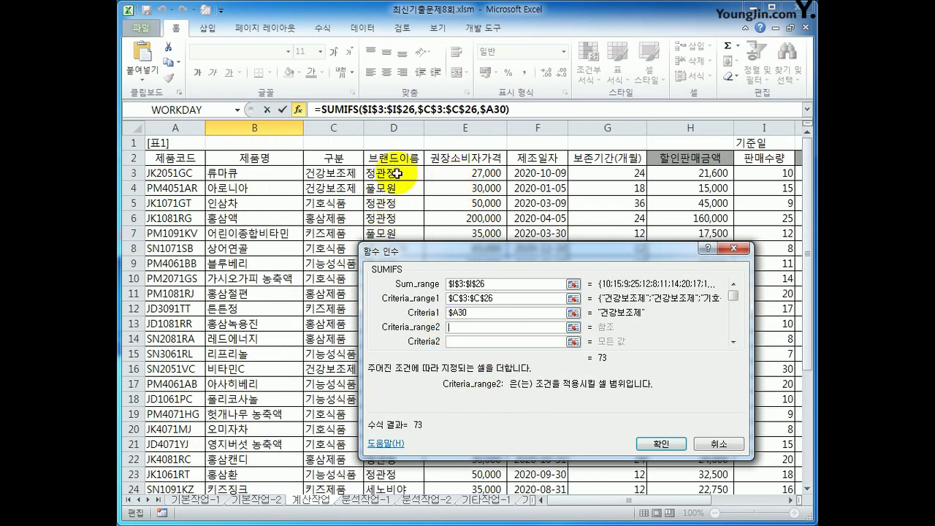
drag(395, 173, 410, 469)
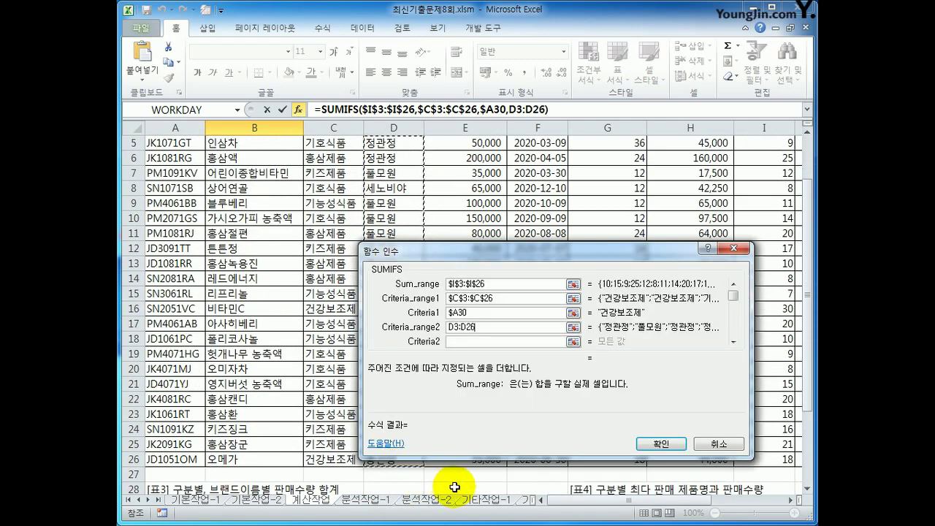
key(F4)
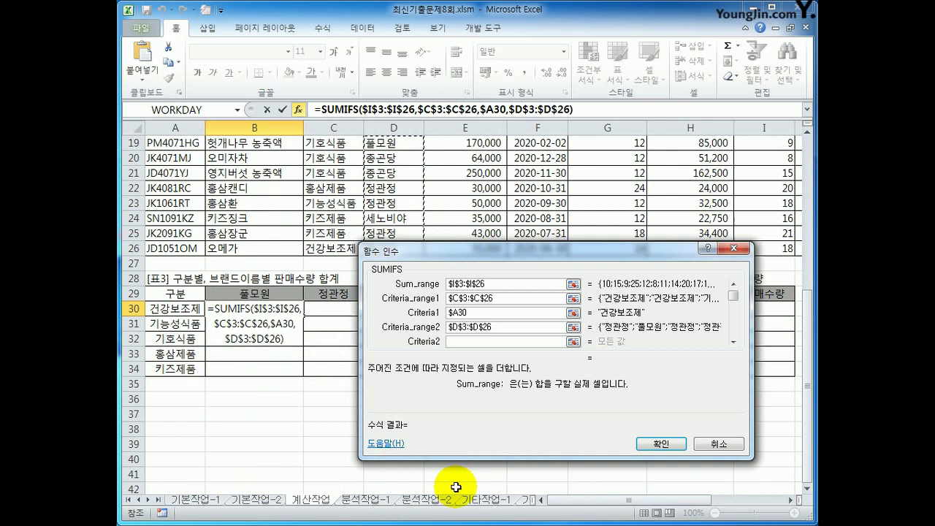
click(484, 341)
click(249, 292)
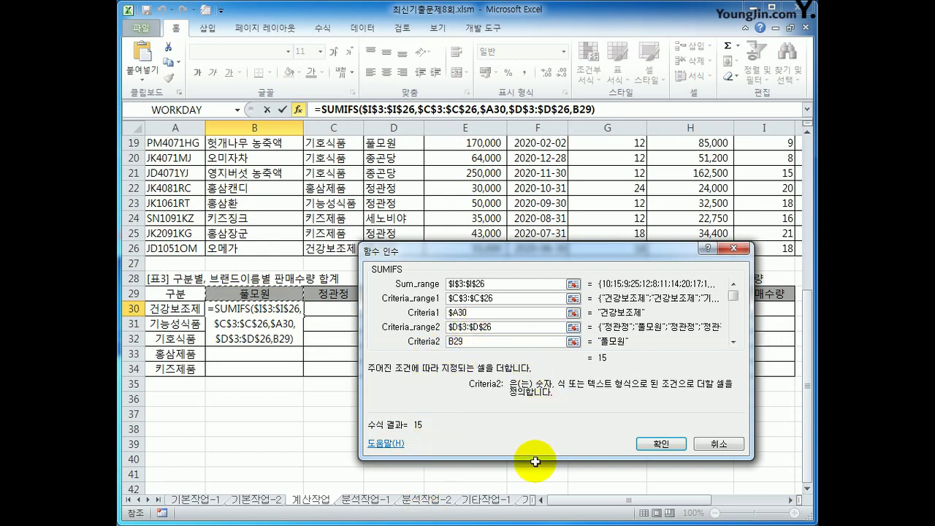
key(F4)
key(F4)
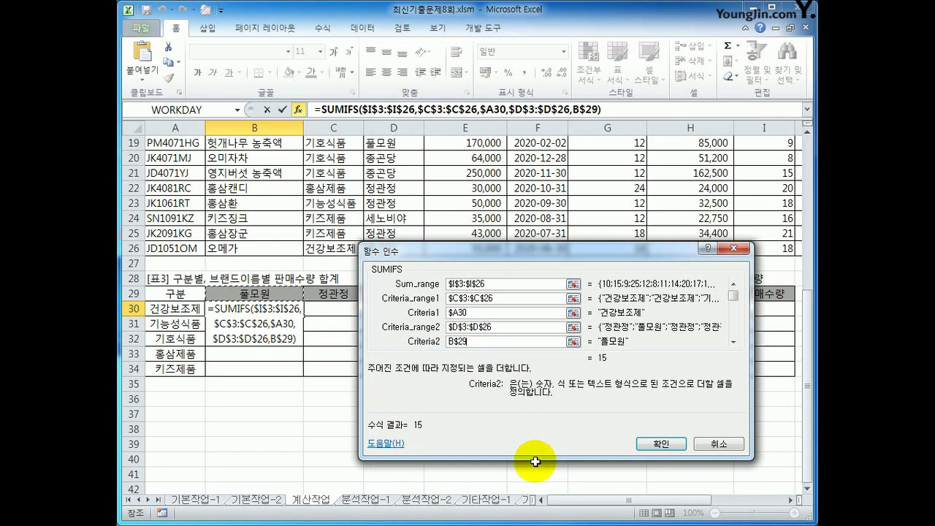
click(639, 444)
Fill the B30 SUMIFS formula down to row 34 and across to column E of the 표3 table.
drag(303, 315, 305, 374)
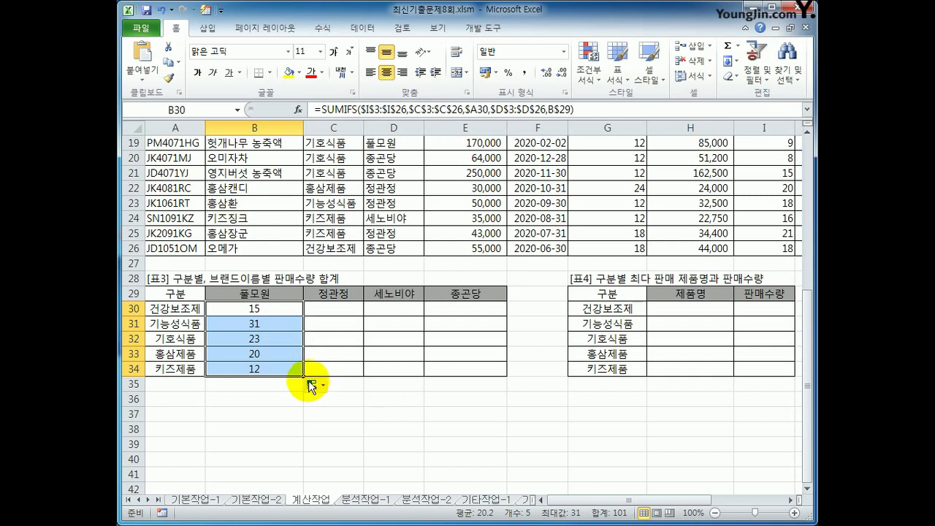
drag(304, 376, 502, 379)
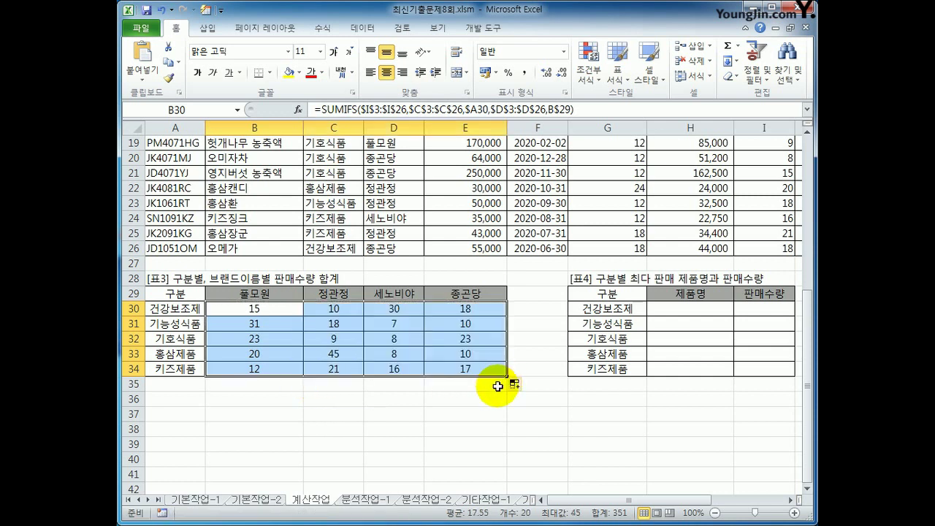
click(498, 386)
click(483, 370)
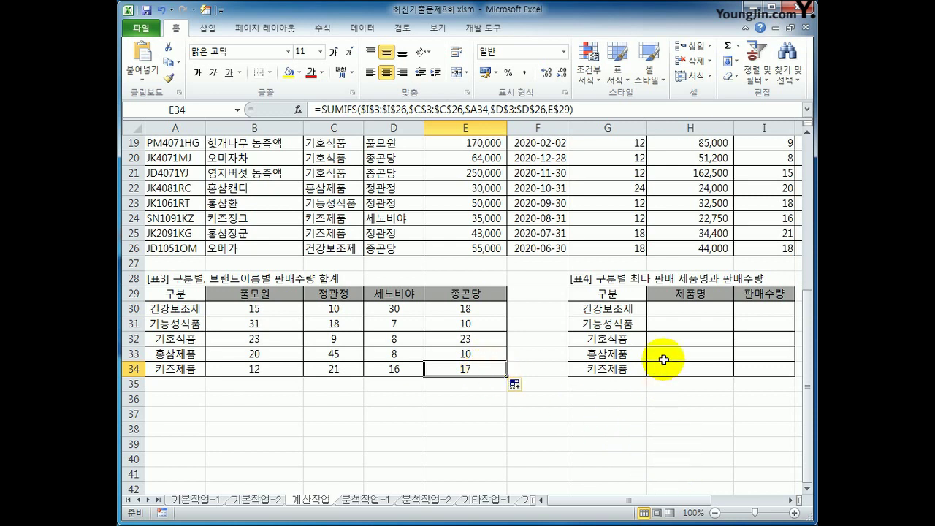
Start an INDEX formula in H30, the first 제품명 cell of the 표4 table.
drag(681, 307, 755, 369)
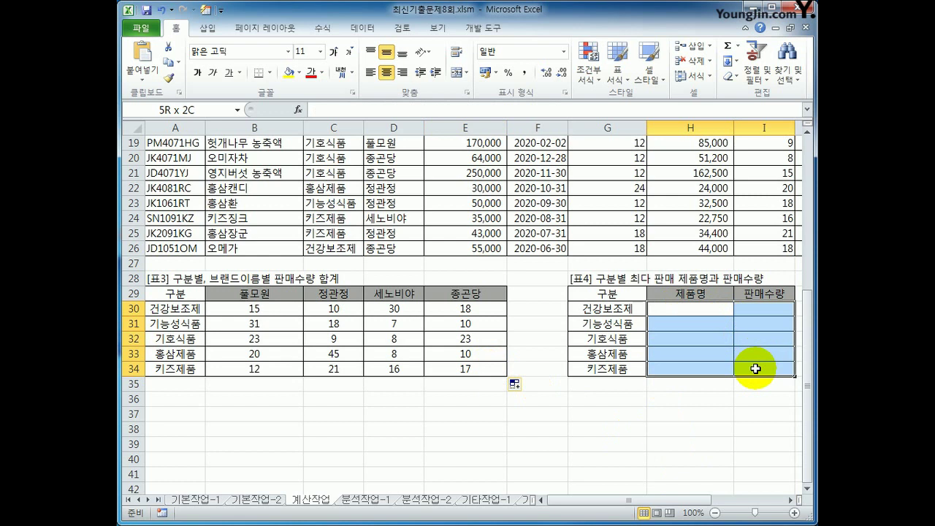
click(710, 310)
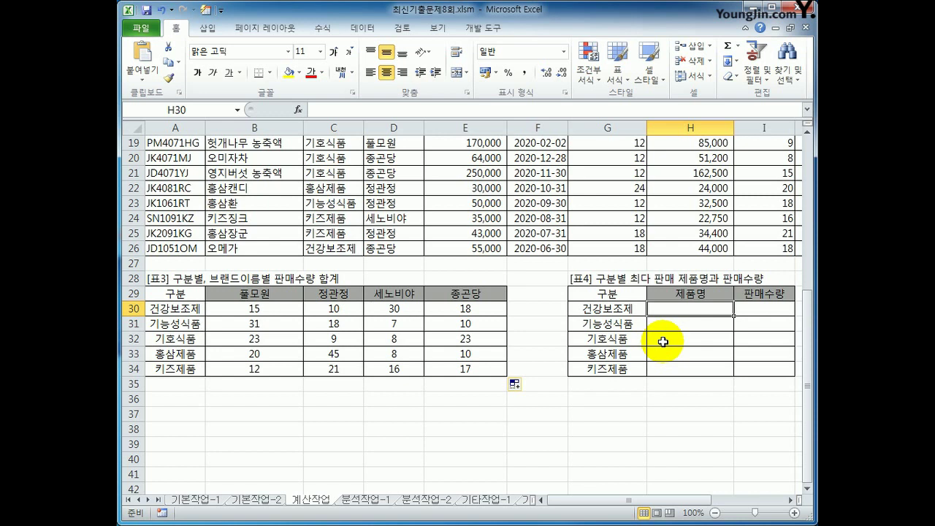
text(=ind)
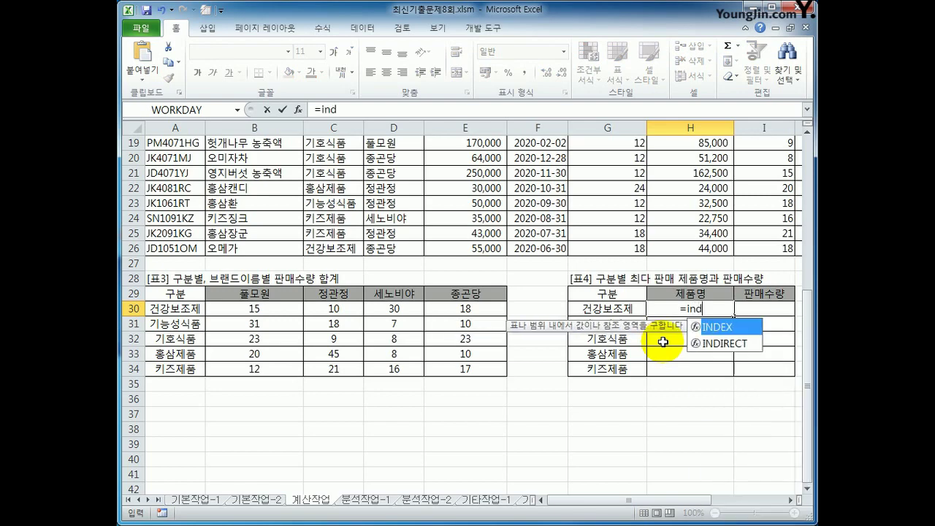
key(Tab)
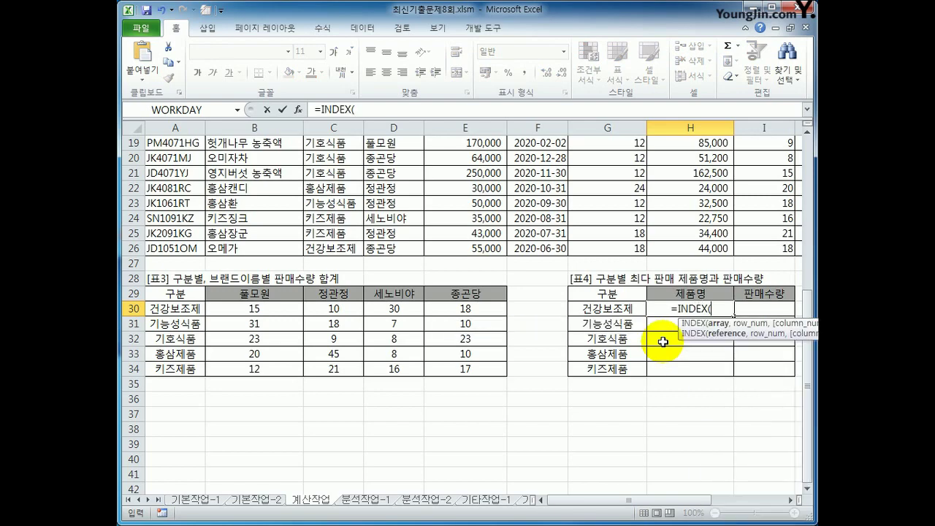
Set the product-name range $B$3:$B$26 as the array argument of the INDEX formula in H30.
scroll(663, 341, up, 6)
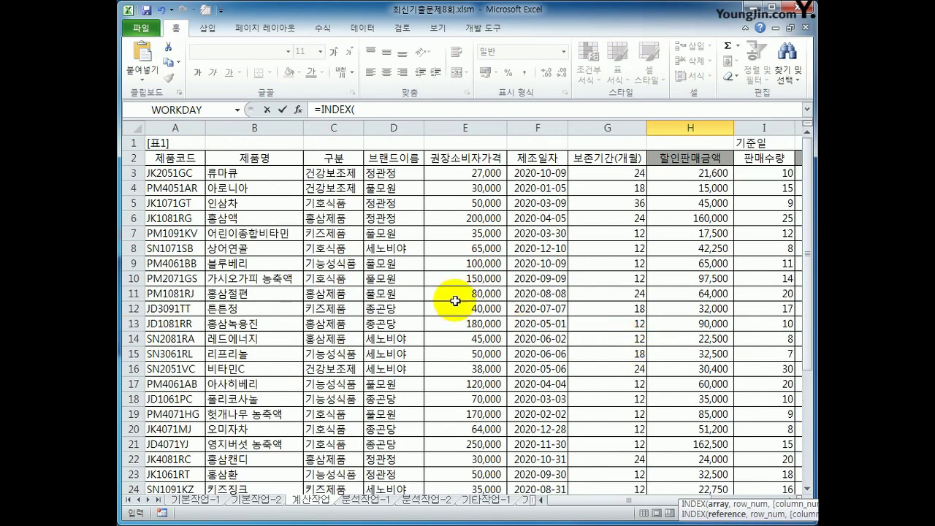
drag(280, 179, 276, 464)
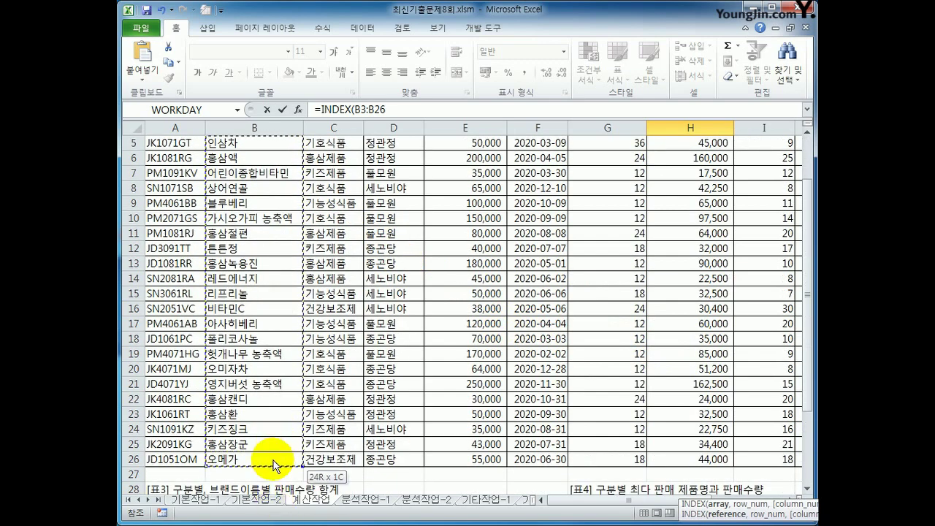
drag(276, 467, 274, 462)
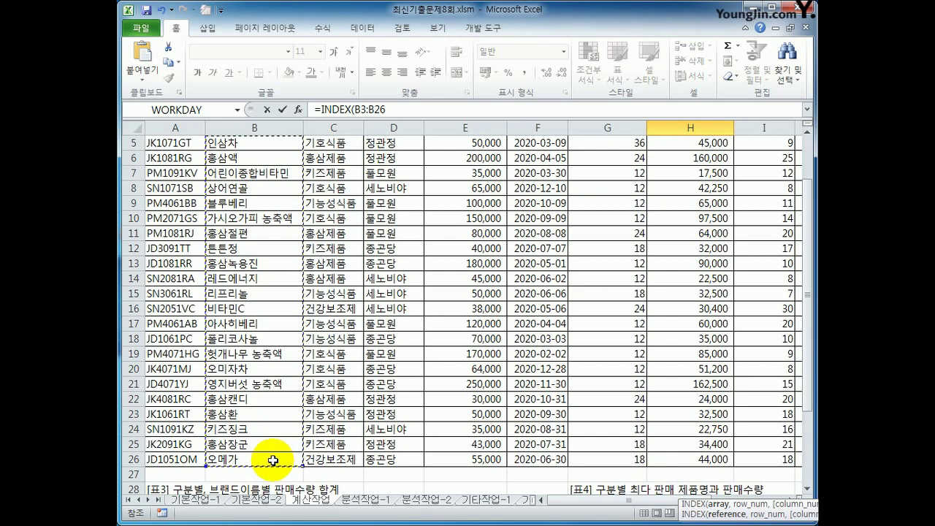
scroll(272, 459, down, 1)
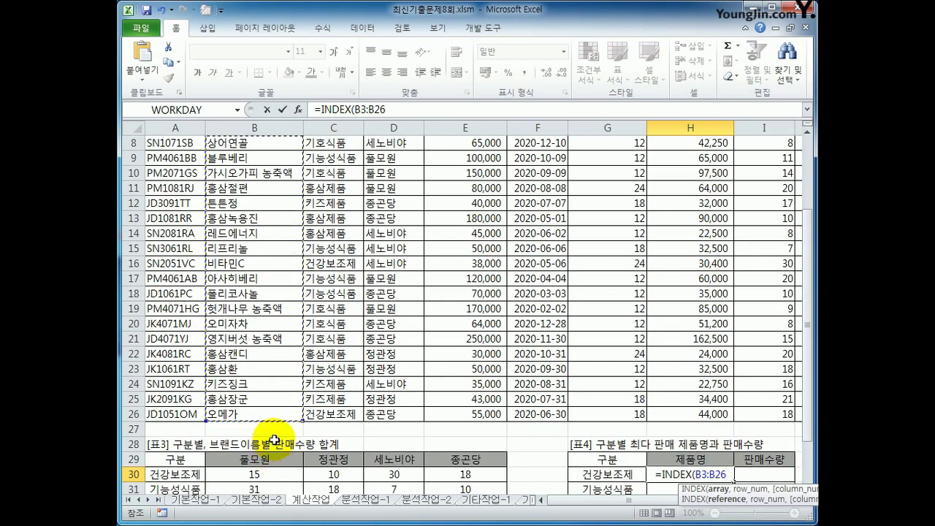
scroll(274, 439, up, 3)
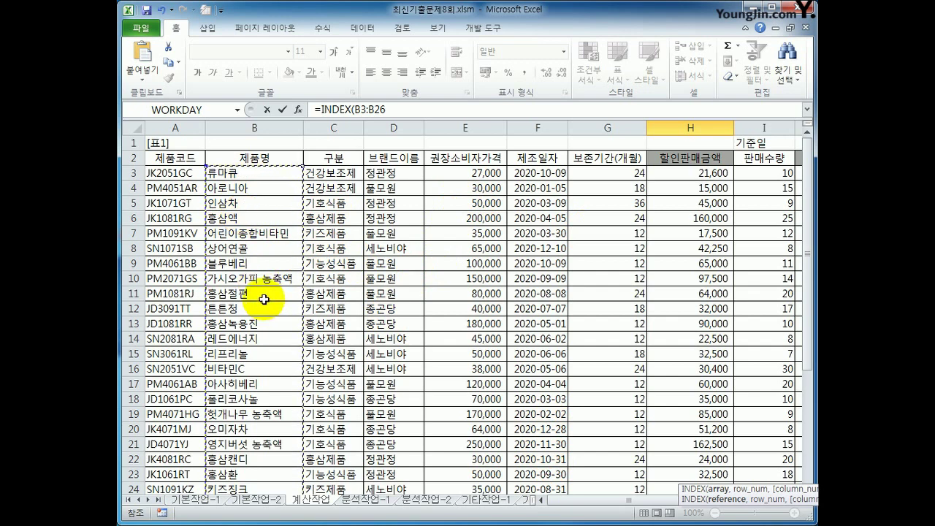
key(F4)
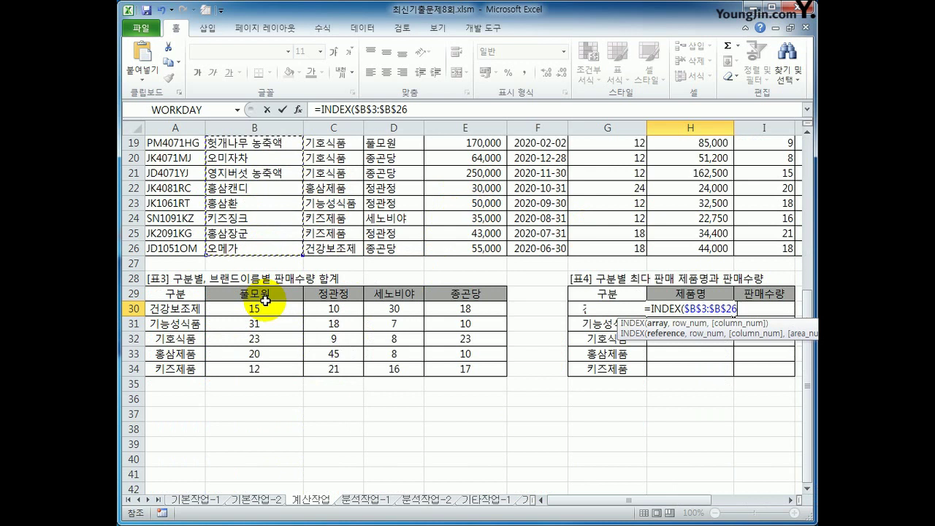
text(,)
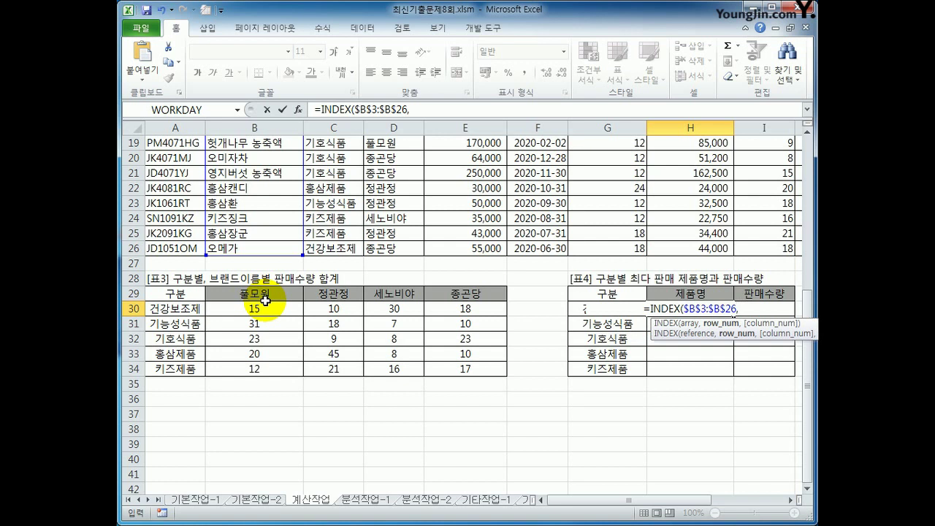
Nest a MATCH function as the INDEX row number, with a MAX function opened as its lookup value.
text(match)
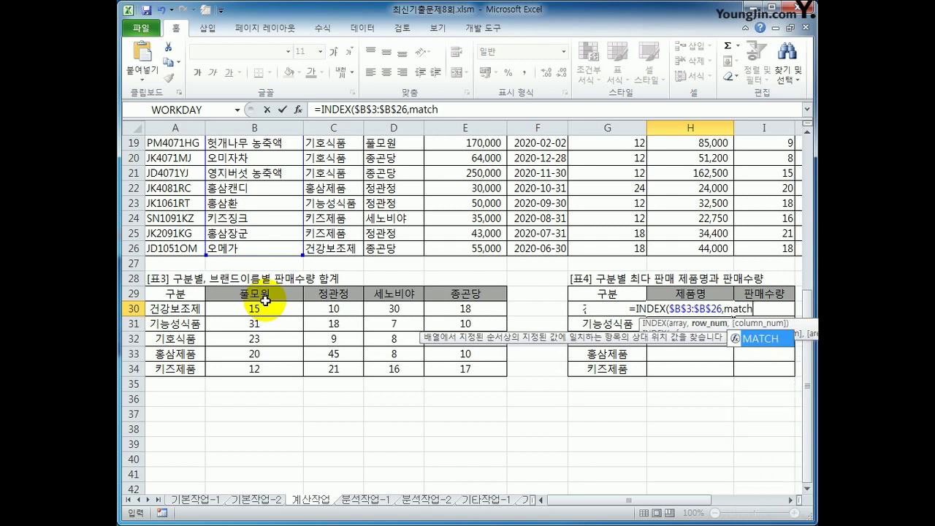
key(Tab)
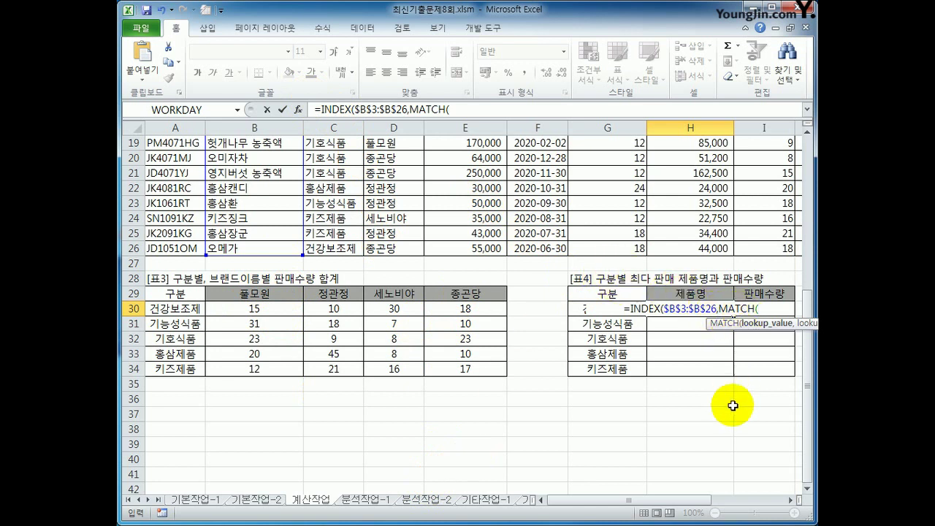
text(max()
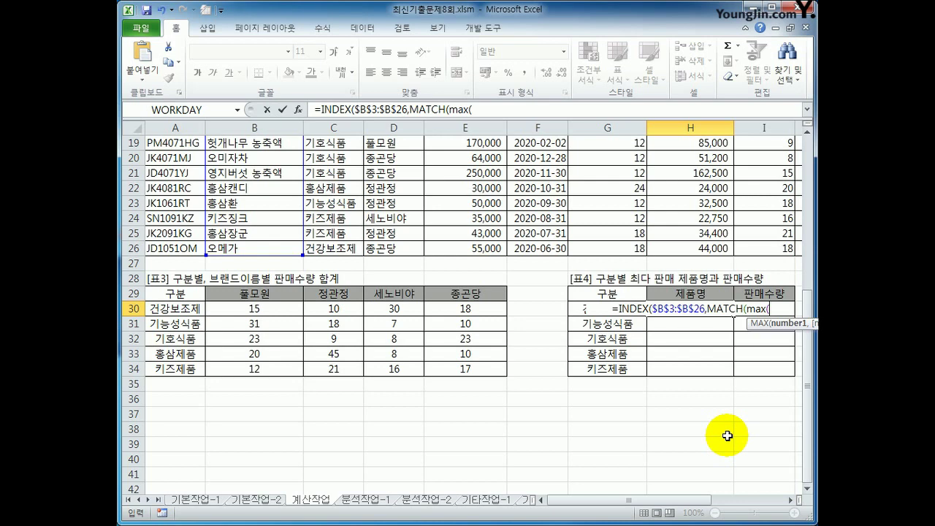
text(()
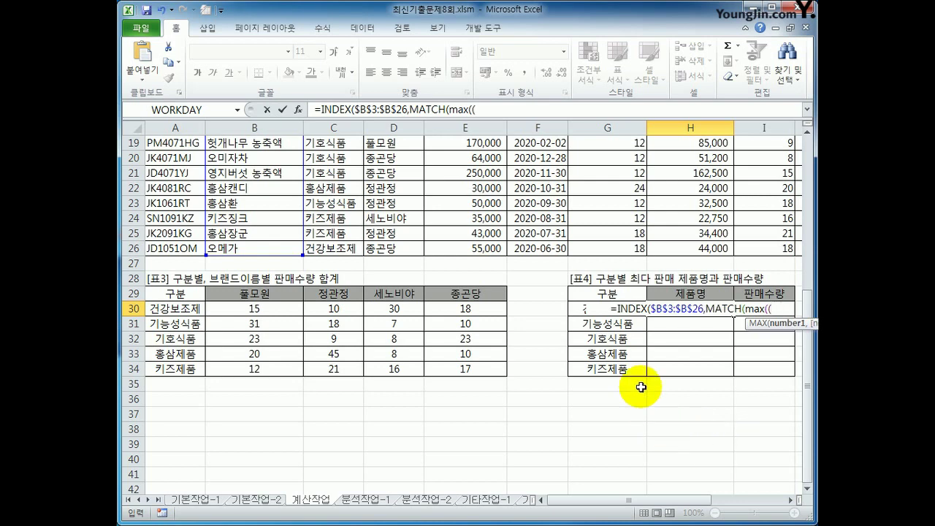
Add the condition ($C$3:$C$26=G30) inside MAX to compare the 구분 column with the table's category.
scroll(599, 432, up, 6)
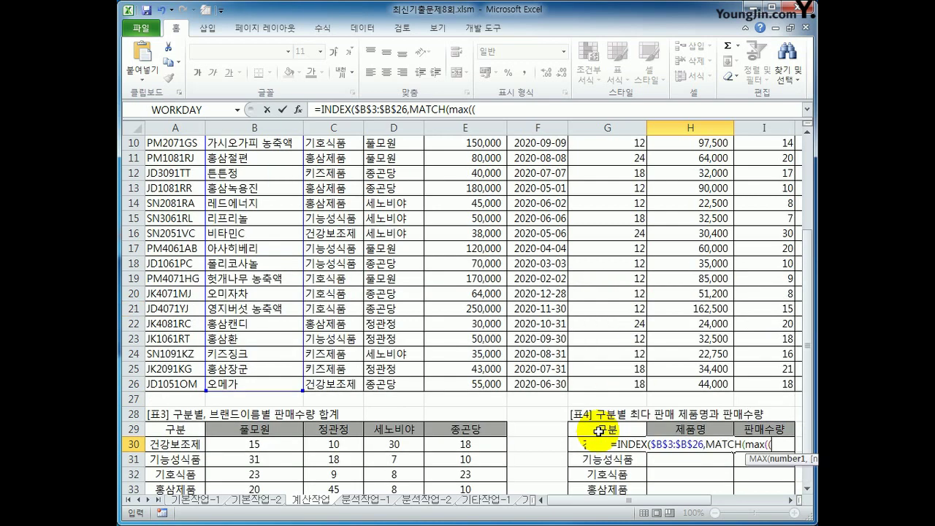
drag(329, 178, 341, 468)
key(F4)
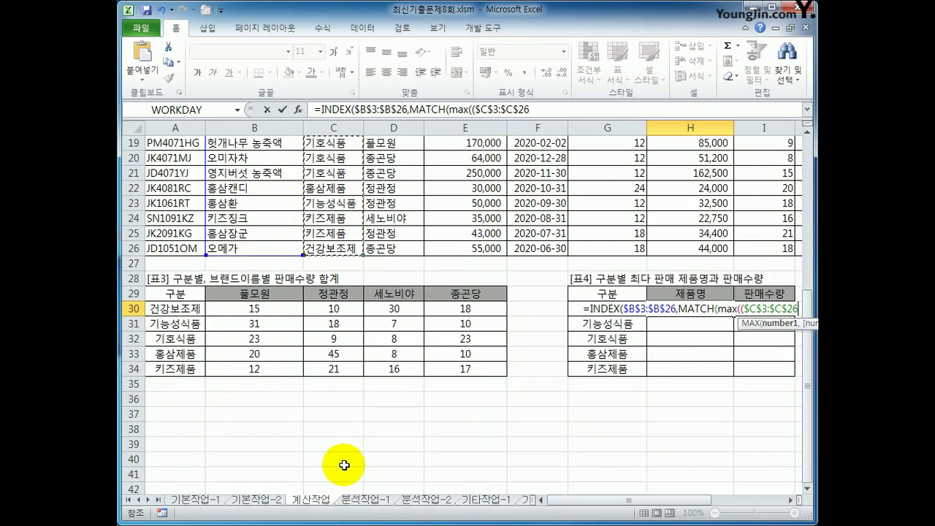
text(=)
key(Left)
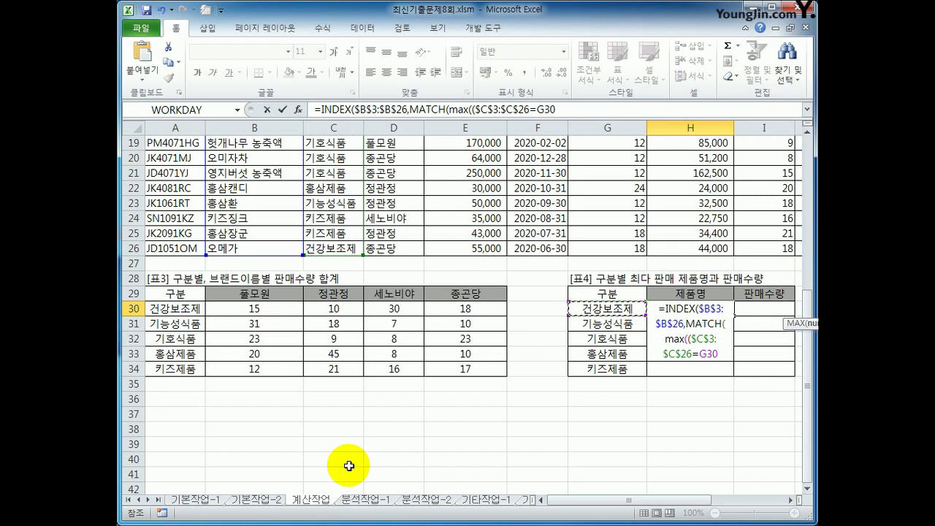
text())
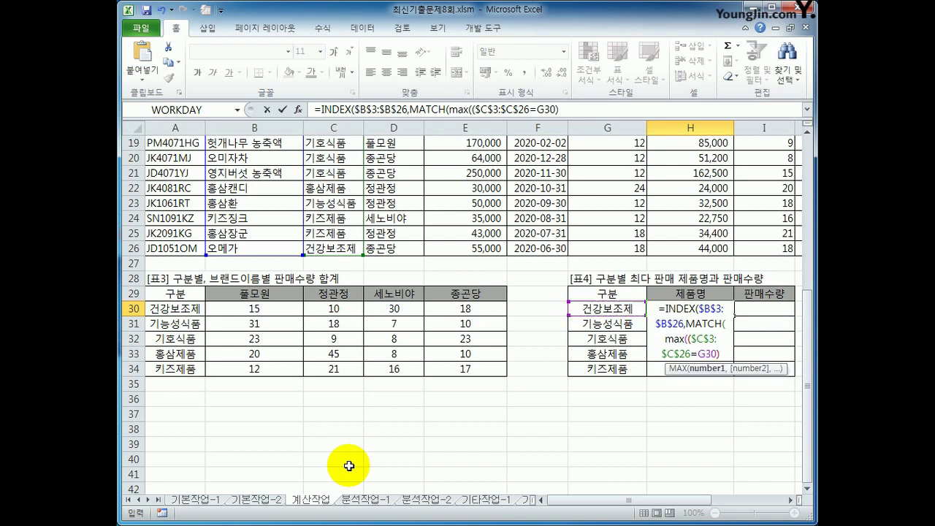
Multiply the condition by the sales quantity range $I$3:$I$26 and close the MAX function.
text(*)
scroll(468, 439, up, 6)
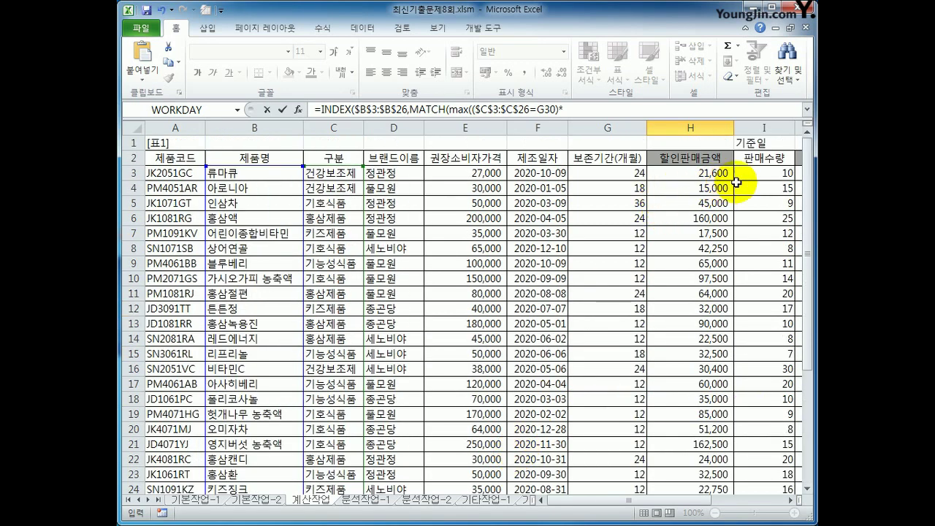
drag(753, 173, 764, 459)
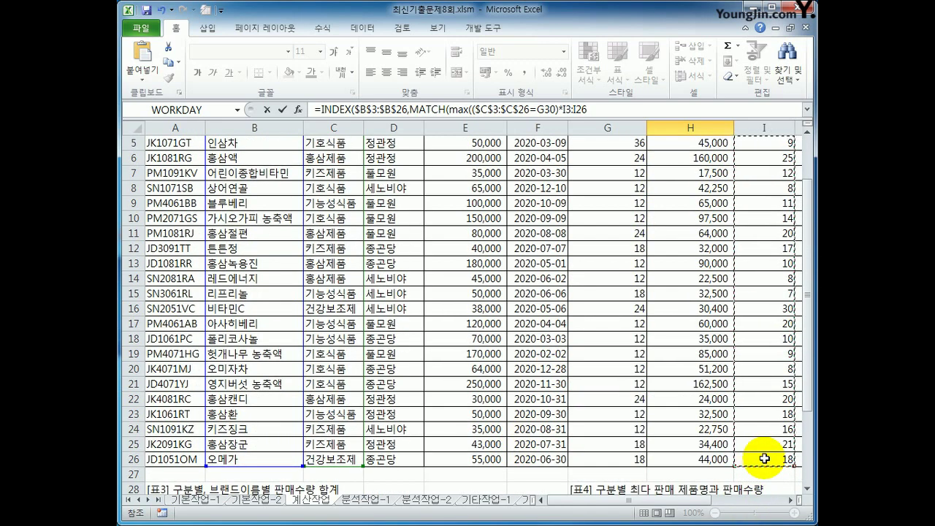
key(F4)
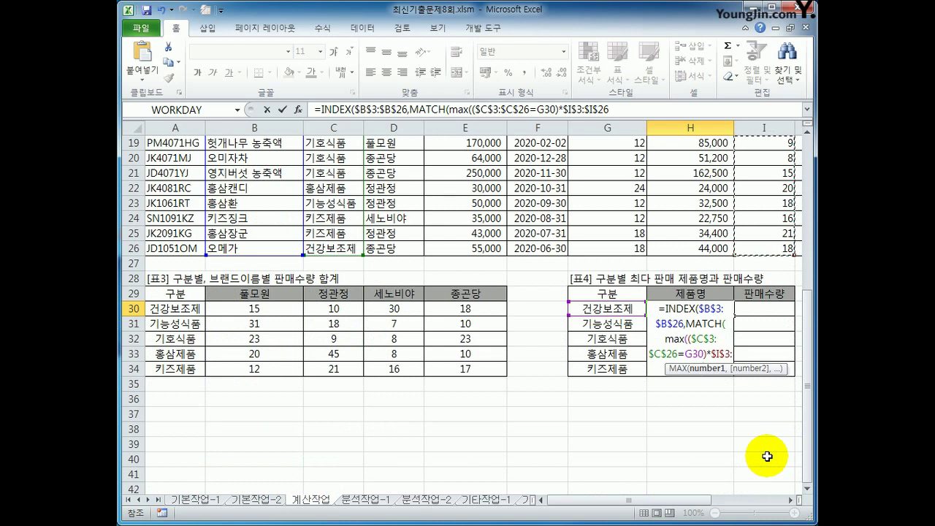
click(623, 112)
text())
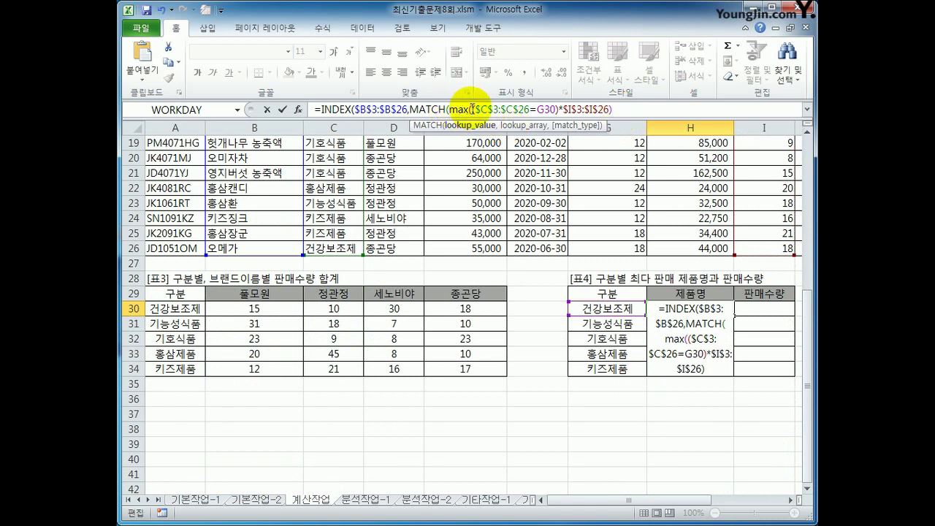
drag(471, 109, 610, 108)
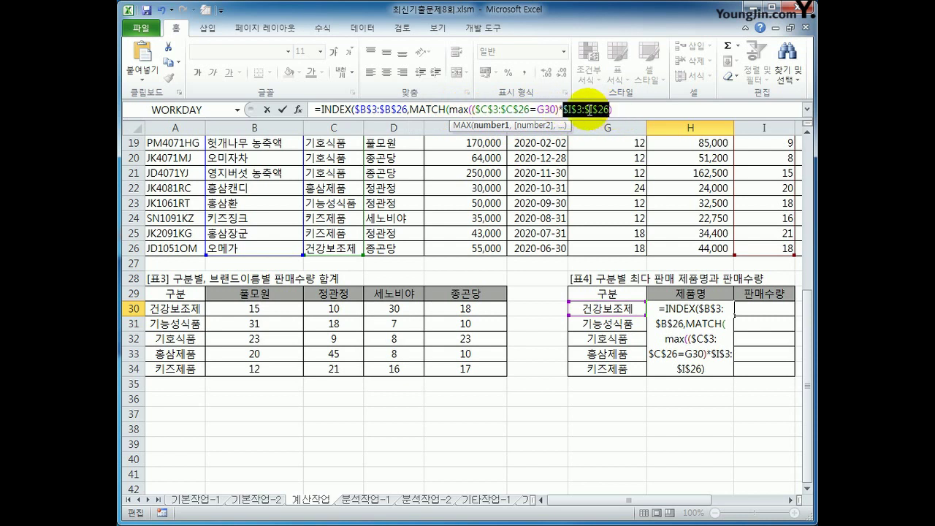
double_click(459, 110)
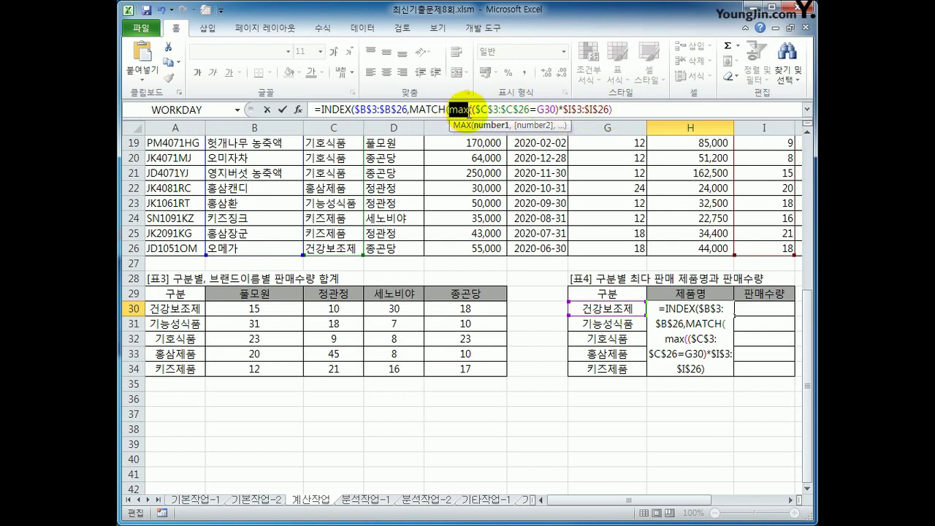
Copy the expression ($C$3:$C$26=G30)*$I$3:$I$26 from inside MAX and paste it as MATCH's lookup array.
click(653, 111)
text(,)
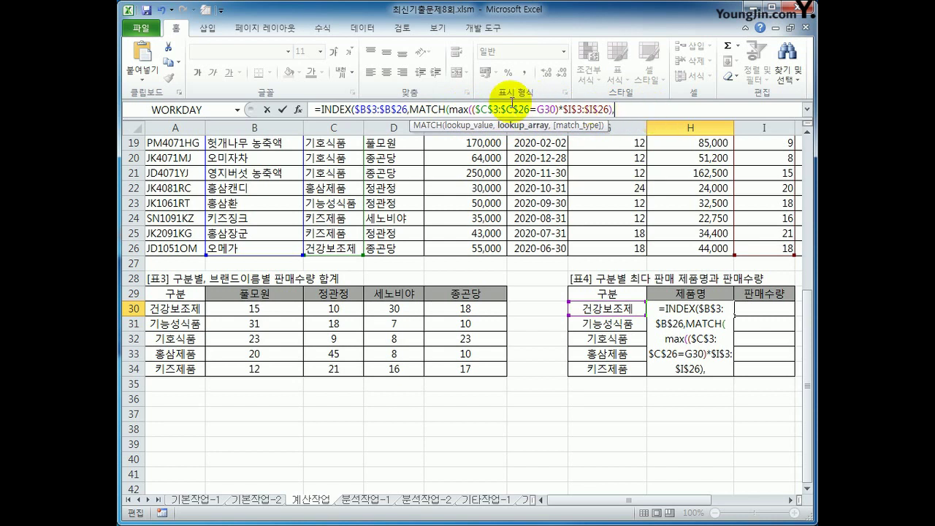
drag(449, 110, 614, 111)
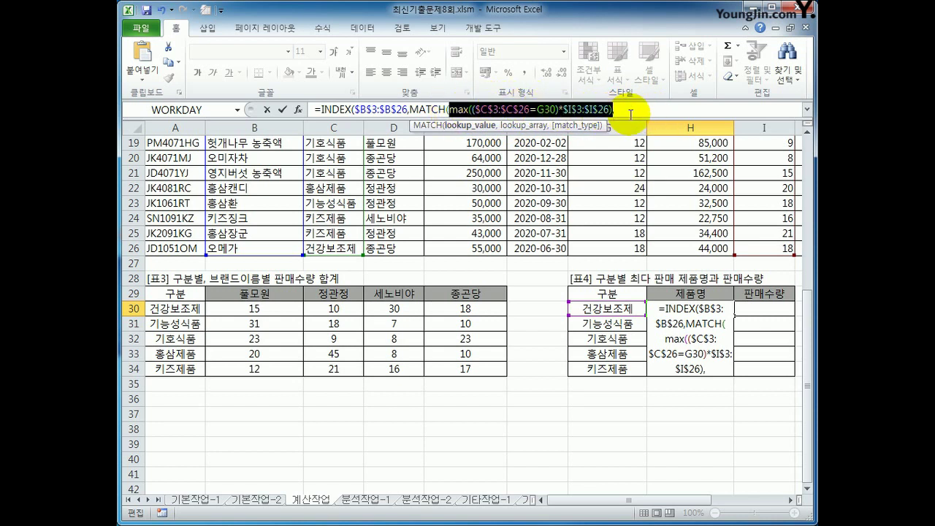
click(630, 114)
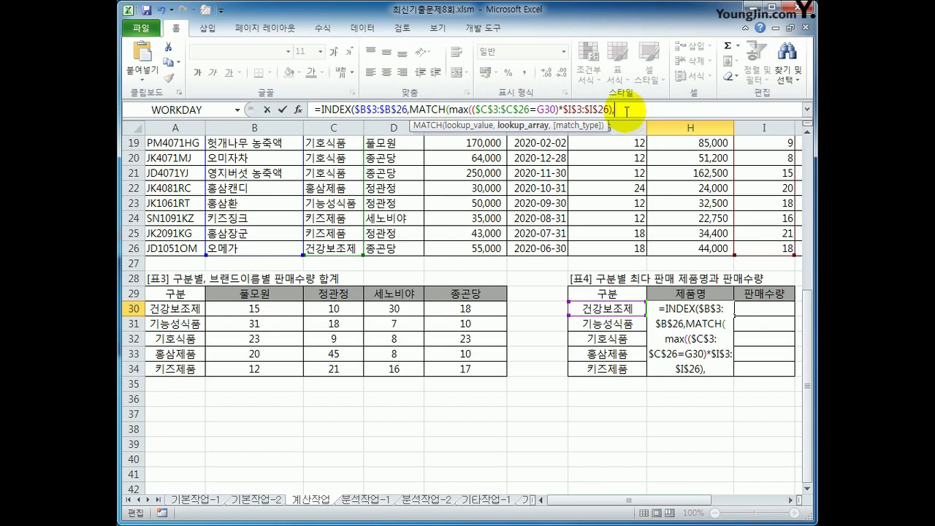
drag(473, 110, 609, 112)
key(ctrl+c)
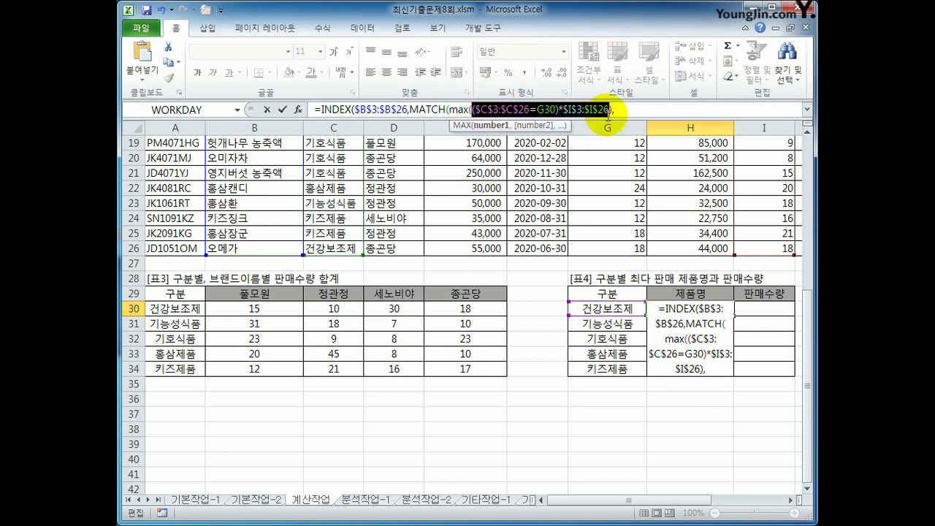
click(632, 111)
key(ctrl+v)
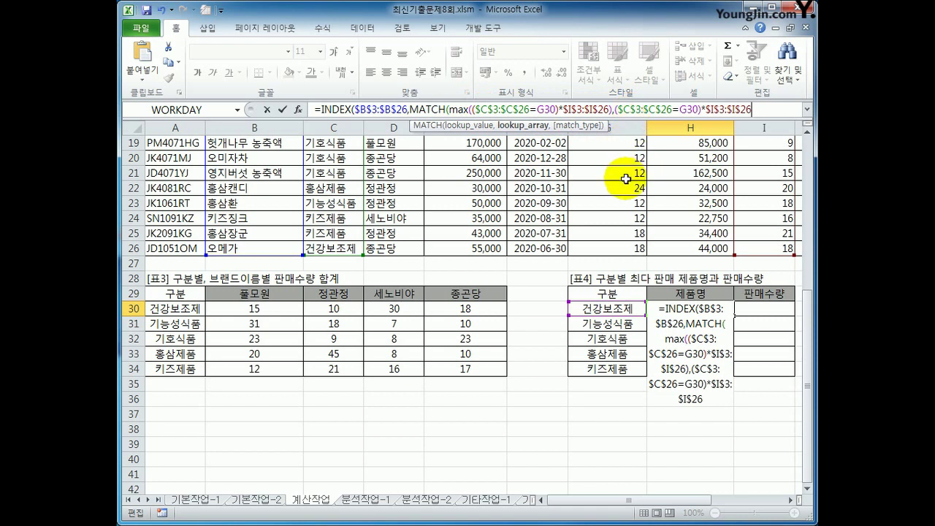
Complete the formula with match type 0, enter it as an array formula in H30, and fill it down to H34.
text(,)
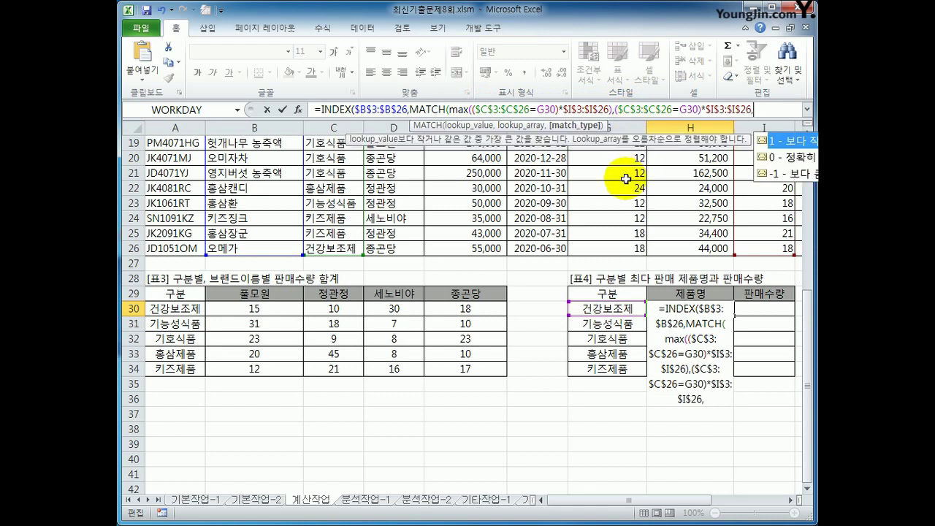
text(0))
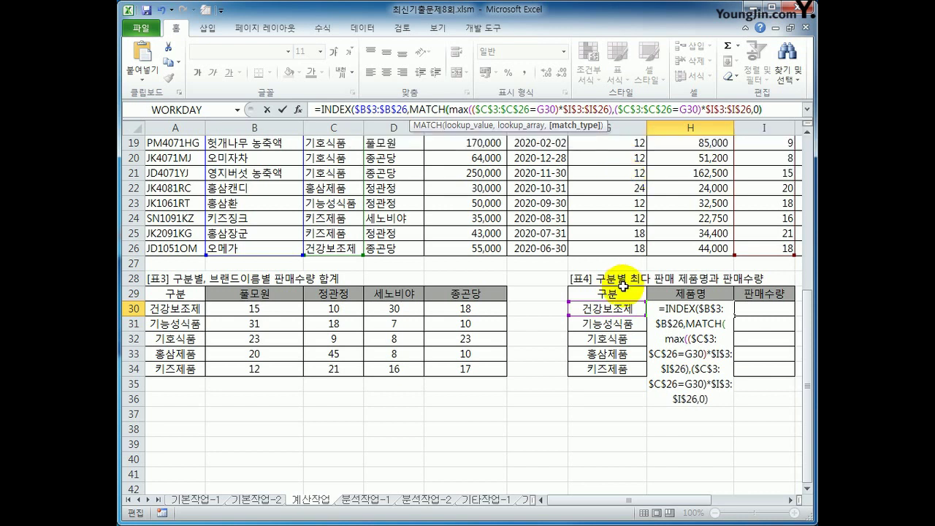
text())
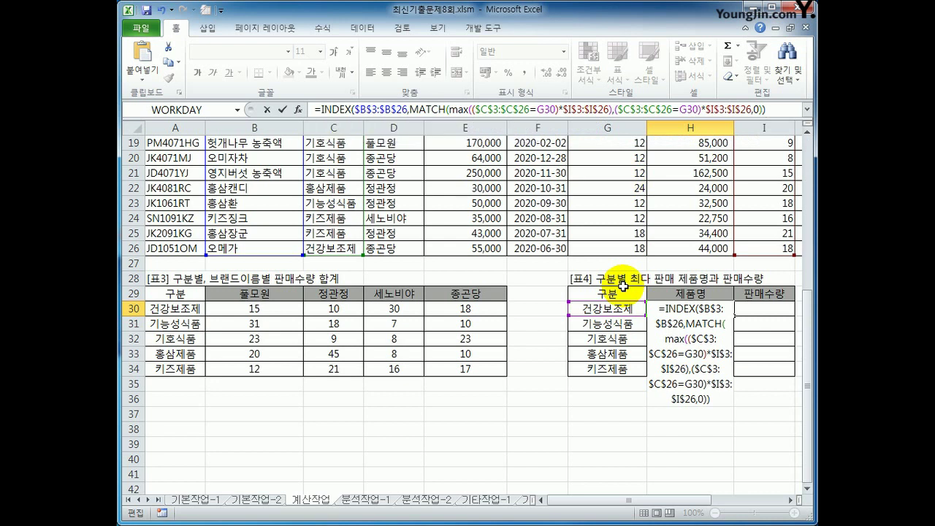
key(ctrl+shift+Return)
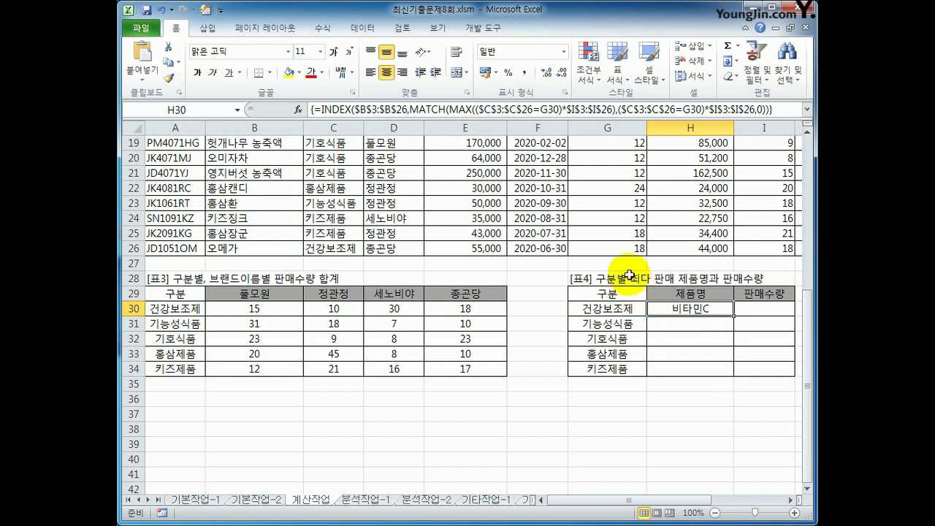
drag(734, 316, 726, 373)
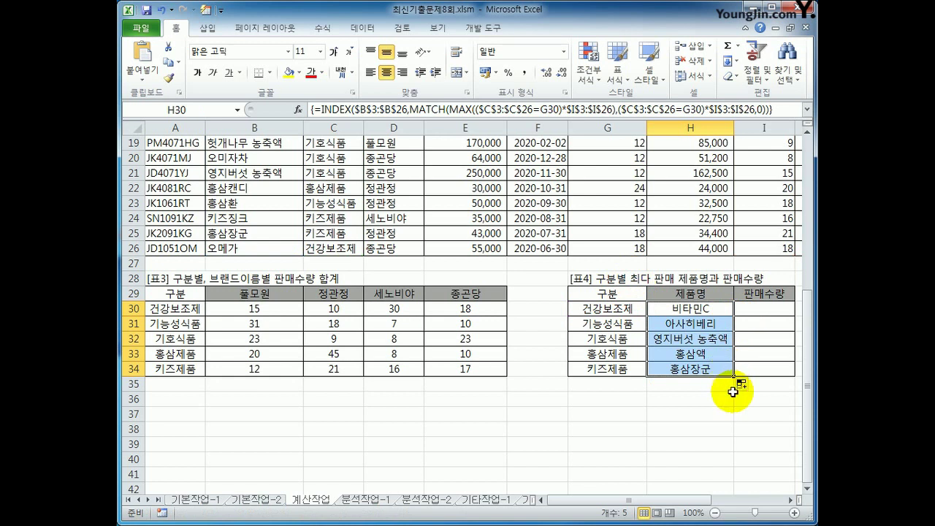
click(756, 322)
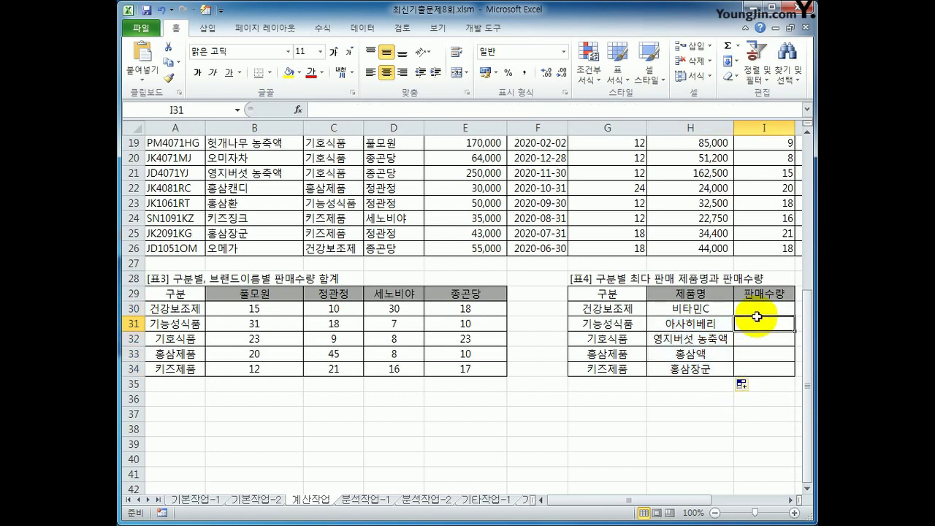
click(762, 309)
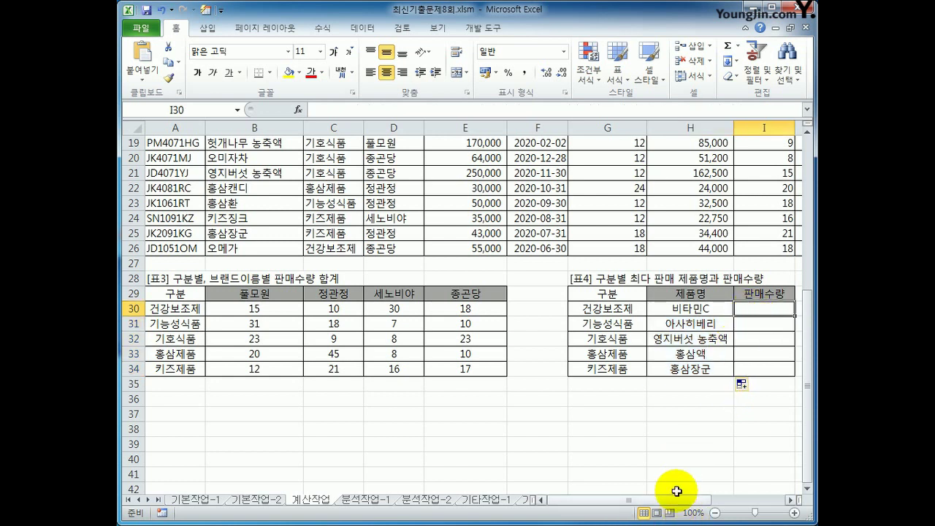
click(696, 308)
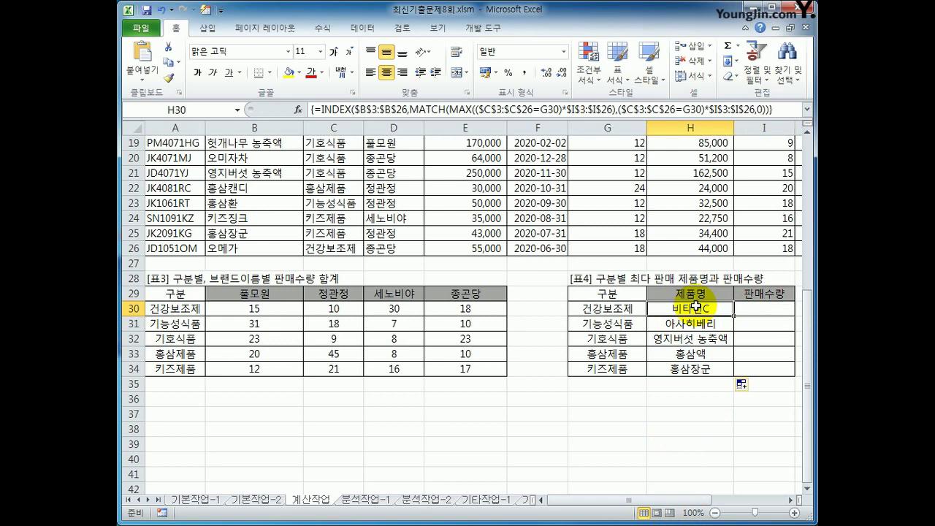
click(760, 307)
drag(686, 503, 710, 501)
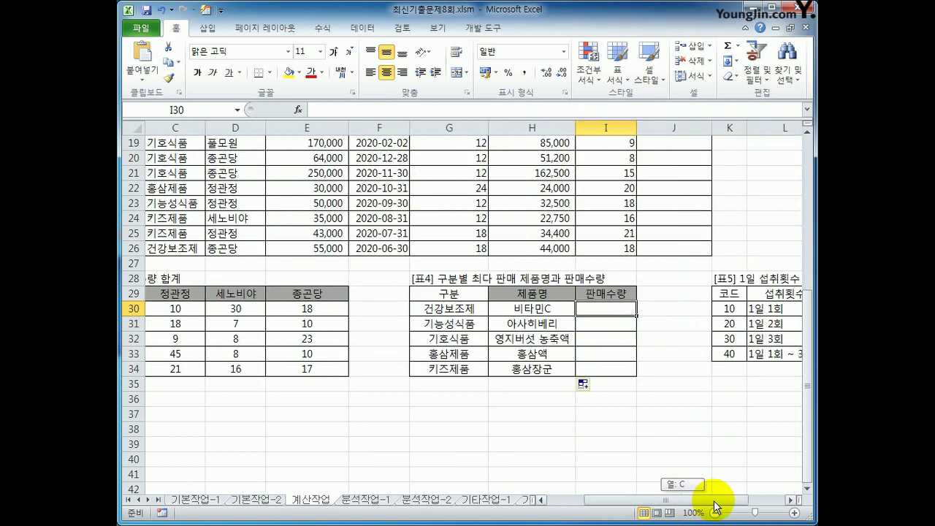
text(=inde)
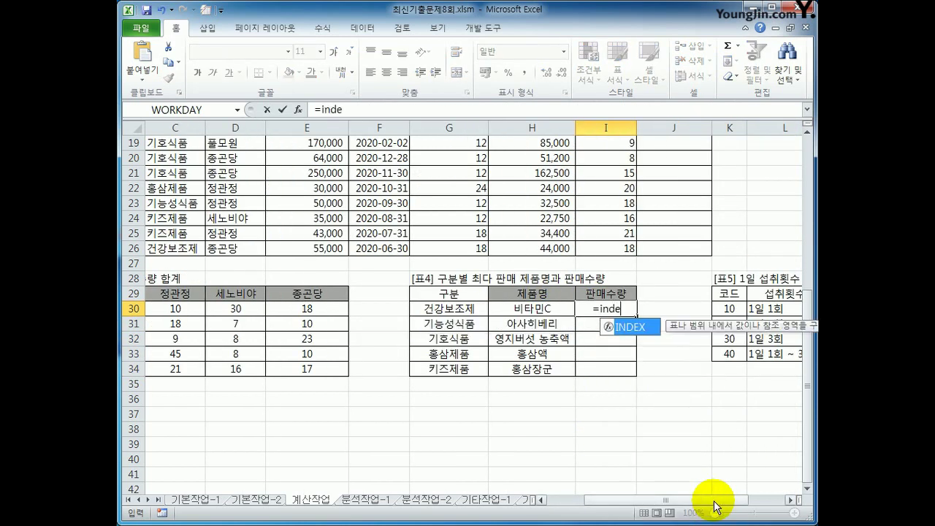
key(Tab)
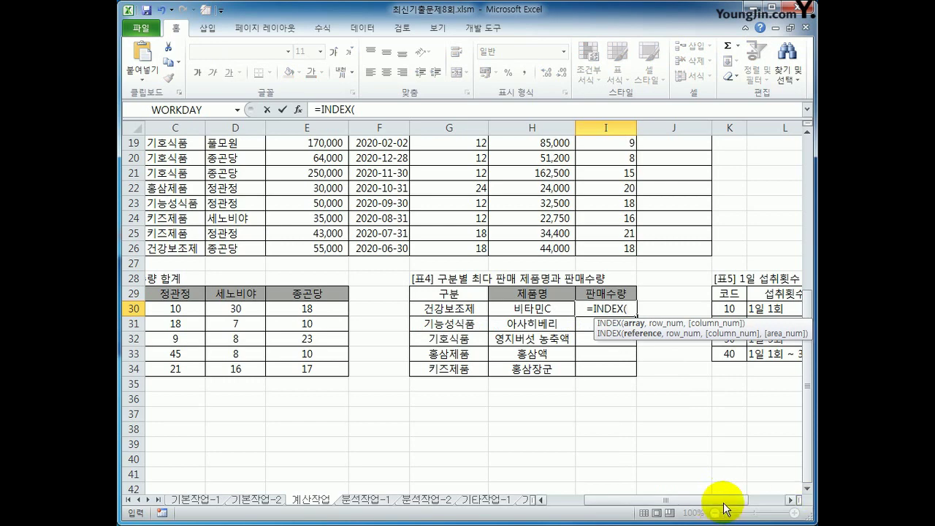
drag(724, 505, 671, 503)
scroll(684, 408, up, 6)
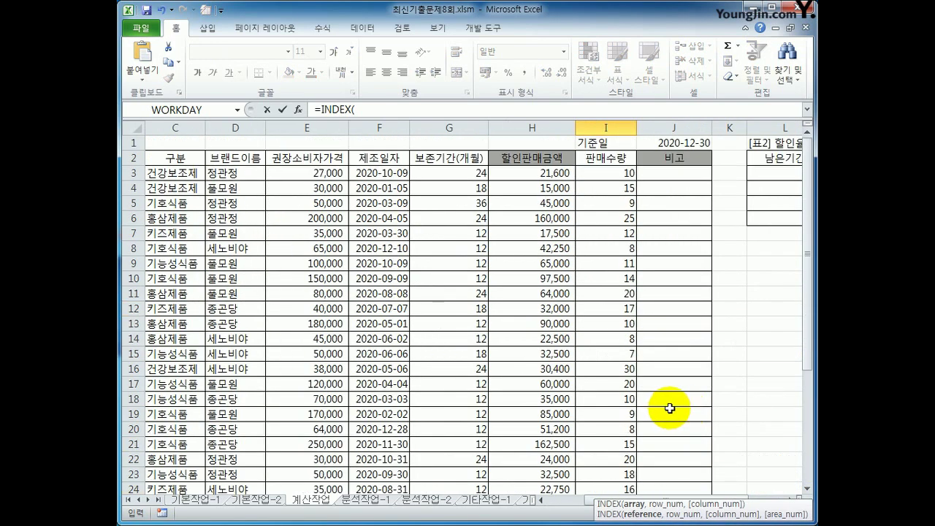
drag(610, 173, 606, 455)
key(F4)
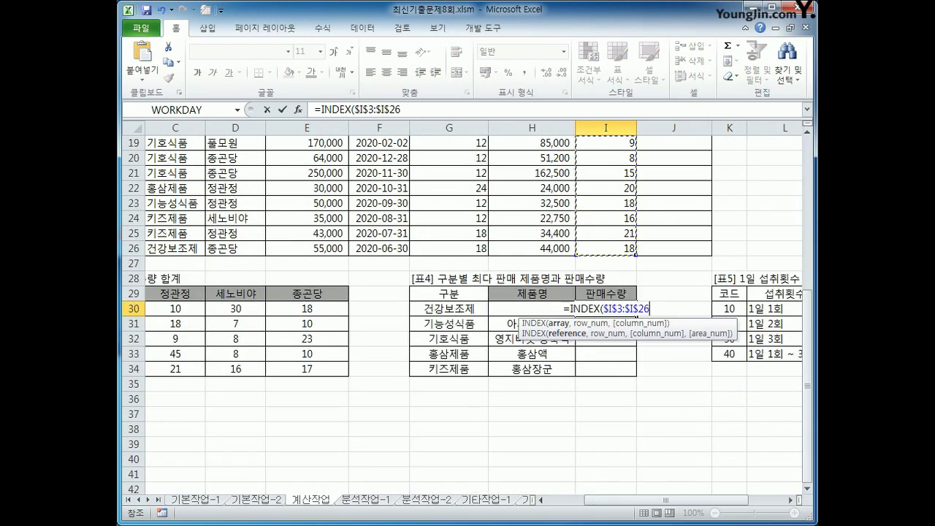
key(Escape)
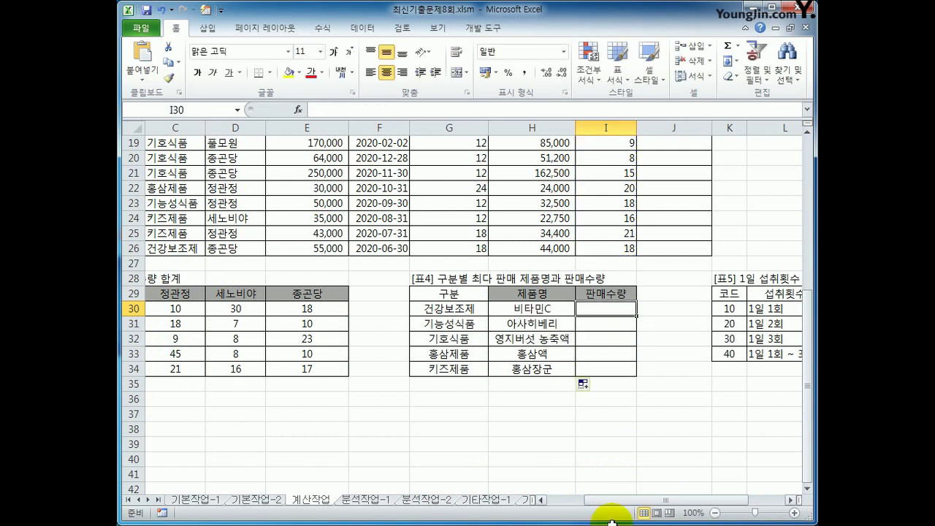
Replace the INDEX array in the H30 formula with the whole [표1] data range as the absolute reference $A$3:$I$26.
click(539, 310)
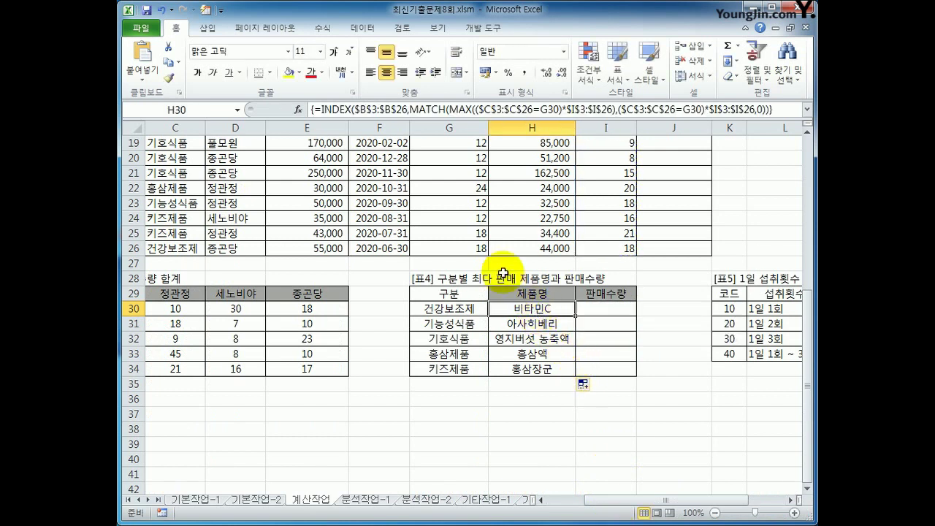
click(407, 109)
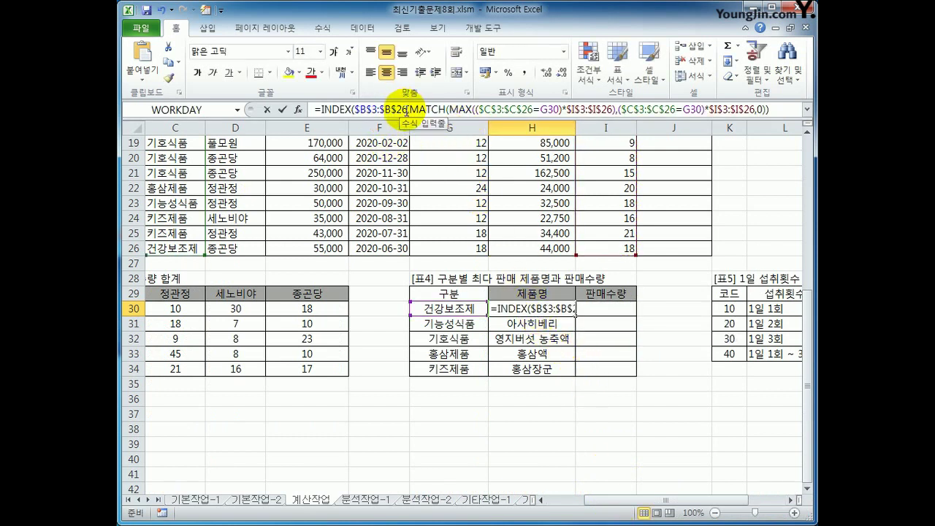
drag(407, 109, 356, 110)
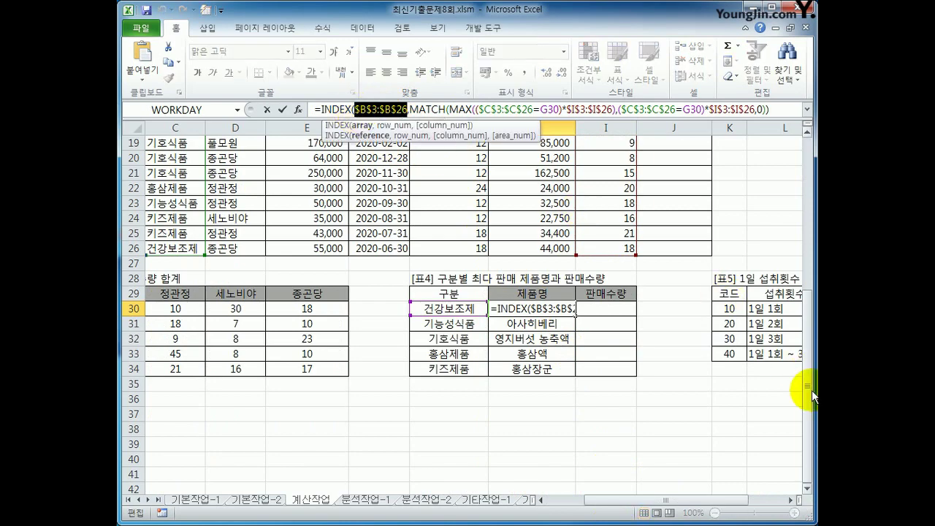
scroll(812, 390, up, 6)
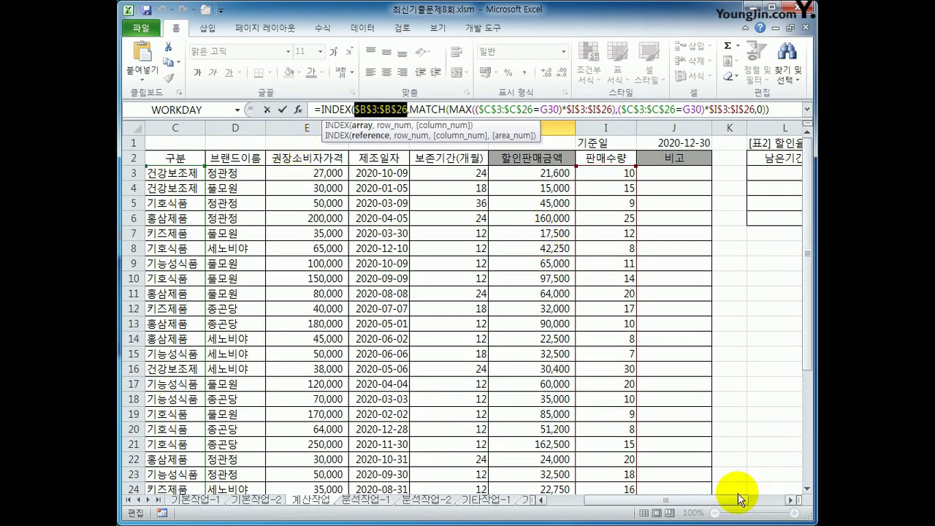
drag(710, 501, 609, 495)
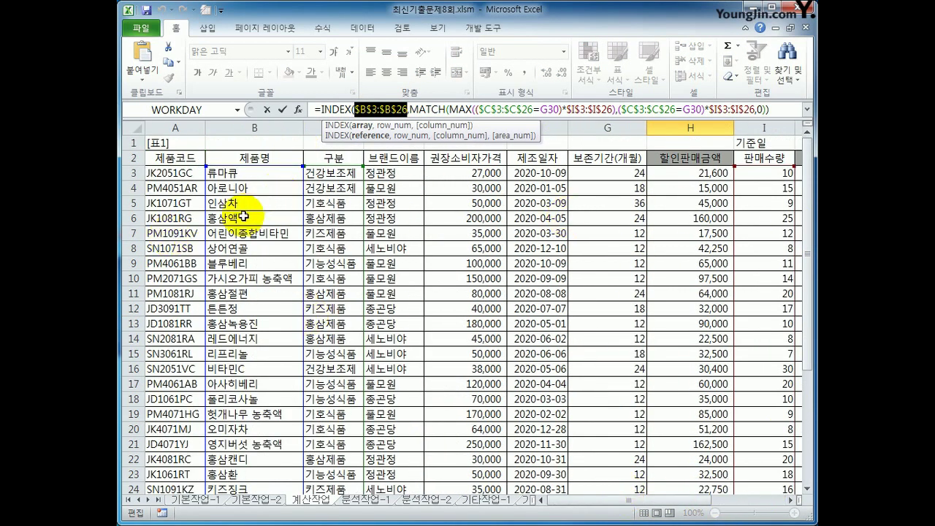
drag(176, 173, 773, 477)
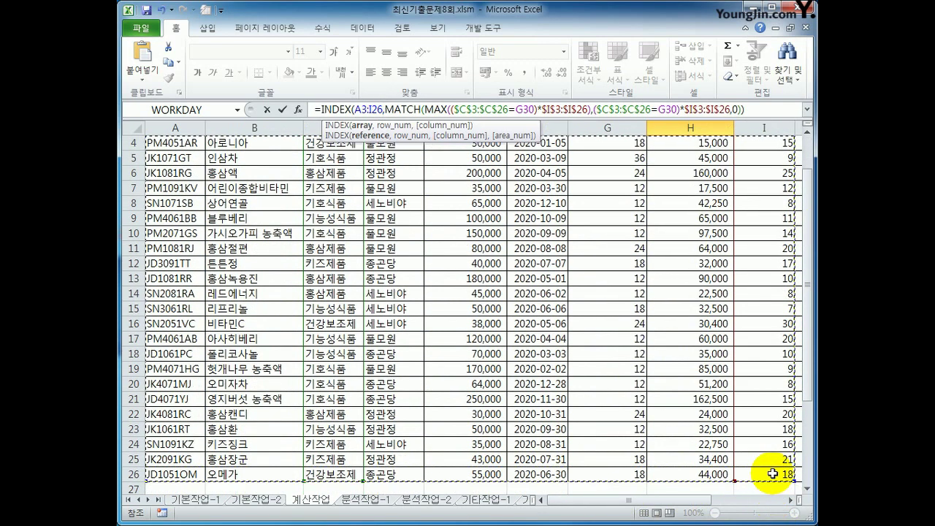
key(F4)
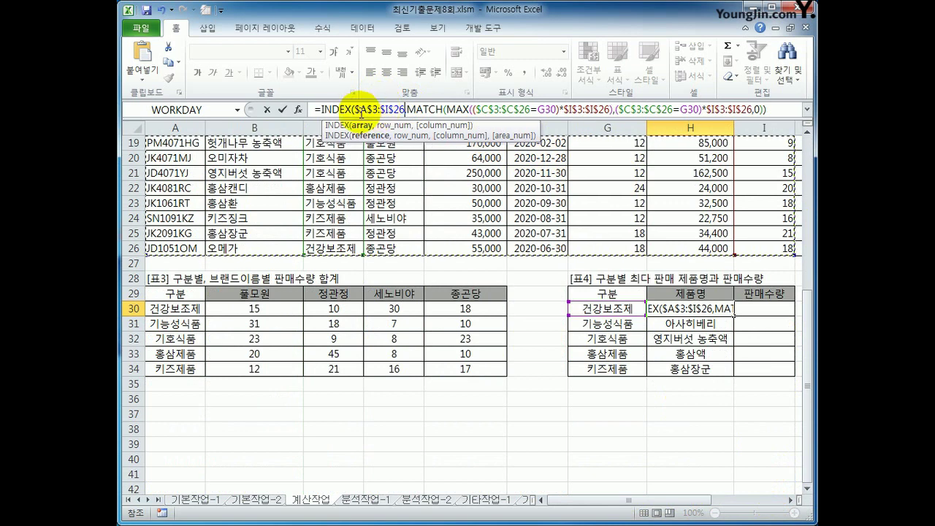
Add column number 2 as INDEX's last argument, enter H30 as an array formula, and fill it down to H34.
drag(354, 110, 763, 109)
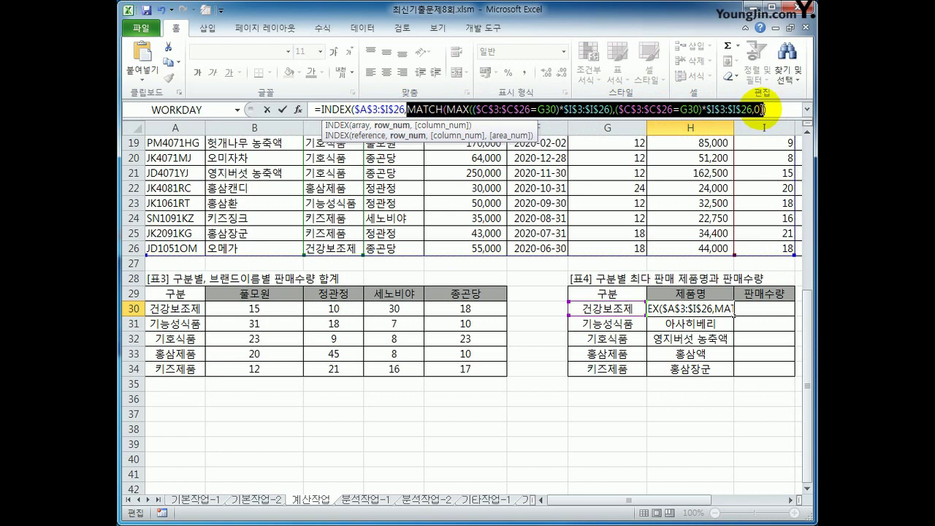
click(760, 109)
text(),)
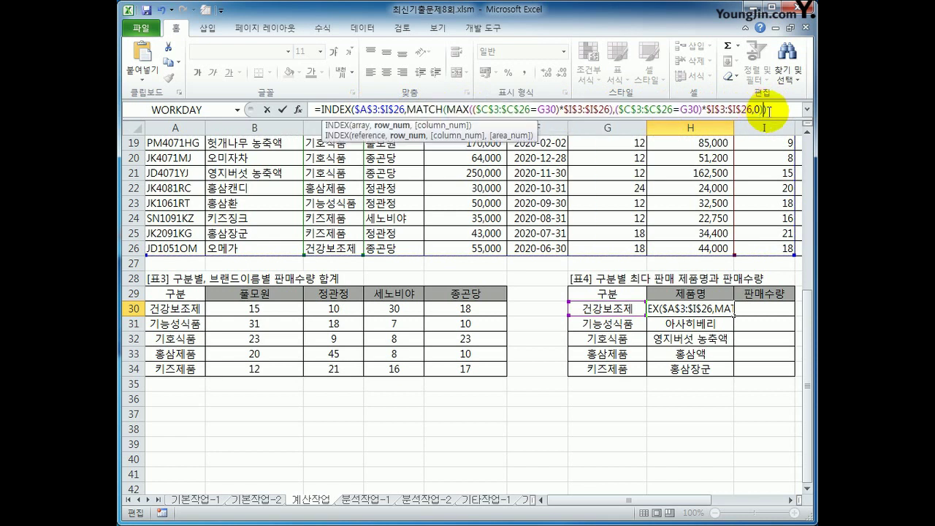
text(2)
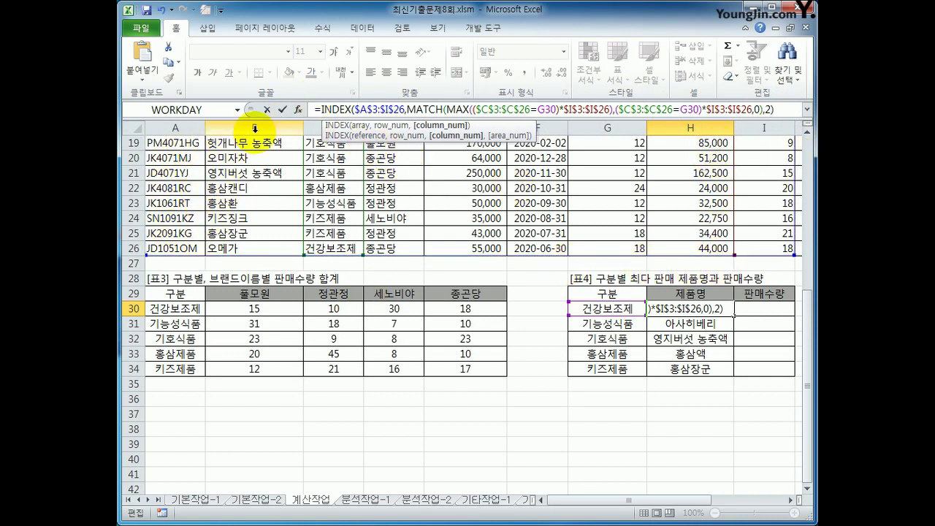
click(779, 110)
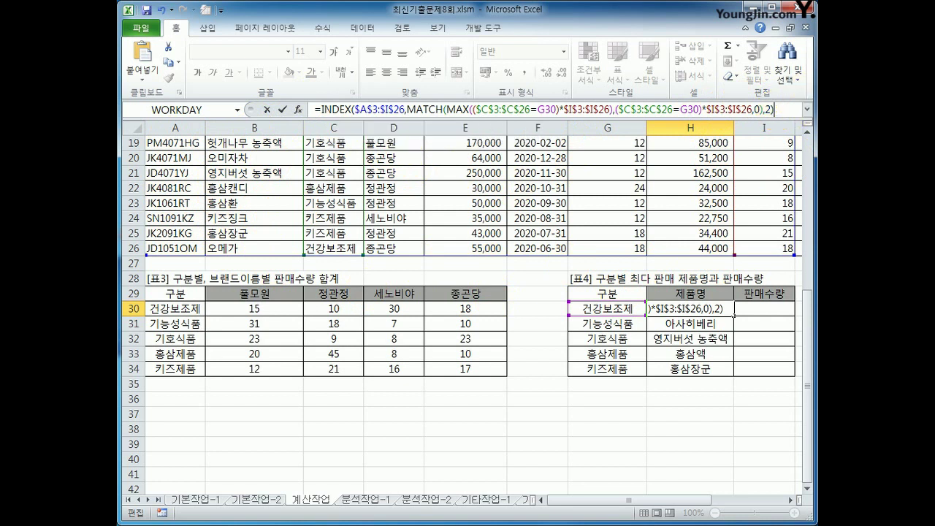
key(ctrl+shift+Return)
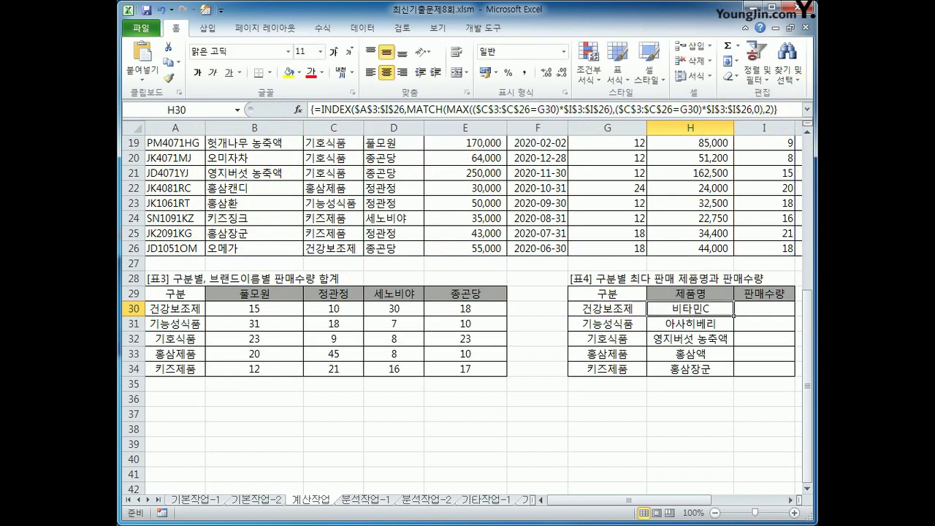
drag(733, 315, 735, 378)
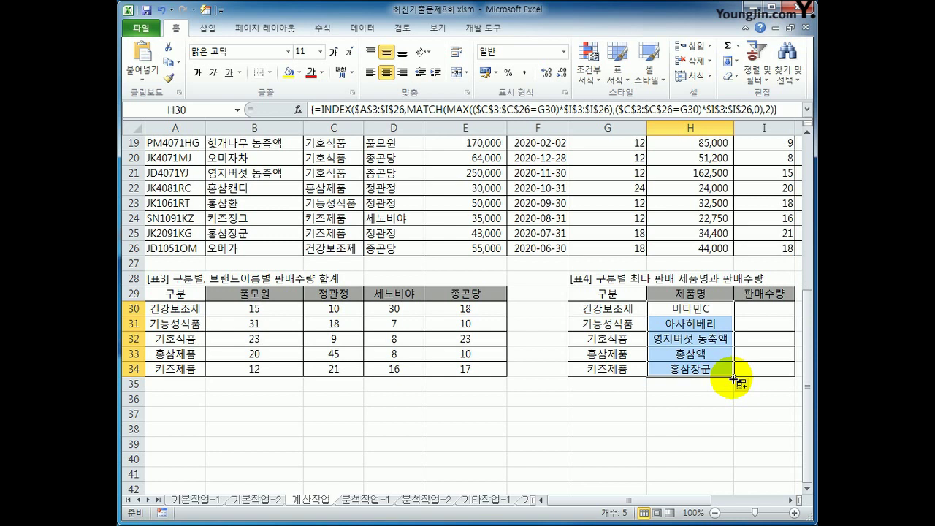
Change both G30 references in the H30 formula to the column-locked mixed reference $G30.
click(706, 309)
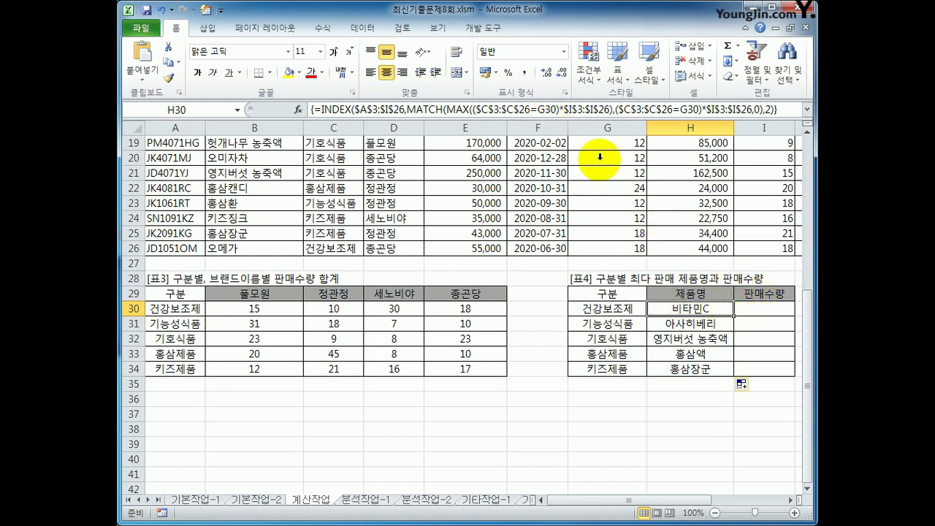
double_click(548, 110)
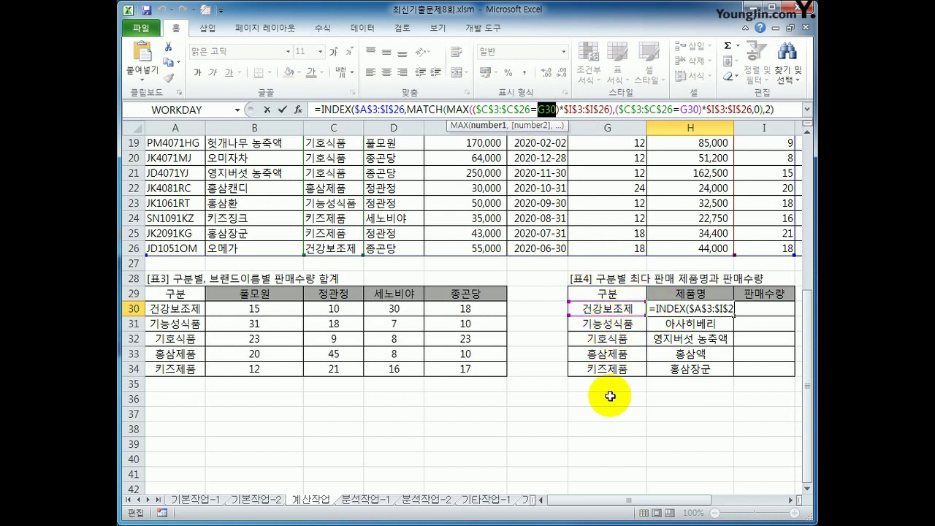
key(F4)
key(F4)
key(F4)
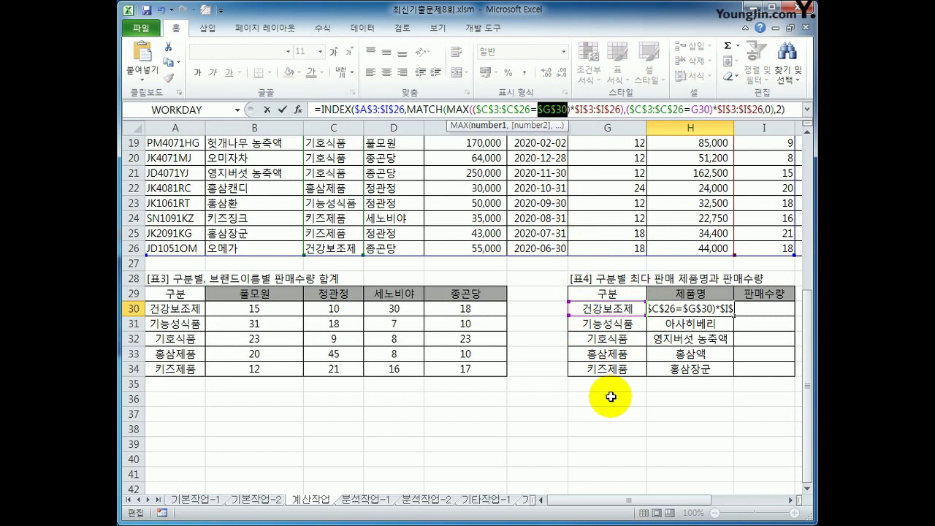
double_click(695, 109)
key(F4)
key(F4)
key(F4)
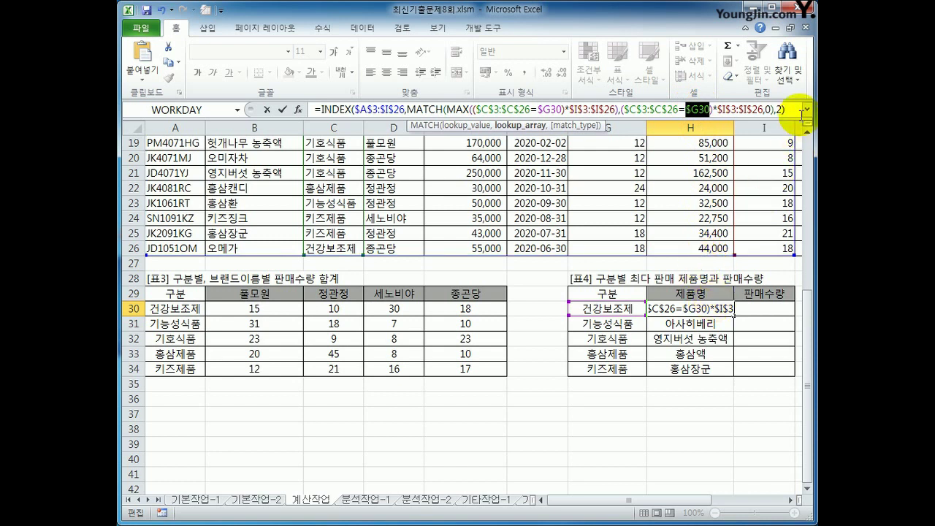
Enter the H30 formula as an array formula and fill it across the 제품명 and 판매수량 columns through I34.
click(775, 110)
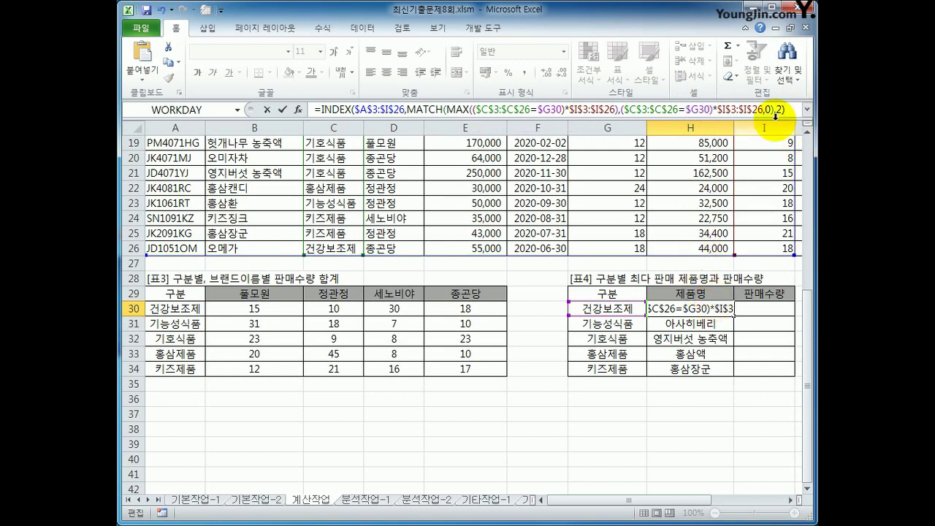
key(ctrl+shift+Return)
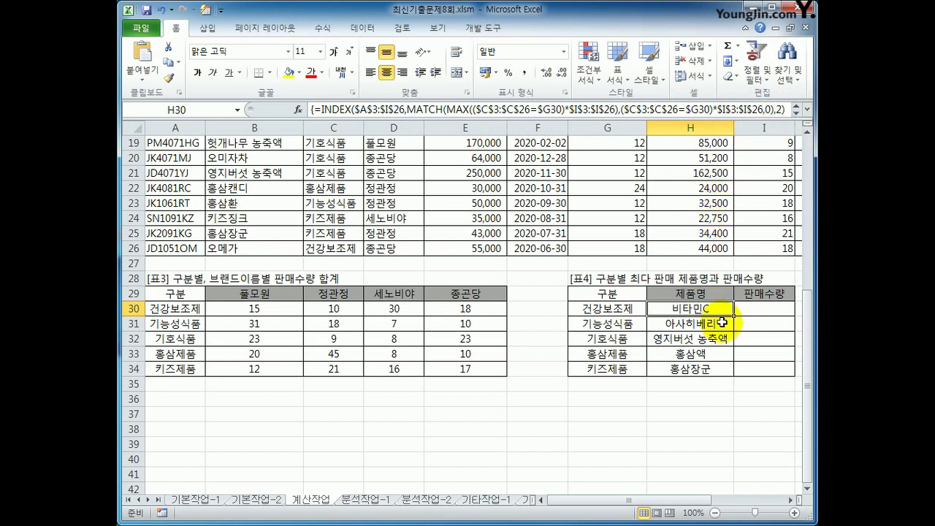
drag(733, 316, 779, 378)
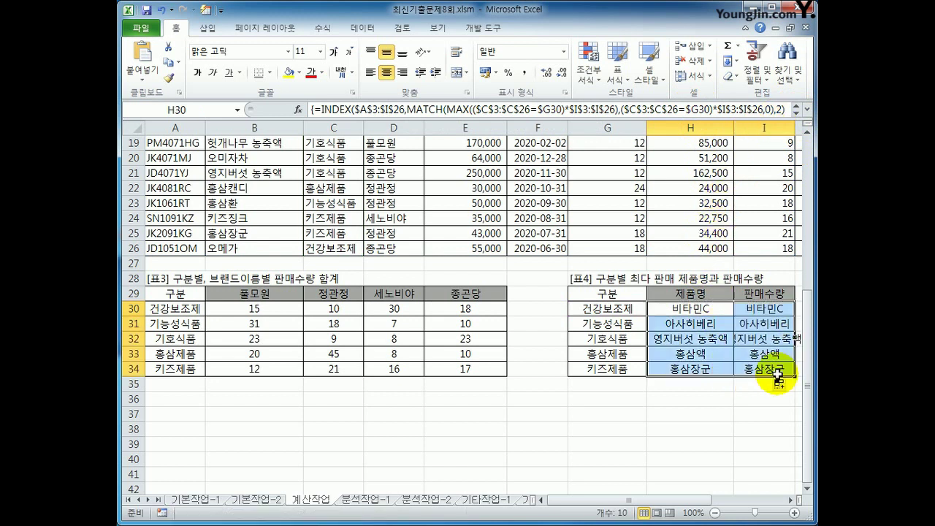
Count the [표1] columns from 제품코드 across to 판매수량 to determine the column number INDEX needs for the sales quantity.
click(768, 307)
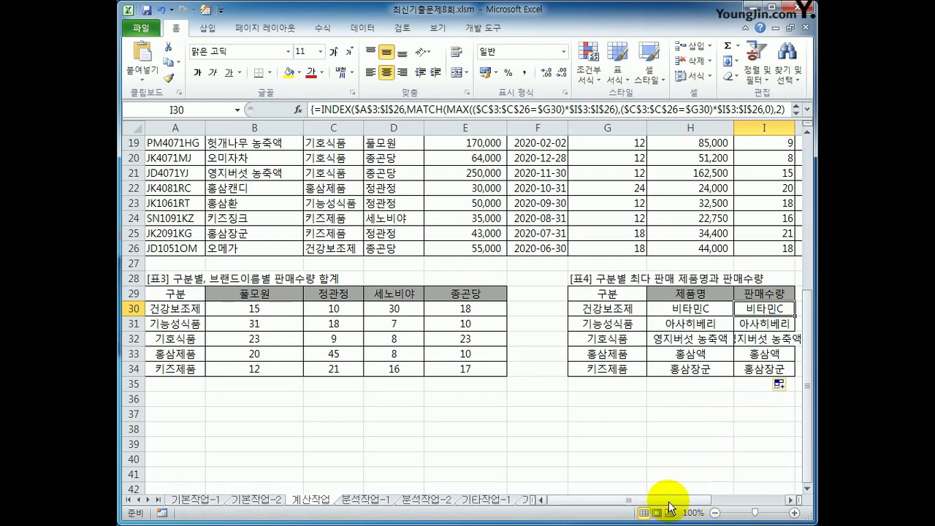
mouse_move(664, 501)
mouse_down()
mouse_move(706, 507)
mouse_move(665, 508)
mouse_up()
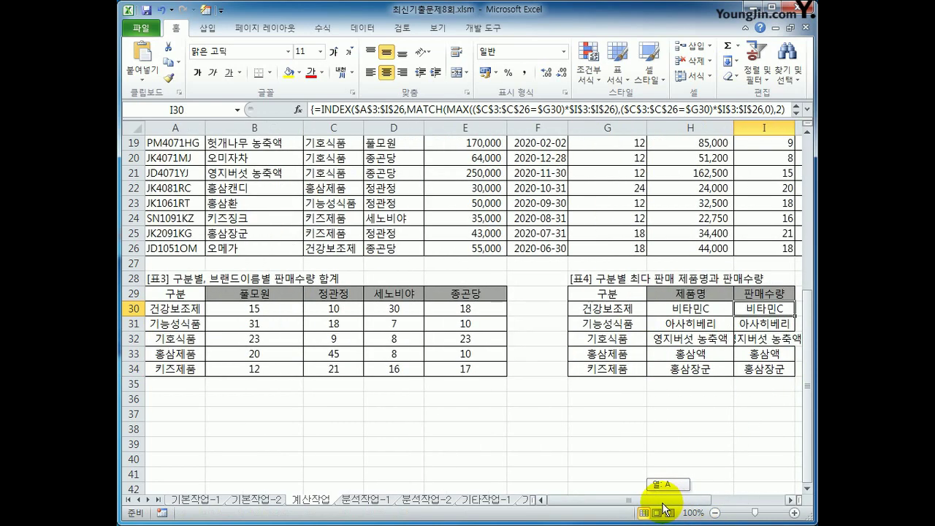
scroll(585, 402, up, 6)
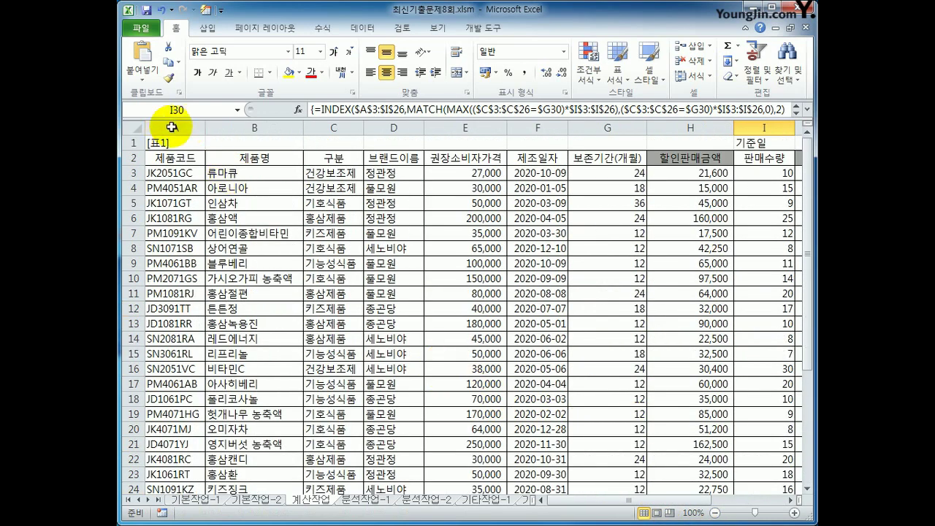
drag(168, 157, 172, 292)
click(275, 159)
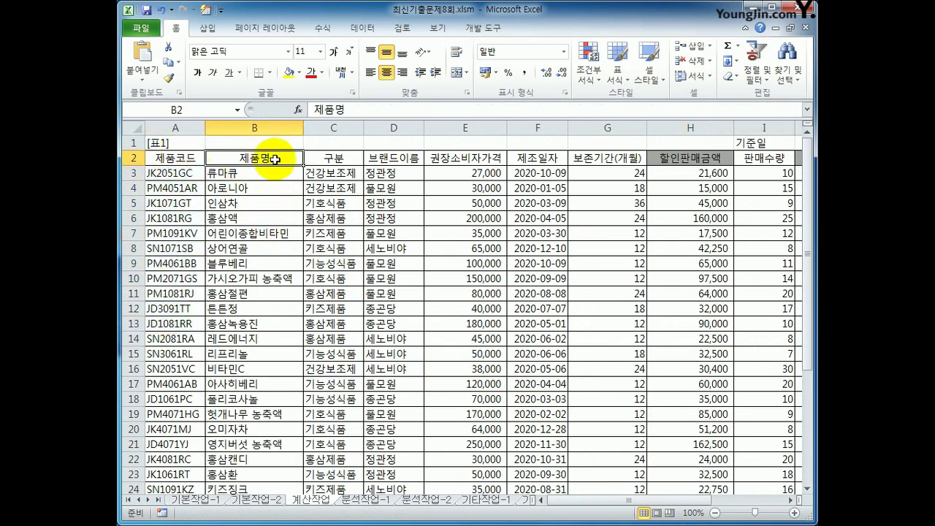
click(333, 157)
click(388, 157)
click(459, 157)
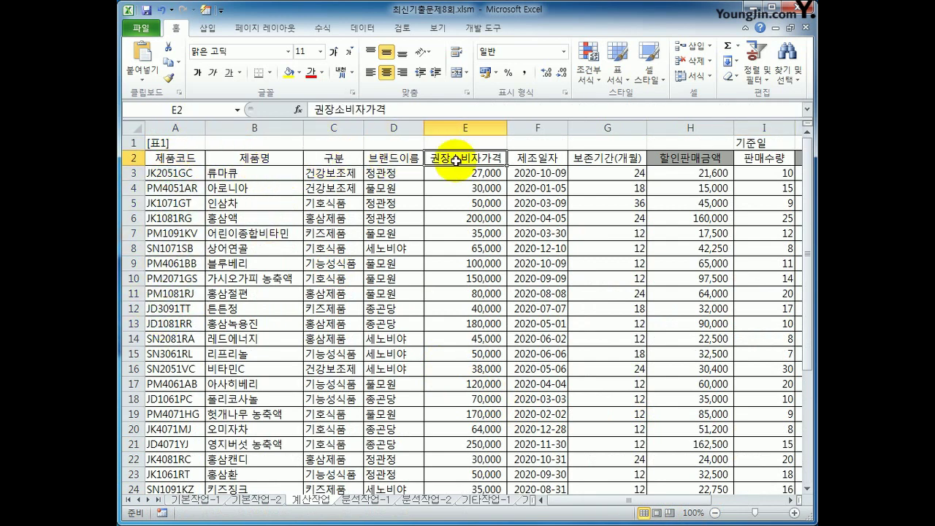
click(523, 159)
click(592, 157)
click(661, 157)
click(742, 156)
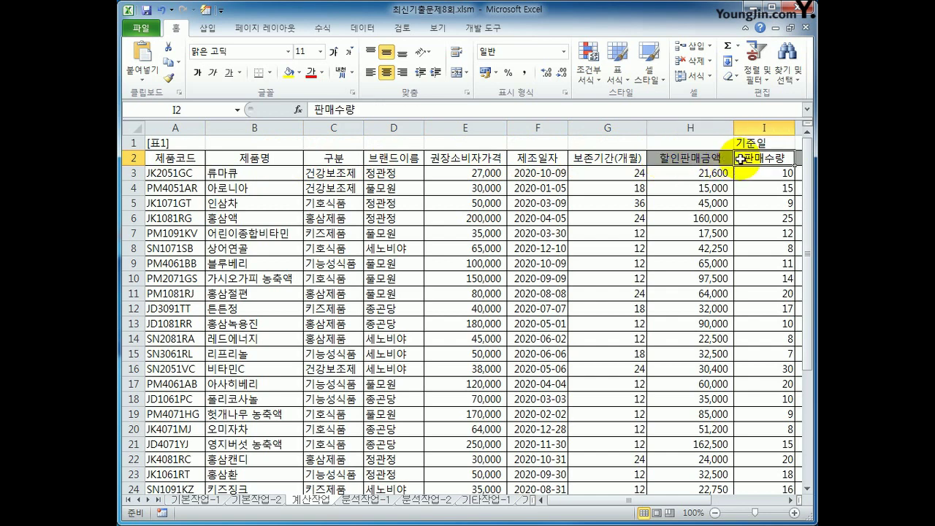
Change INDEX's column number in the I30 formula of [표4] to 9.
scroll(621, 488, down, 4)
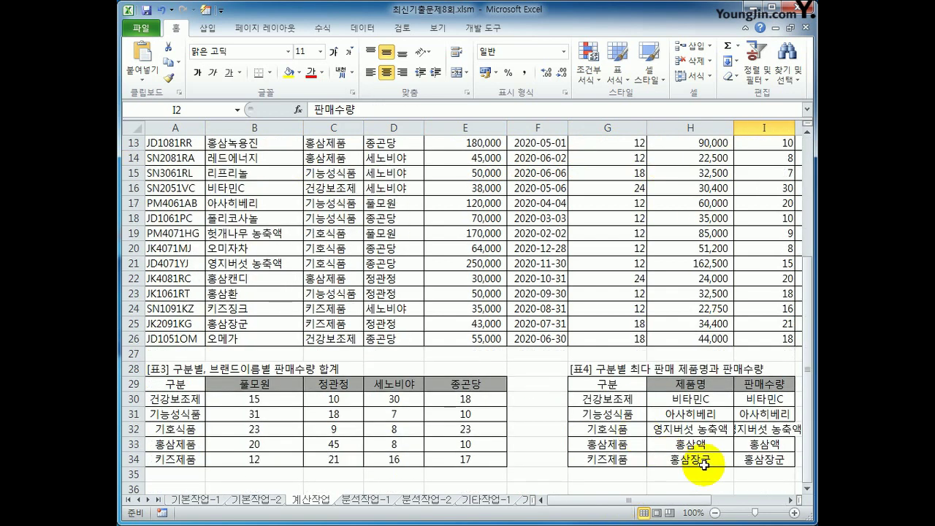
click(765, 399)
click(774, 109)
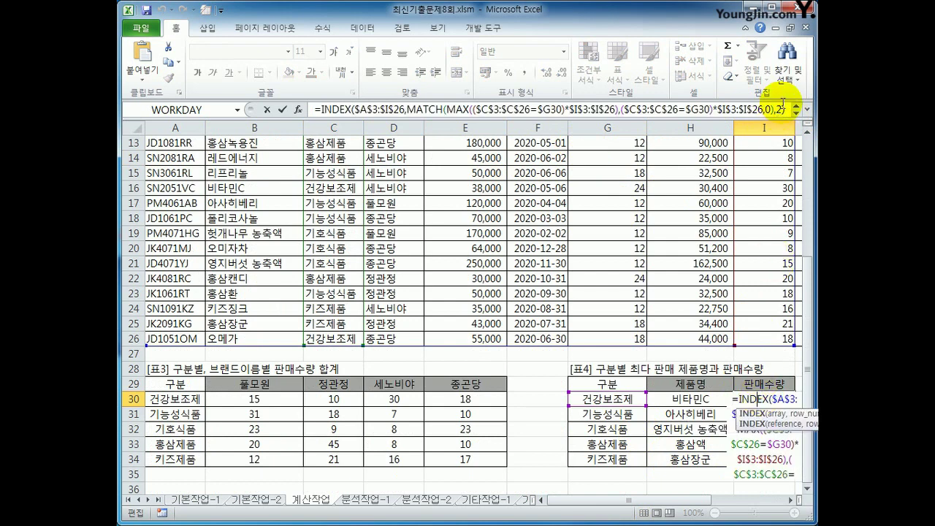
double_click(780, 109)
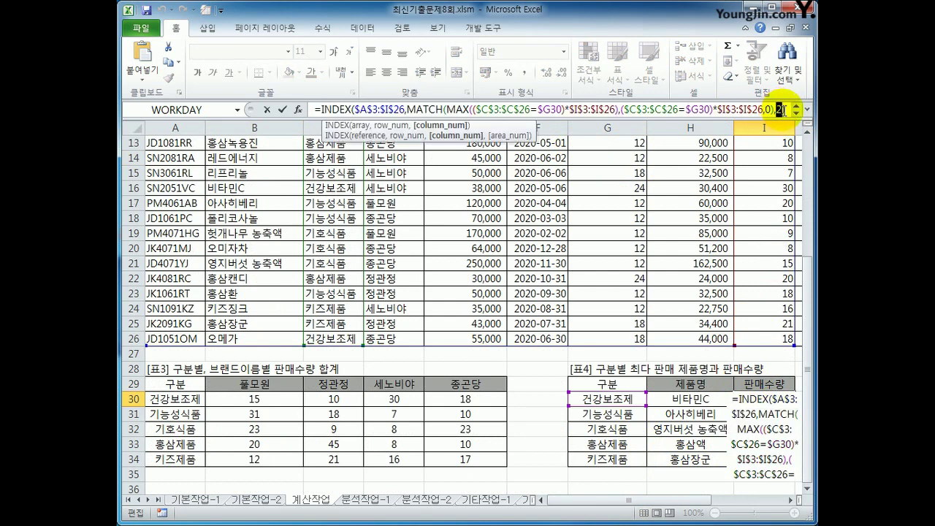
text(9)
key(Return)
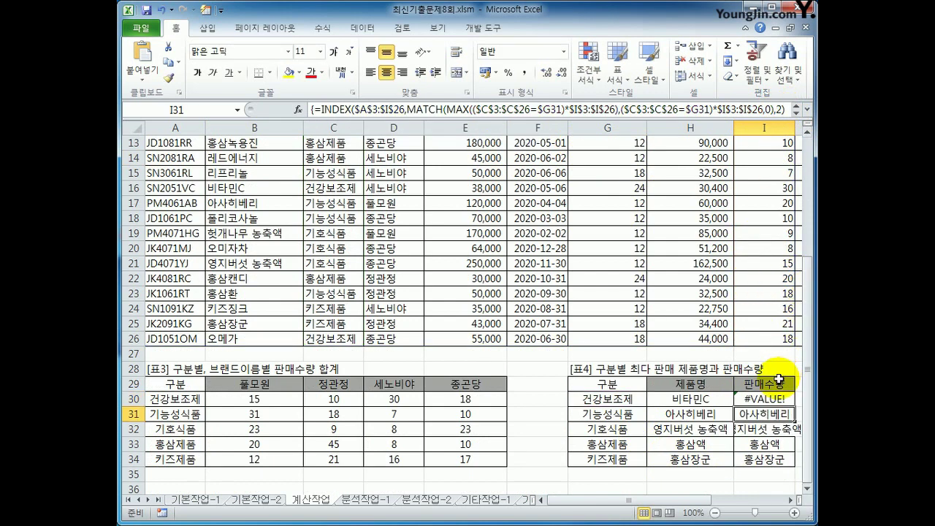
Re-enter the I30 formula as an array formula and fill it down the 판매수량 column to I34.
key(Up)
click(785, 109)
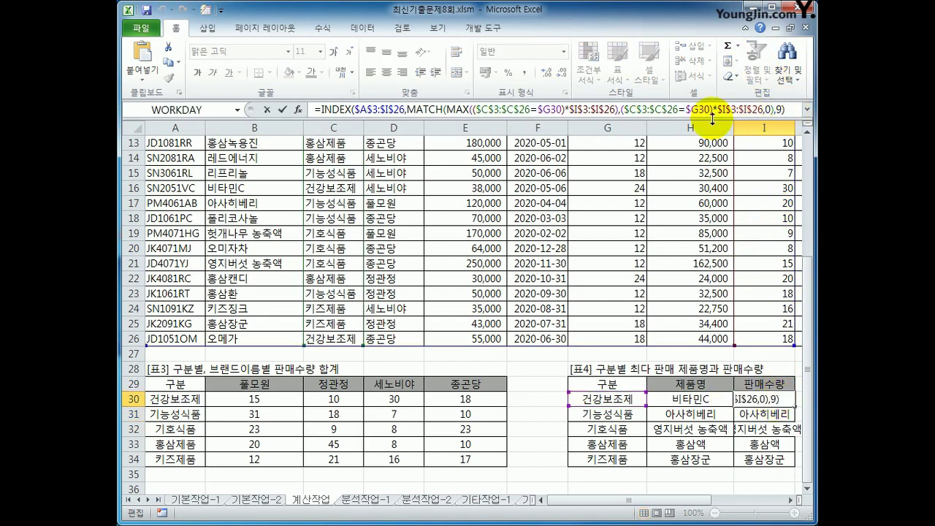
key(ctrl+shift+Return)
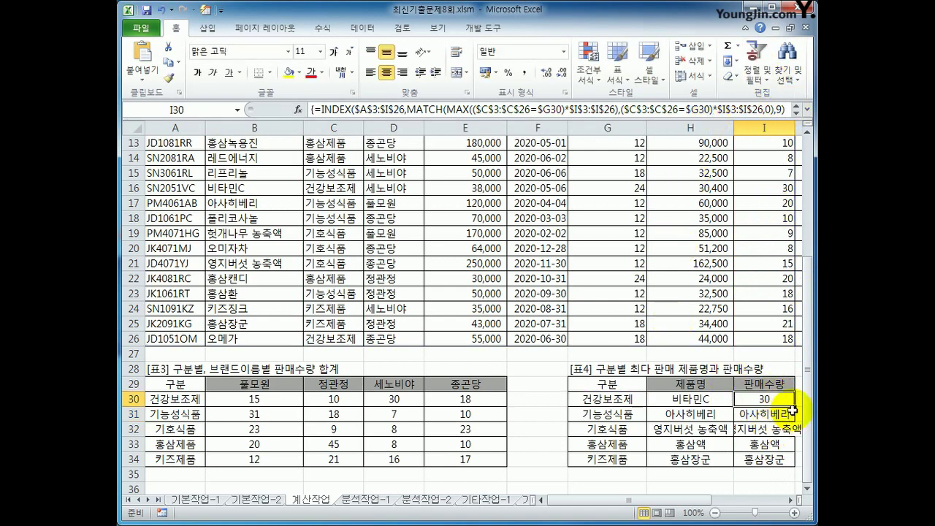
drag(795, 406, 795, 461)
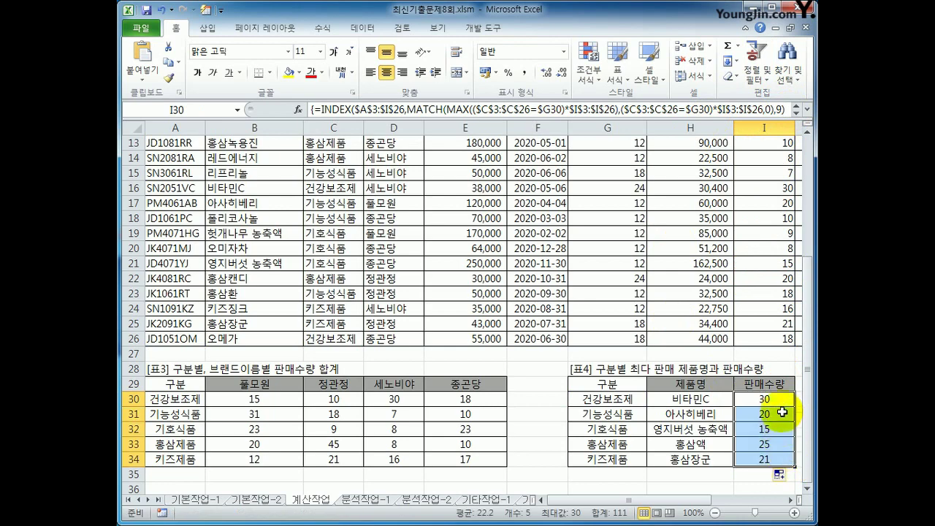
click(783, 406)
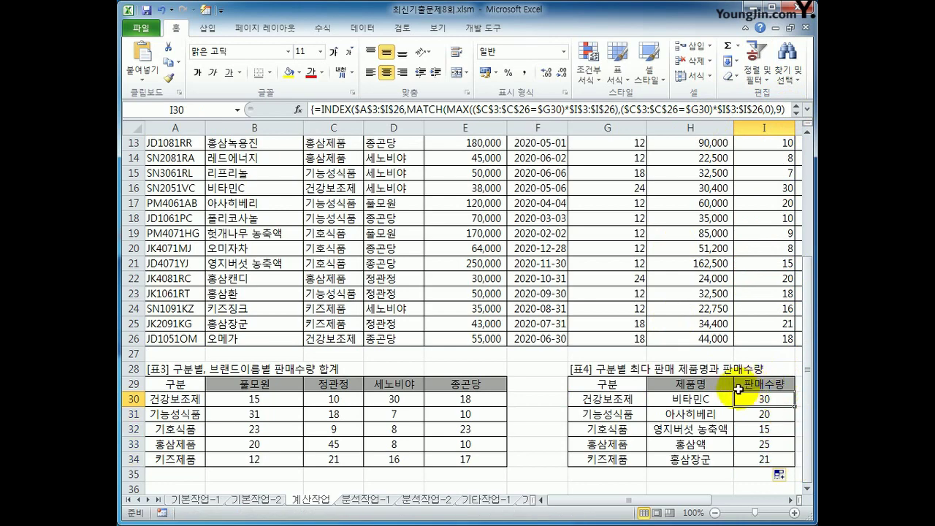
Check the 비타민C and 아사히베리 rows in [표1] against the [표4] product names and quantities, and review the I30 and H30 formulas.
scroll(777, 386, up, 3)
scroll(777, 386, up, 1)
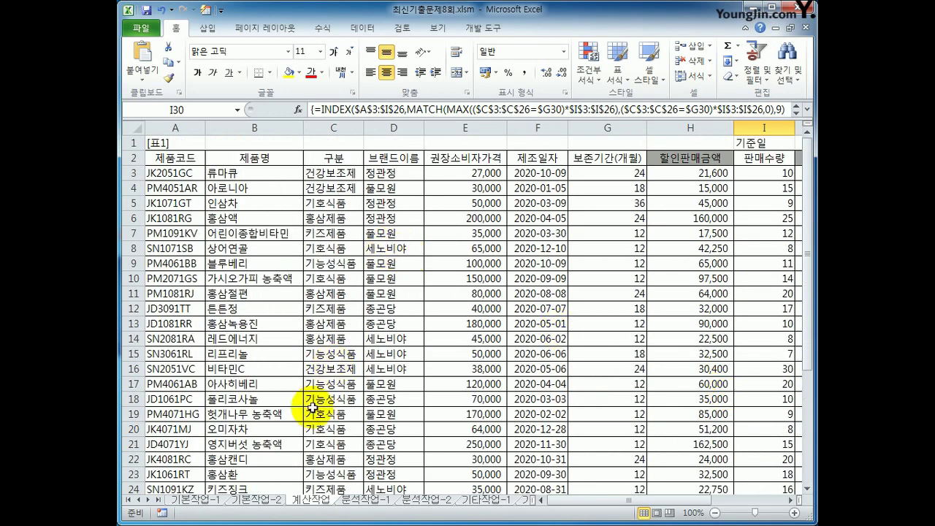
drag(267, 366, 623, 372)
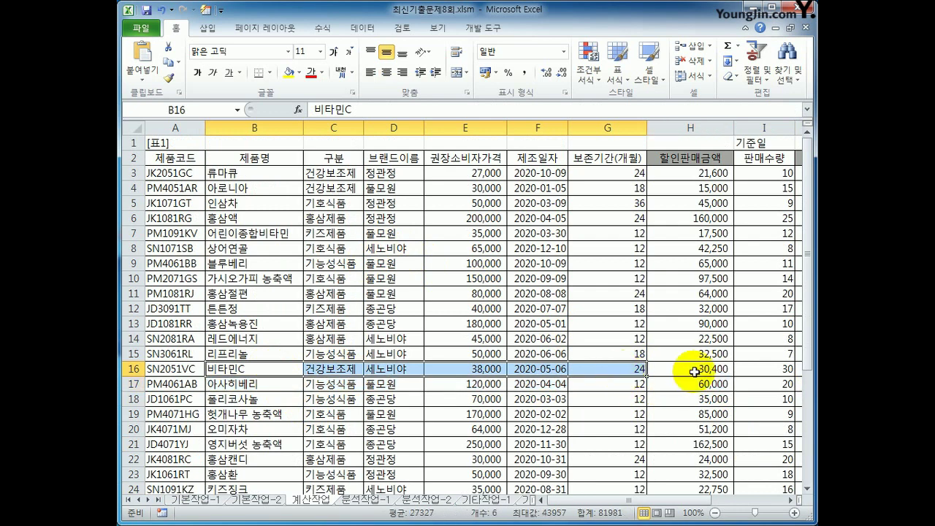
click(735, 372)
drag(246, 382, 728, 386)
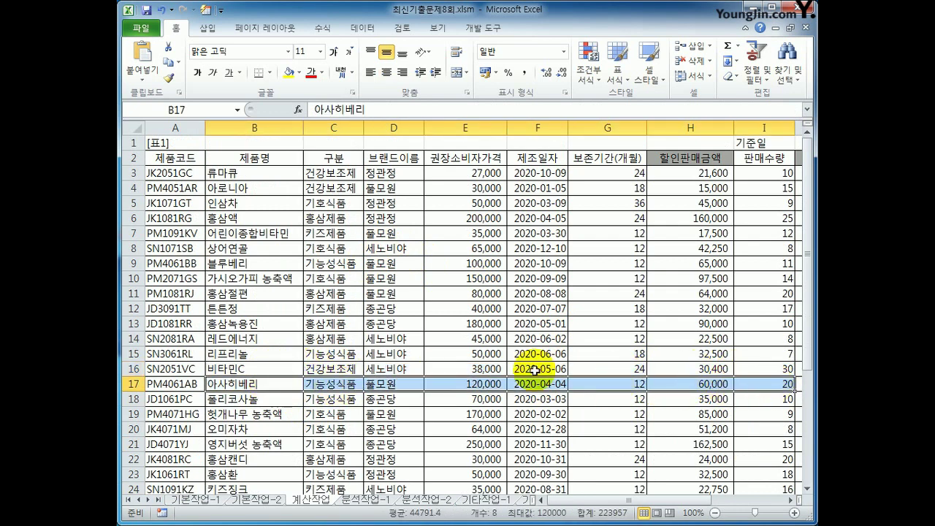
drag(252, 369, 773, 373)
scroll(773, 373, down, 7)
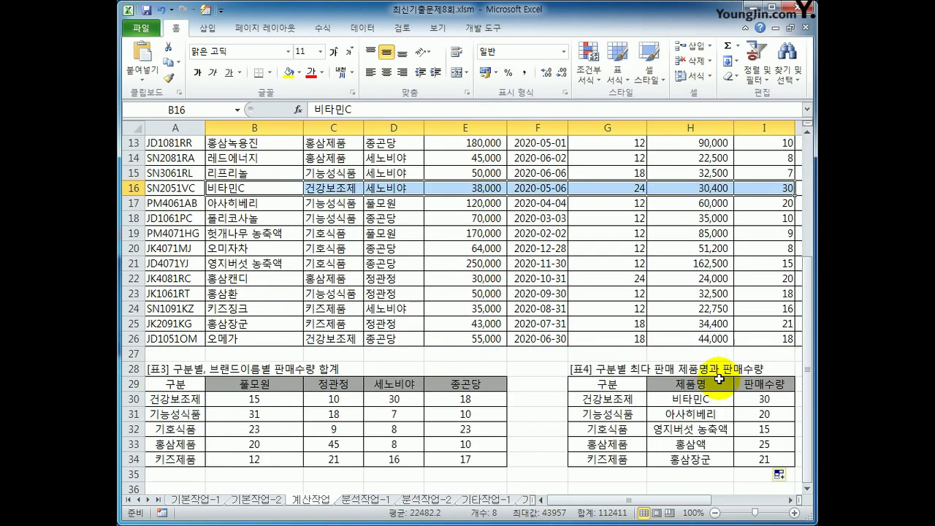
click(764, 264)
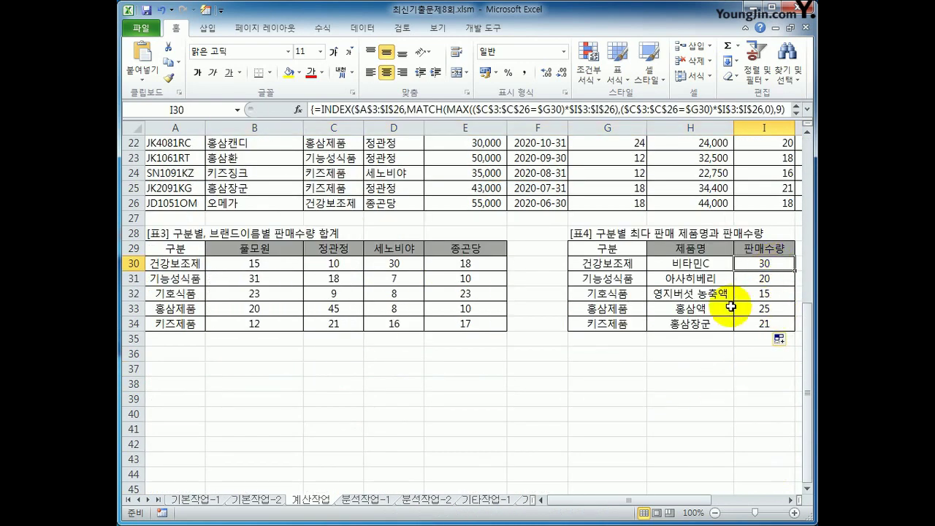
click(688, 267)
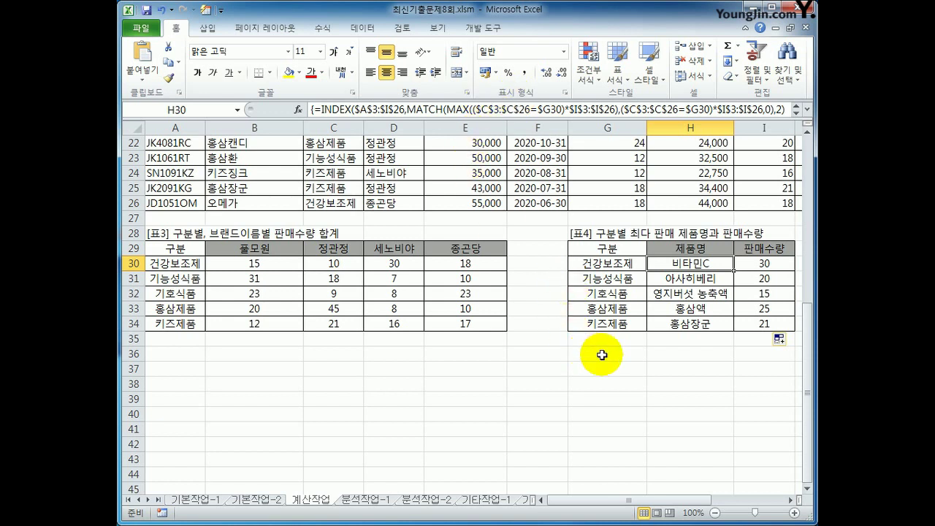
Examine the codes in [표5] and the 제품코드 column of [표1] to see how the ratio per intake code must be determined.
drag(626, 502, 720, 506)
click(740, 265)
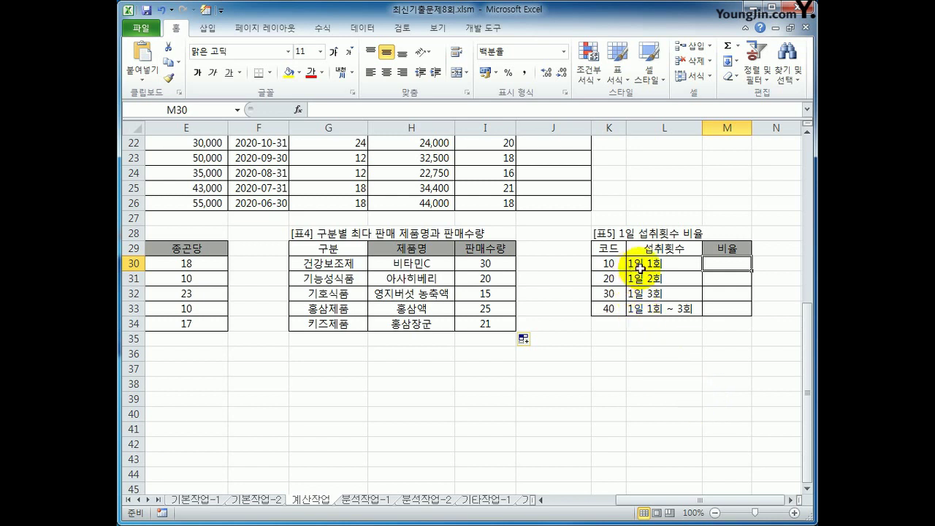
drag(616, 264, 611, 310)
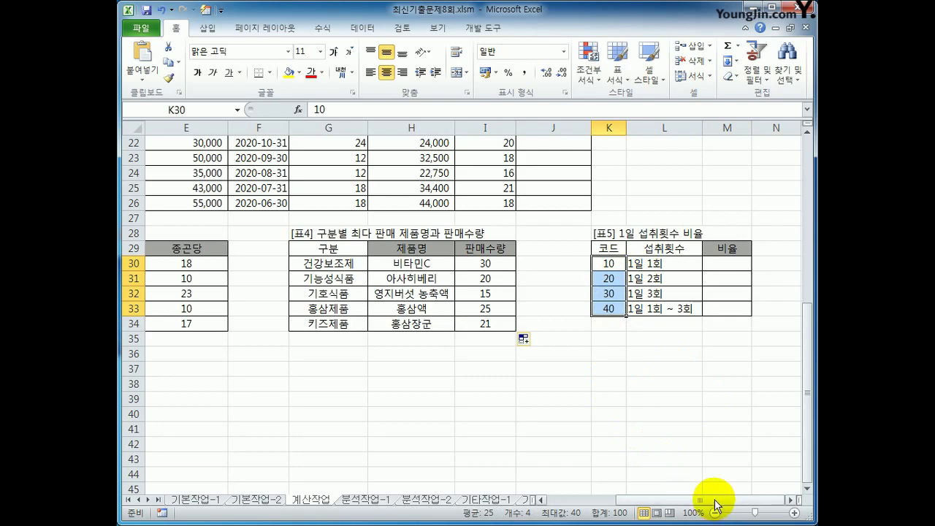
drag(714, 501, 611, 487)
scroll(536, 390, up, 7)
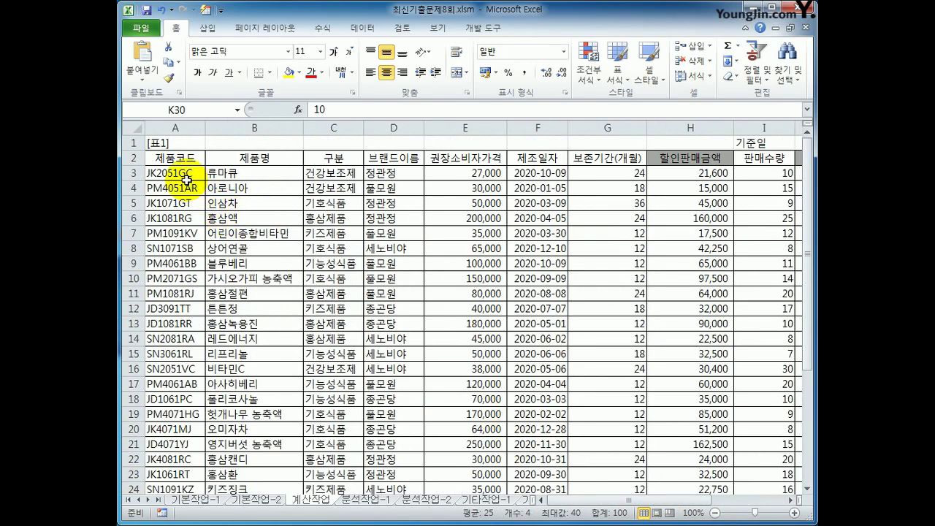
click(182, 174)
drag(181, 174, 167, 488)
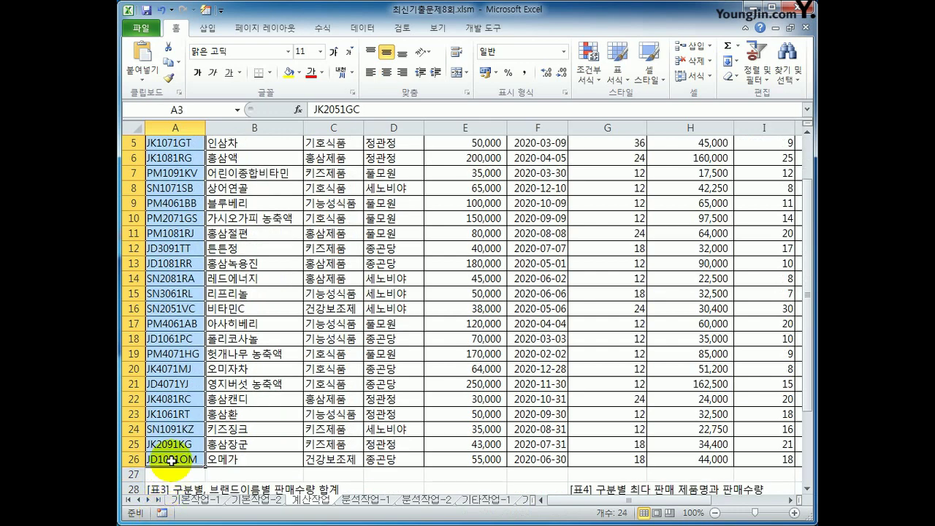
drag(663, 502, 714, 502)
scroll(709, 472, down, 3)
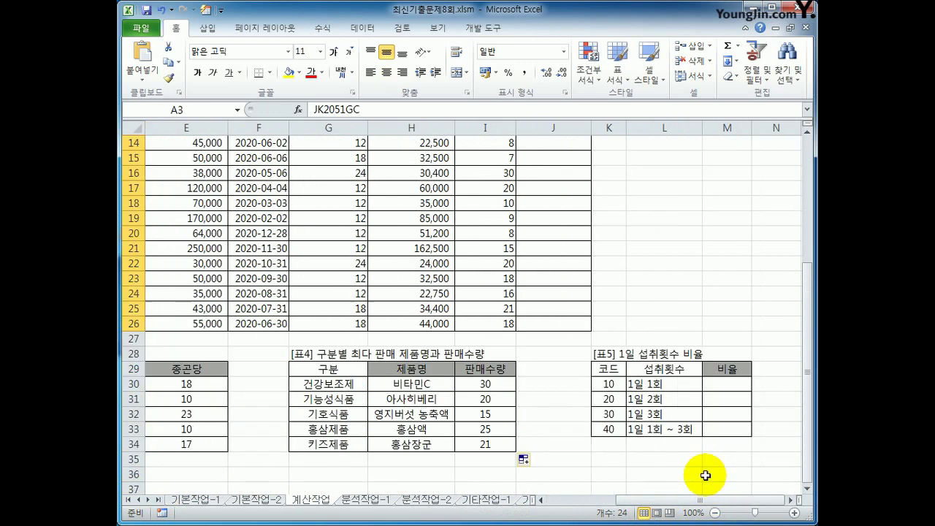
Start the 비율 formula in M30 of [표5] with a MID function nested in SUM: =sum((mid(.
click(720, 389)
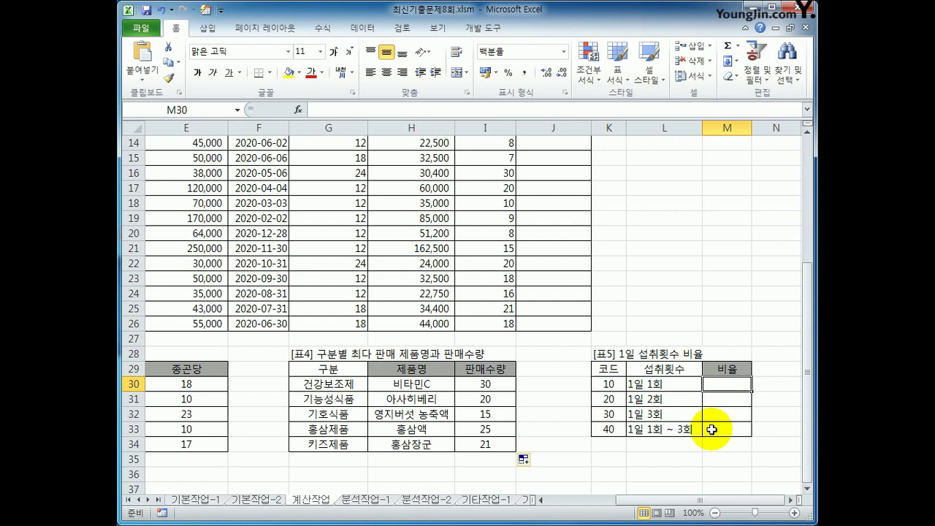
text(=)
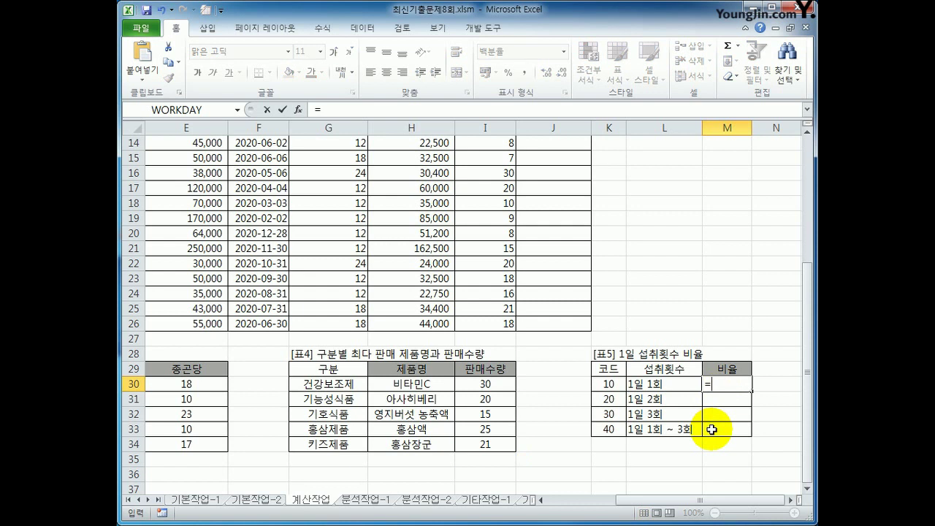
text(sum()
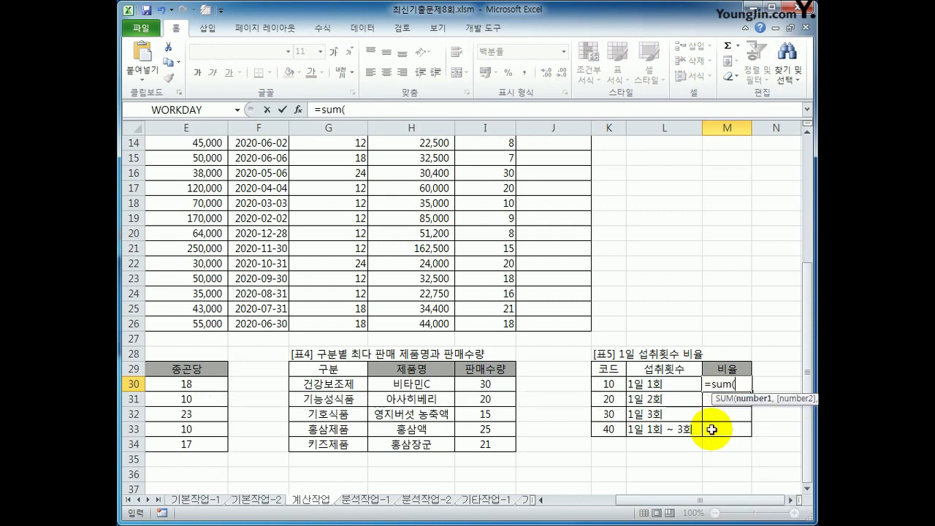
text((mid()
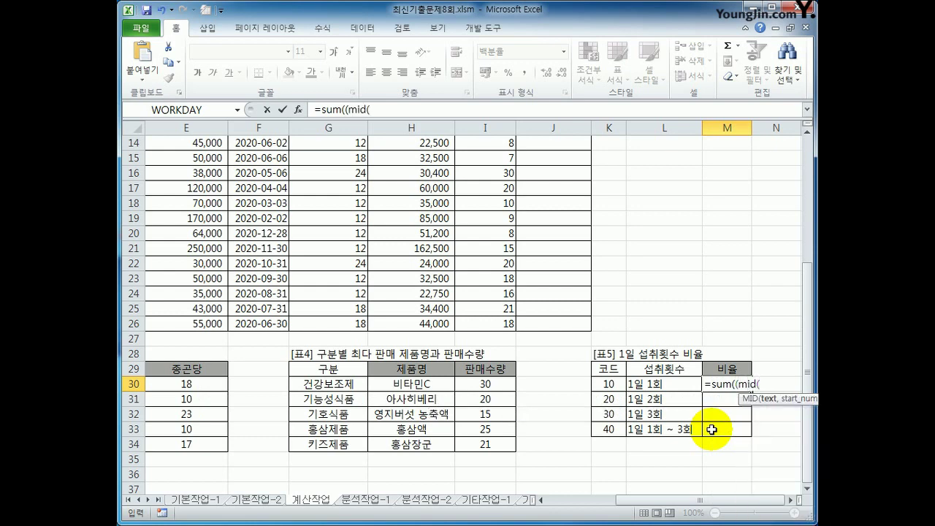
Give MID the absolute 제품코드 range $A$3:$A$26, start position 3 and length 2.
click(658, 502)
scroll(454, 319, up, 4)
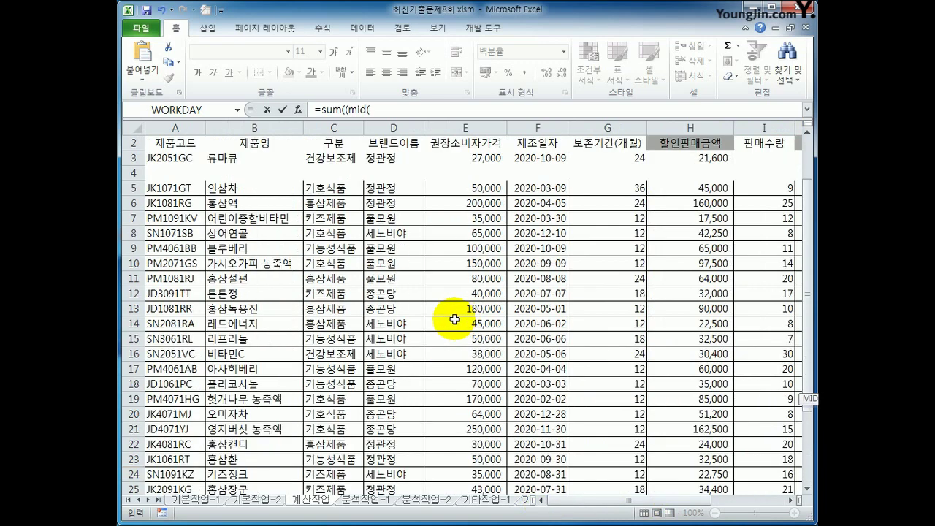
drag(170, 158, 168, 474)
key(F4)
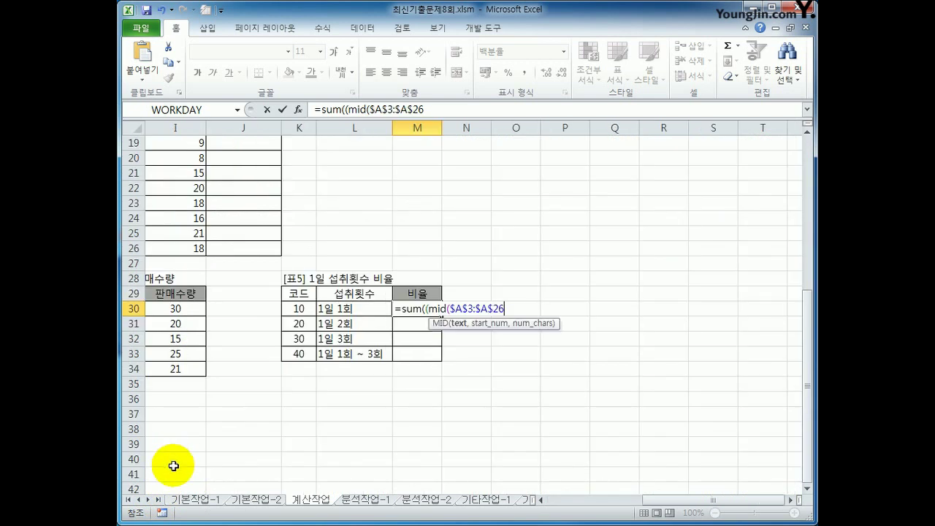
text(,3,2)
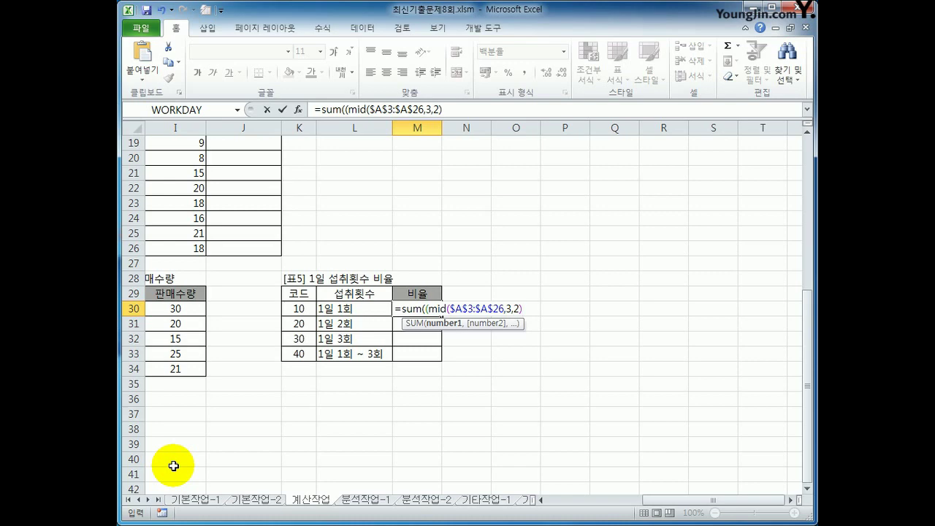
Extend the condition in the M30 formula to compare the MID result with the code in K30.
drag(690, 498, 650, 502)
scroll(614, 369, up, 6)
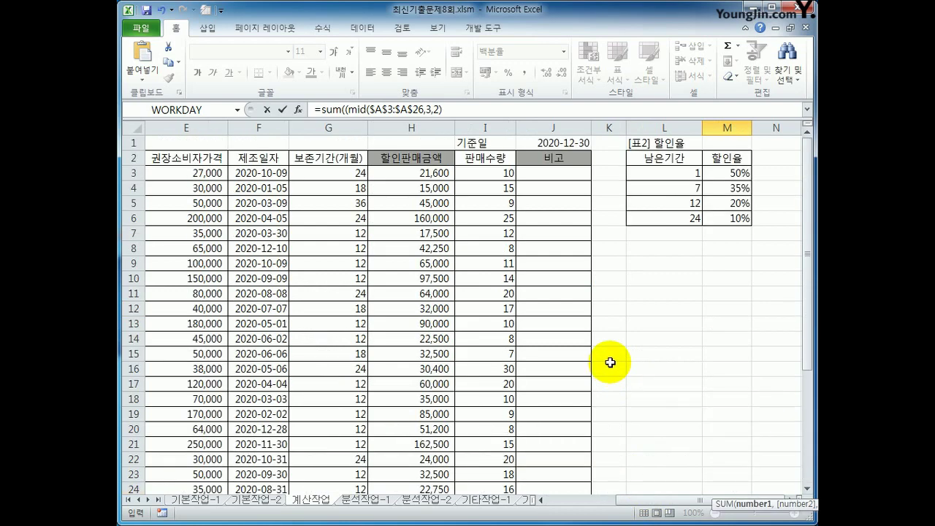
mouse_move(689, 505)
mouse_down()
mouse_move(621, 501)
mouse_move(682, 508)
mouse_up()
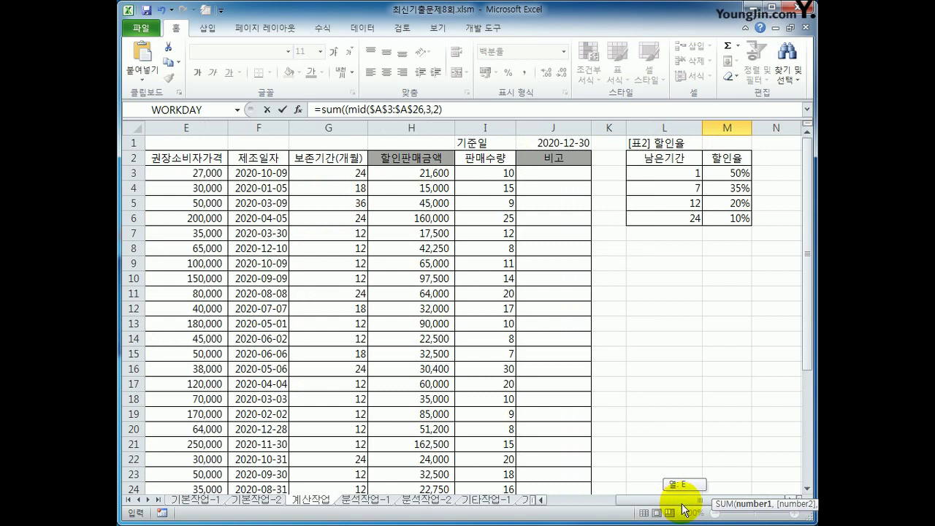
drag(683, 509, 658, 510)
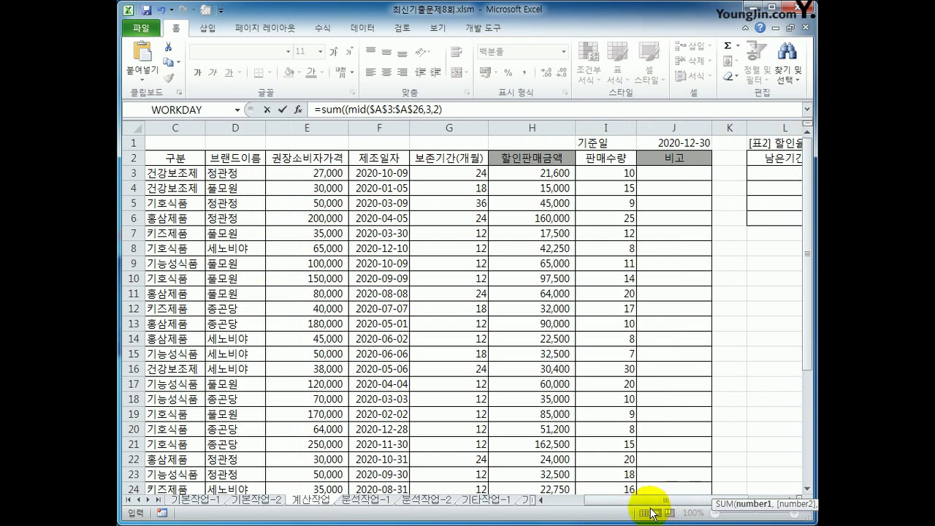
click(456, 112)
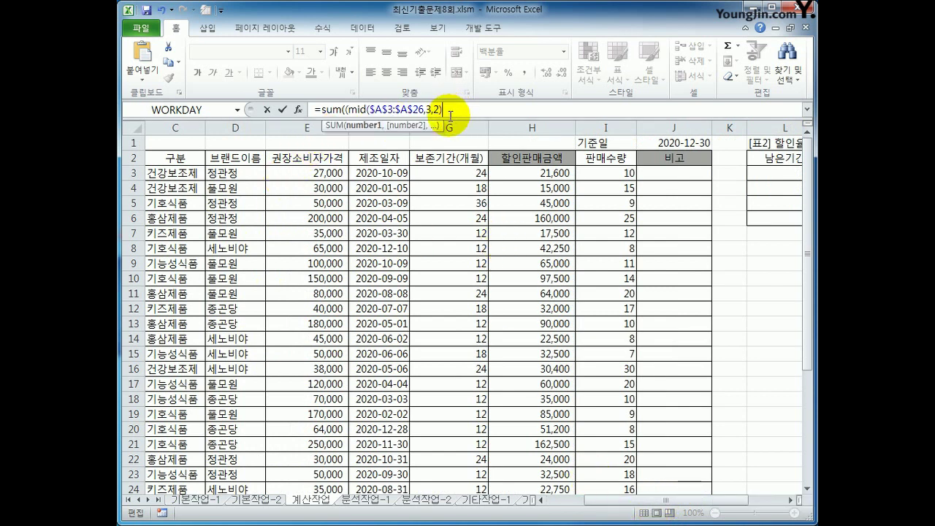
text(=)
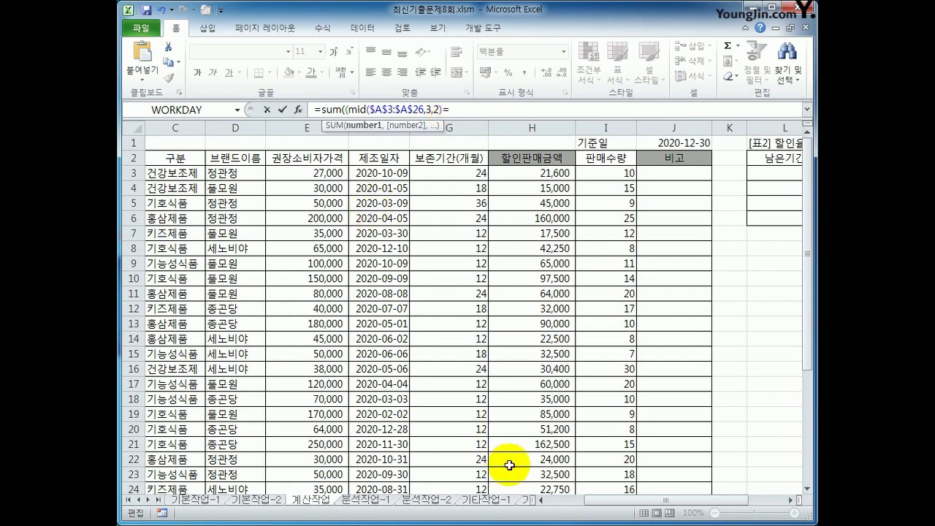
drag(638, 505, 638, 505)
scroll(798, 274, down, 4)
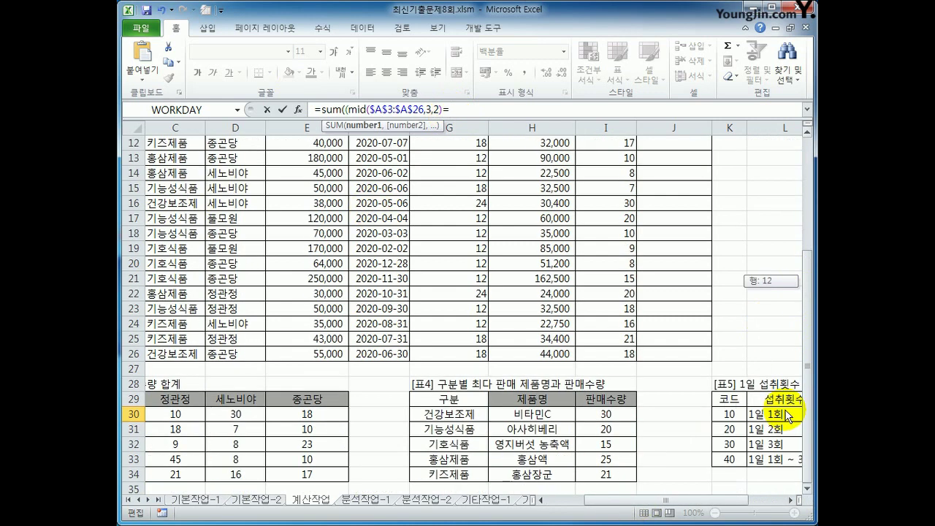
click(733, 415)
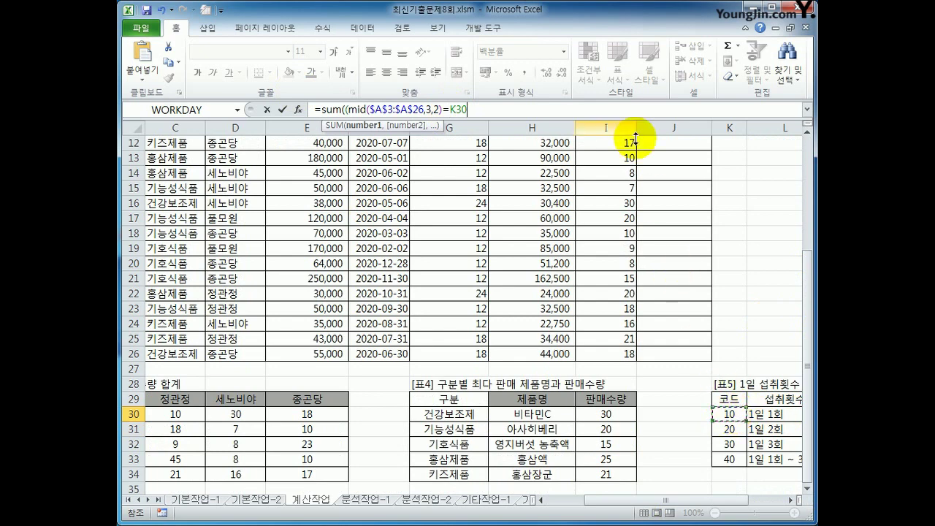
drag(716, 501, 735, 506)
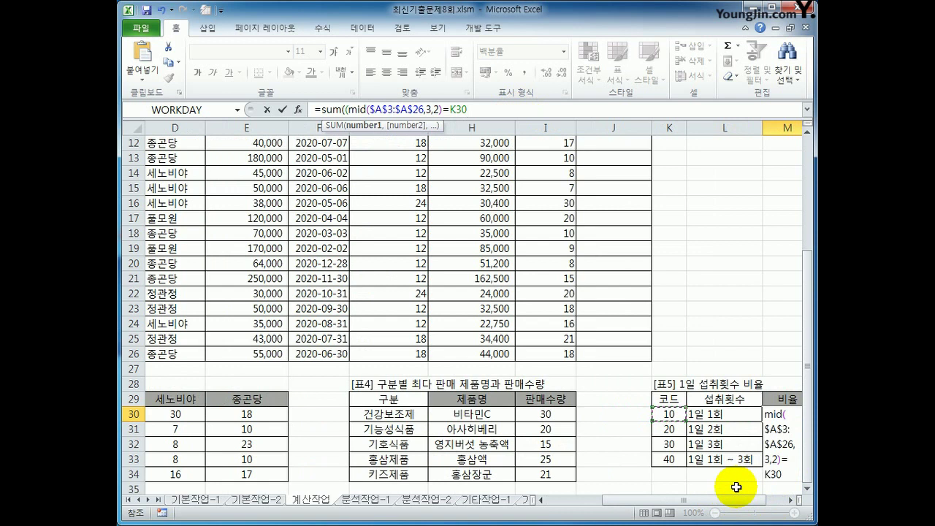
text())
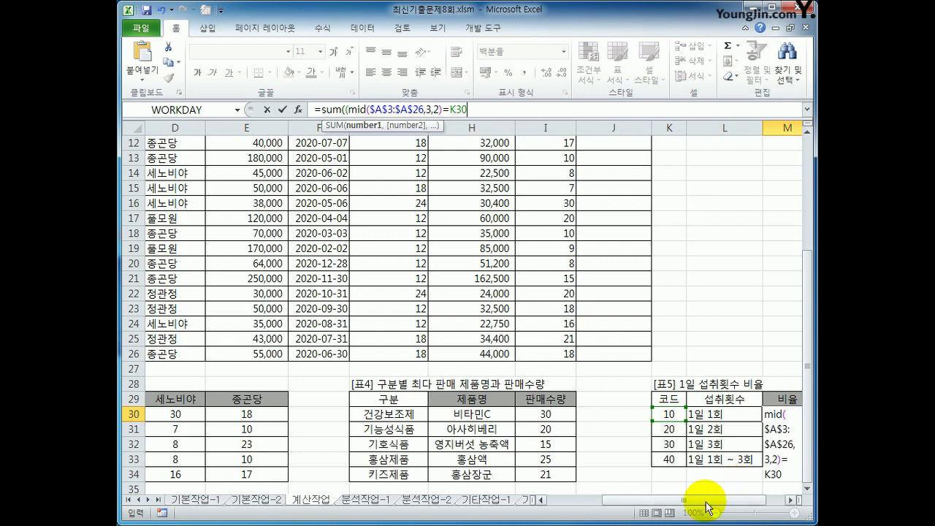
Enclose the M30 condition in parentheses, multiply it by 1, and enter it as an array formula: =SUM(((MID($A$3:$A$26,3,2)=K30)*1)).
drag(708, 502, 621, 501)
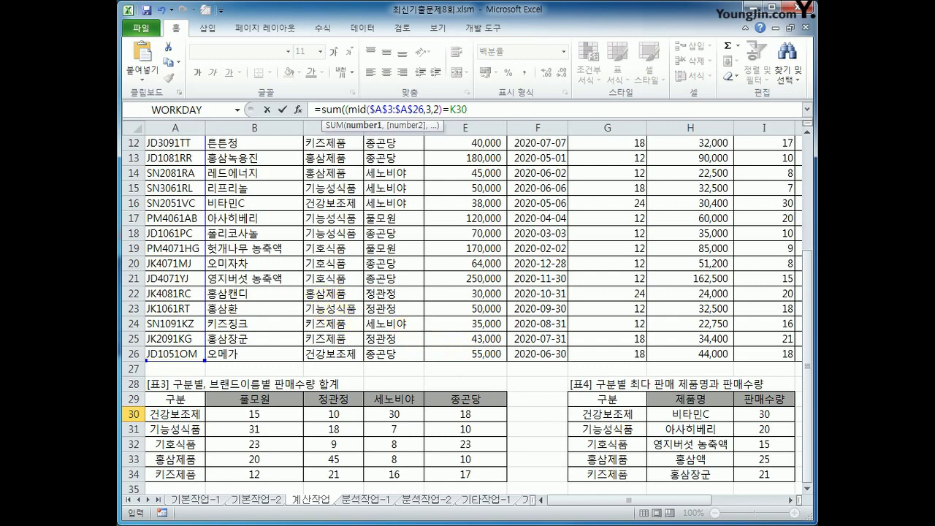
drag(811, 328, 810, 322)
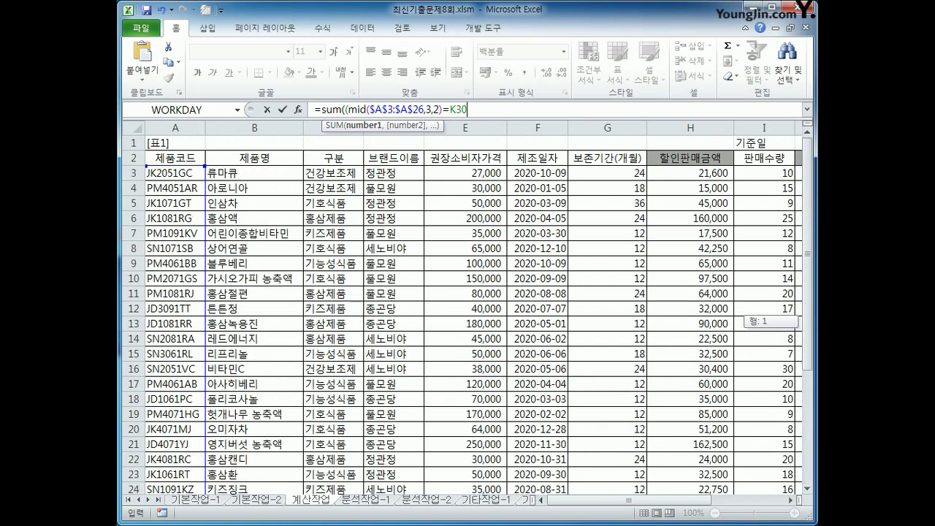
click(347, 110)
text((()
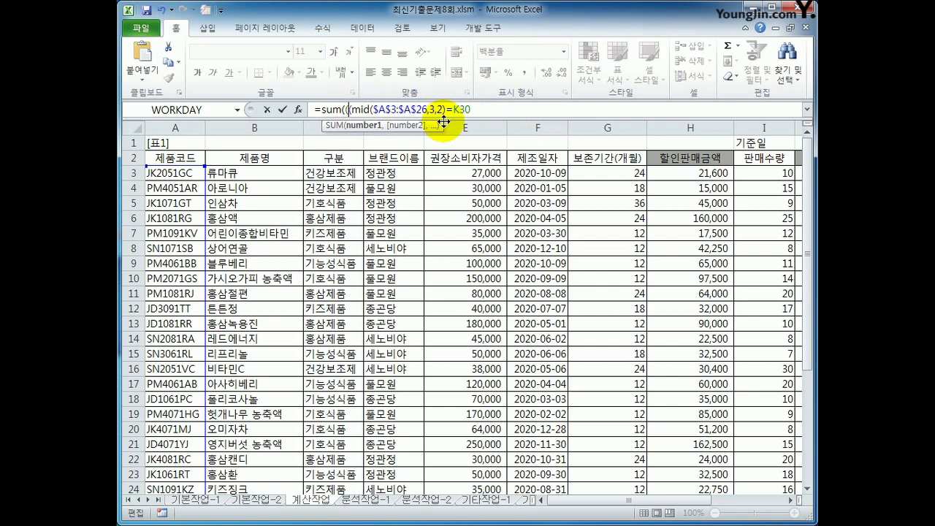
click(482, 110)
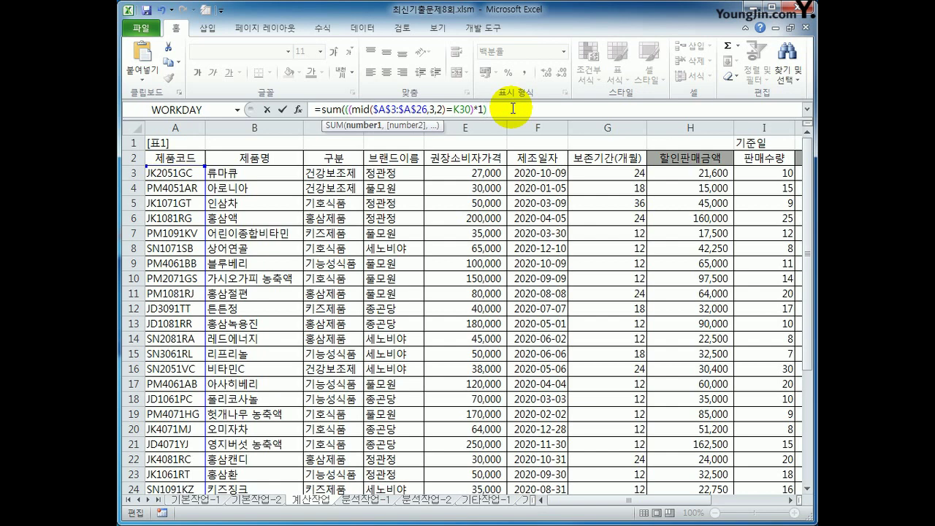
key(ctrl+shift+Return)
drag(227, 233, 459, 224)
click(419, 313)
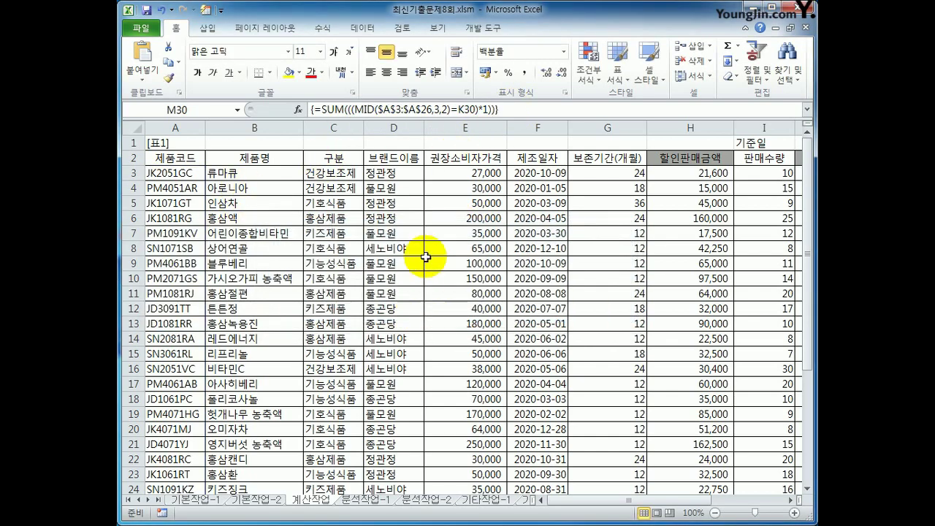
Compare the product codes in the 제품코드 column of [표1] with the 코드 values in K30:K33 of [표5].
drag(647, 500, 679, 502)
scroll(695, 428, down, 3)
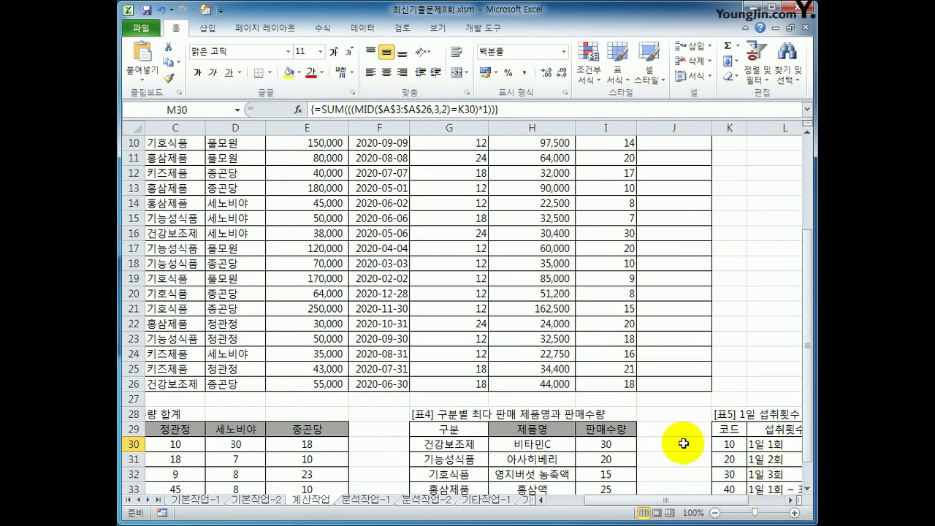
drag(616, 500, 581, 501)
scroll(330, 299, up, 3)
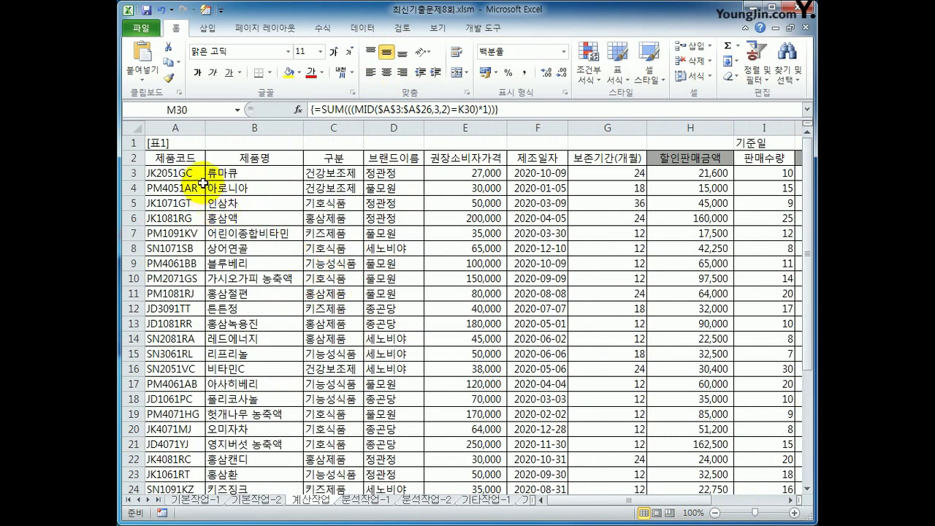
click(180, 175)
click(183, 189)
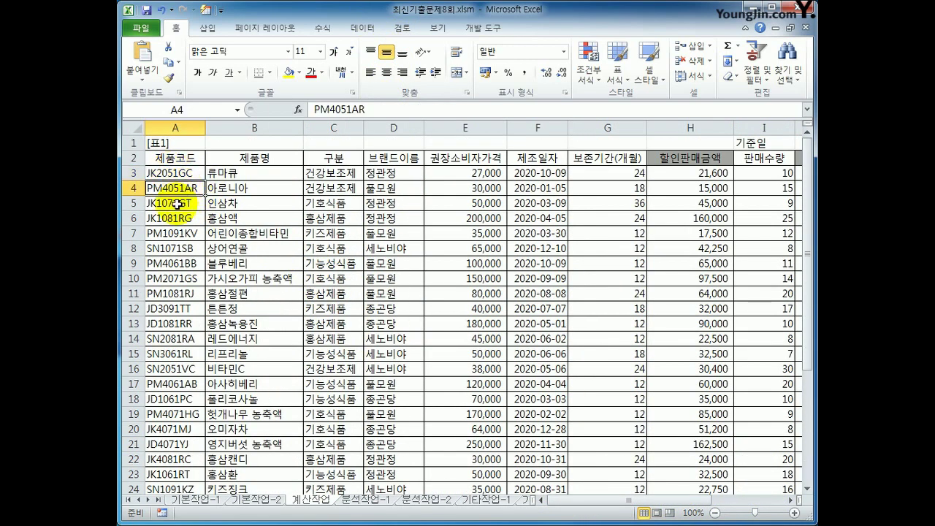
click(183, 204)
click(184, 219)
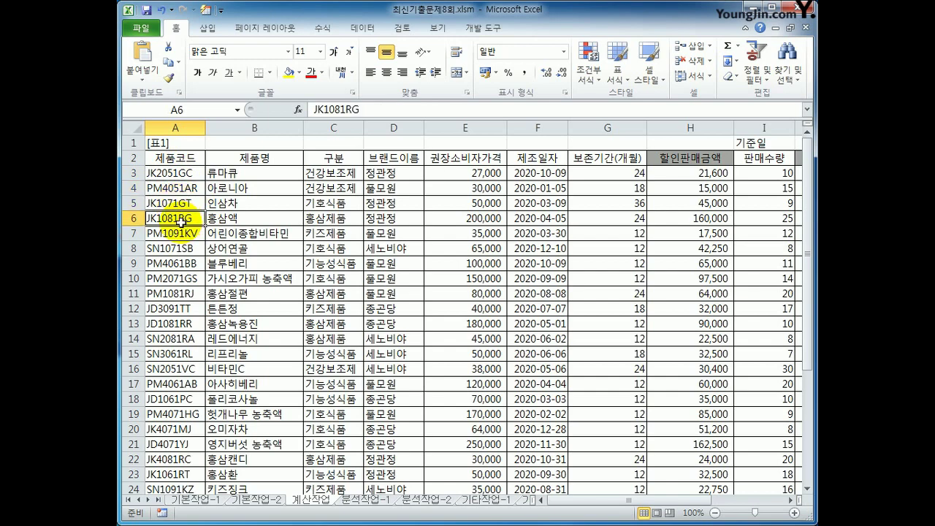
scroll(751, 441, down, 2)
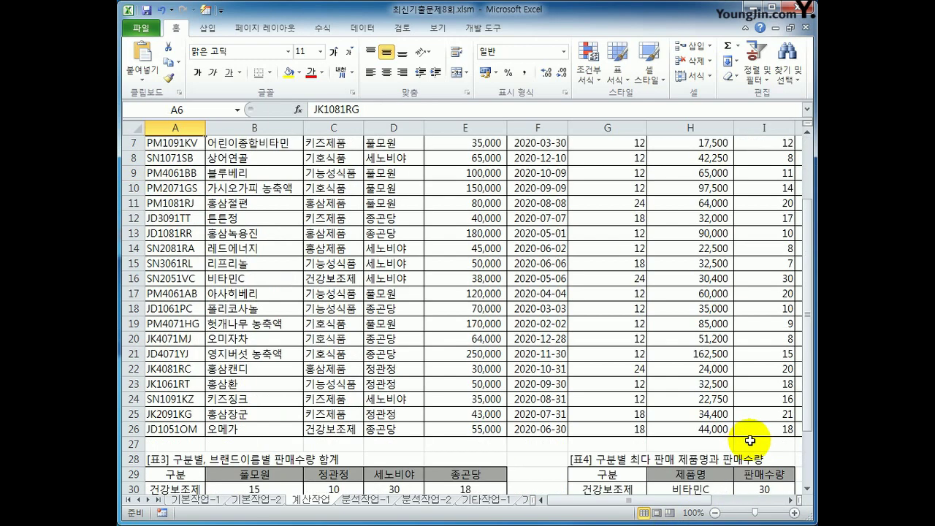
scroll(751, 441, down, 1)
scroll(694, 497, right, 3)
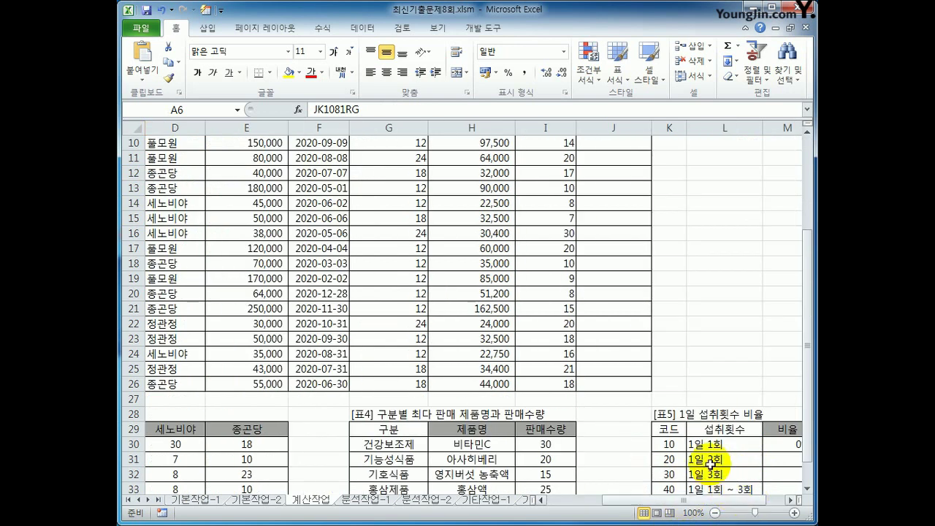
scroll(711, 463, down, 2)
click(668, 353)
click(669, 369)
click(669, 384)
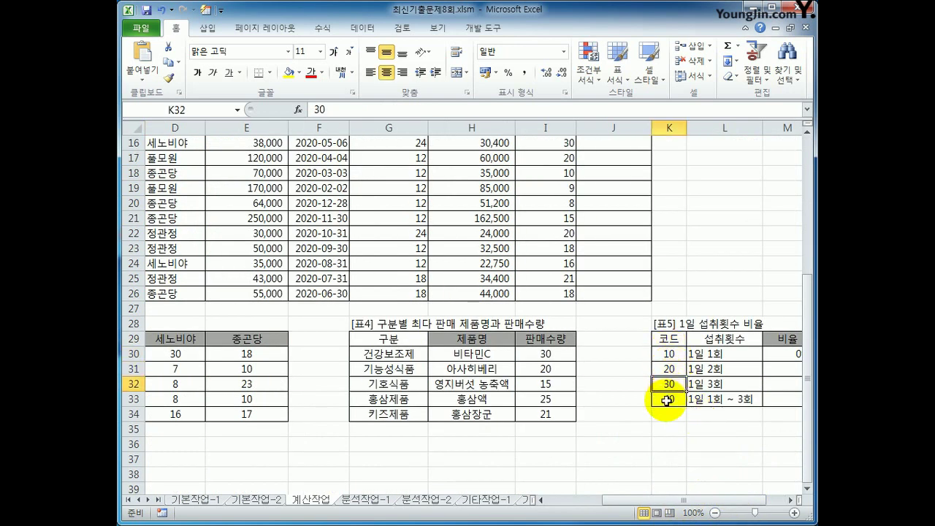
click(668, 400)
Convert the MID result in the M30 formula to a number by adding *1 before the comparison with K30.
click(773, 355)
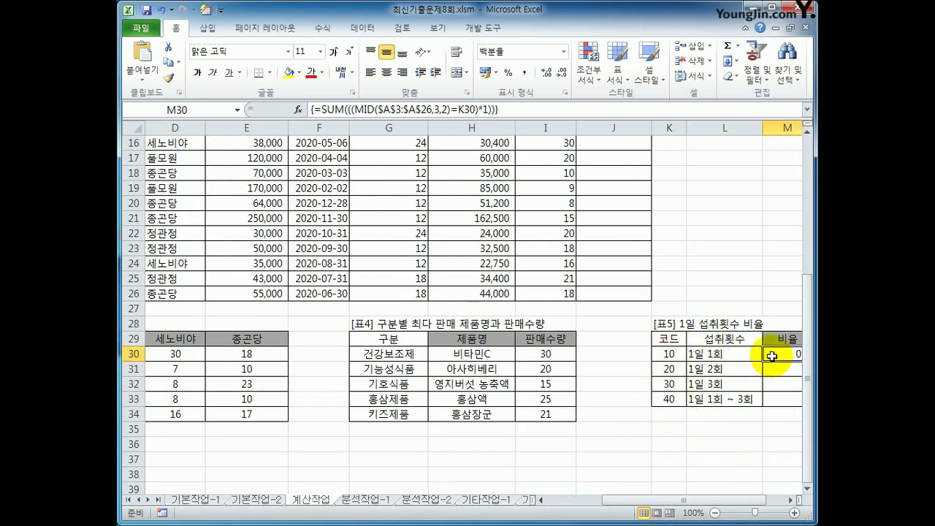
drag(351, 109, 450, 111)
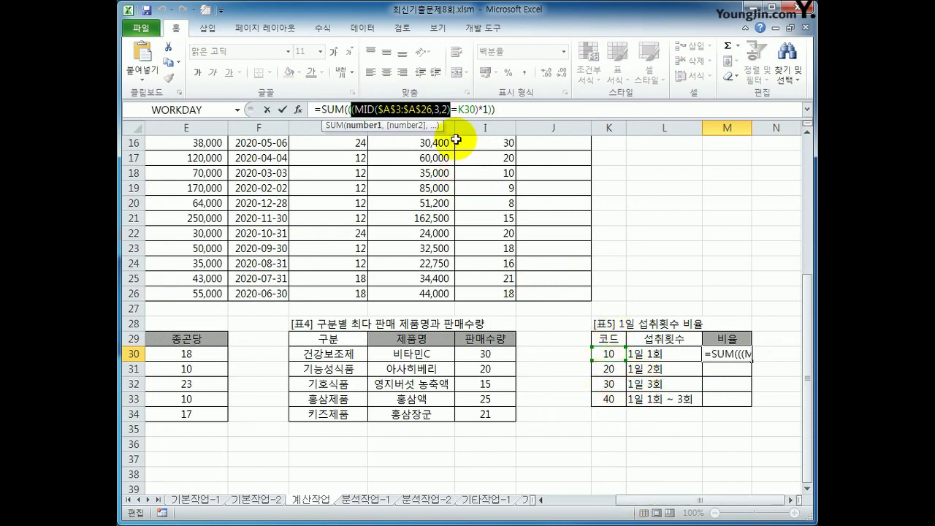
click(453, 109)
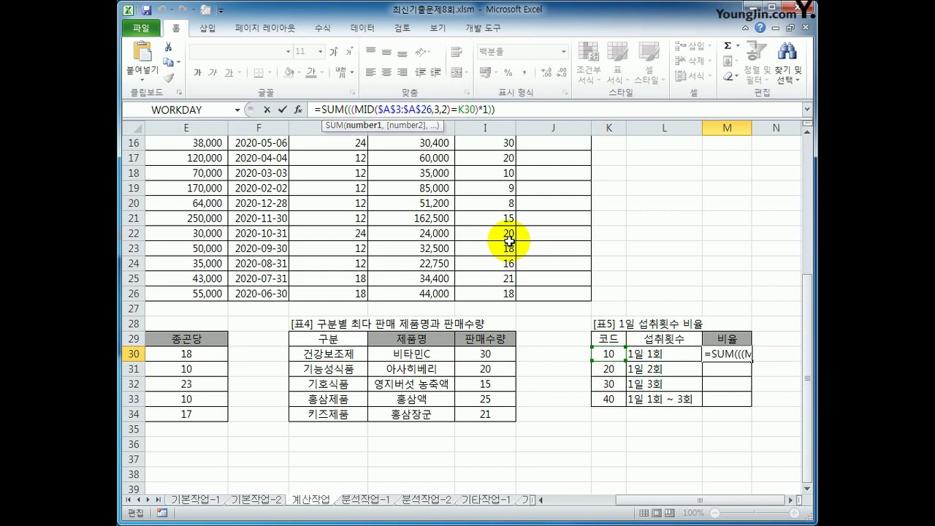
text(*1)
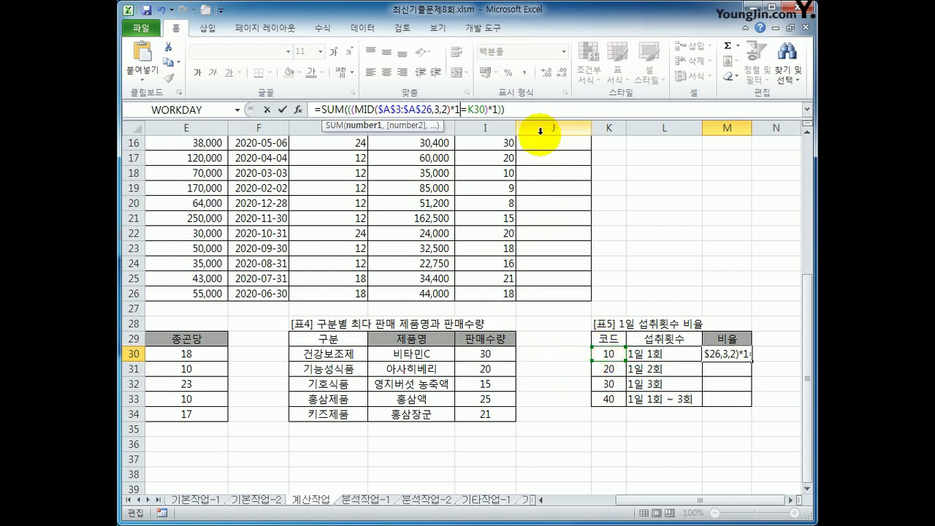
Check the condition, the *1 factor and the SUM in the M30 formula, and enter it as an array formula.
click(507, 109)
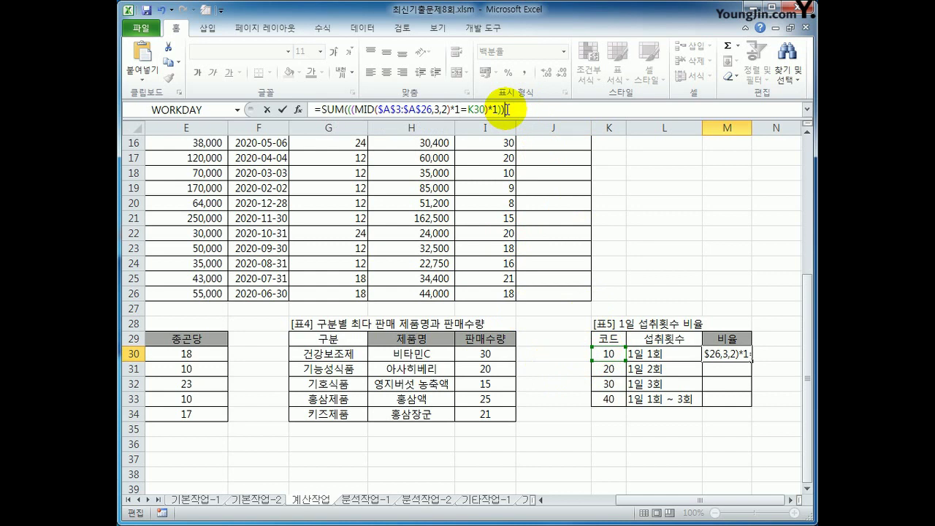
drag(488, 110, 353, 110)
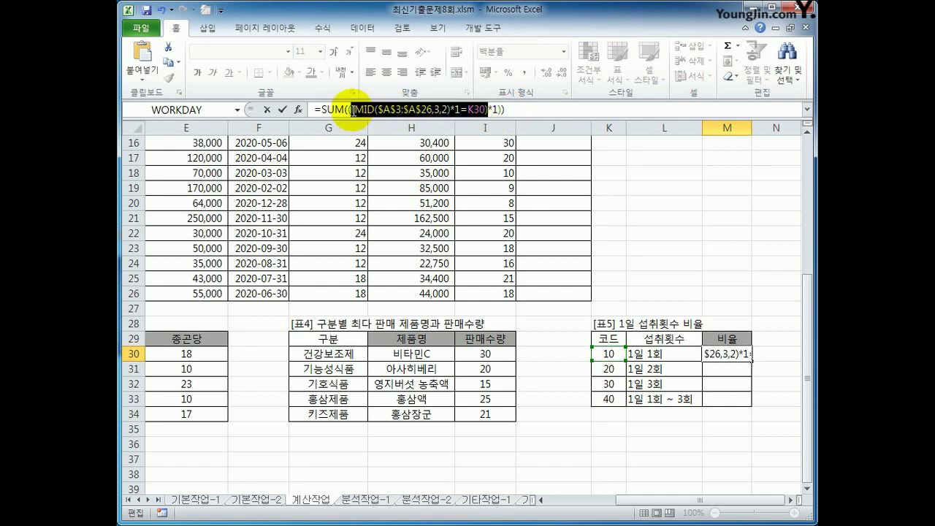
key(shift+Right)
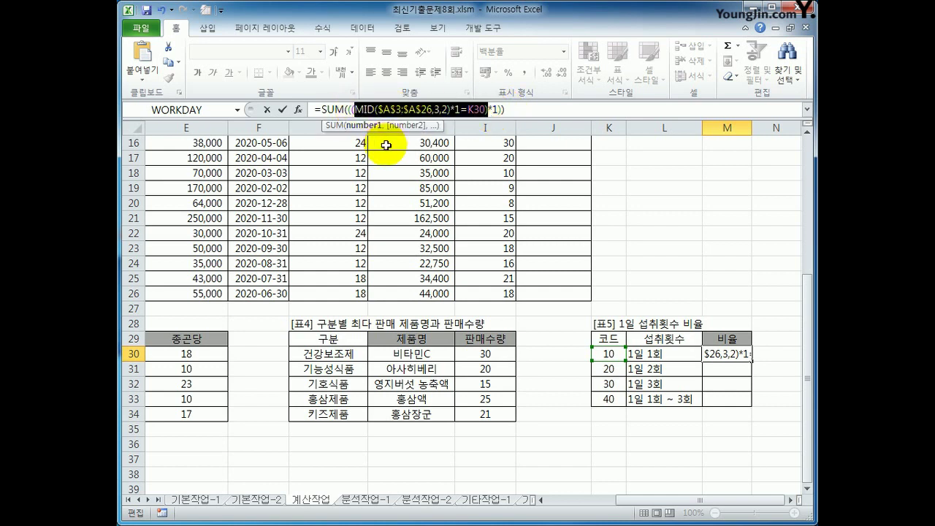
double_click(495, 110)
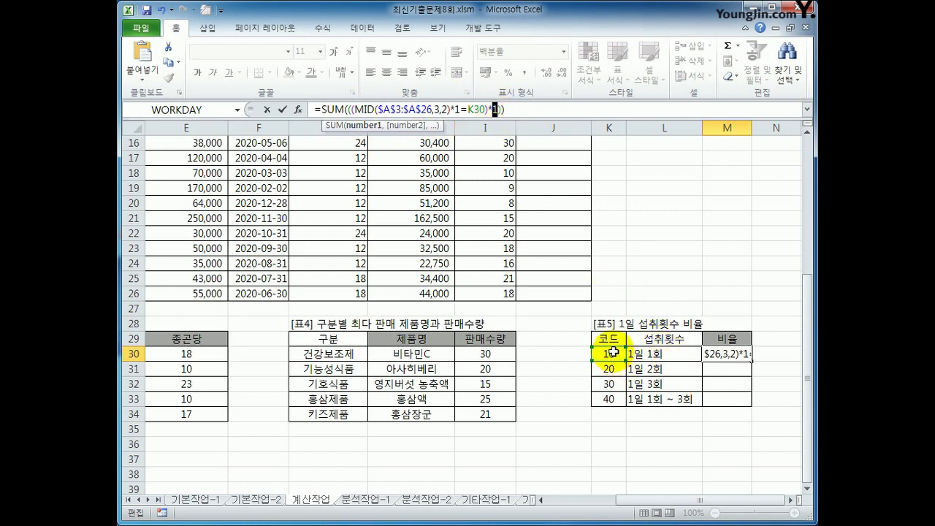
click(333, 109)
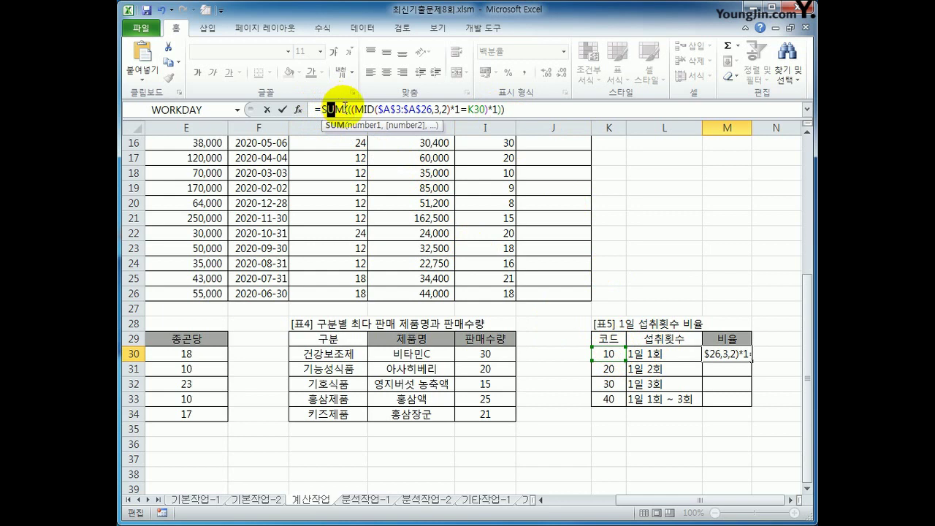
click(525, 109)
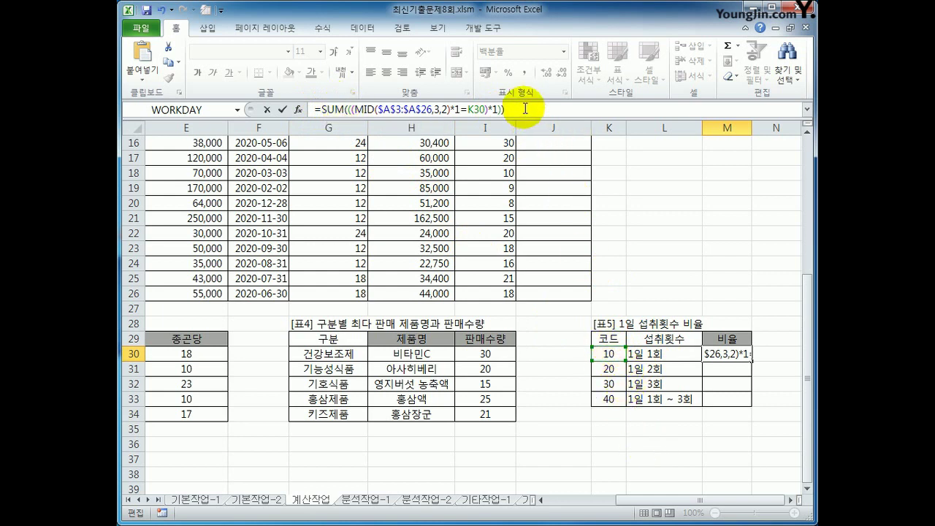
key(ctrl+shift+Return)
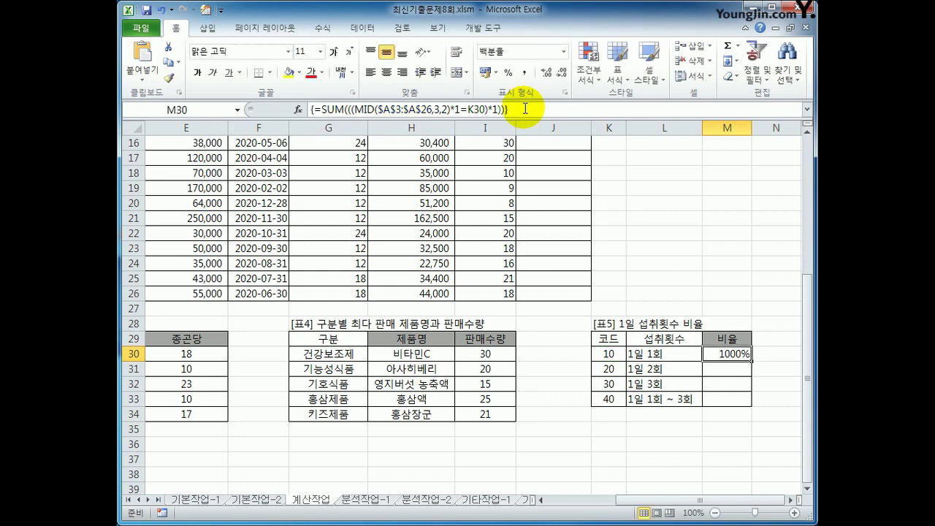
key(Up)
key(Down)
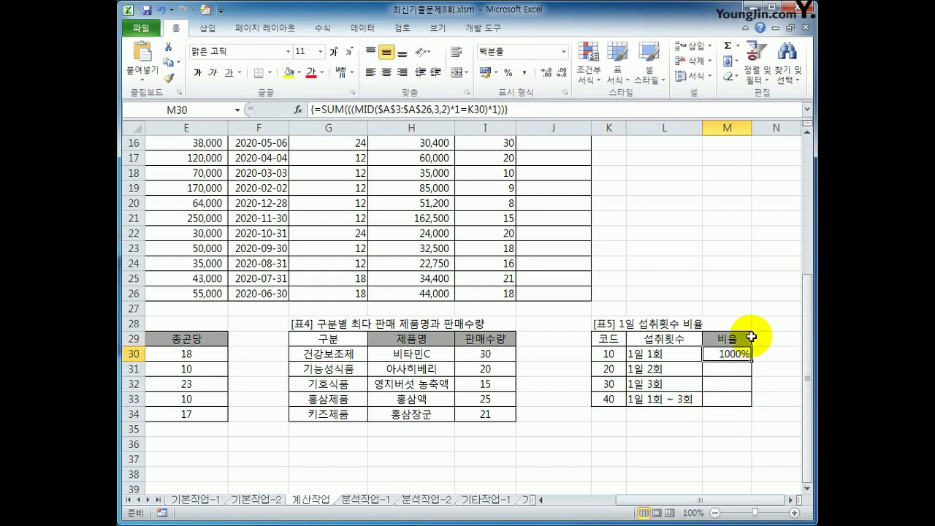
Divide the SUM in M30 by COUNTA($A$3:$A$26) and enter the result as an array formula.
click(533, 107)
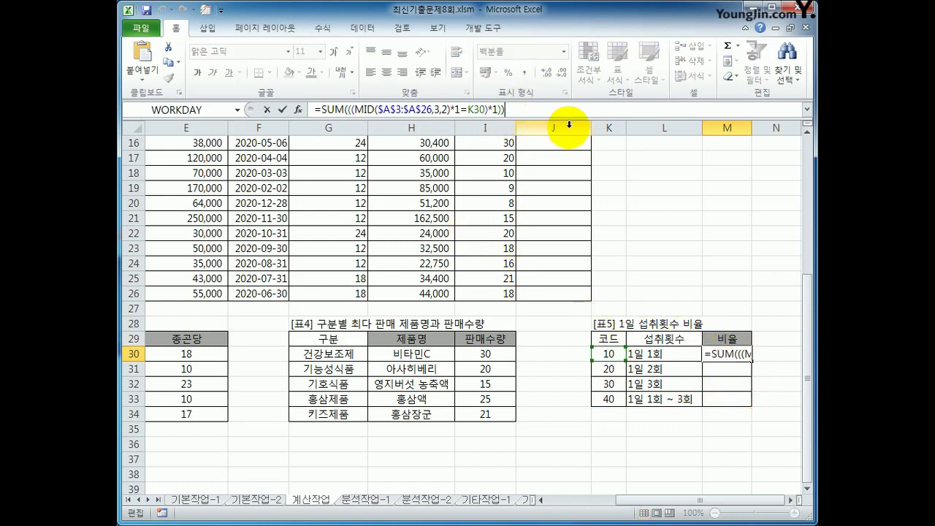
text(/)
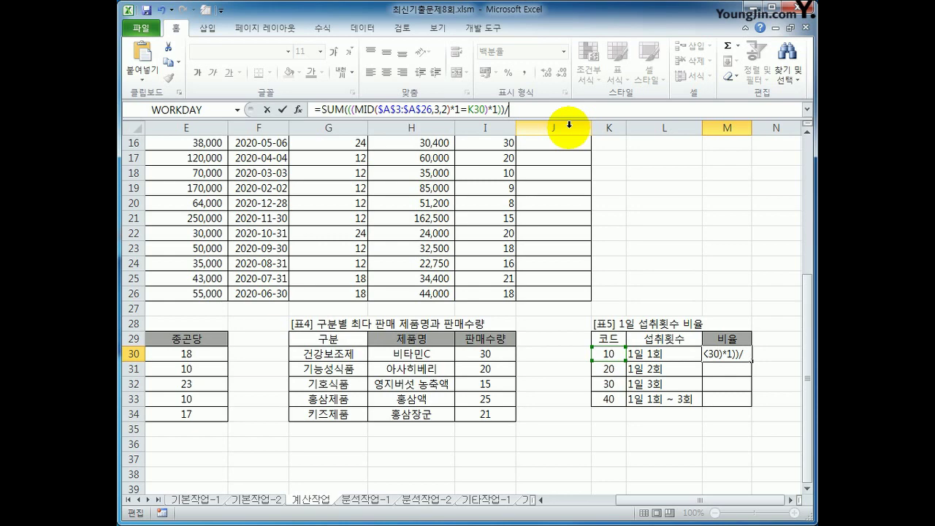
text(counta()
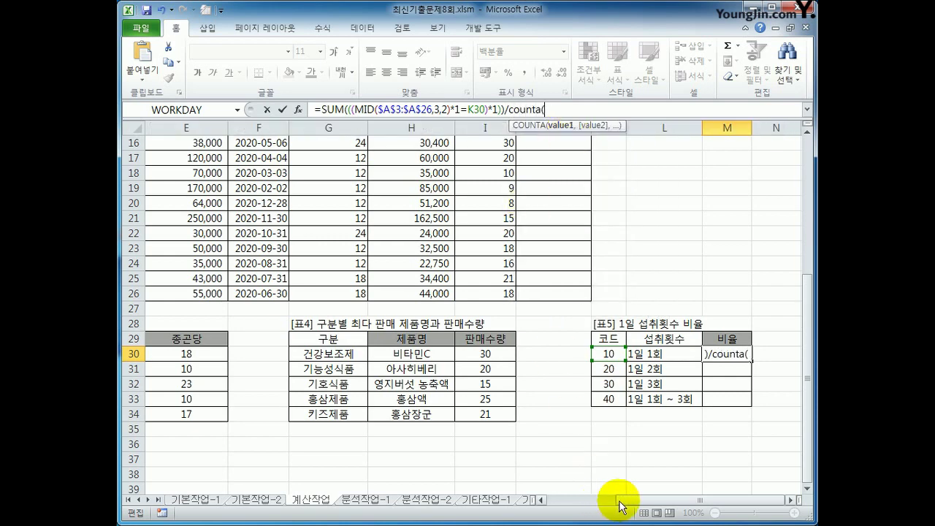
drag(616, 502, 548, 498)
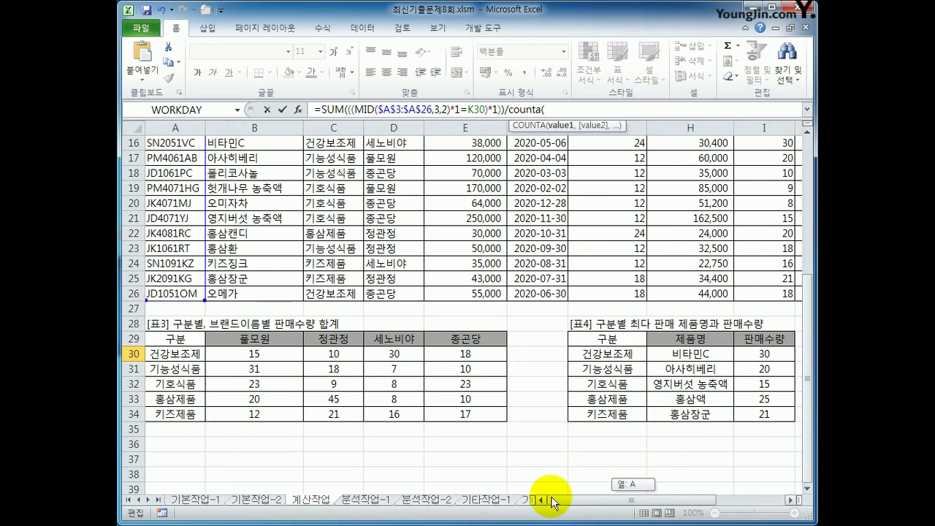
drag(803, 344, 801, 236)
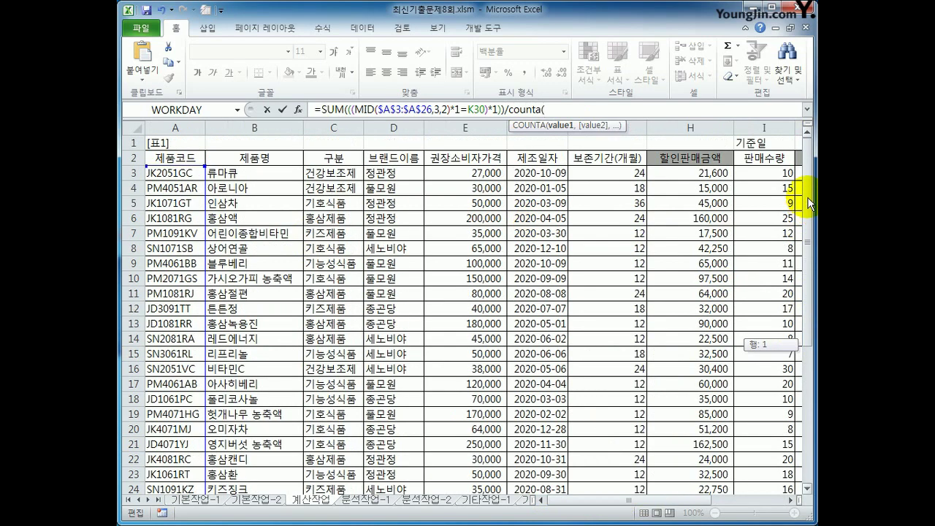
drag(174, 174, 187, 460)
key(F4)
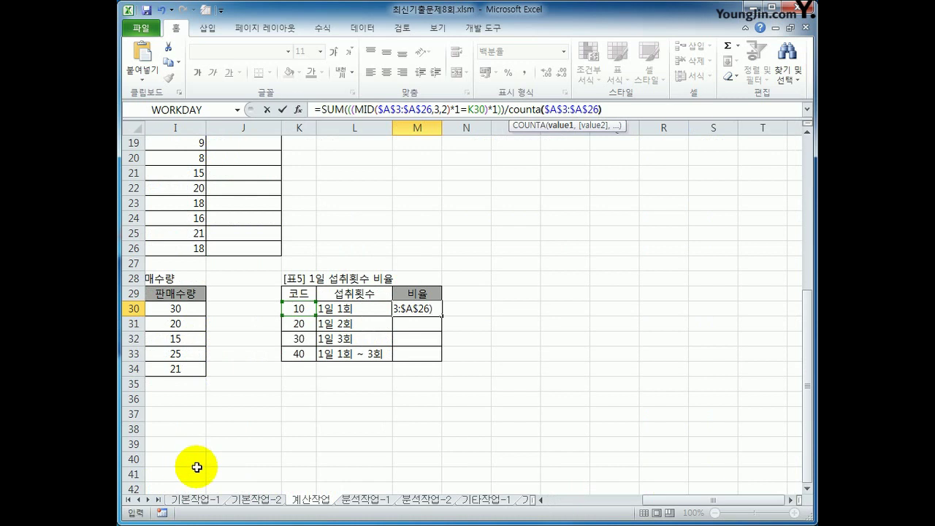
key(ctrl+shift+Return)
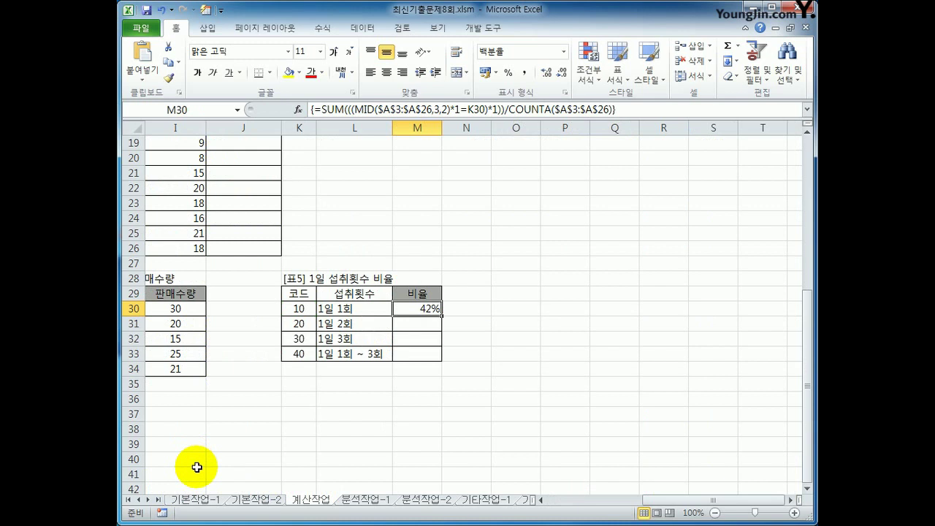
Copy the 비율 array formula from M30 down to M33 for the remaining codes in [표5].
click(299, 308)
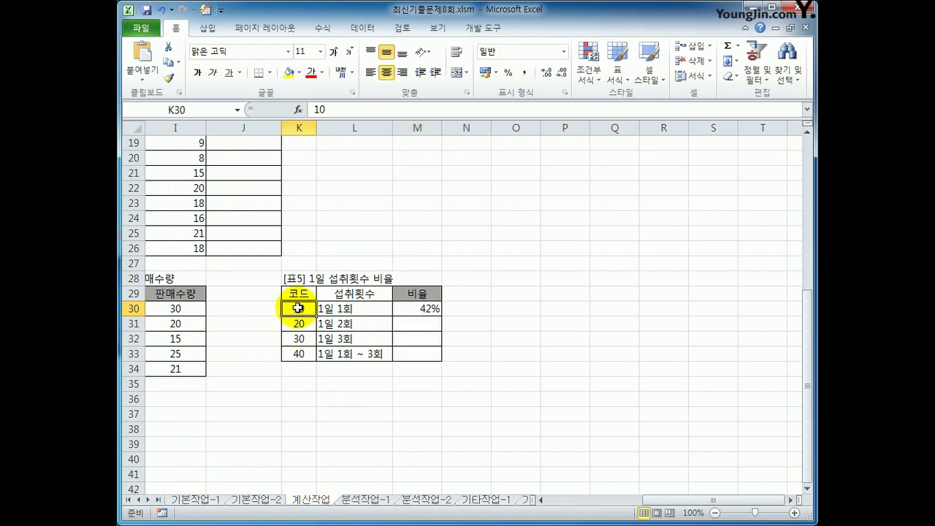
click(433, 311)
drag(442, 316, 442, 363)
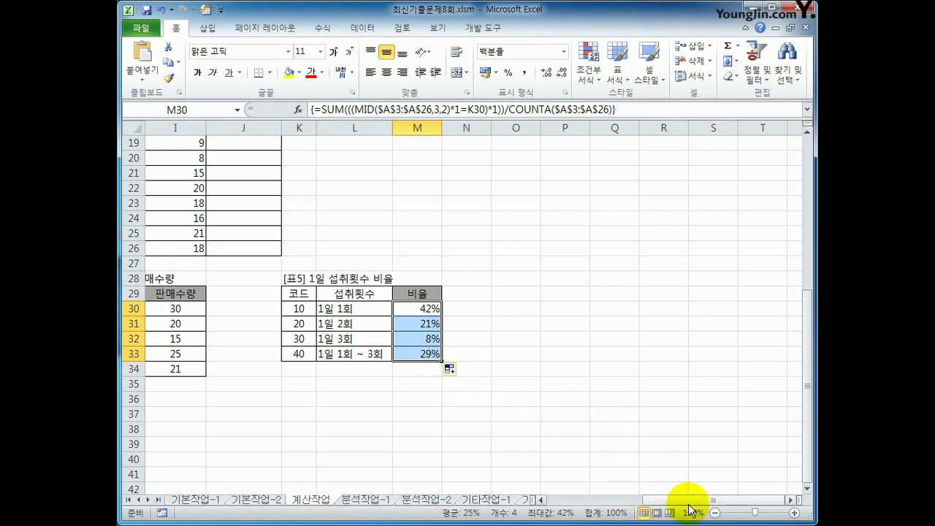
Select the product names B3:B26 in [표1] to check their total count.
click(606, 500)
scroll(188, 241, up, 6)
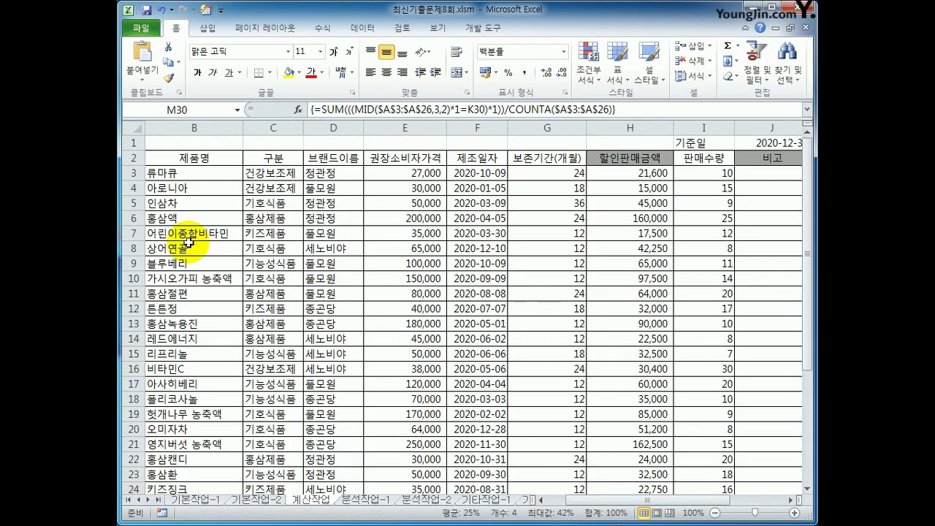
drag(198, 175, 190, 468)
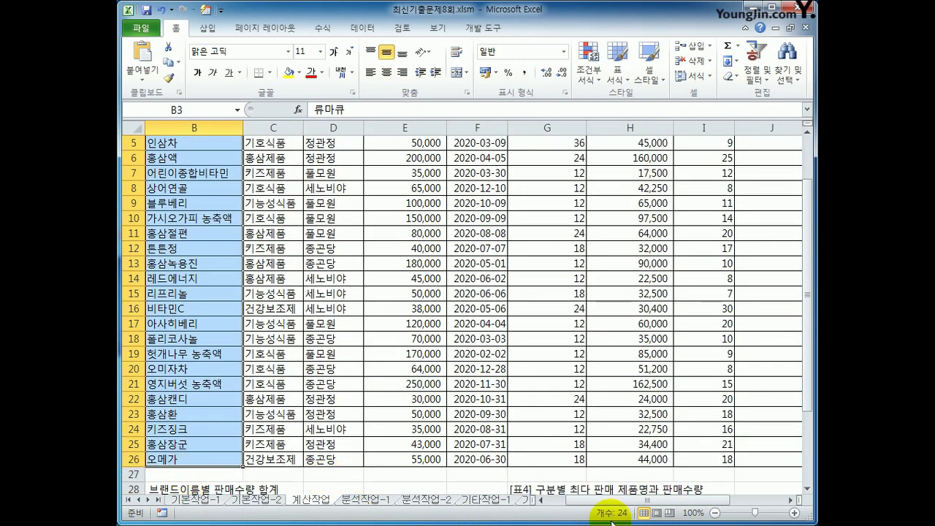
Select the product codes in A3:A26 of [표1] whose third and fourth characters are 10 to check how many there are.
scroll(437, 428, up, 1)
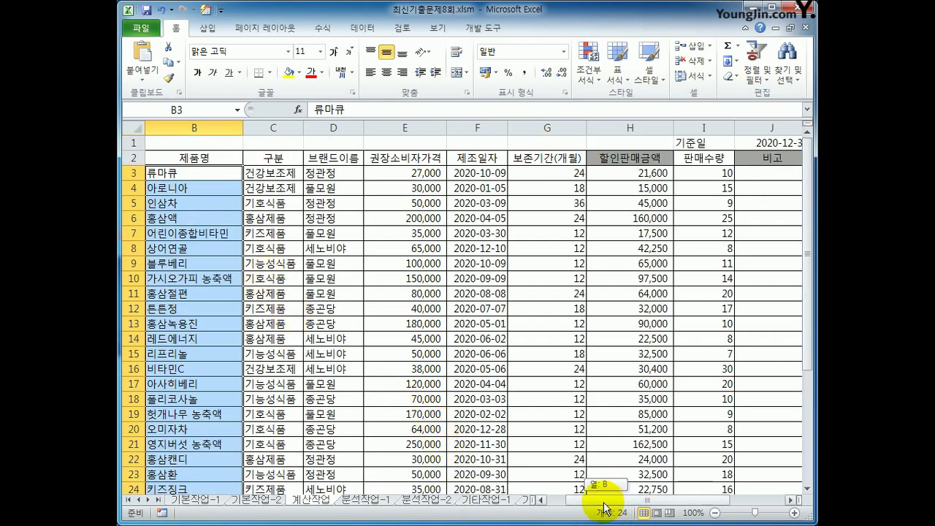
drag(603, 507, 538, 508)
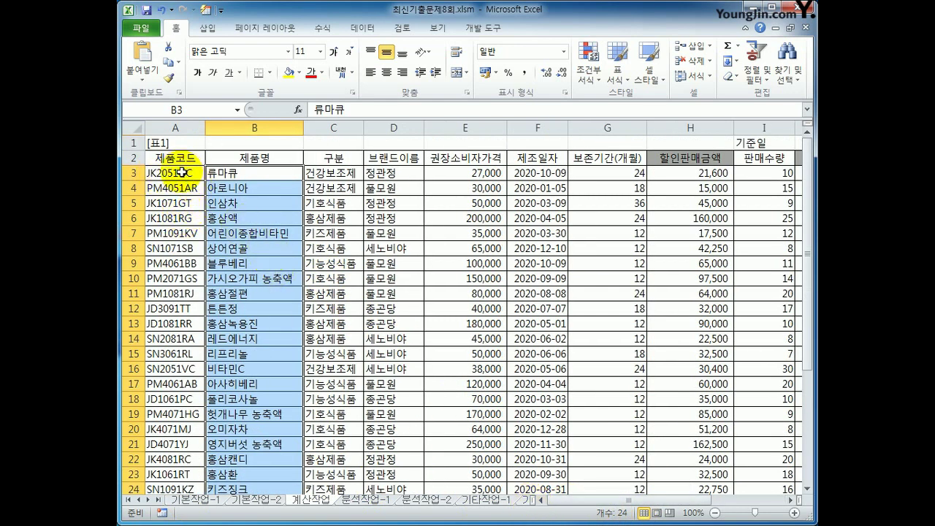
click(175, 203)
ctrl+click(178, 217)
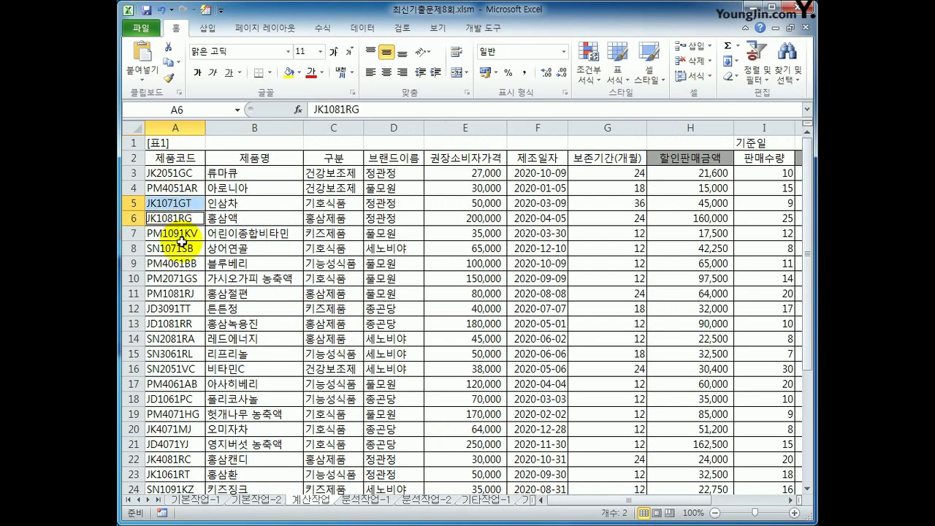
ctrl+click(180, 235)
ctrl+click(180, 249)
ctrl+click(183, 294)
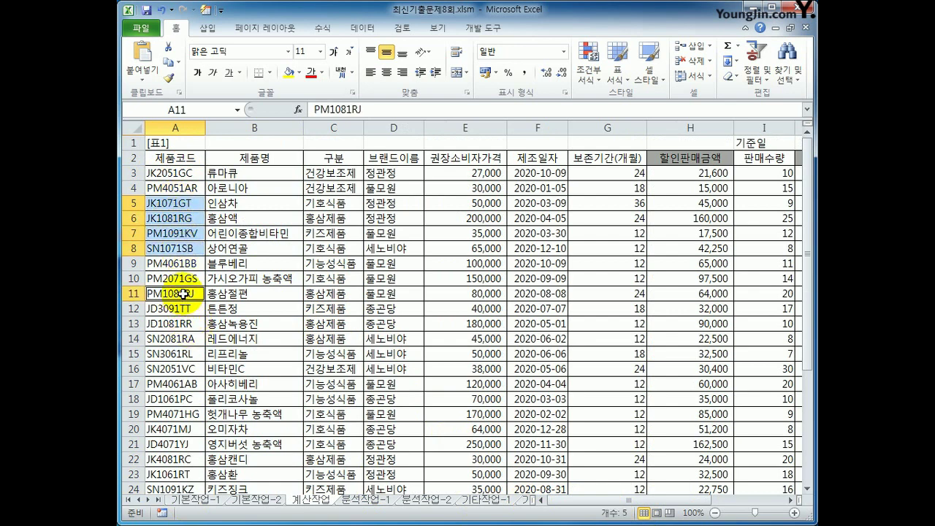
ctrl+click(172, 324)
ctrl+click(176, 399)
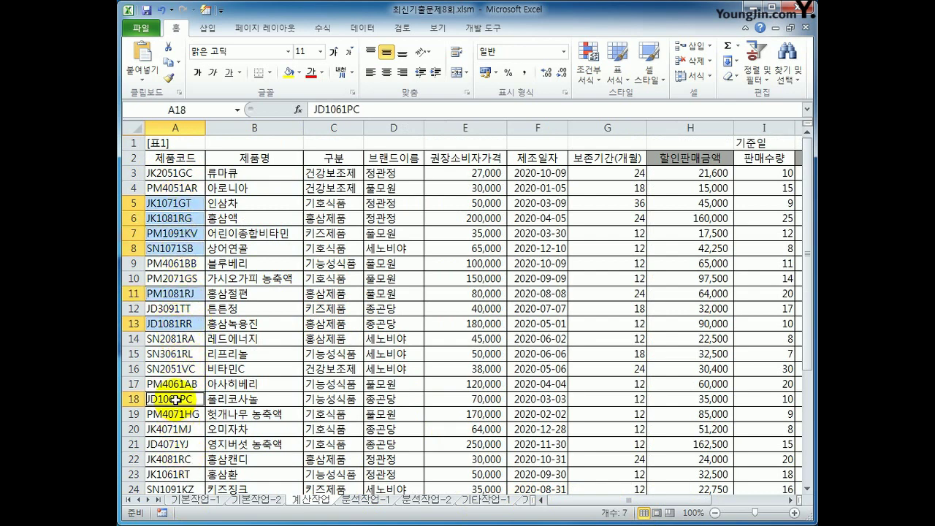
ctrl+click(179, 474)
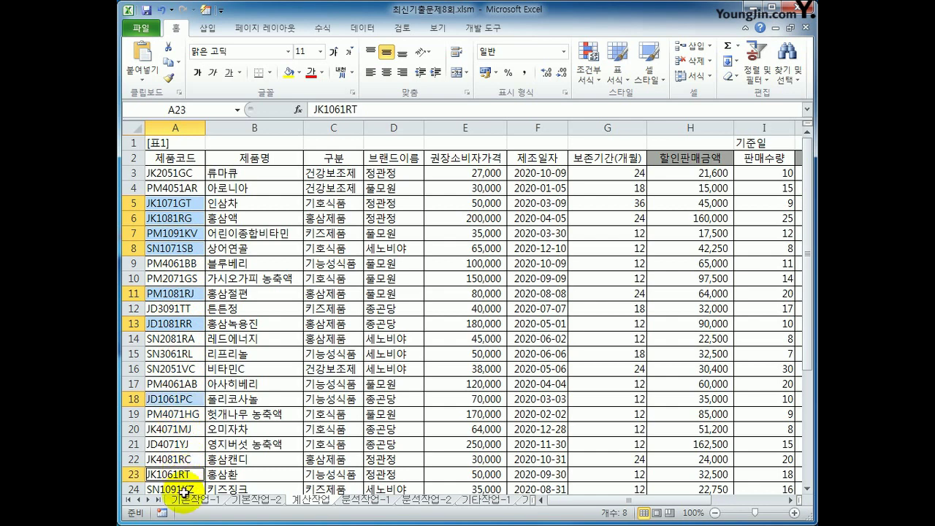
ctrl+click(179, 488)
scroll(205, 471, down, 2)
ctrl+click(180, 414)
ctrl+click(183, 429)
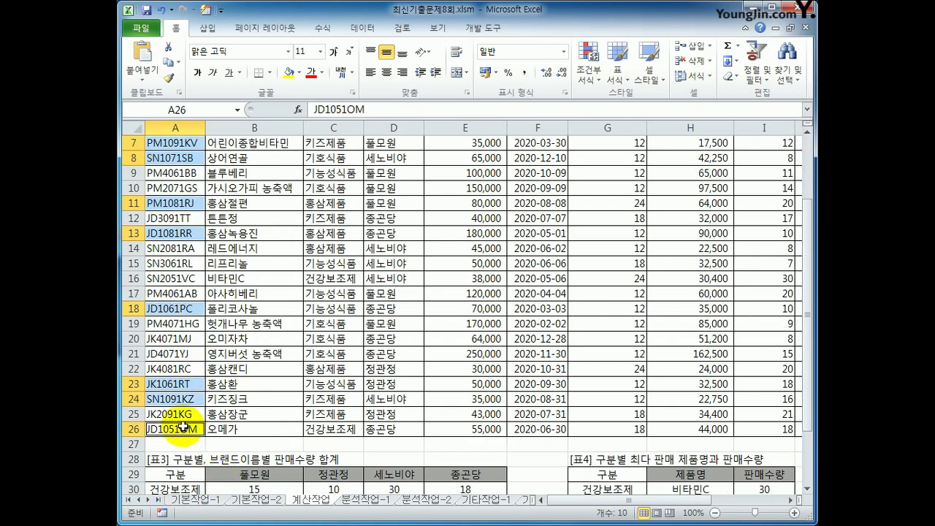
Review the MID($A$3:$A$26,3,2) part of the array formula in M30 of [표5], leaving the formula unedited.
drag(616, 501, 693, 504)
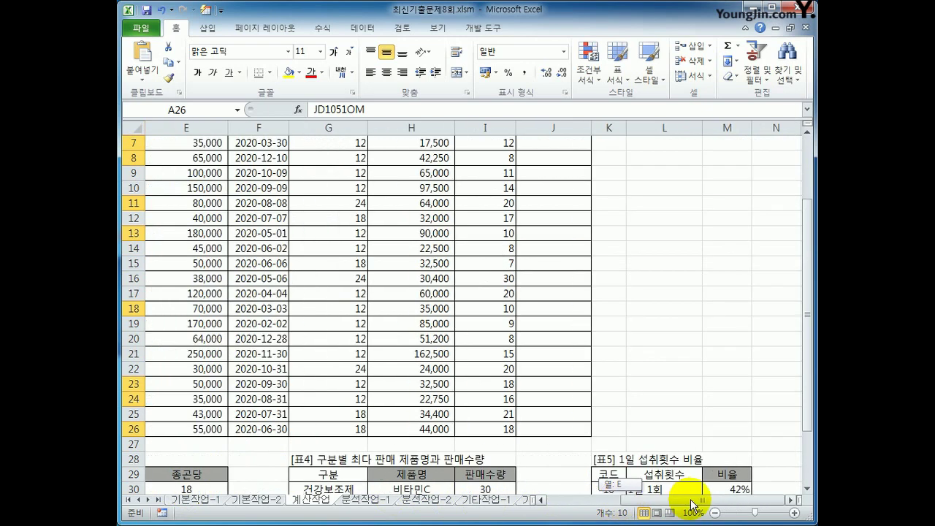
scroll(731, 461, down, 2)
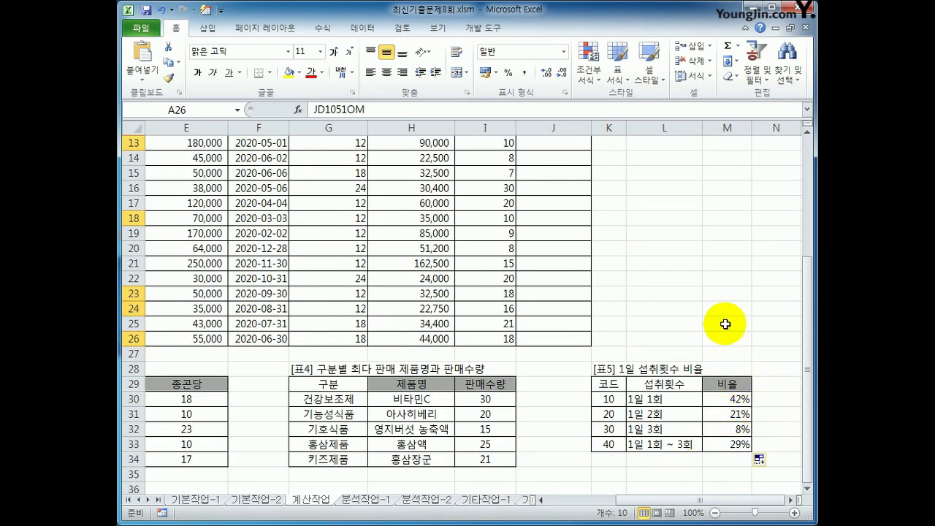
click(733, 399)
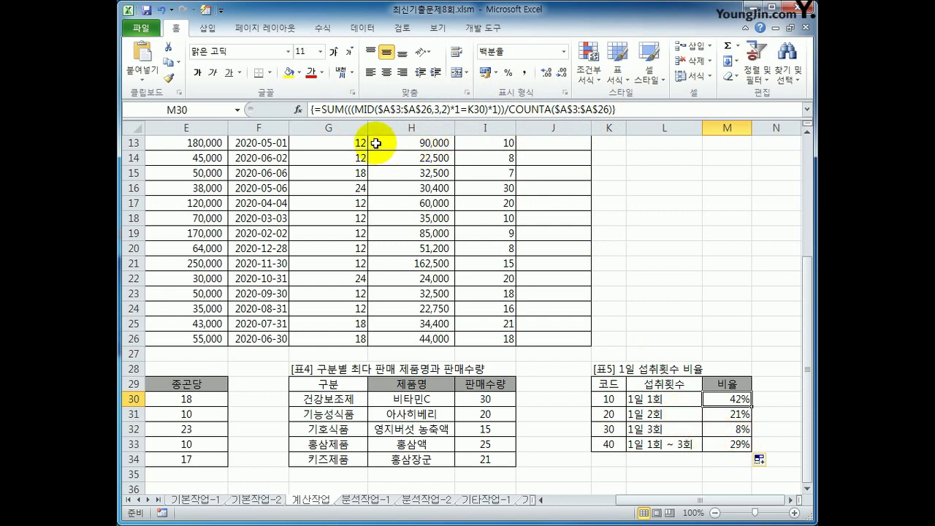
drag(356, 109, 452, 116)
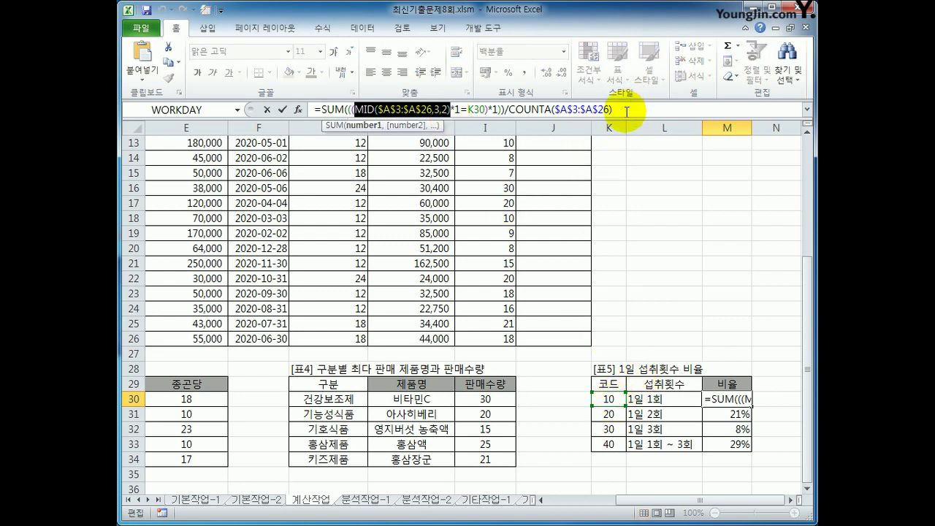
key(Escape)
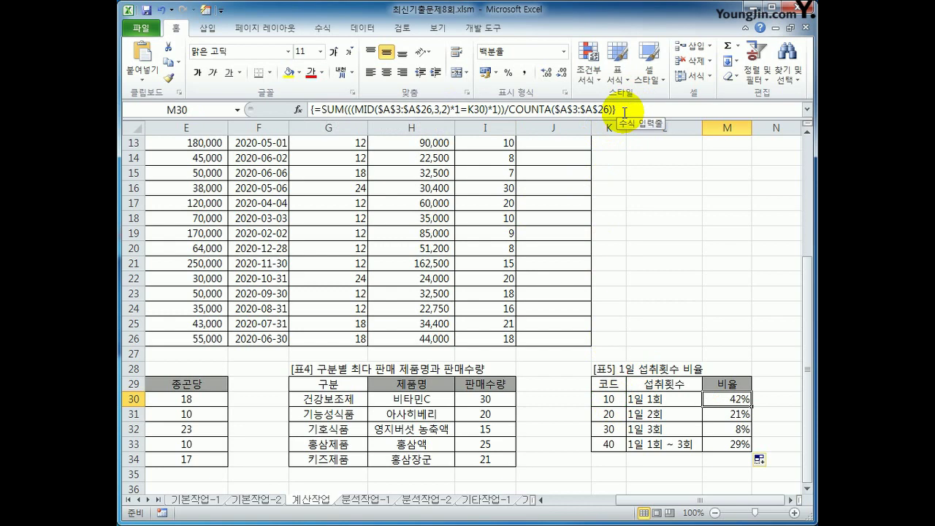
Switch to the Visual Basic editor and insert a new module into the workbook's project.
scroll(621, 131, up, 4)
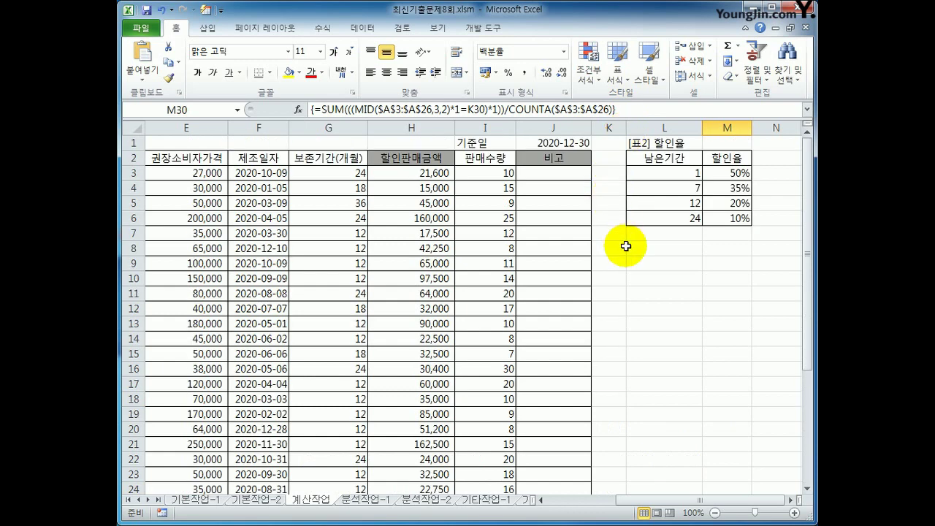
click(483, 28)
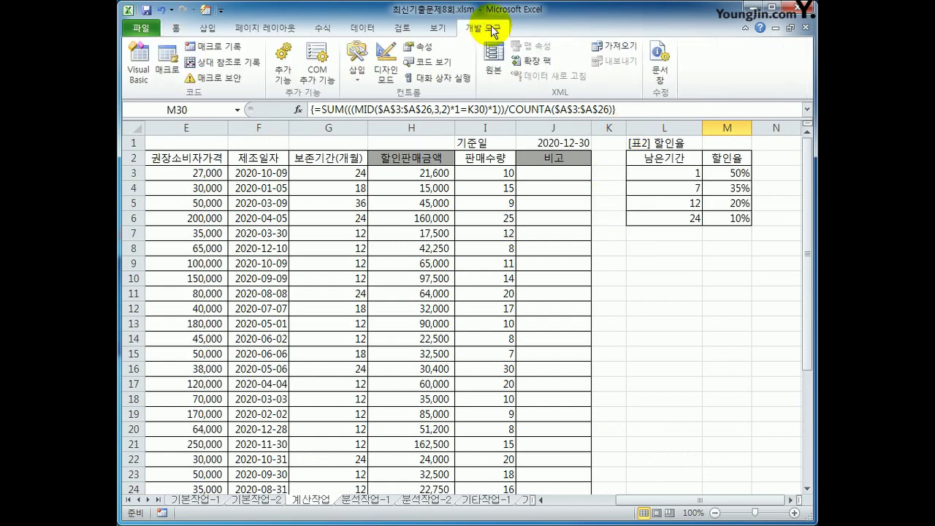
click(131, 64)
click(259, 33)
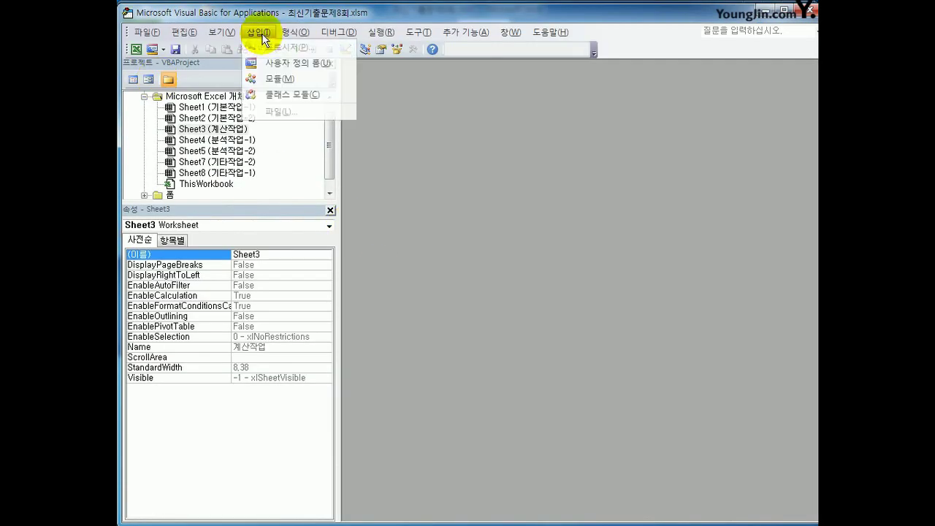
click(295, 77)
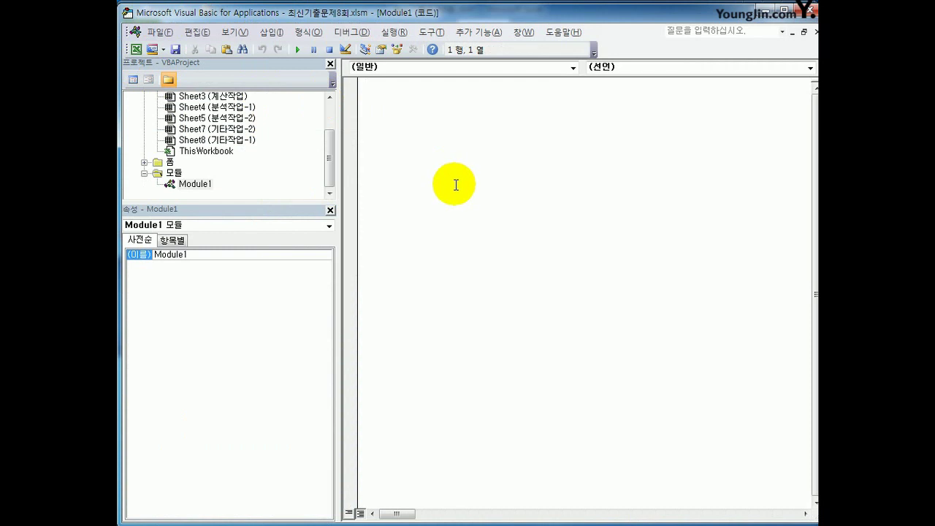
Declare the public function fn비고 with the arguments 권장소비자가격 and 판매수량 in the module.
text(publ)
text(ic function)
text( fn비교)
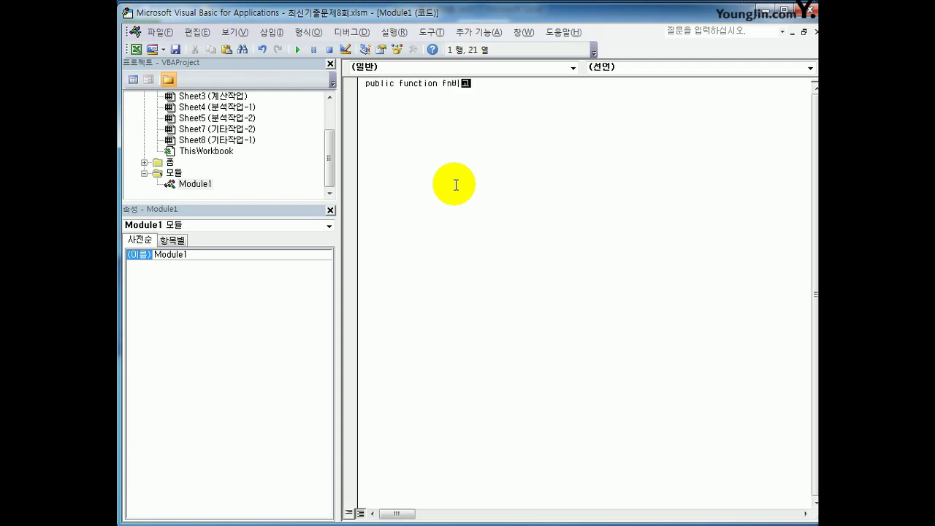
text((권장소비자가격,)
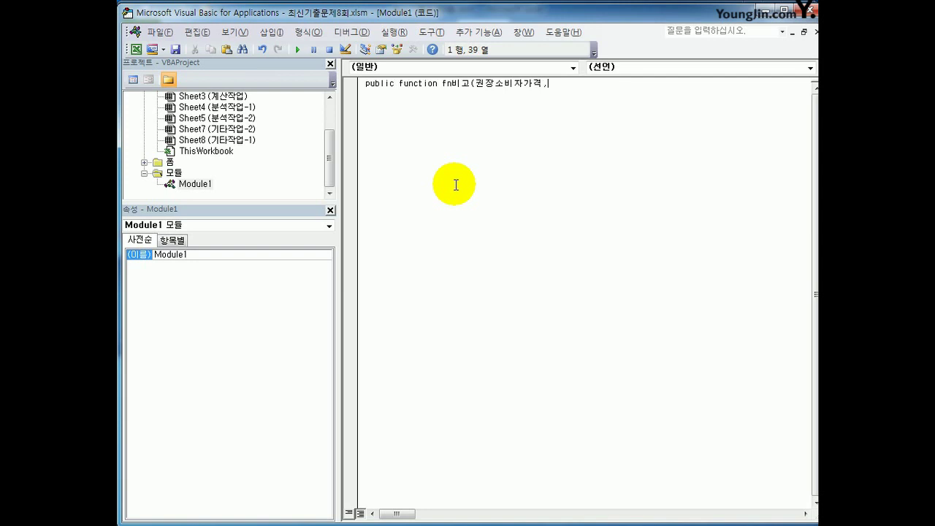
text(판매수량))
key(Return)
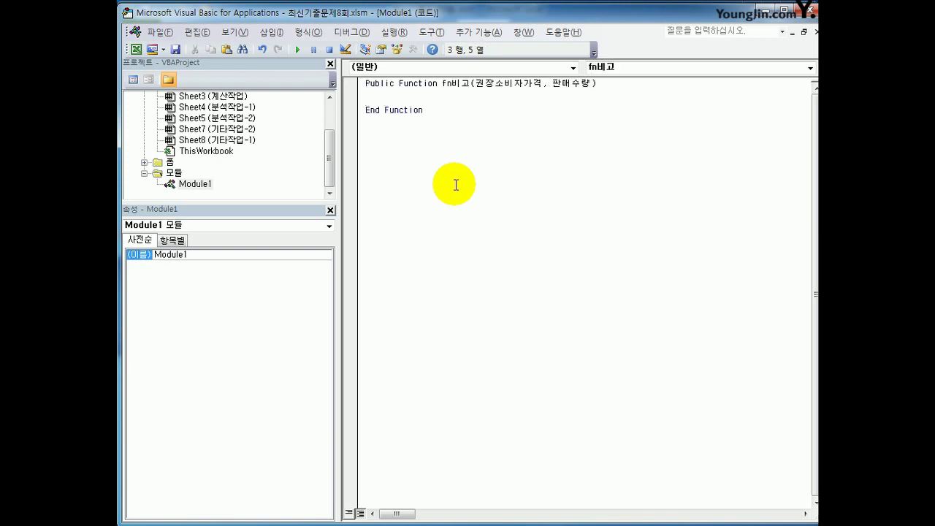
Add an If condition for 권장소비자가격 >= 100000 And 판매수량 >= 15 that sets fn비고 to "사은선물증정".
text(if 권장소비자가격 >=100)
key(BackSpace)
key(BackSpace)
key(BackSpace)
text(100000 )
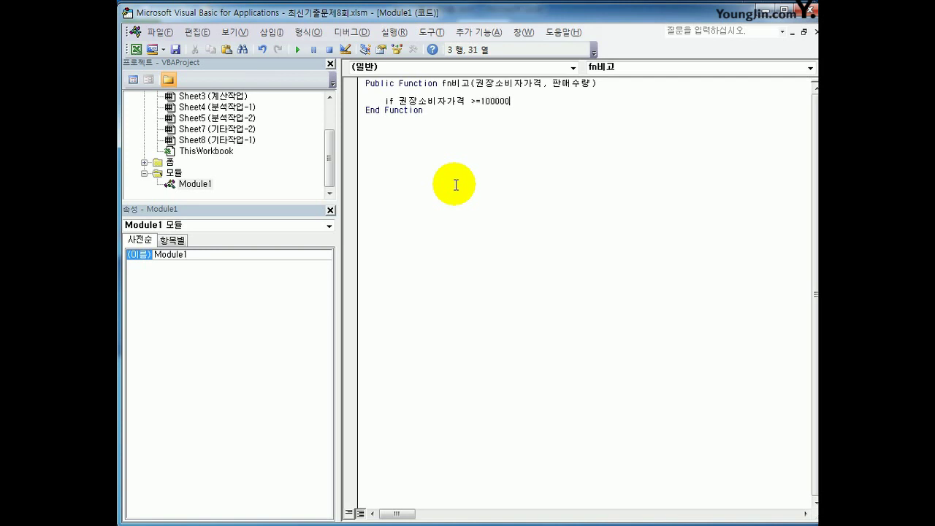
text(and 판매수량 >=15 then)
key(Return)
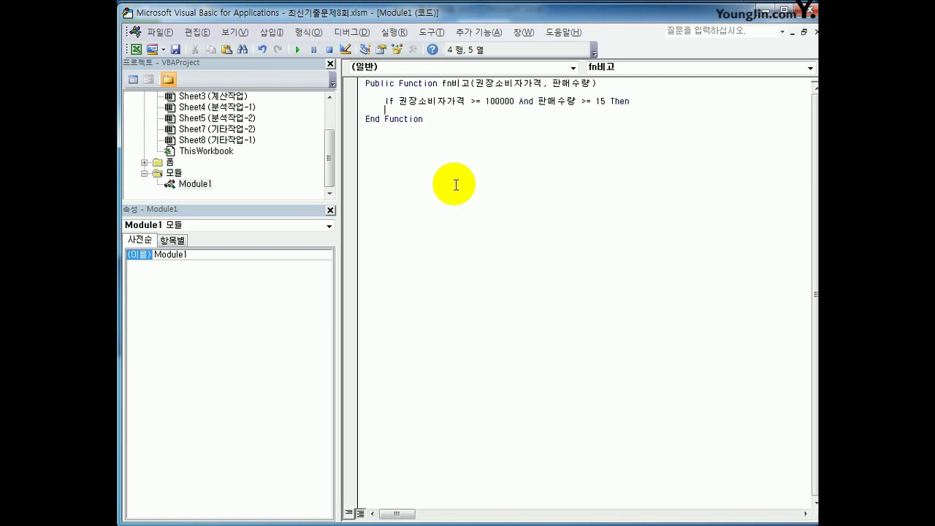
text(fn비고 = "사은선물증ㅈㅓㅇ")
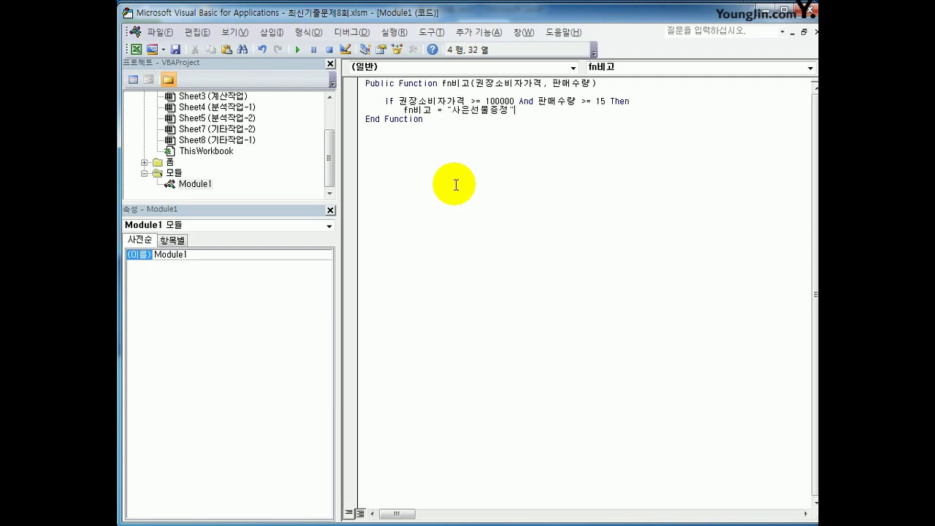
Add an Else branch to the If block containing a copy of the fn비고 = "사은선물증정" line.
key(Return)
text(else)
key(Return)
key(Up)
key(shift+End)
key(ctrl+c)
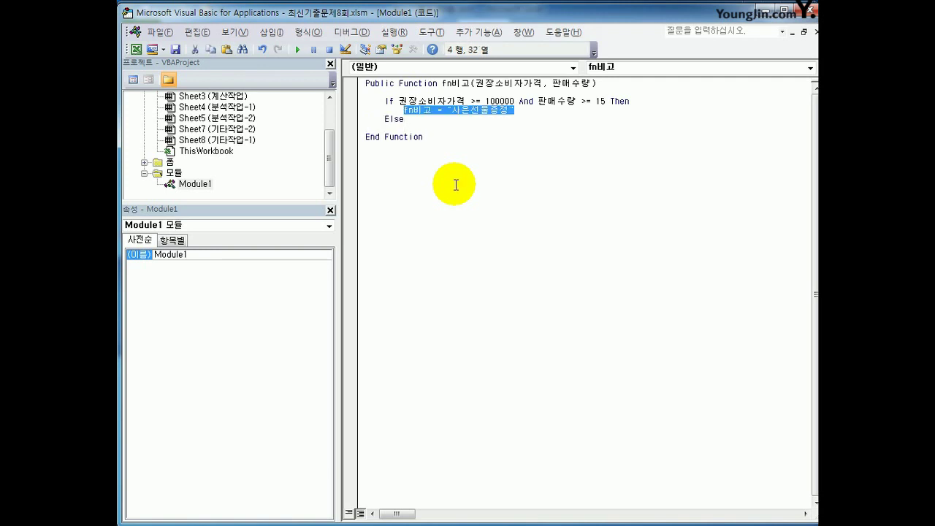
key(Down)
key(ctrl+v)
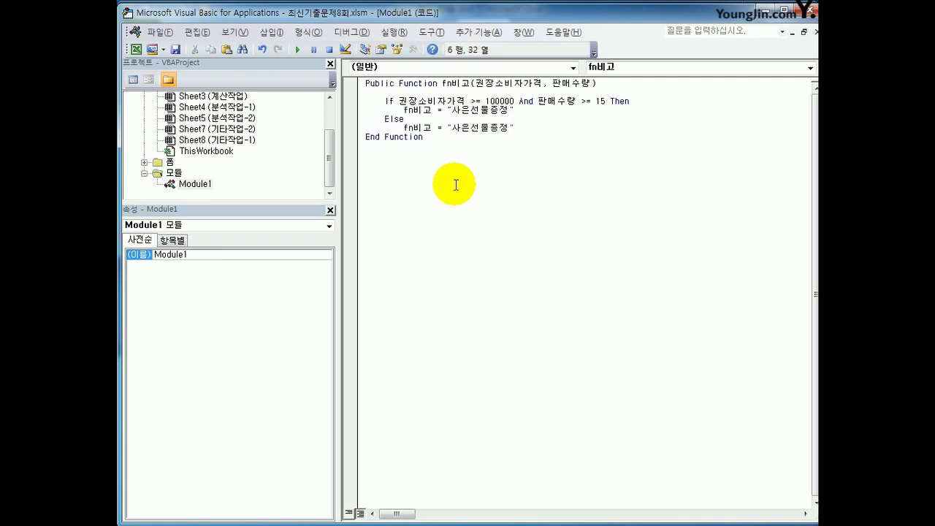
Reduce the Else branch's value to an empty string "" and close the block with End If.
key(Left)
key(Left)
key(Left)
key(Left)
key(Left)
key(Left)
key(Left)
key(shift+Right)
key(shift+Right)
key(shift+Right)
key(shift+Right)
key(shift+Right)
key(shift+Right)
key(Delete)
key(End)
key(Return)
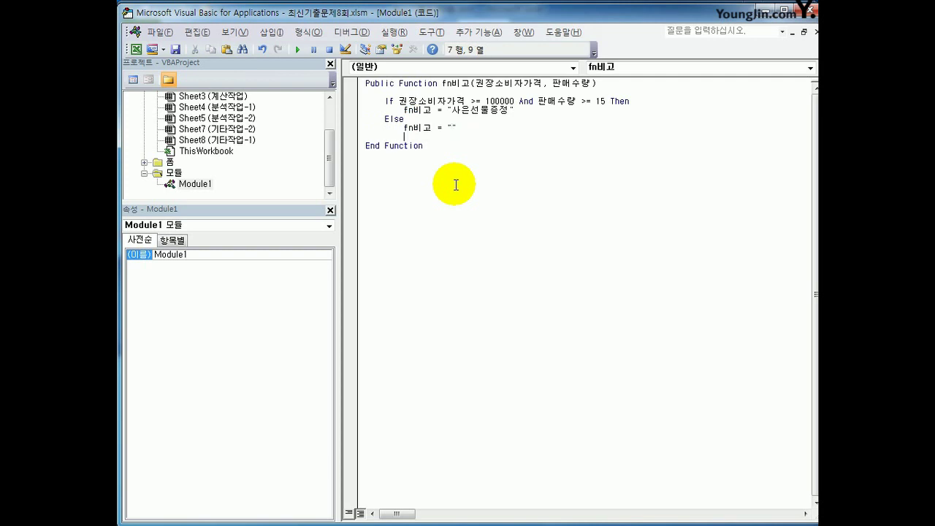
text(ㄷ)
key(BackSpace)
key(Hangul)
text(end if)
key(Return)
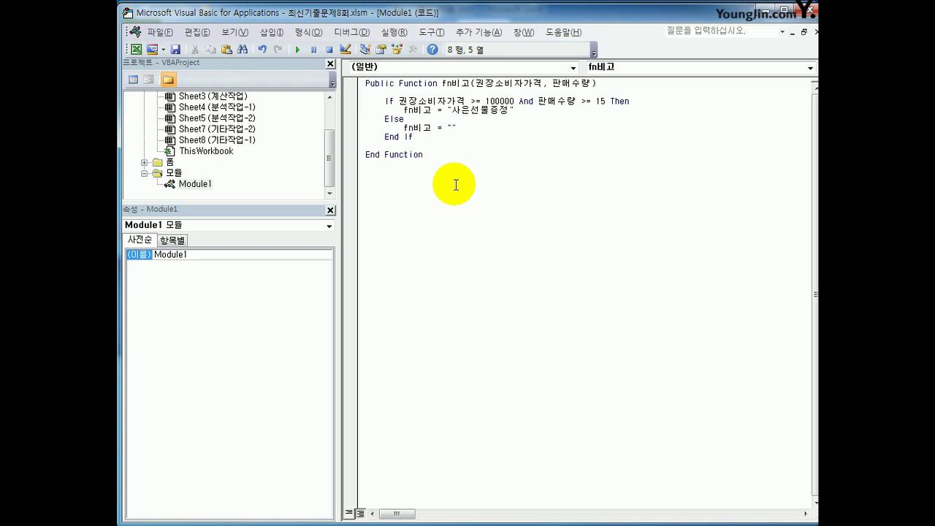
Return to the worksheet and enter the user-defined function =fn비고(E3,I3) in the first 비고 cell, J3.
click(810, 10)
click(564, 177)
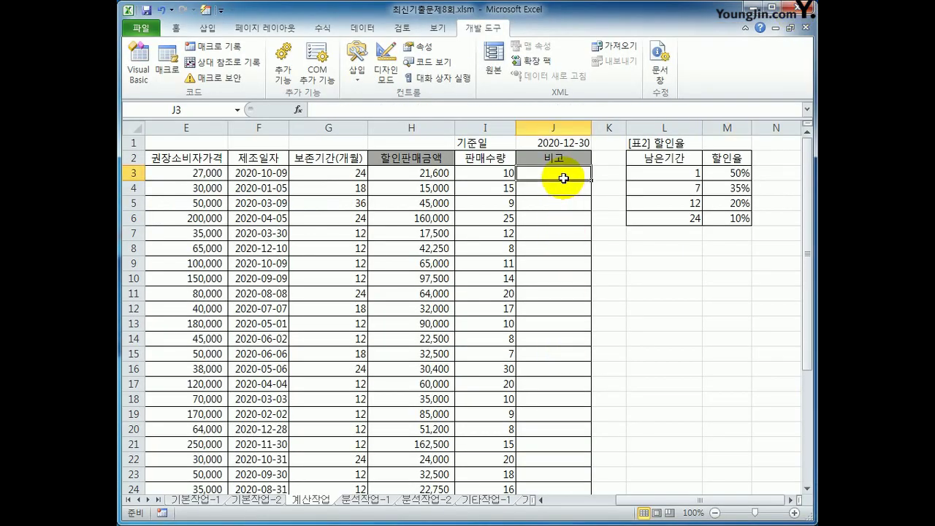
click(297, 109)
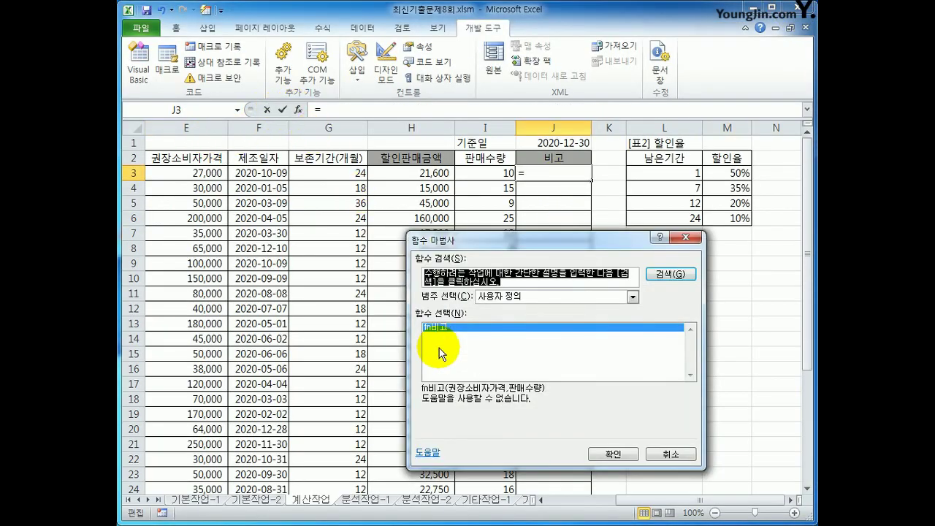
click(612, 453)
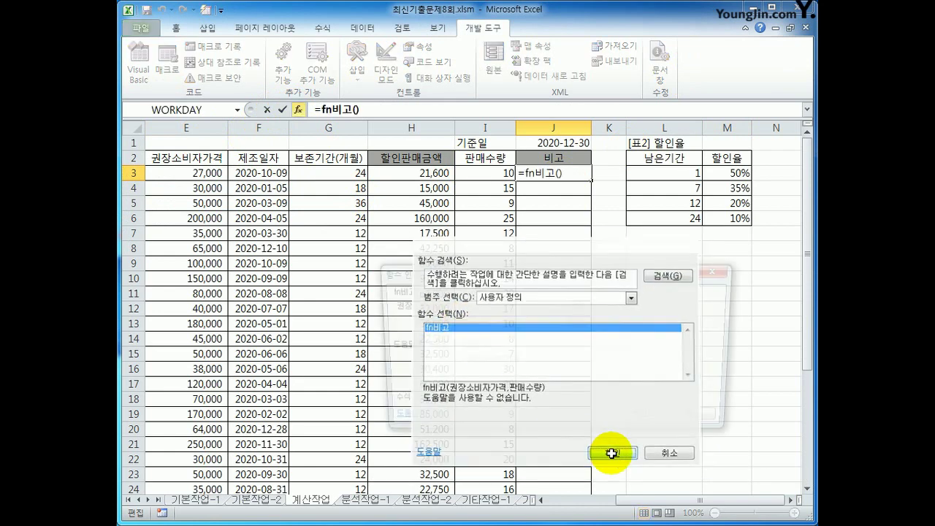
click(183, 173)
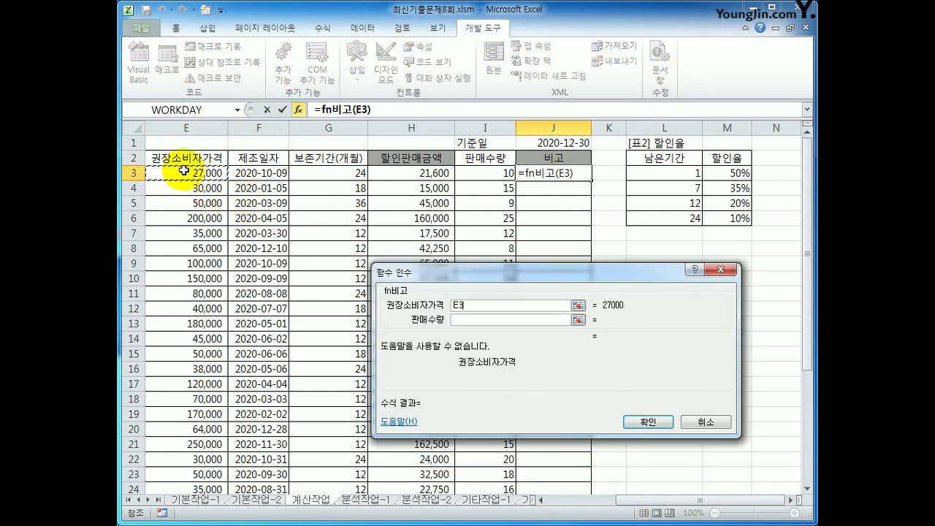
click(468, 322)
click(486, 176)
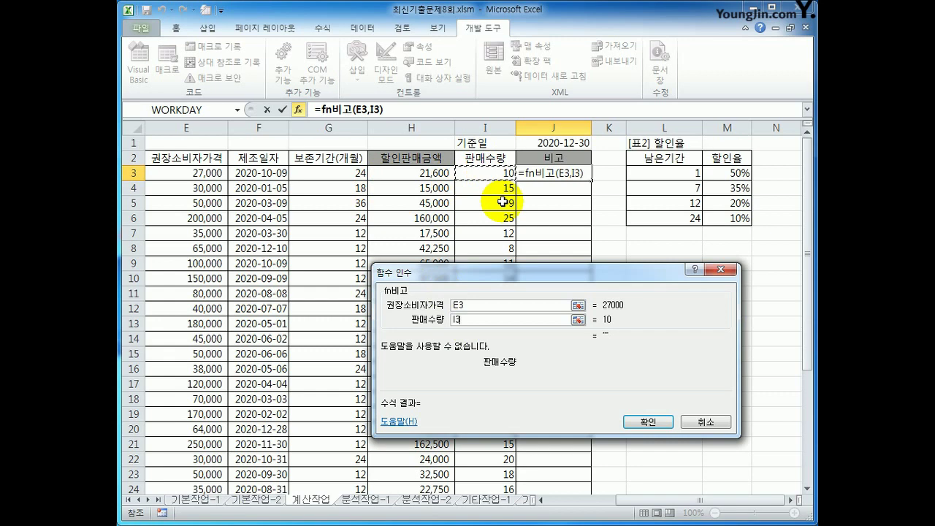
click(648, 422)
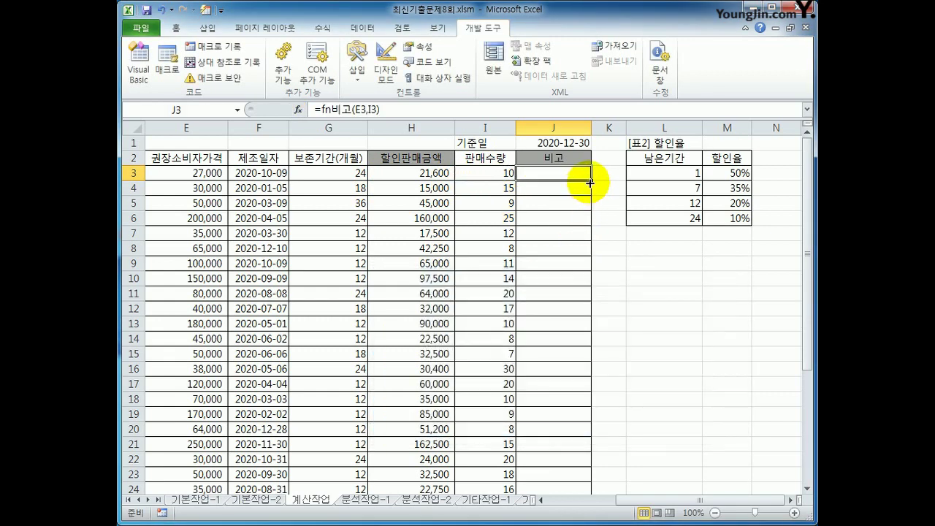
Copy the fn비고 formula from J3 down to J26 and check the filled 비고 column.
double_click(590, 181)
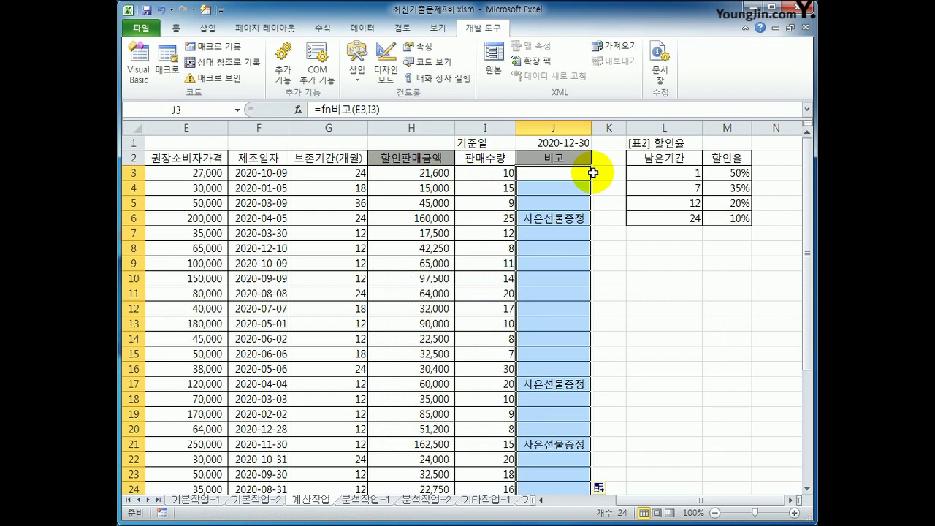
scroll(585, 241, down, 4)
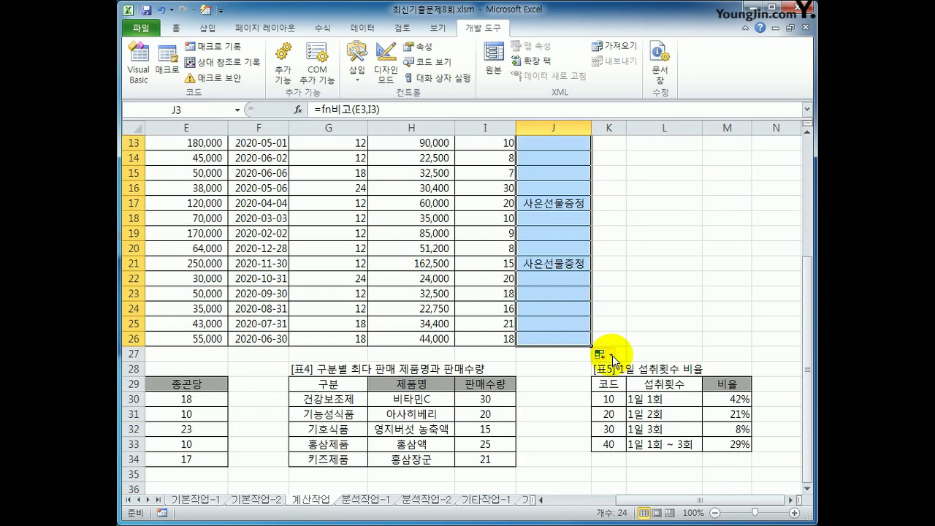
click(731, 413)
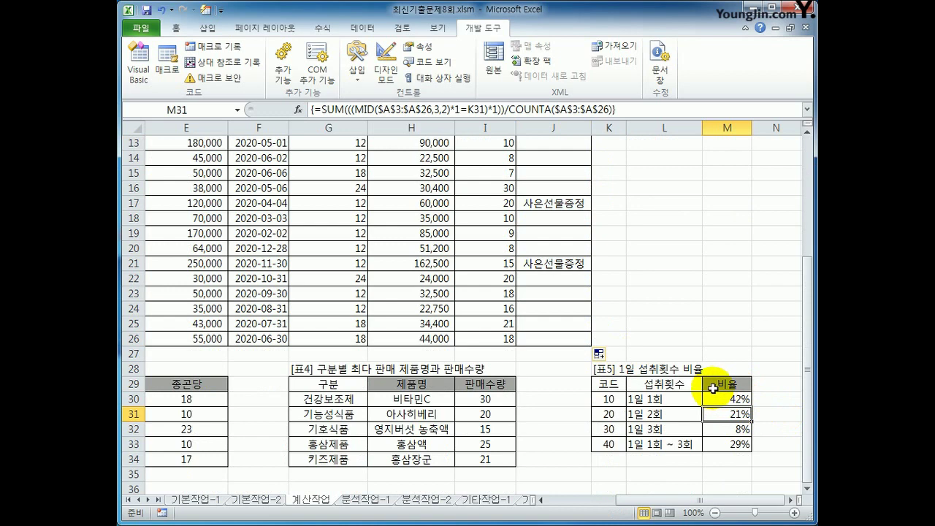
Insert a pivot table from '분석작업-1'!$A$1:$H$23 into the existing 분석작업-1 sheet at cell J4.
click(358, 499)
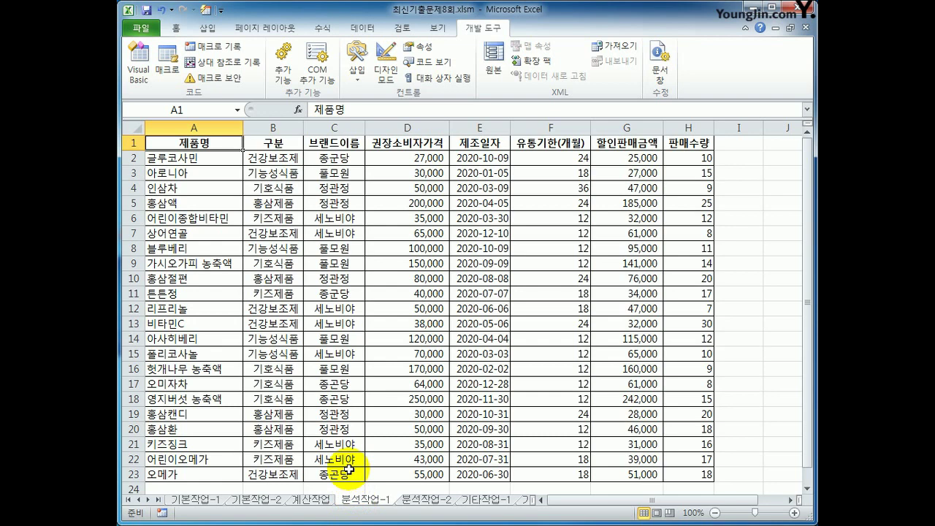
click(208, 28)
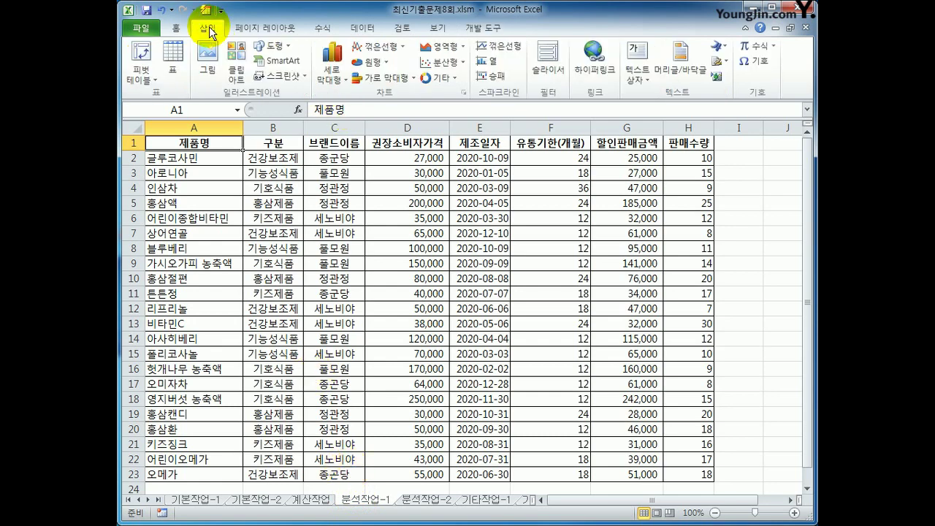
click(151, 55)
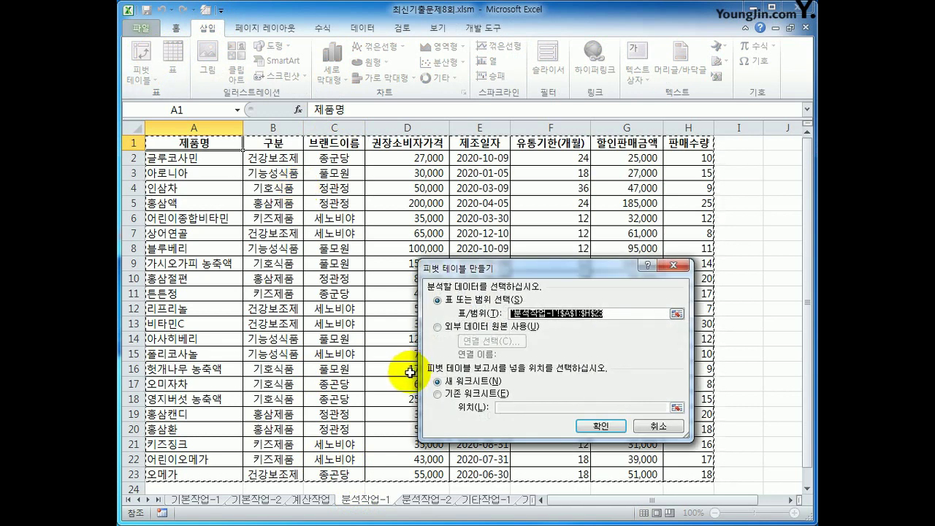
click(439, 394)
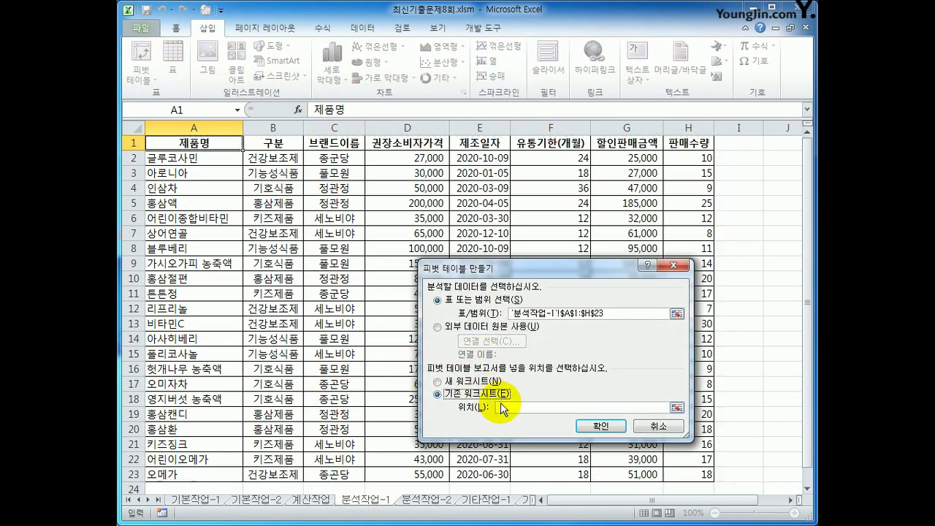
click(502, 408)
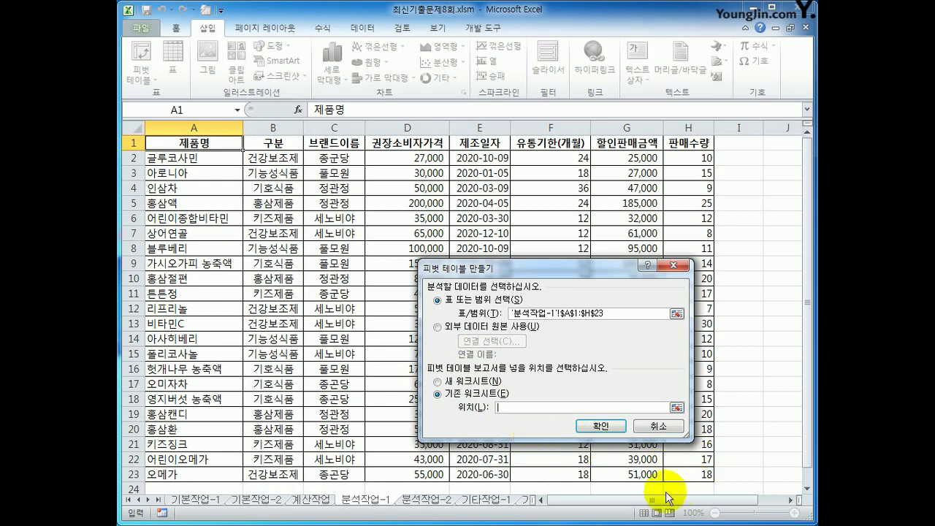
drag(667, 499, 706, 504)
click(693, 193)
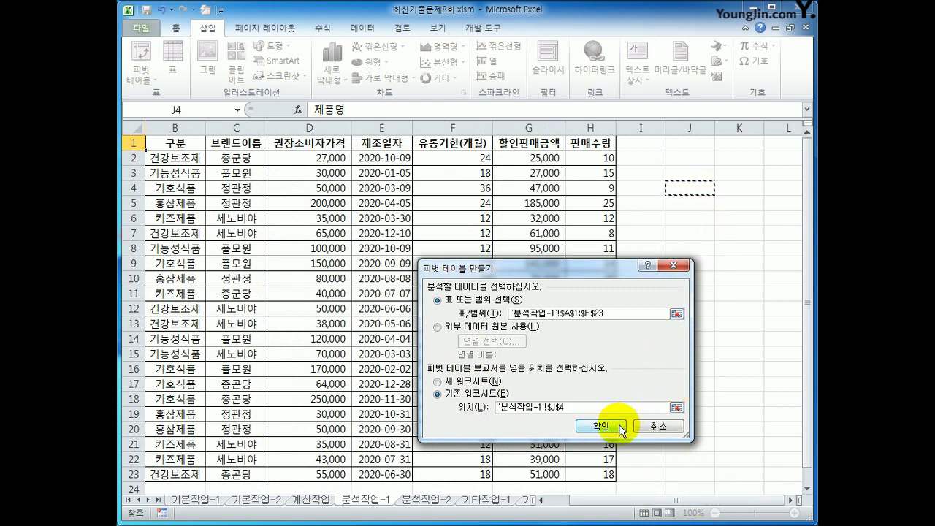
click(618, 426)
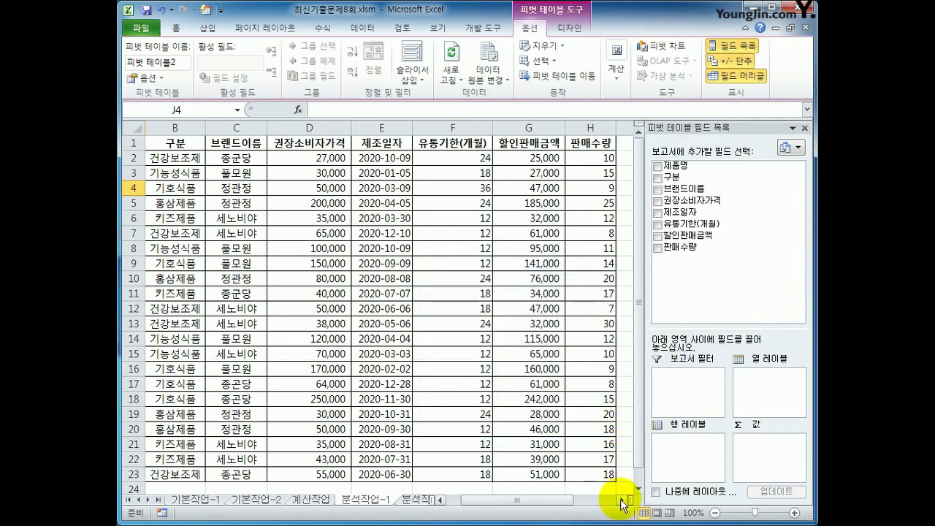
Lay out the pivot table with 브랜드이름 as report filter, 제조일자 as rows, 구분 as columns and 판매수량 as values.
click(620, 500)
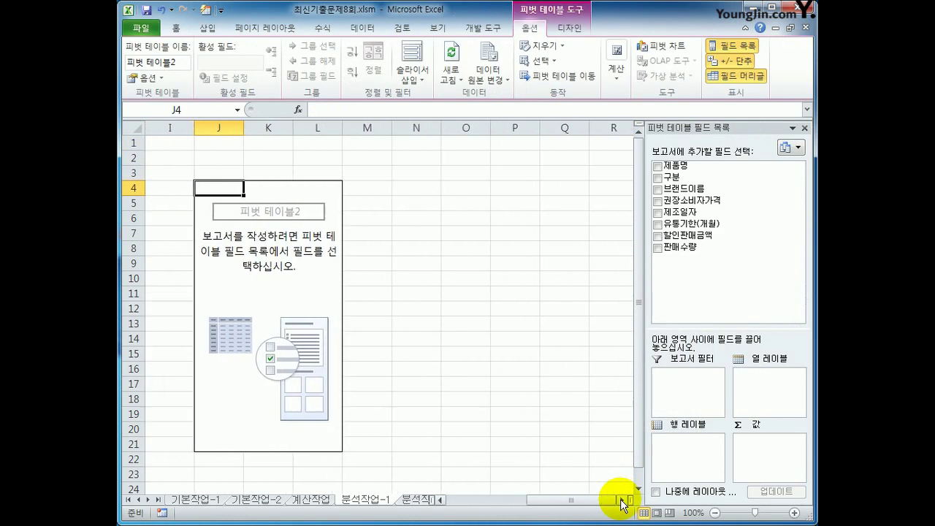
drag(720, 188, 703, 391)
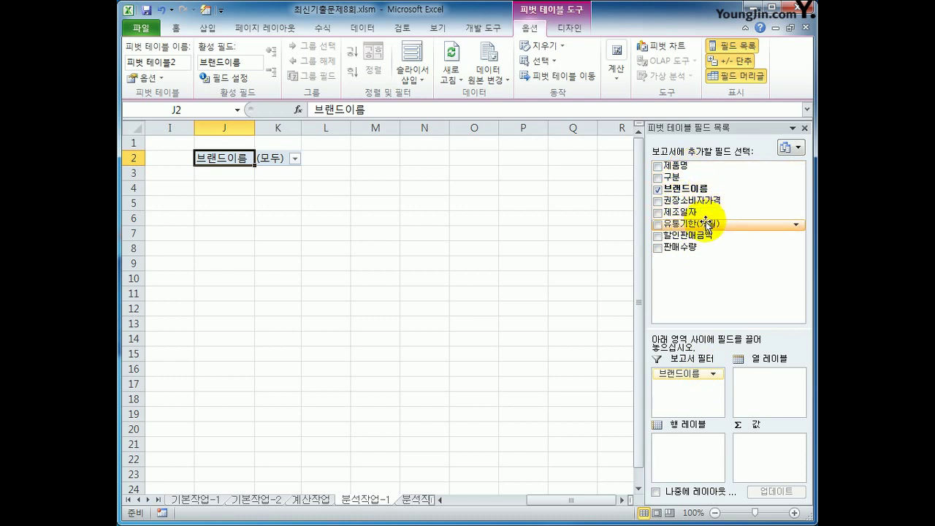
drag(679, 212, 693, 459)
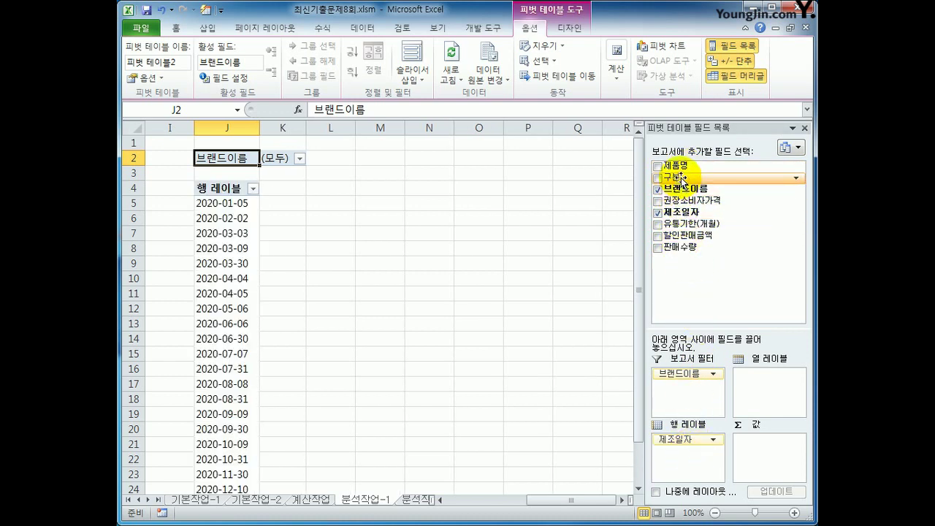
drag(680, 178, 752, 398)
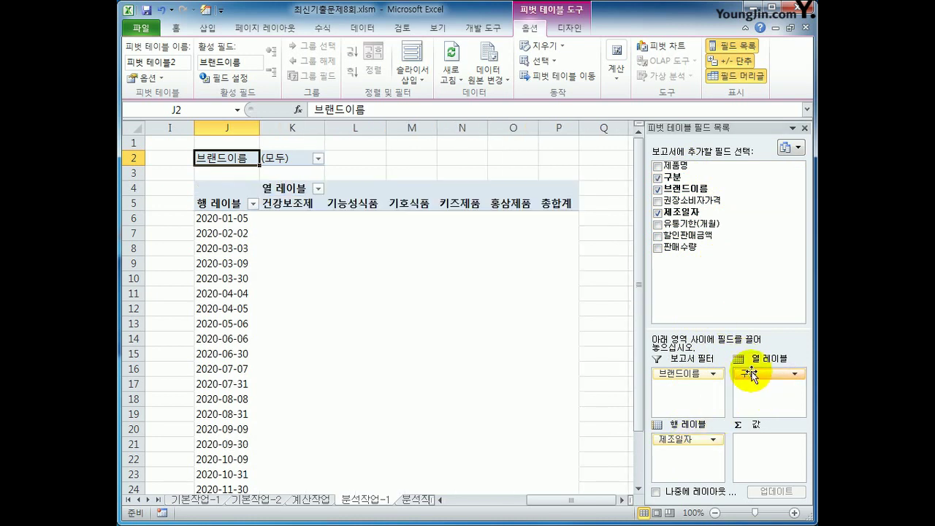
drag(680, 247, 776, 463)
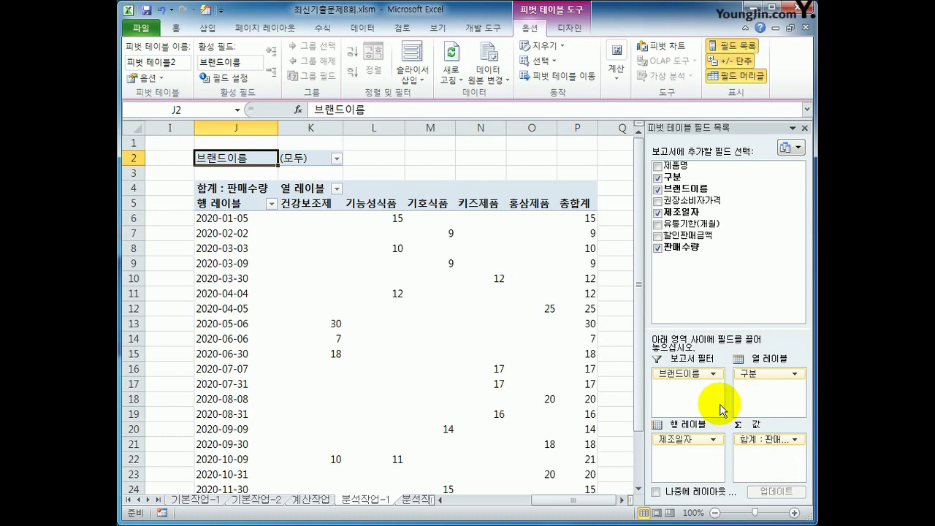
Display the pivot table report layout in tabular form (테이블 형식으로 표시).
click(570, 28)
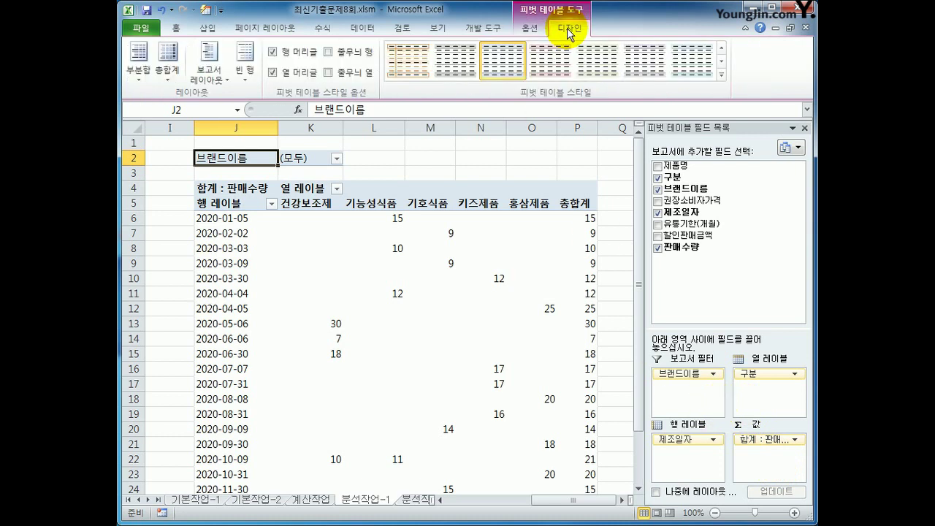
click(229, 79)
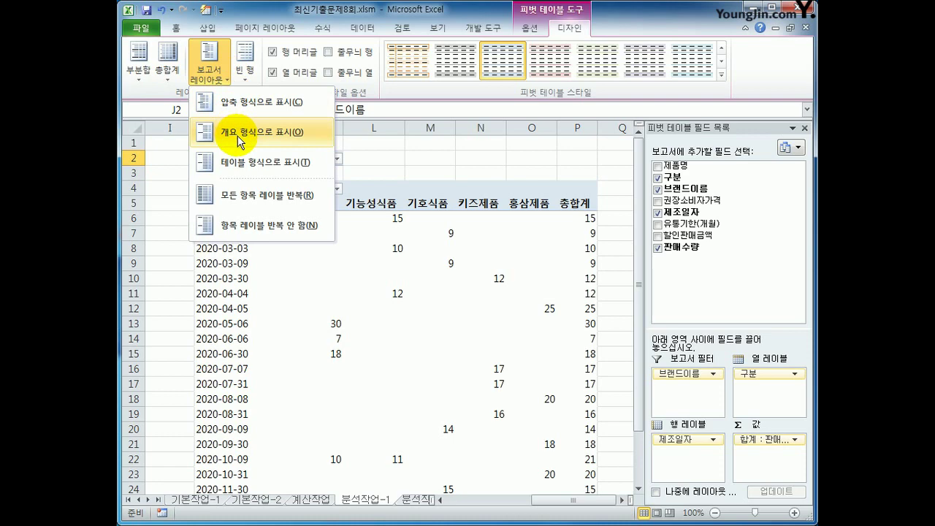
click(241, 162)
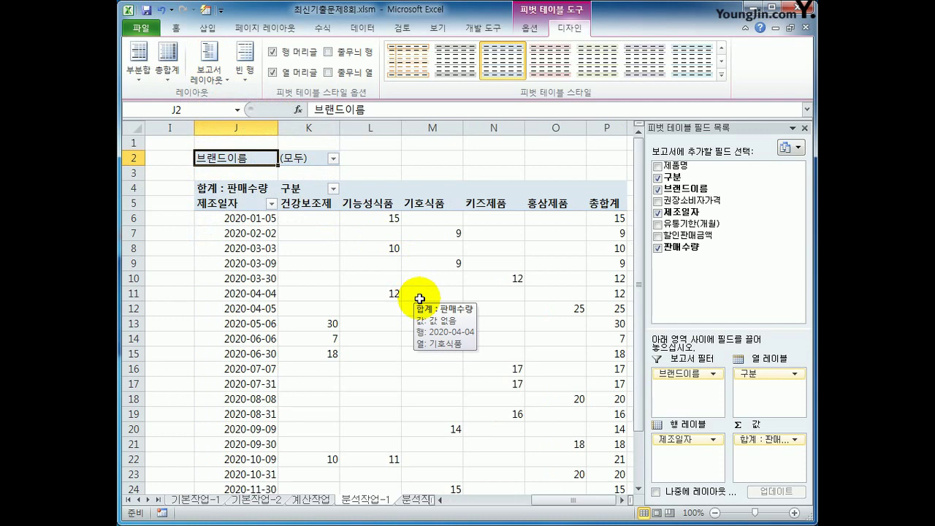
Group the 제조일자 dates in the pivot table by both 월 and 분기.
click(241, 216)
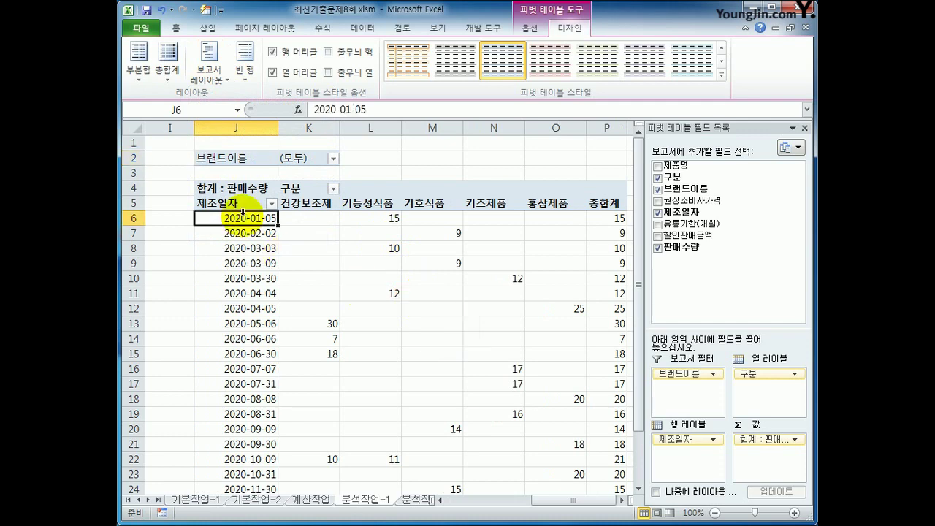
right_click(244, 216)
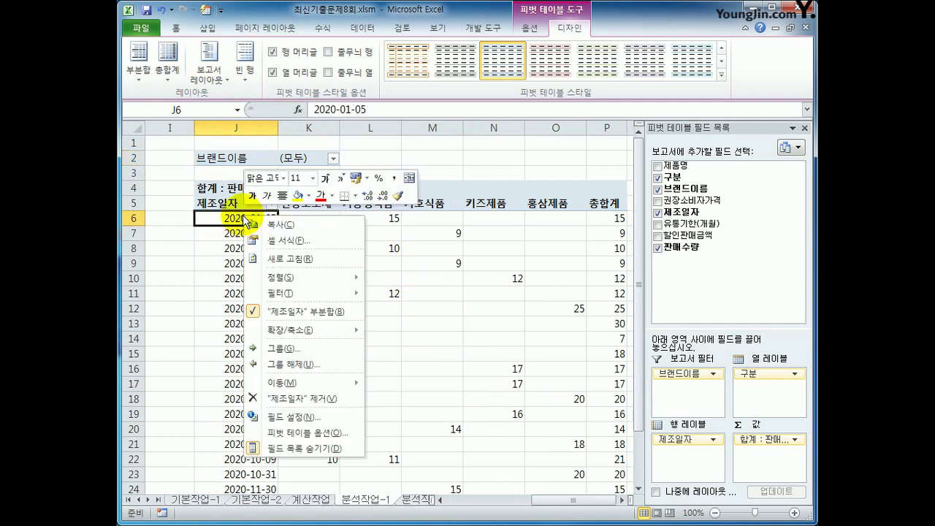
click(309, 347)
drag(467, 211, 501, 159)
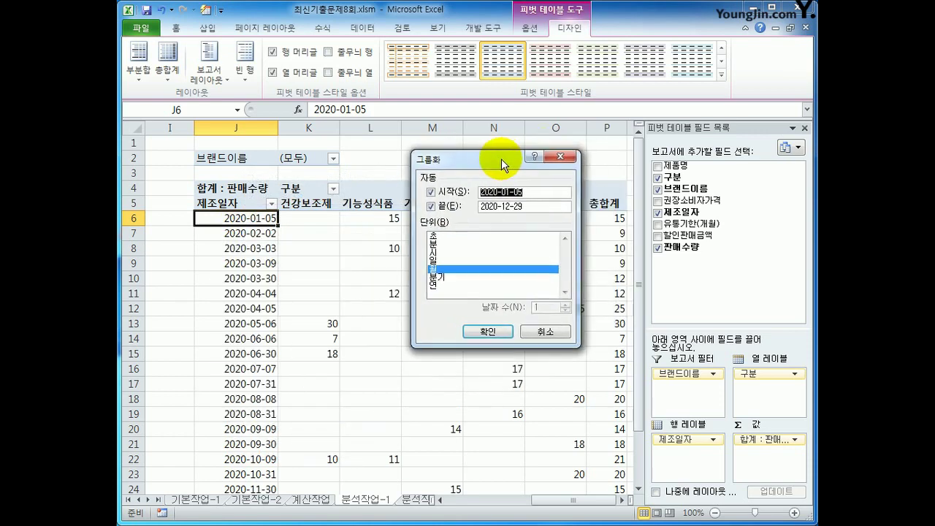
click(452, 274)
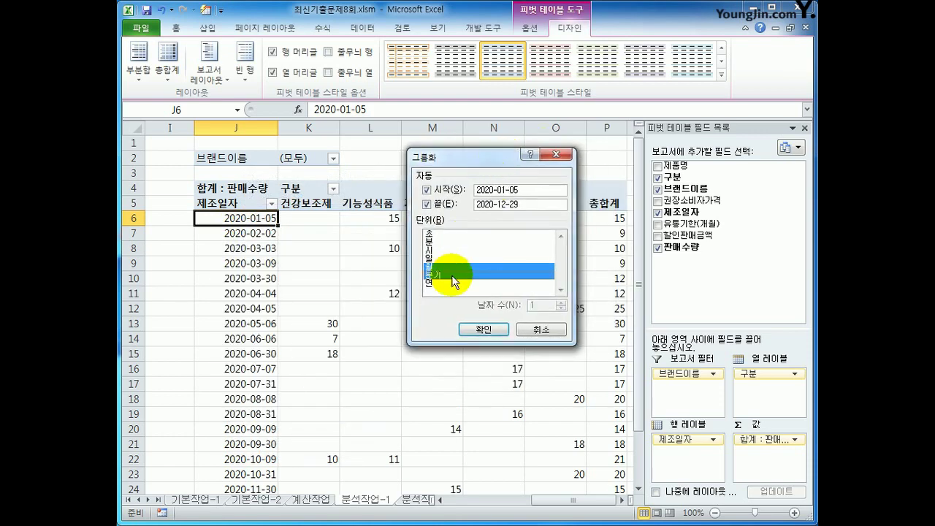
click(483, 329)
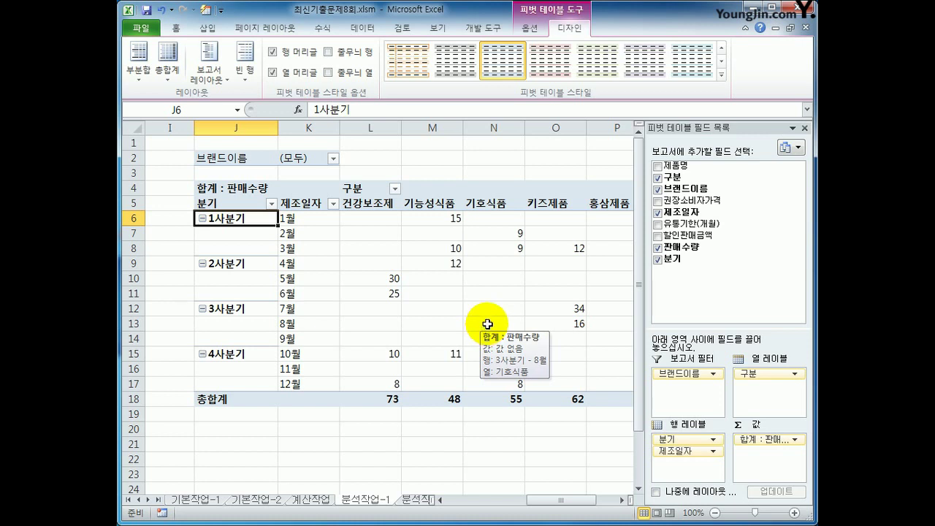
Sort the pivot table's 구분 columns in descending order and show all subtotals at the bottom of each group.
click(398, 188)
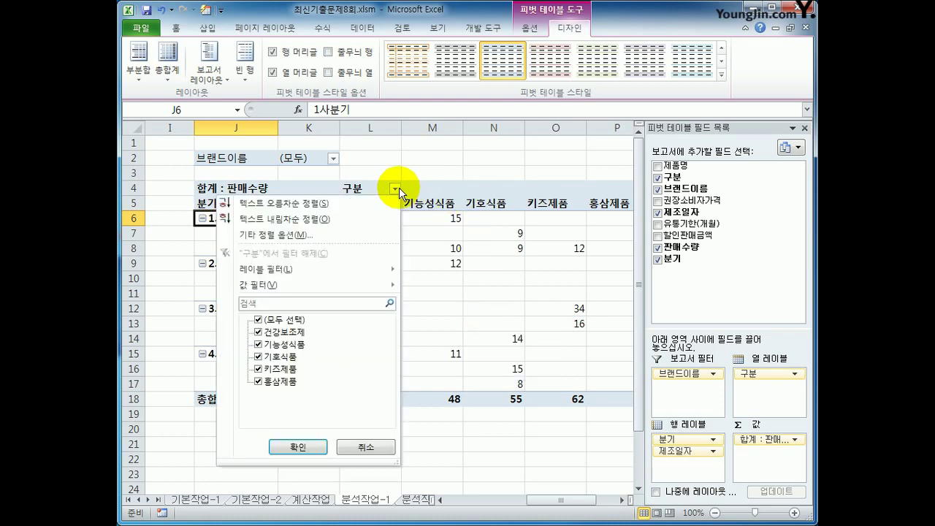
click(354, 219)
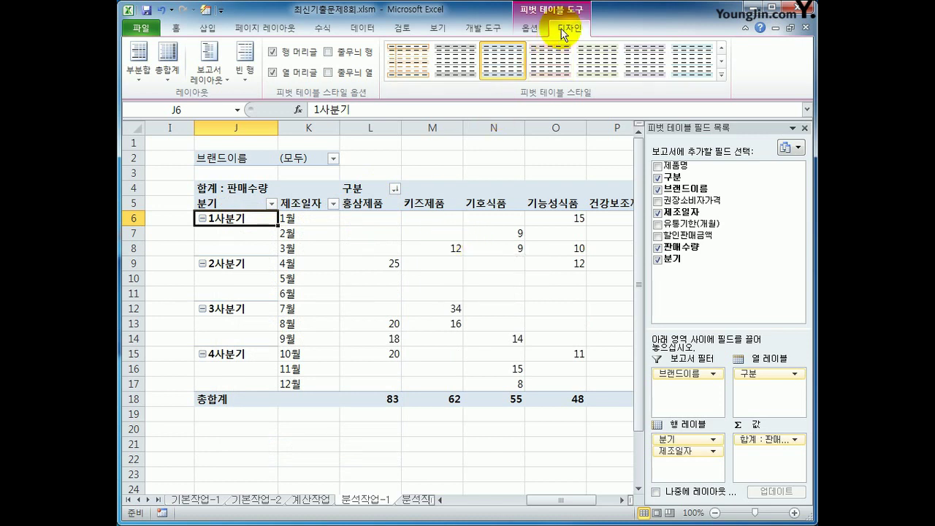
click(142, 76)
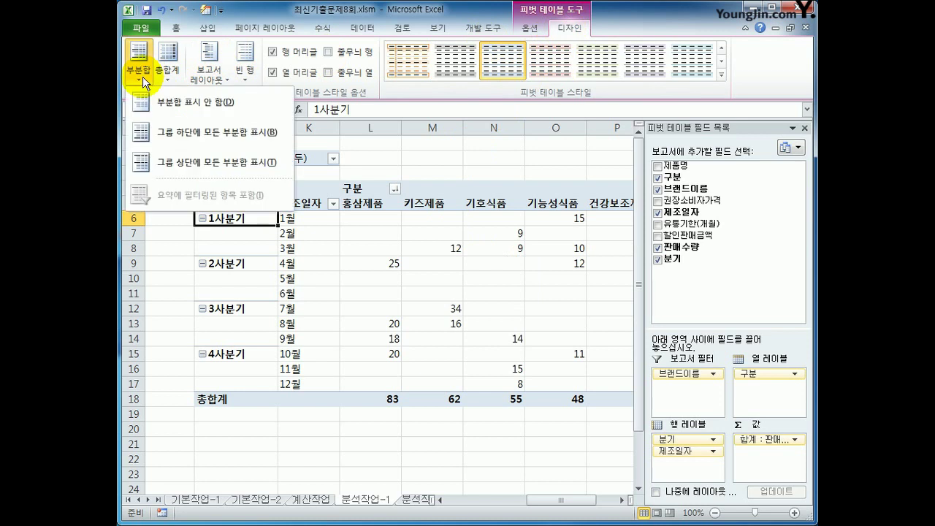
click(192, 136)
Apply the blue pivot table style from the second row of the 보통 group, then deselect the pivot table.
click(389, 264)
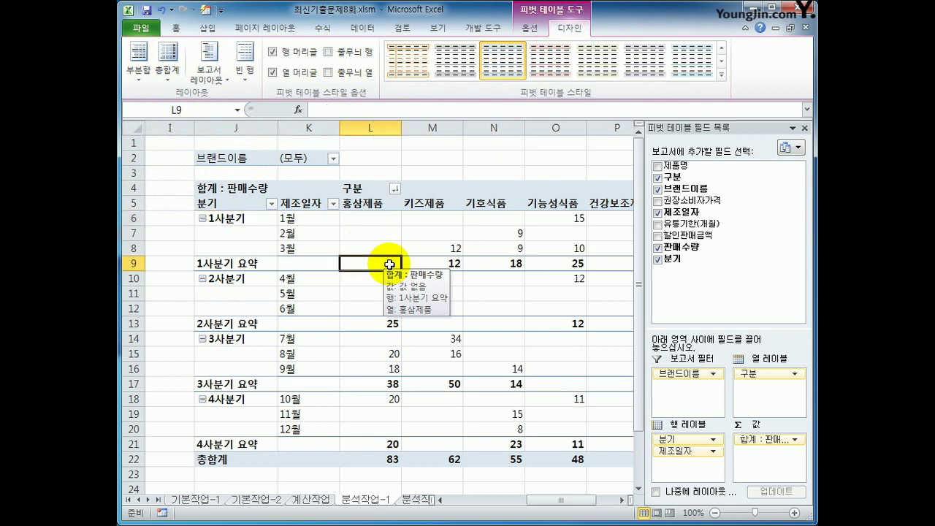
click(721, 76)
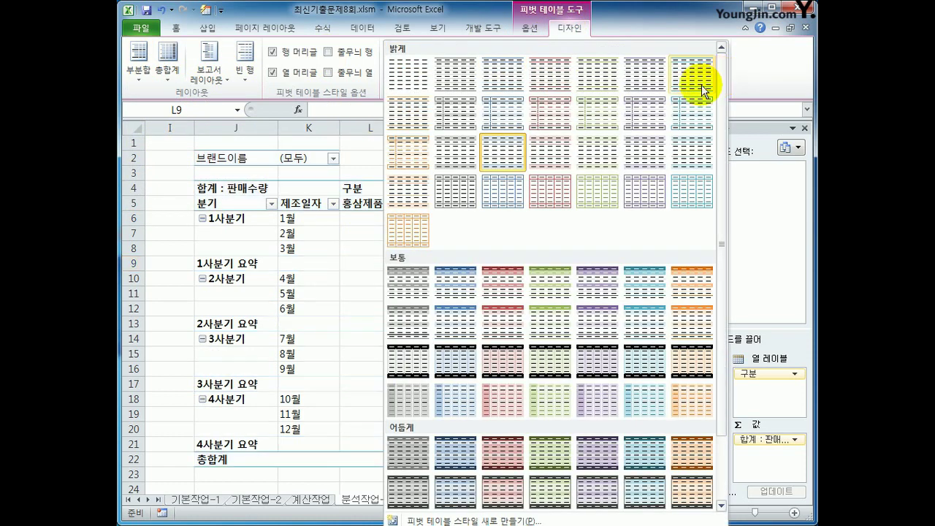
click(458, 329)
click(539, 153)
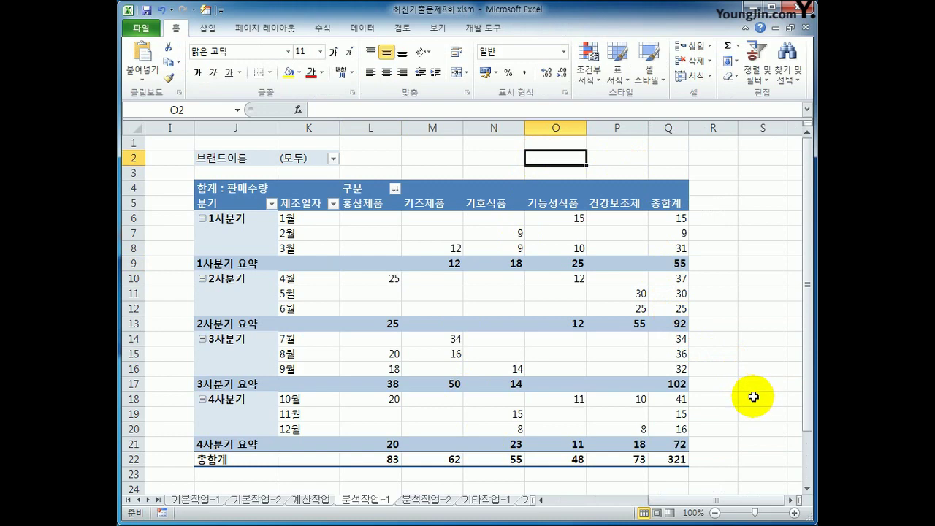
On the 분석작업-2 sheet, select the empty cell J8 and start recording a macro named 통합.
click(420, 504)
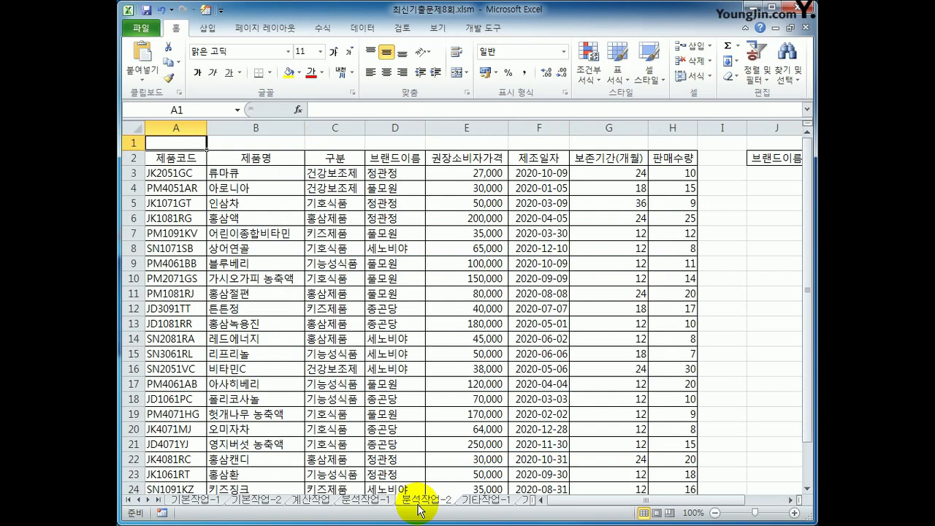
click(728, 247)
click(761, 246)
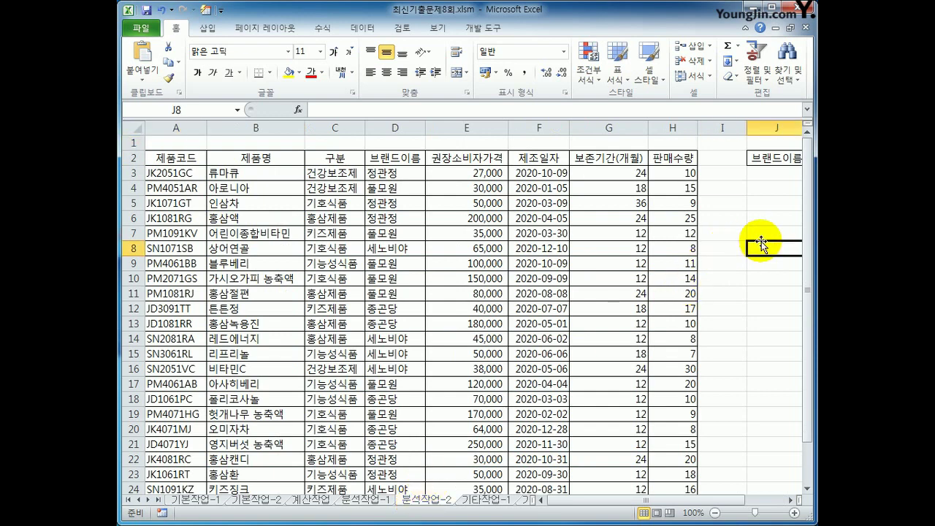
click(482, 33)
click(214, 49)
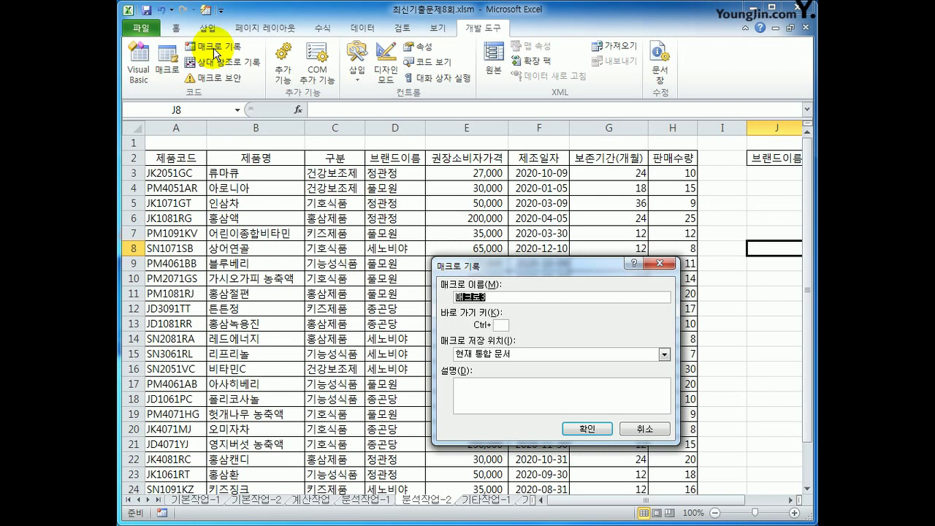
text(xhdgk)
key(BackSpace)
key(BackSpace)
key(BackSpace)
key(BackSpace)
text(통합)
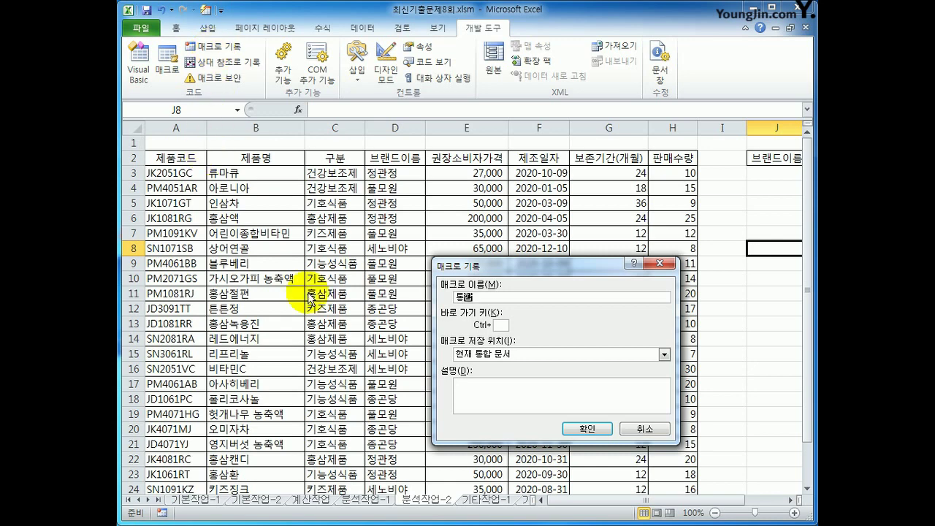
click(589, 430)
Start a data consolidation into the header cells J2:L2, using 평균 as the function.
drag(720, 502, 769, 501)
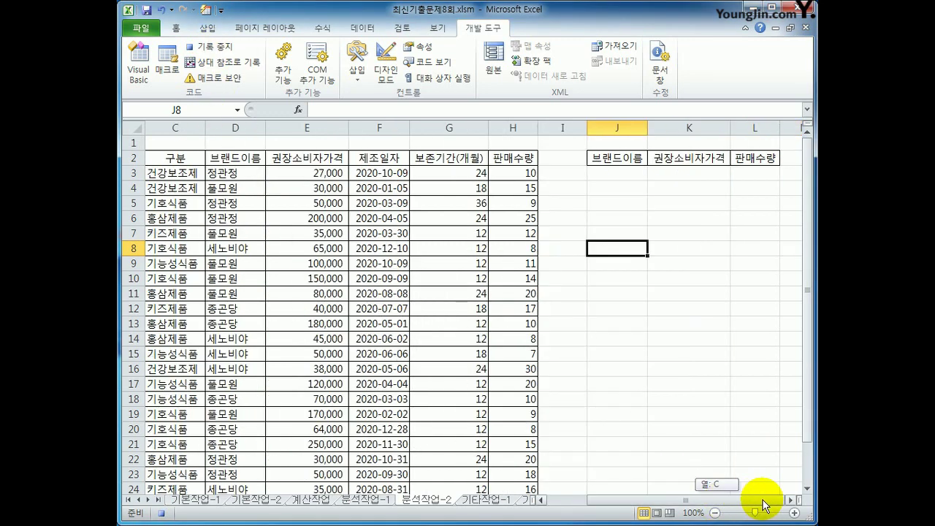
drag(619, 159, 749, 160)
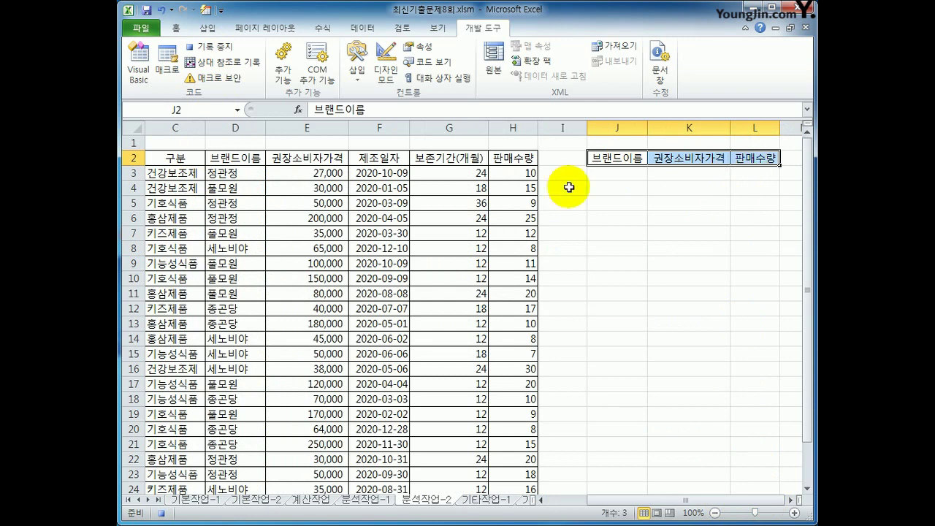
click(362, 29)
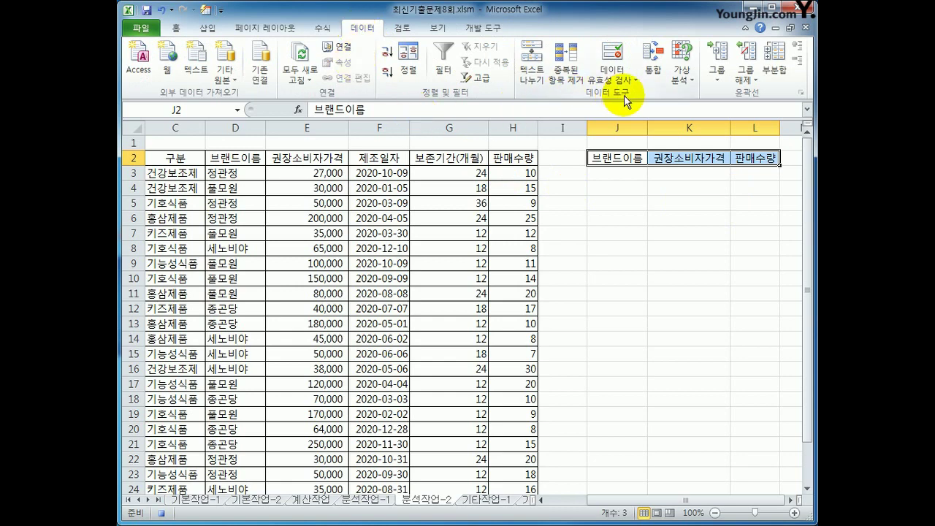
click(652, 65)
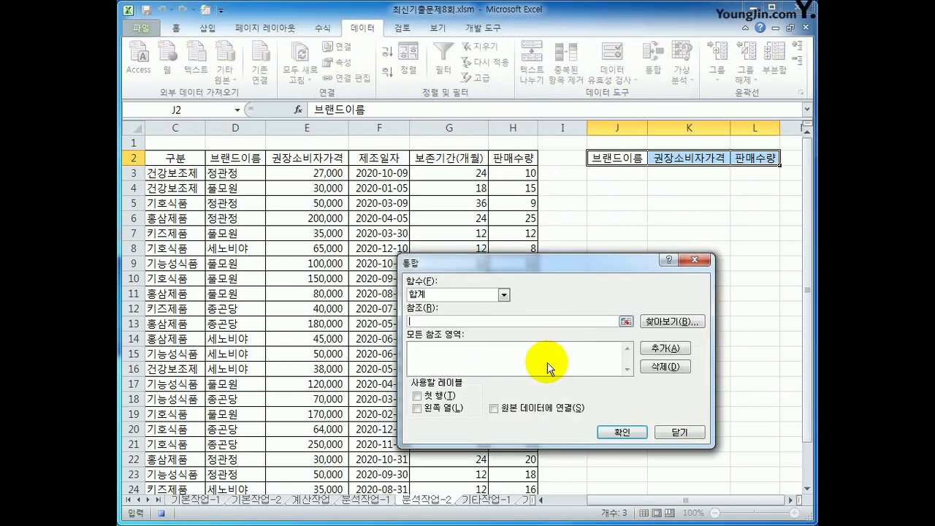
click(503, 295)
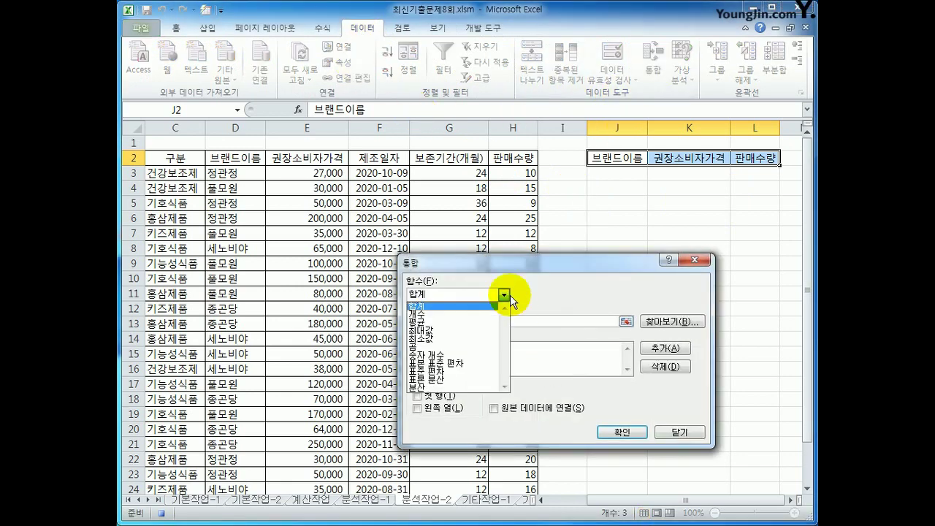
click(484, 322)
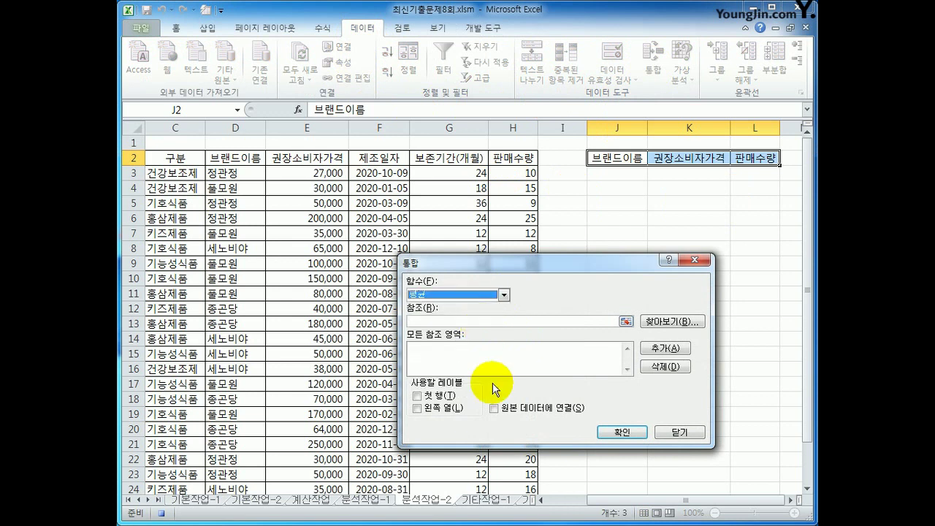
Add the range D2:H26, from 브랜드이름 to 판매수량, as the consolidation's reference area.
click(472, 321)
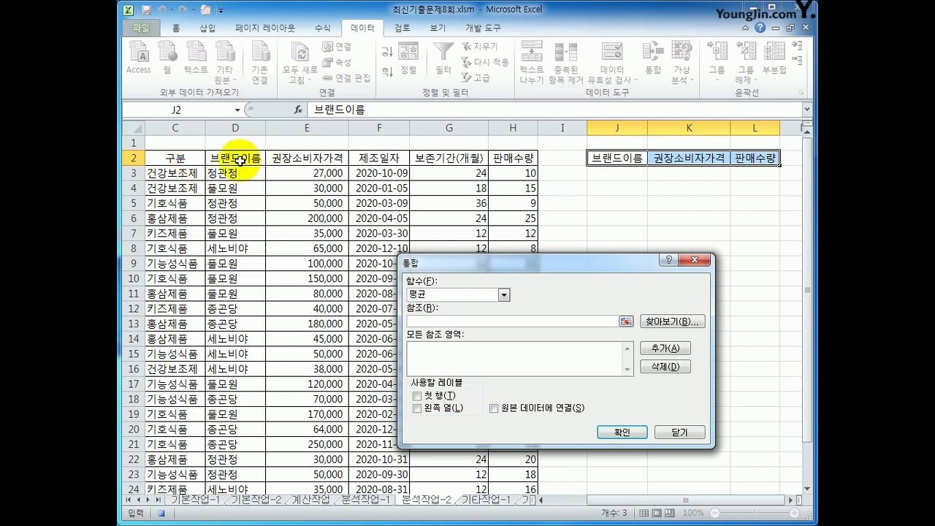
drag(239, 161, 514, 466)
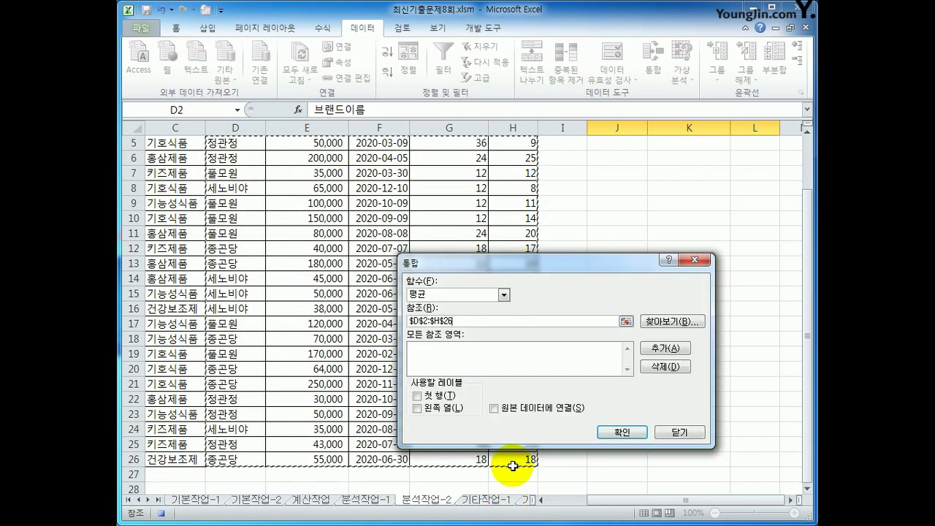
click(657, 349)
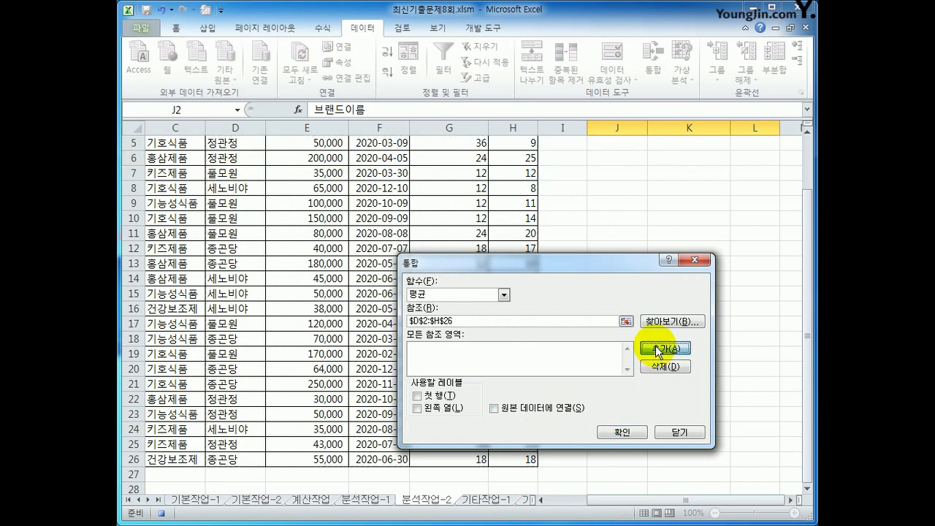
drag(662, 500, 641, 501)
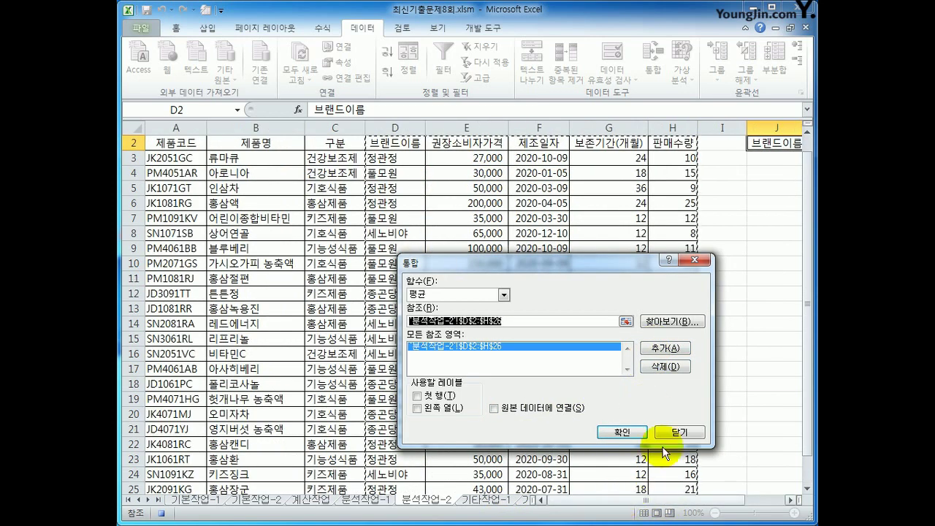
mouse_move(811, 302)
mouse_down()
mouse_move(816, 404)
mouse_move(809, 289)
mouse_up()
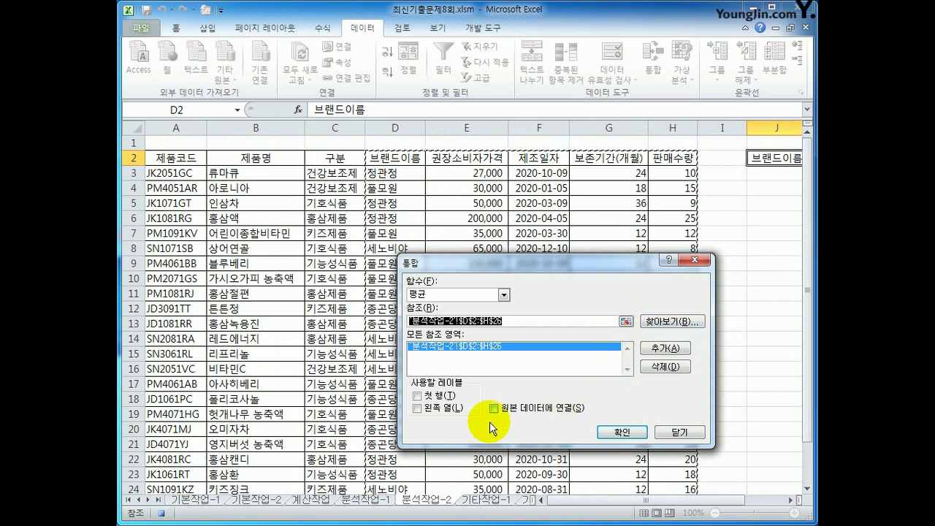
Use the first row (첫 행) and left column (왼쪽 열) as labels and run the consolidation.
click(451, 398)
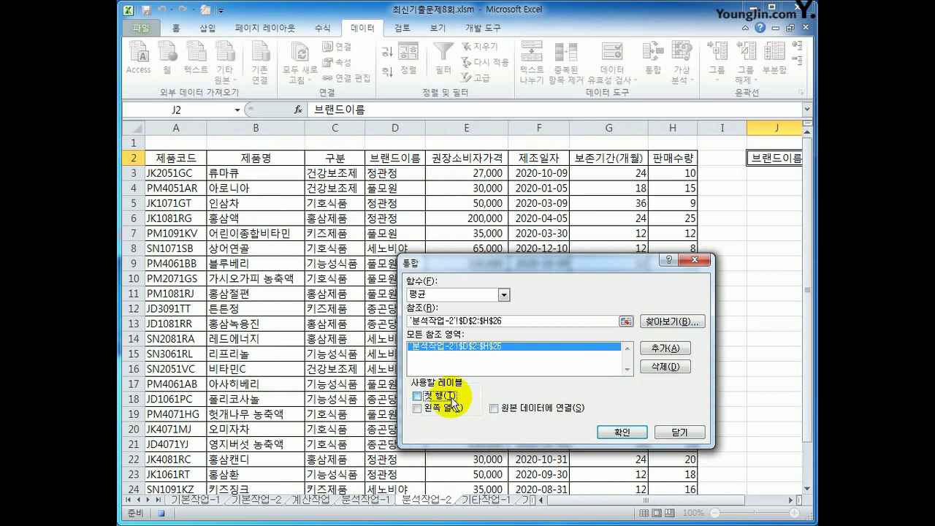
click(447, 408)
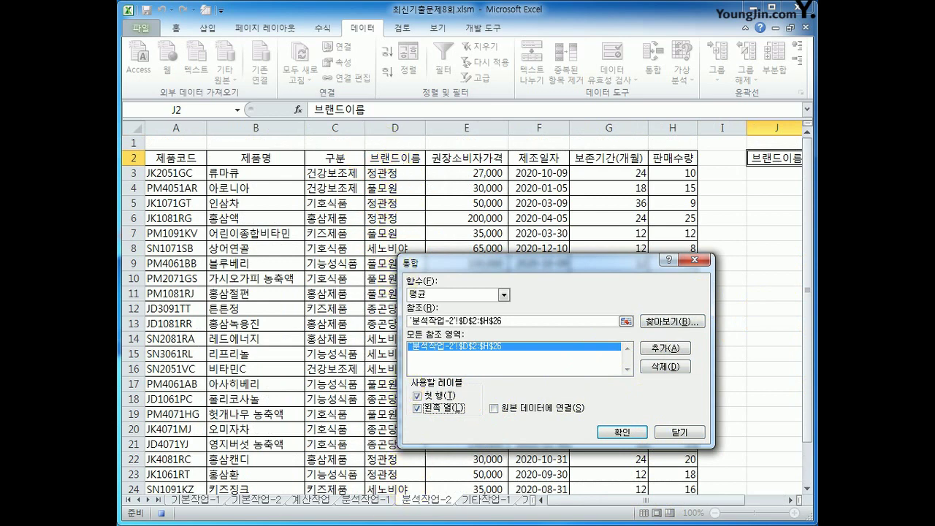
click(614, 432)
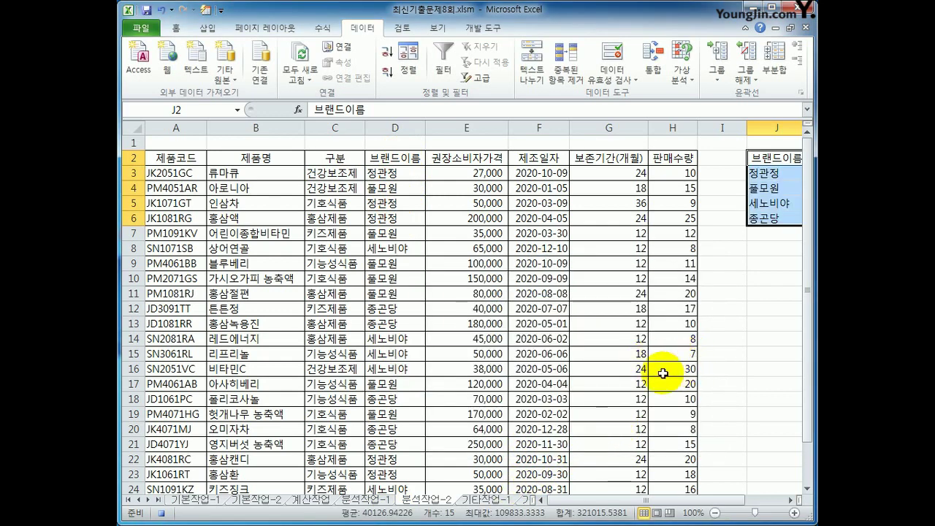
Deselect the consolidated table by selecting an empty cell, and stop recording the macro.
click(755, 354)
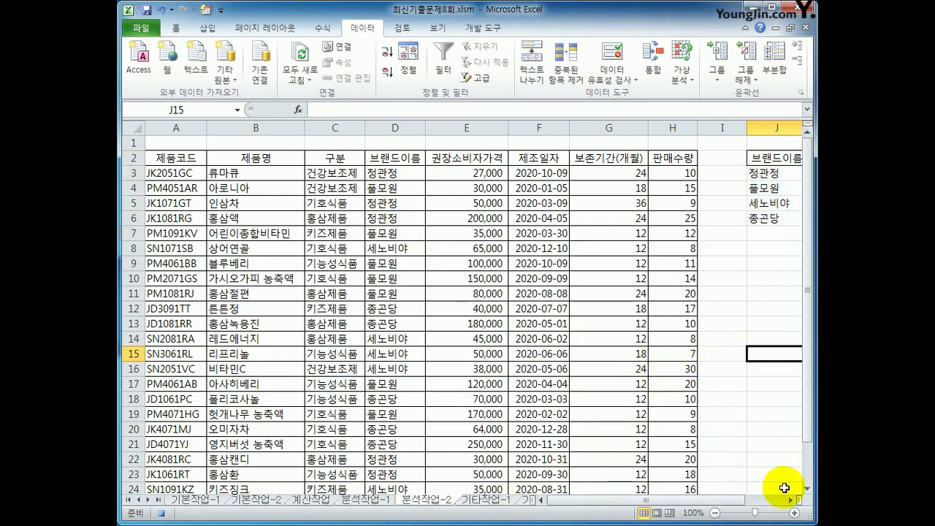
click(790, 501)
click(790, 500)
click(790, 501)
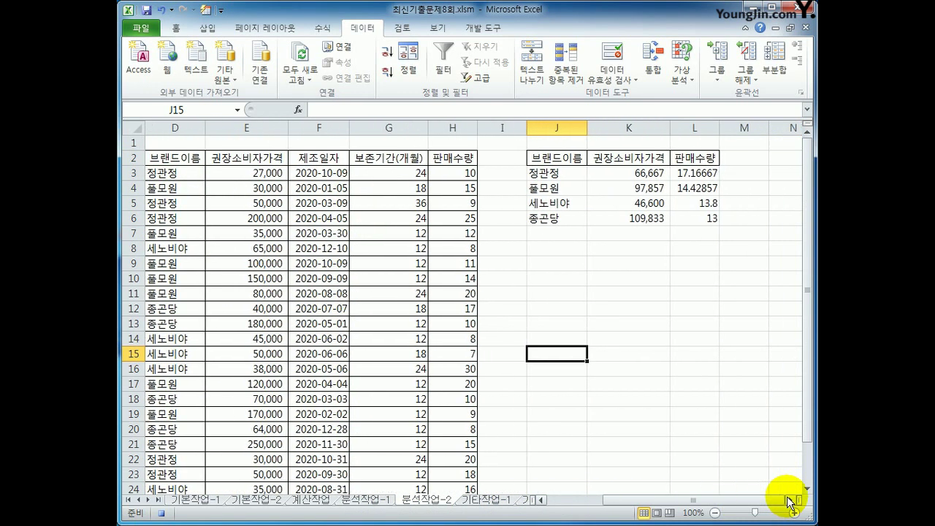
click(784, 406)
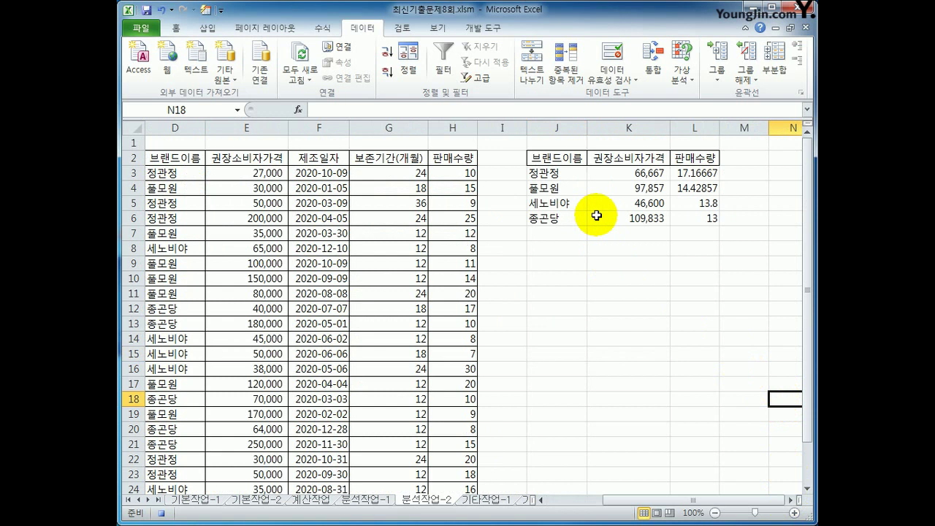
click(484, 28)
click(201, 48)
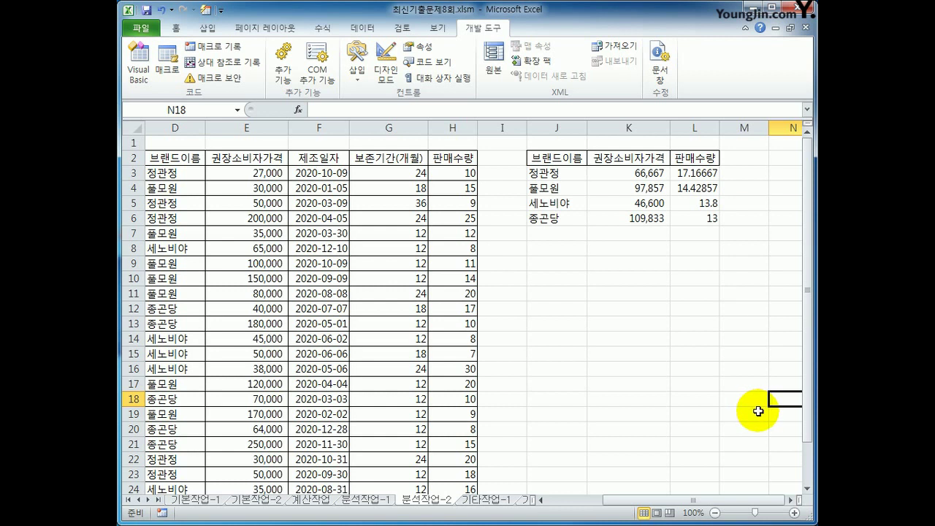
Draw a form control button over cells J10:K11 and assign the 통합 macro to it.
click(358, 73)
click(355, 102)
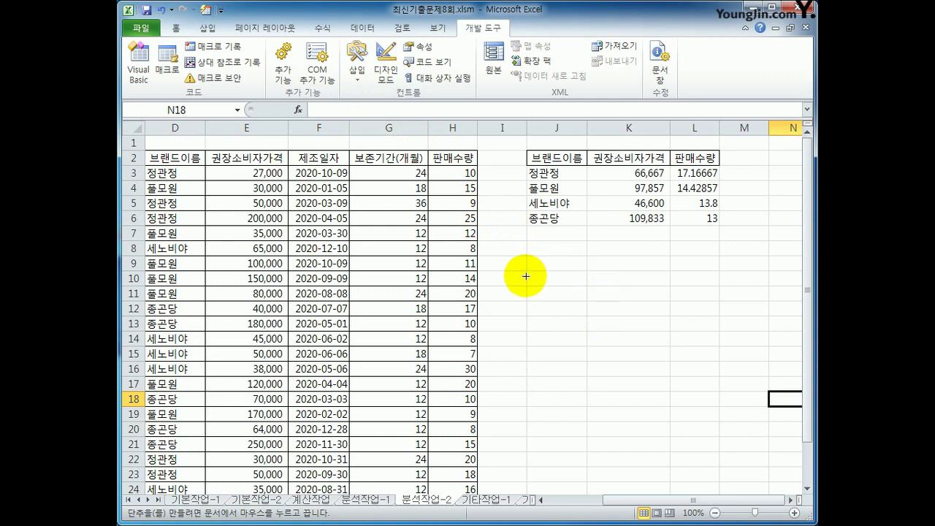
drag(527, 271, 655, 301)
click(440, 285)
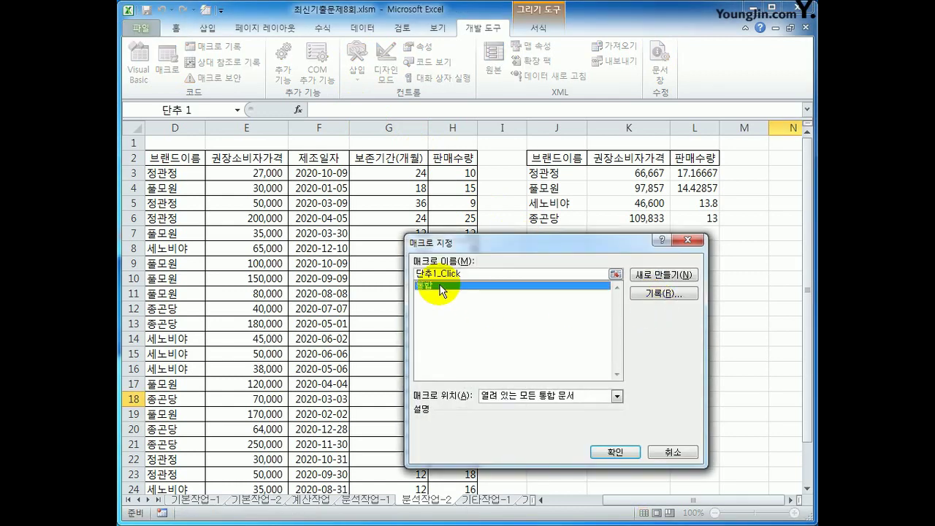
click(609, 449)
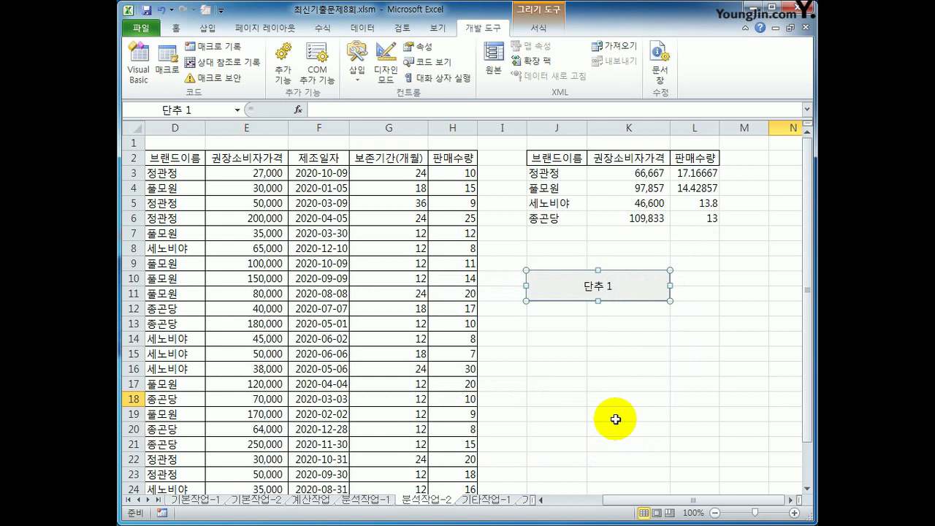
Label the new button 통합 실행 and deselect it.
text(통합 )
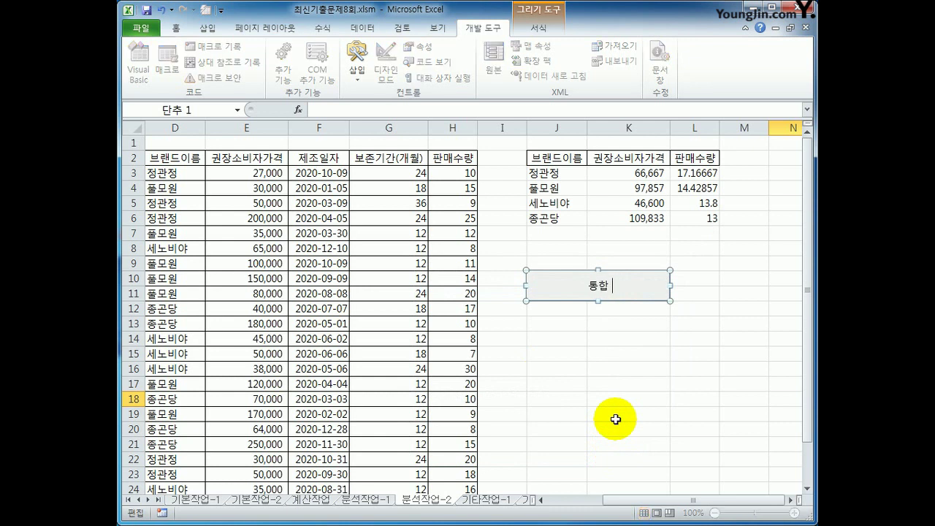
text(실행)
click(616, 420)
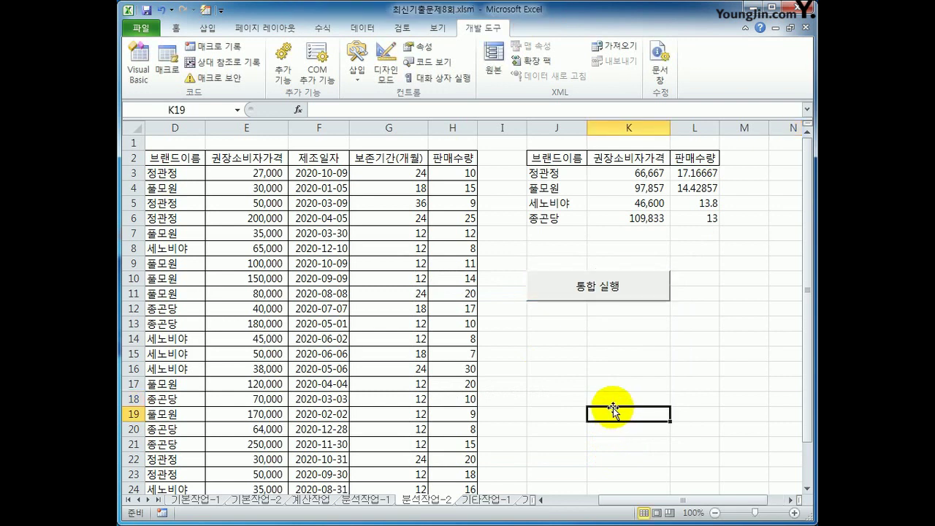
Clear the consolidated data in J3:L6 and test the macro by running it with the 통합 실행 button.
drag(570, 173, 663, 226)
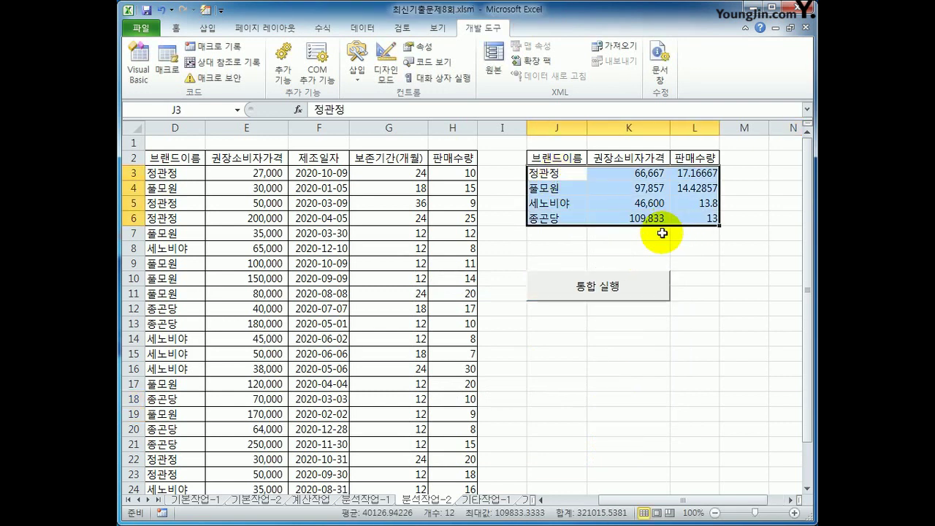
key(Delete)
click(653, 425)
click(639, 295)
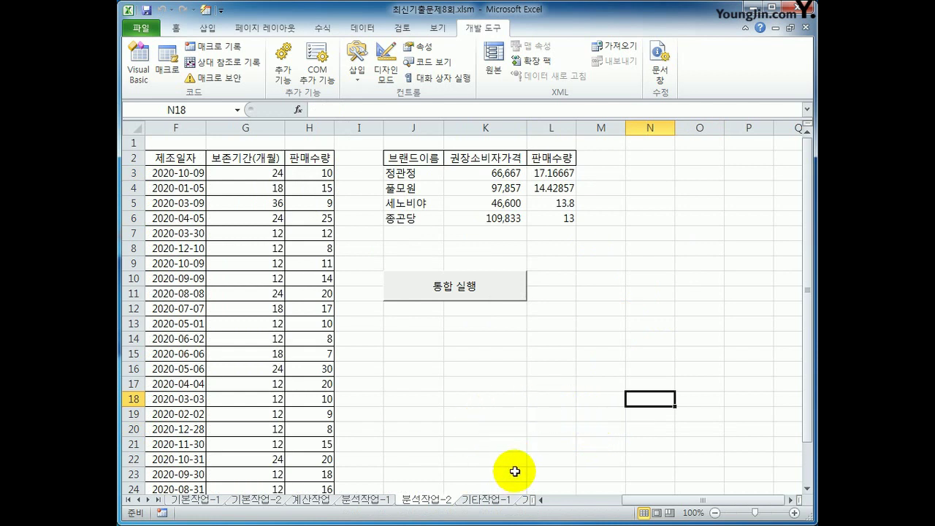
Open the 기타작업-1 sheet and select its column chart.
click(496, 503)
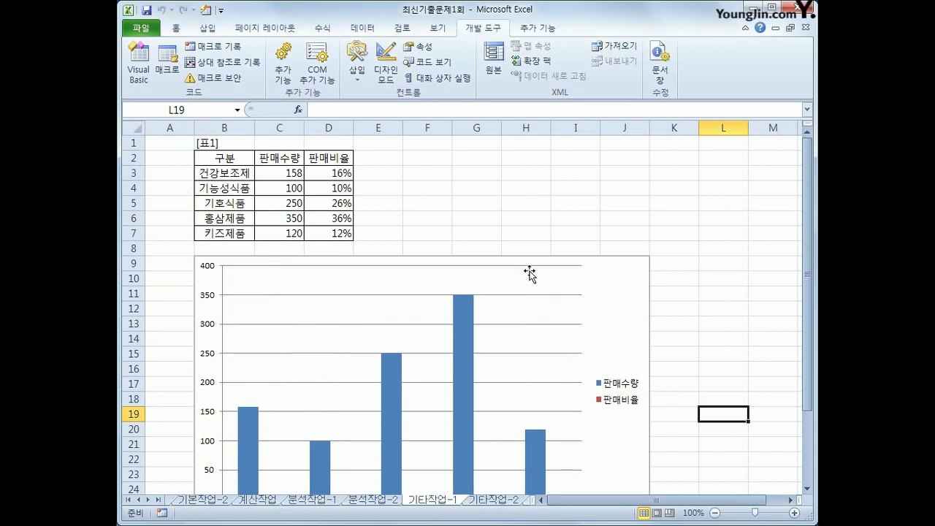
scroll(555, 344, down, 2)
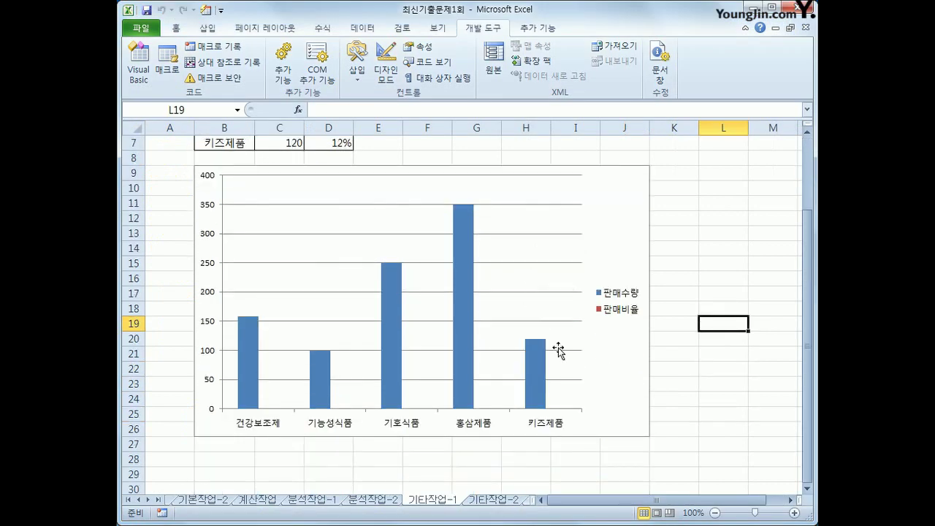
click(614, 254)
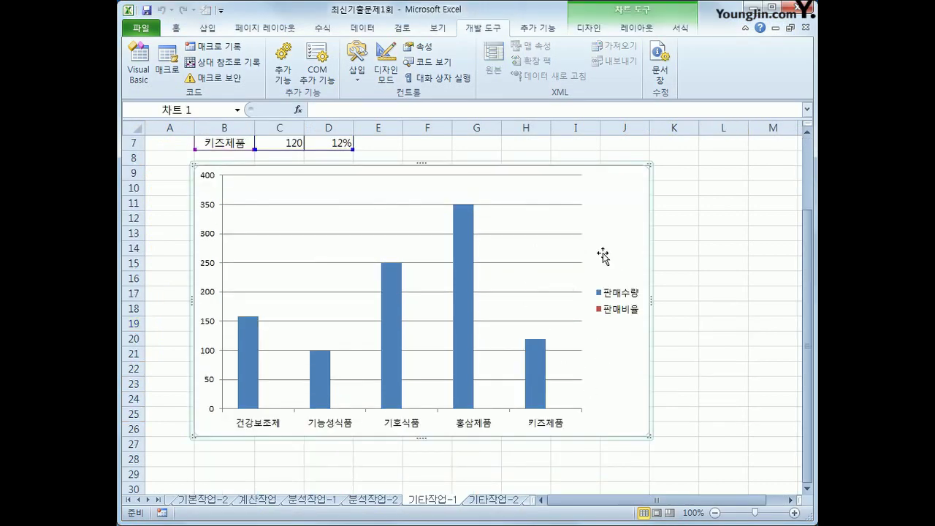
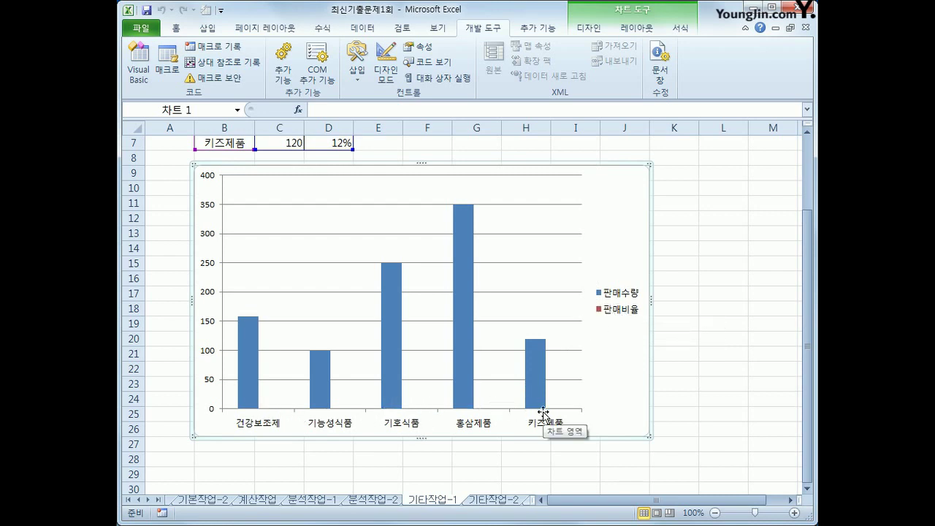
Change the chart type of only the 판매비율 series to a line with markers (꺾은선형).
click(593, 30)
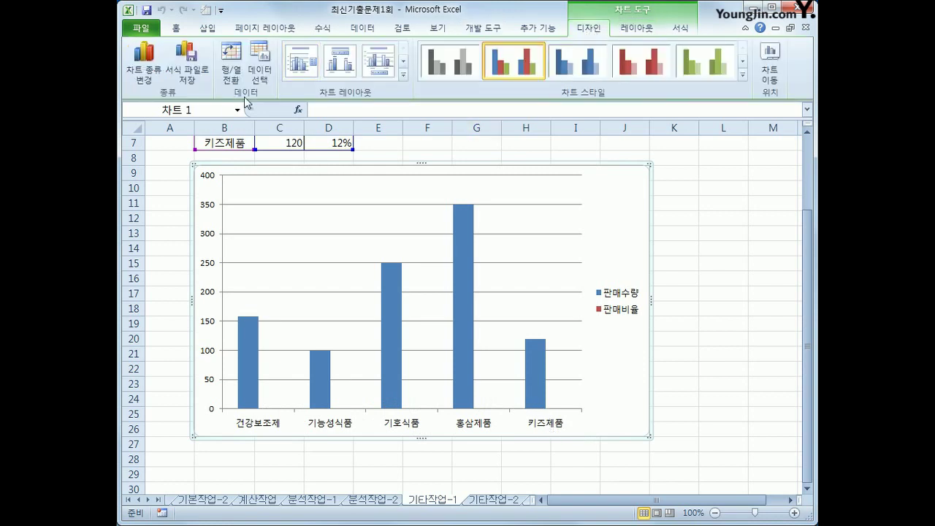
click(636, 33)
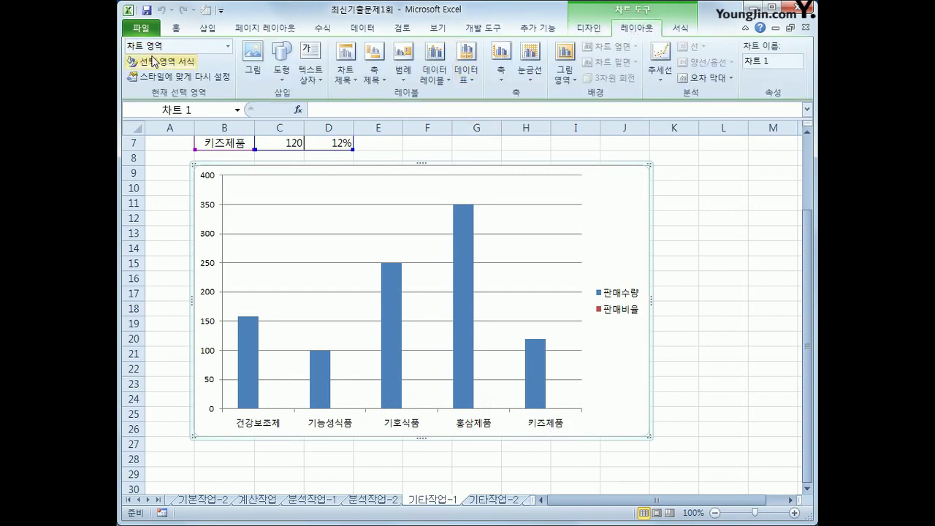
click(228, 46)
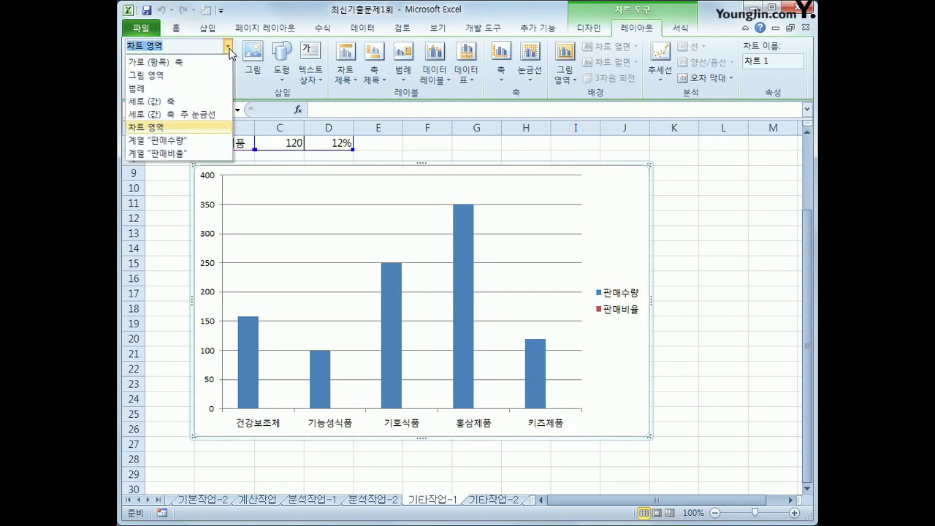
click(188, 154)
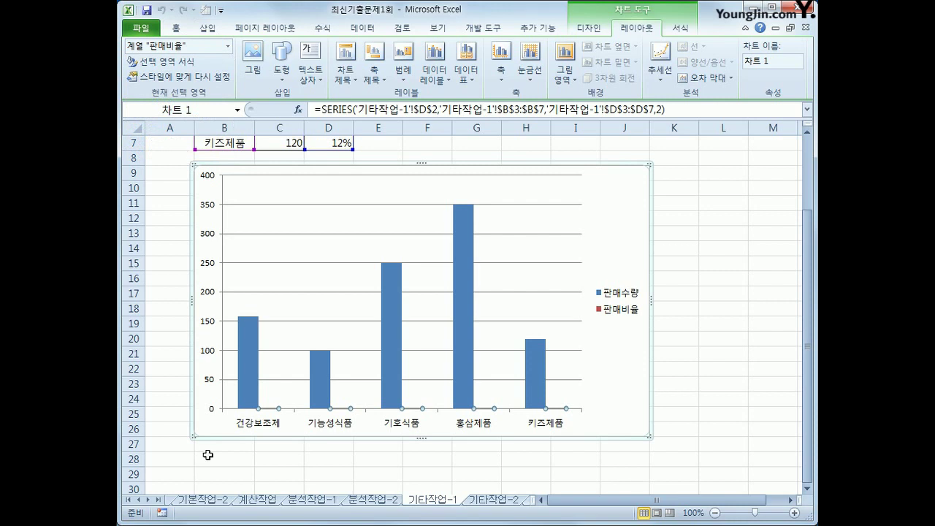
right_click(483, 414)
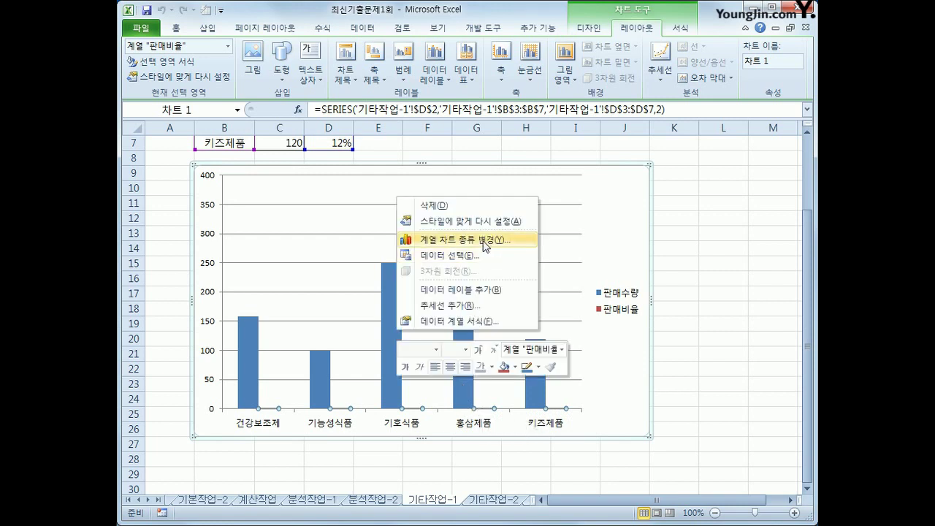
click(581, 29)
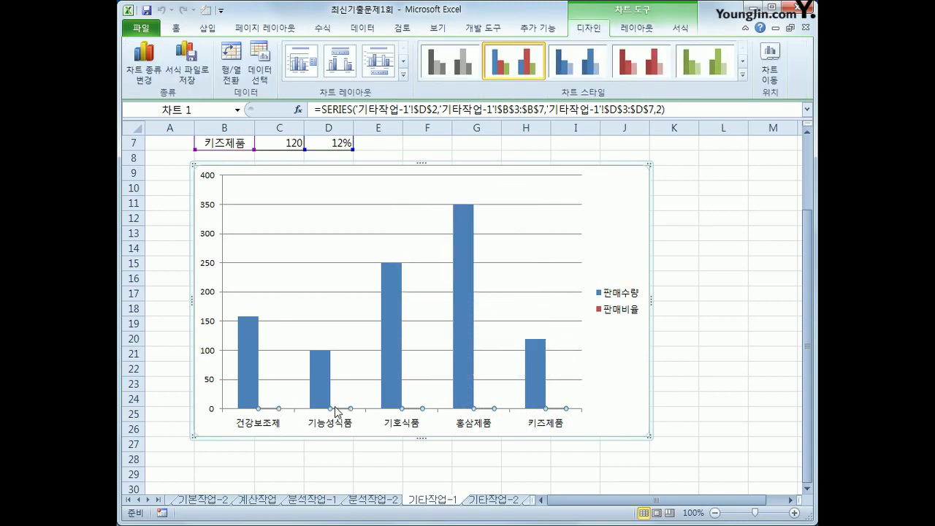
click(144, 73)
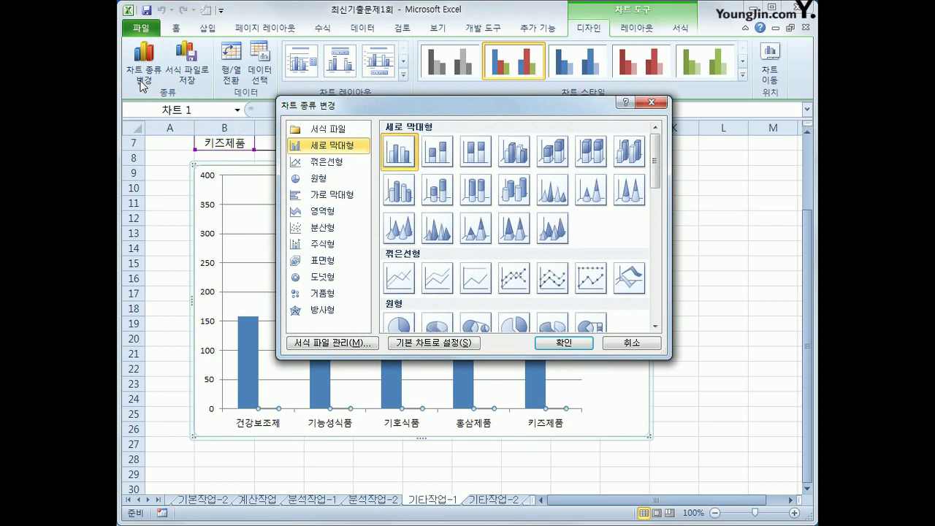
click(514, 279)
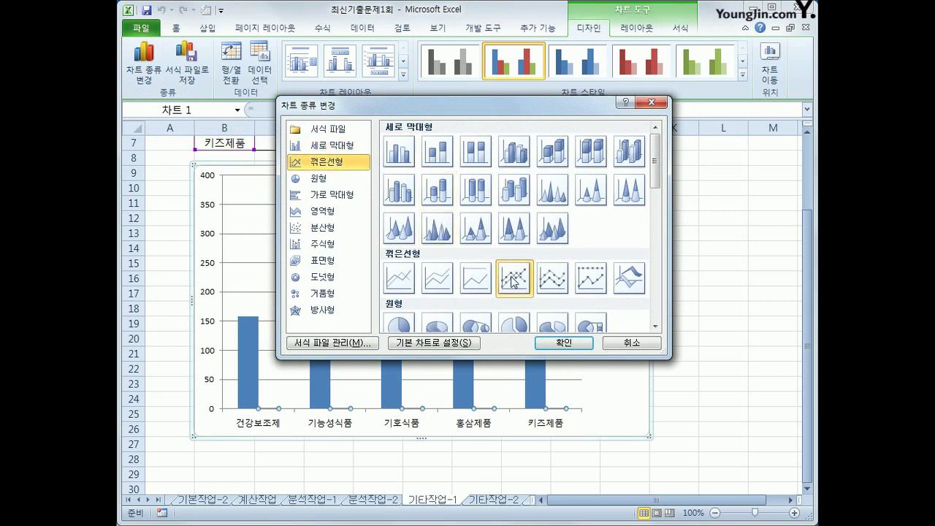
click(562, 341)
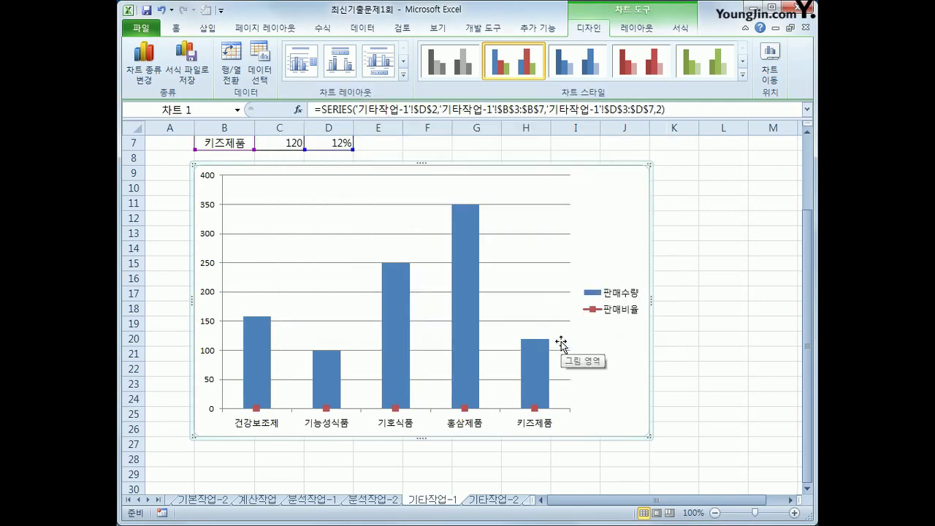
Plot the 판매비율 line series on the secondary axis (보조 축).
click(395, 408)
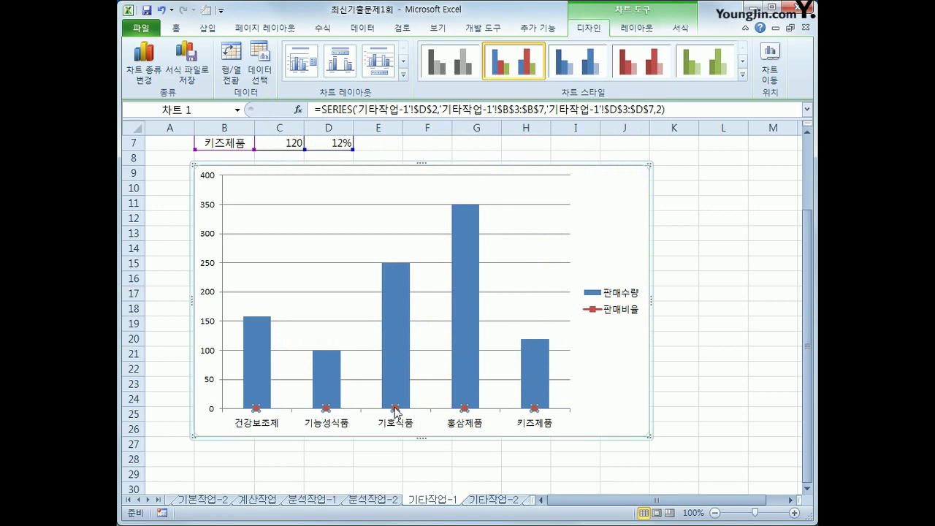
right_click(395, 410)
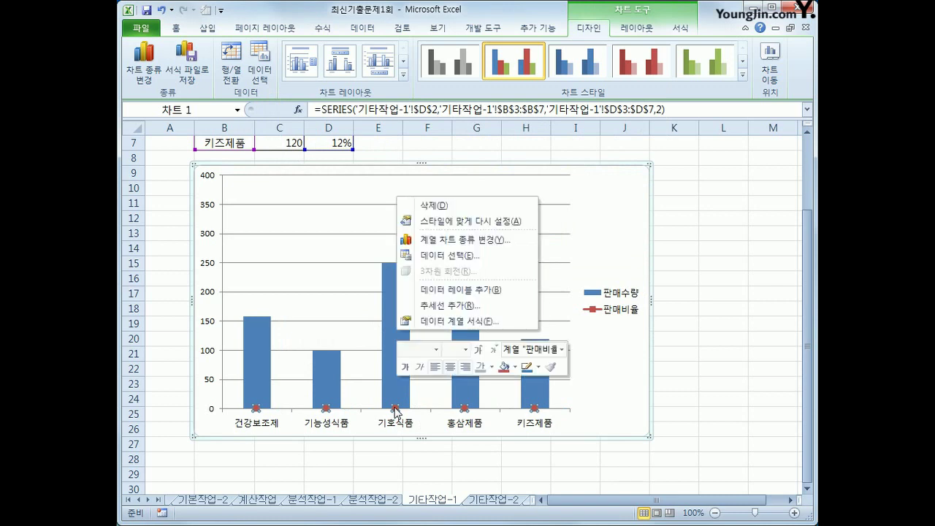
click(441, 324)
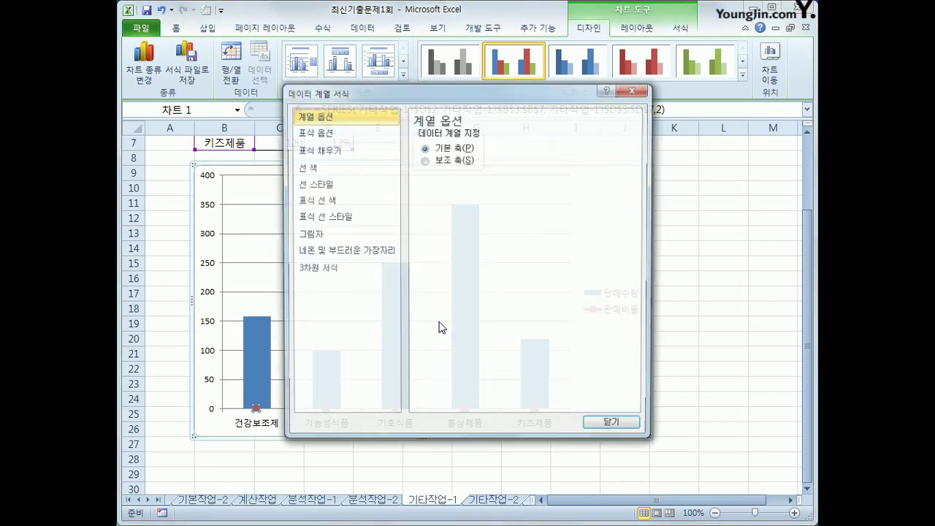
click(467, 159)
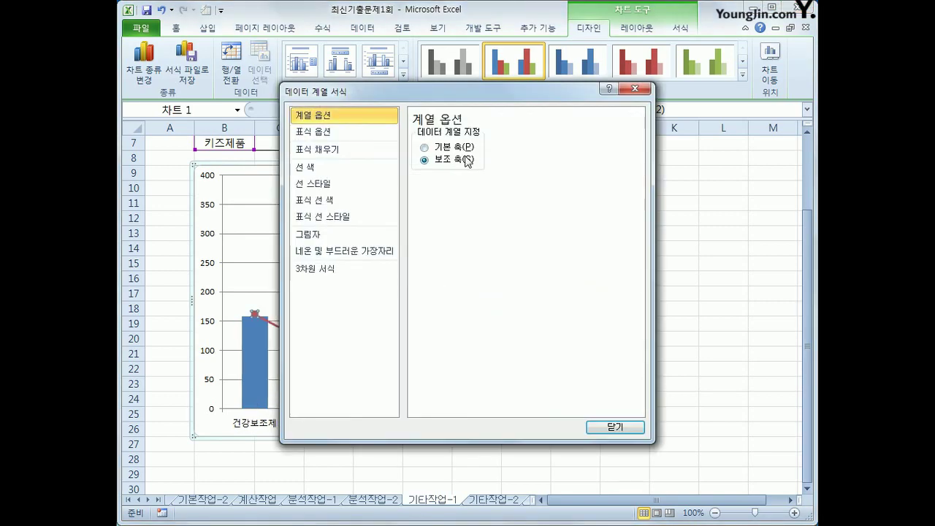
click(613, 426)
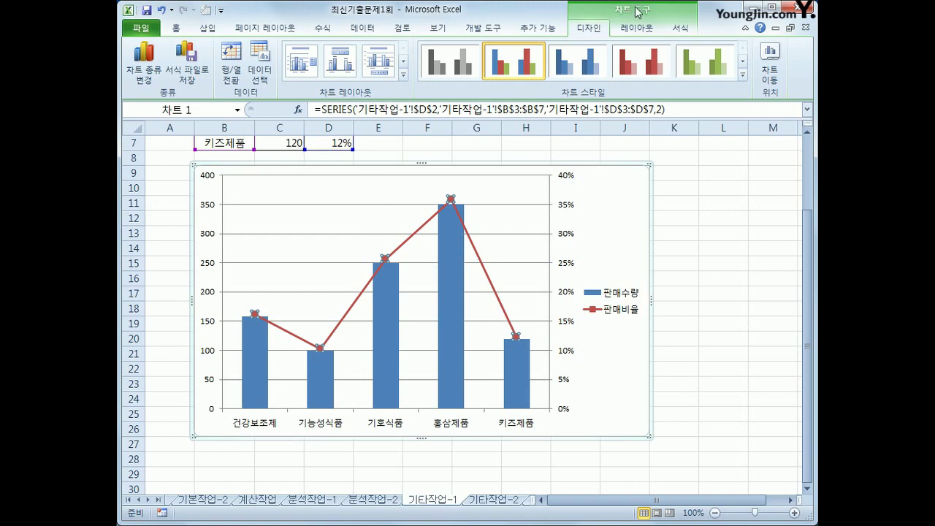
Apply the chart layout with a chart title, both axis titles and a legend beside the plot, and set the chart title to 선물세트 판매현황.
click(403, 75)
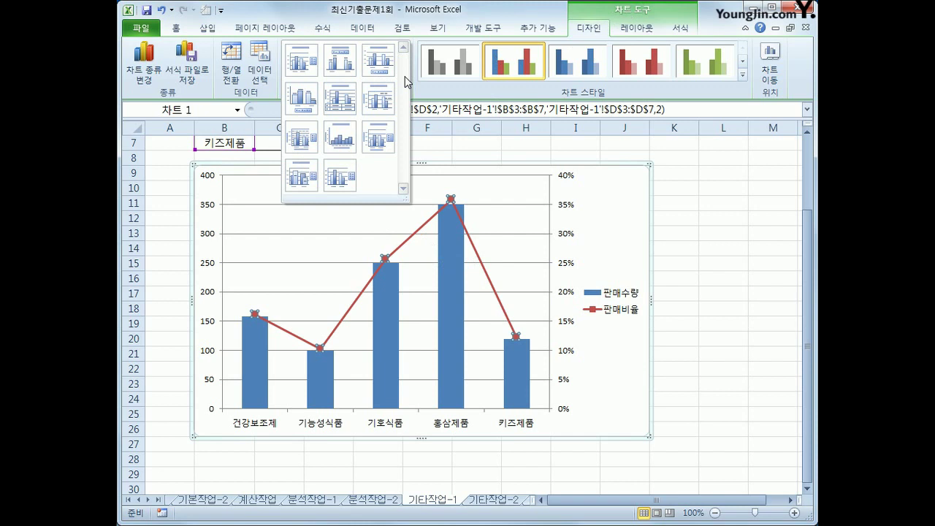
click(392, 139)
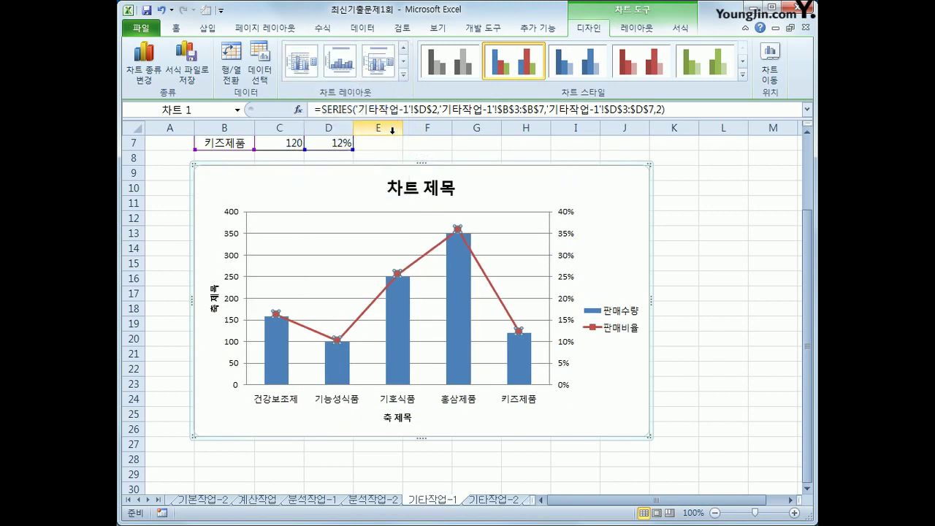
click(457, 189)
triple_click(457, 189)
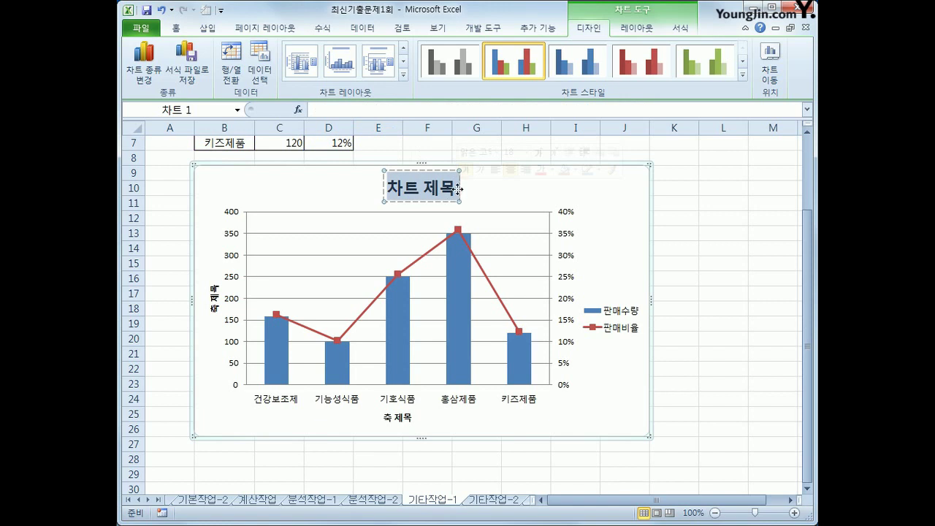
text(선물)
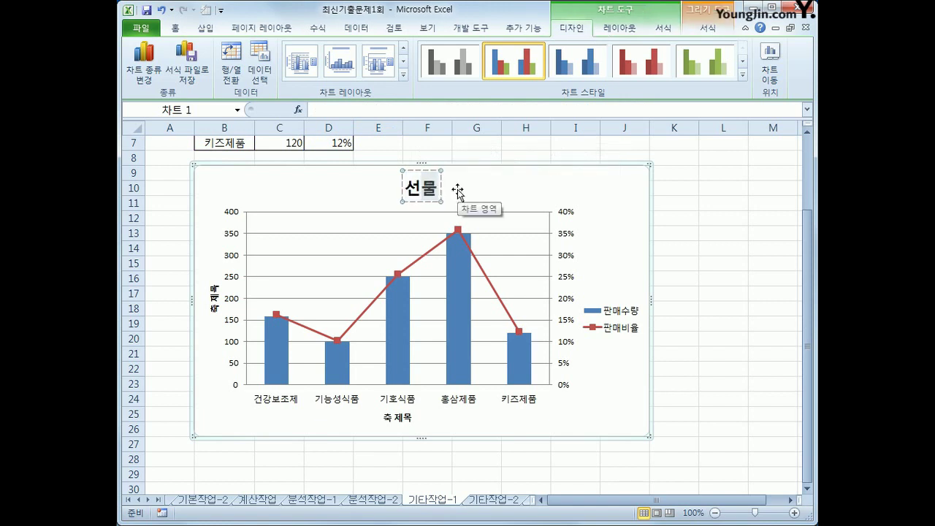
text(세트 판매현황)
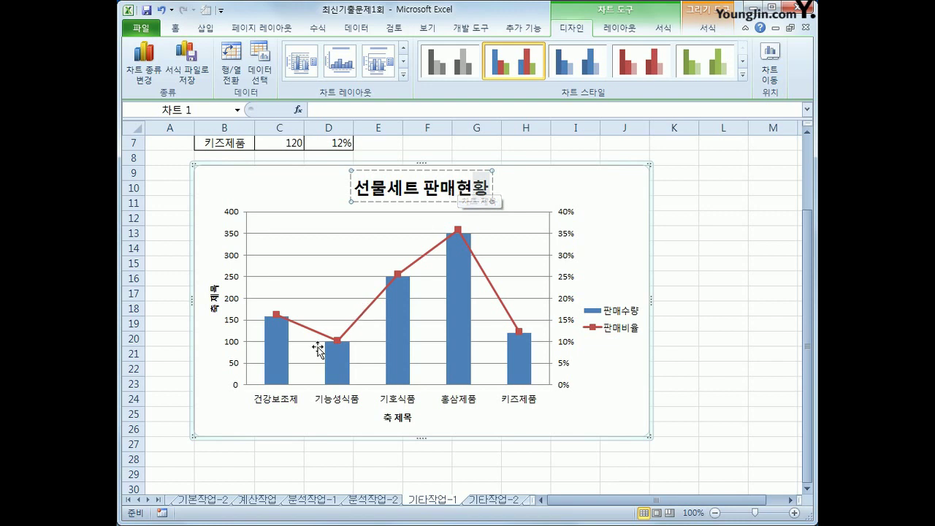
Replace the primary vertical axis title with 판매수량.
click(215, 299)
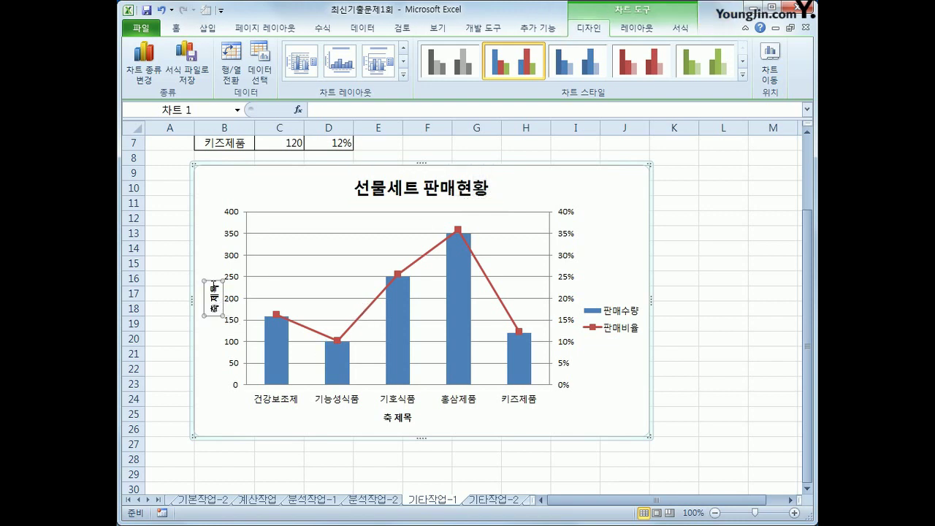
drag(214, 285, 220, 317)
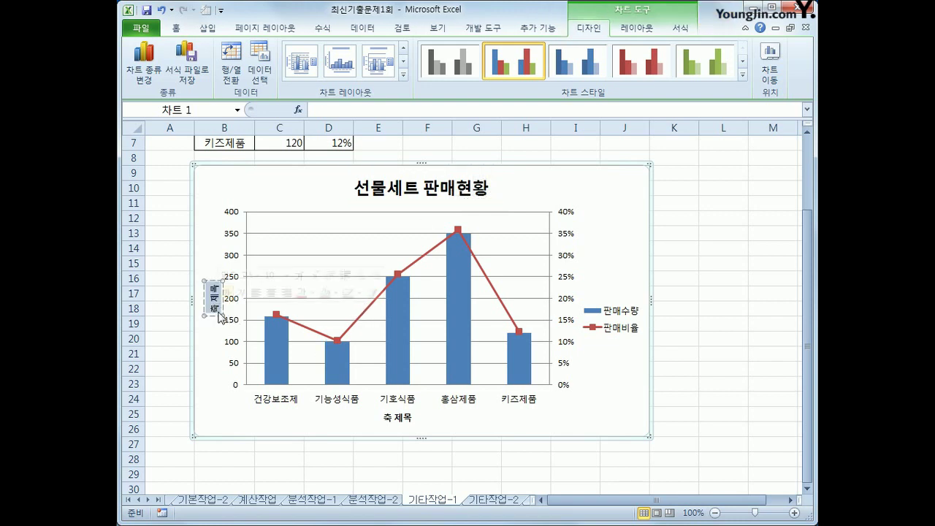
text(판매수량)
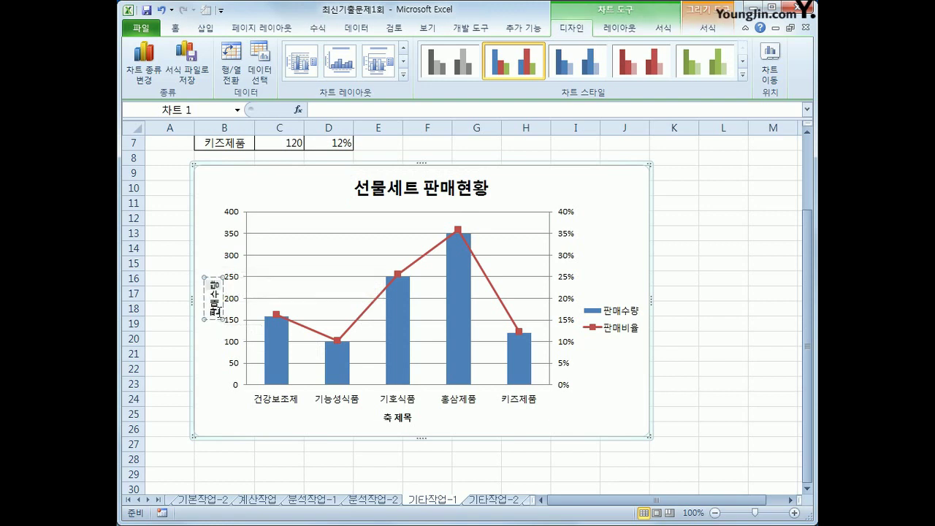